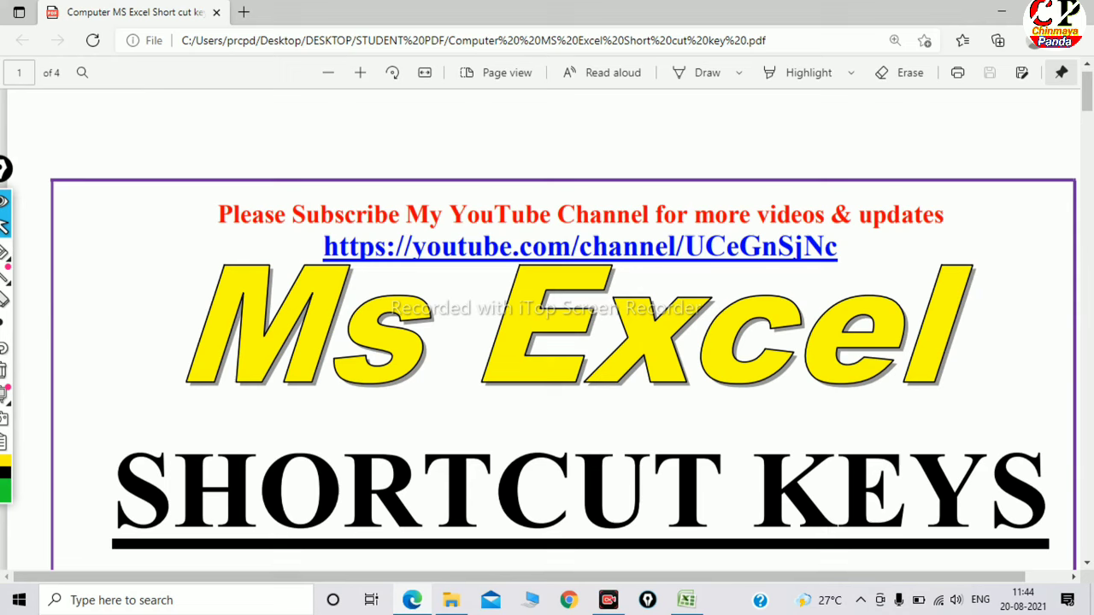
# Step: Scroll the PDF in Edge down to the PART-4 list of Alt tab shortcuts
pyautogui.scroll(-5, 547, 325)
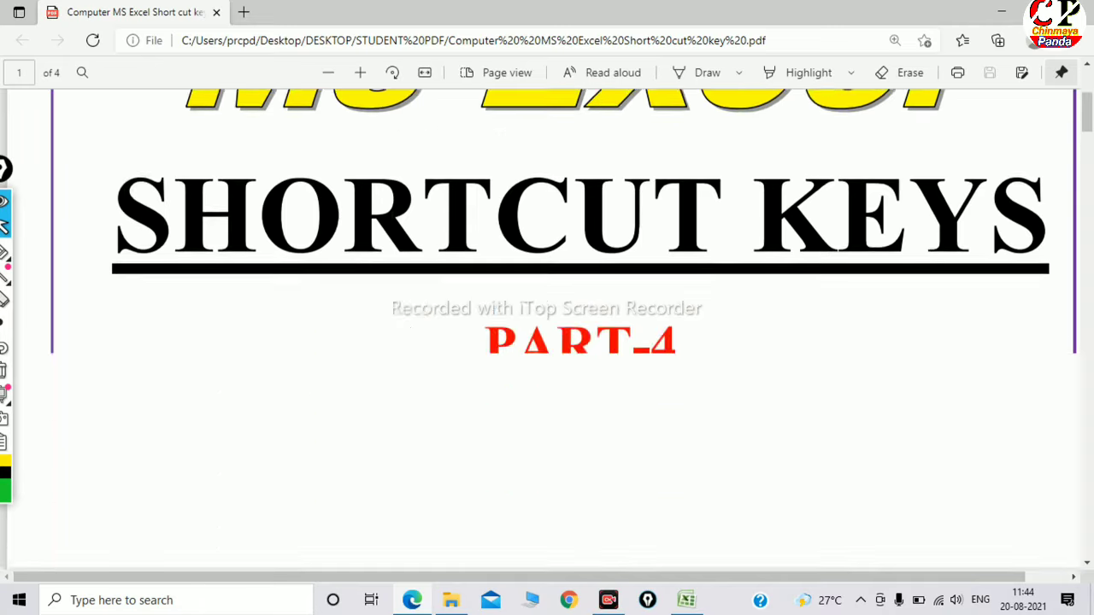
pyautogui.scroll(-1, 547, 325)
pyautogui.scroll(-1, 548, 324)
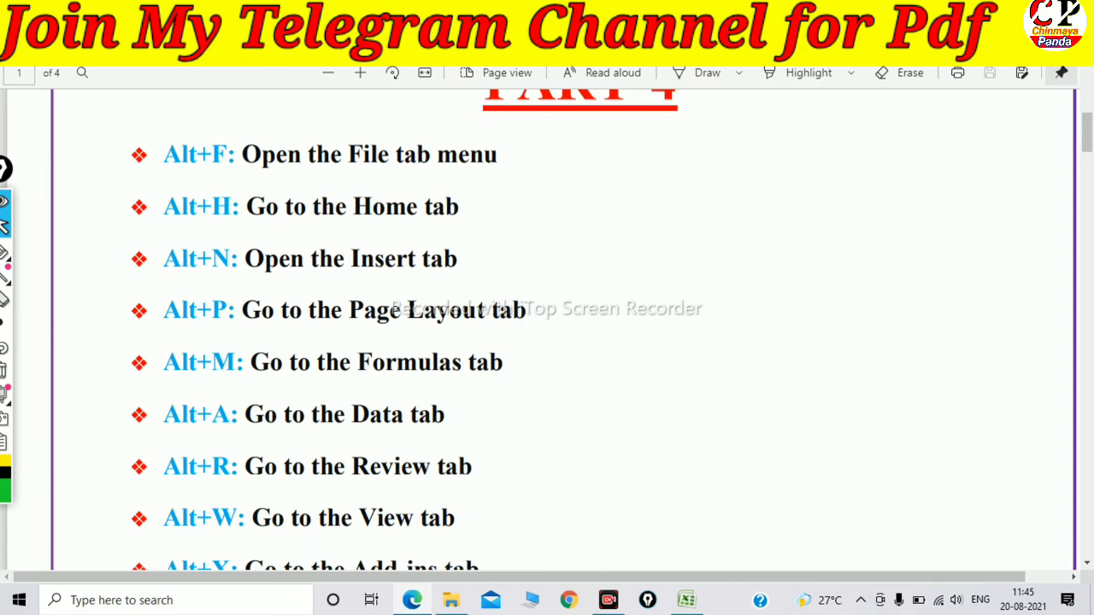
pyautogui.scroll(1, 547, 325)
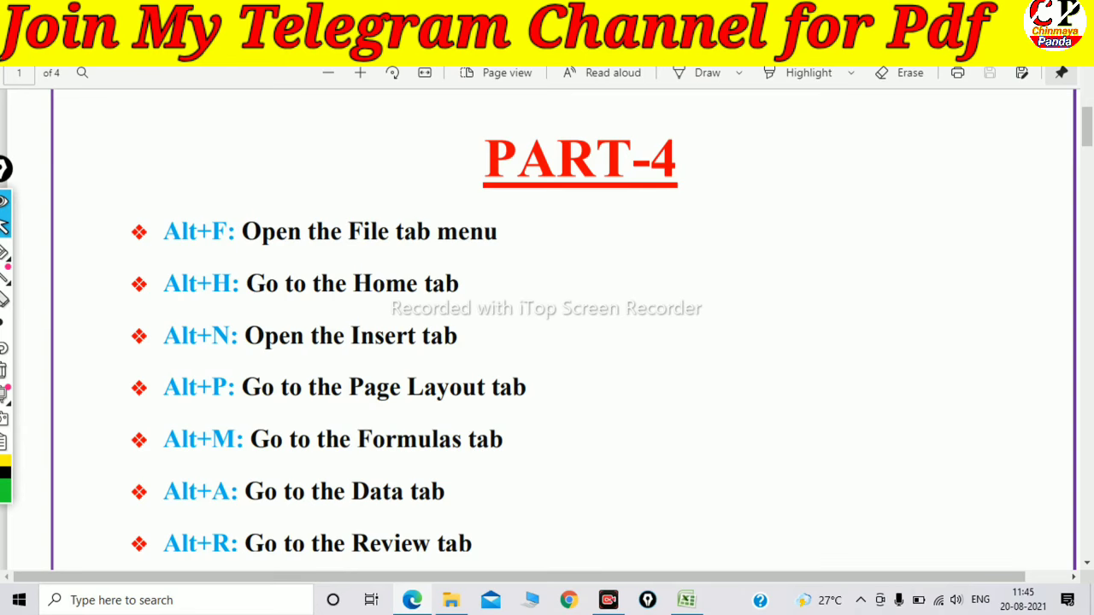
pyautogui.scroll(-1, 547, 325)
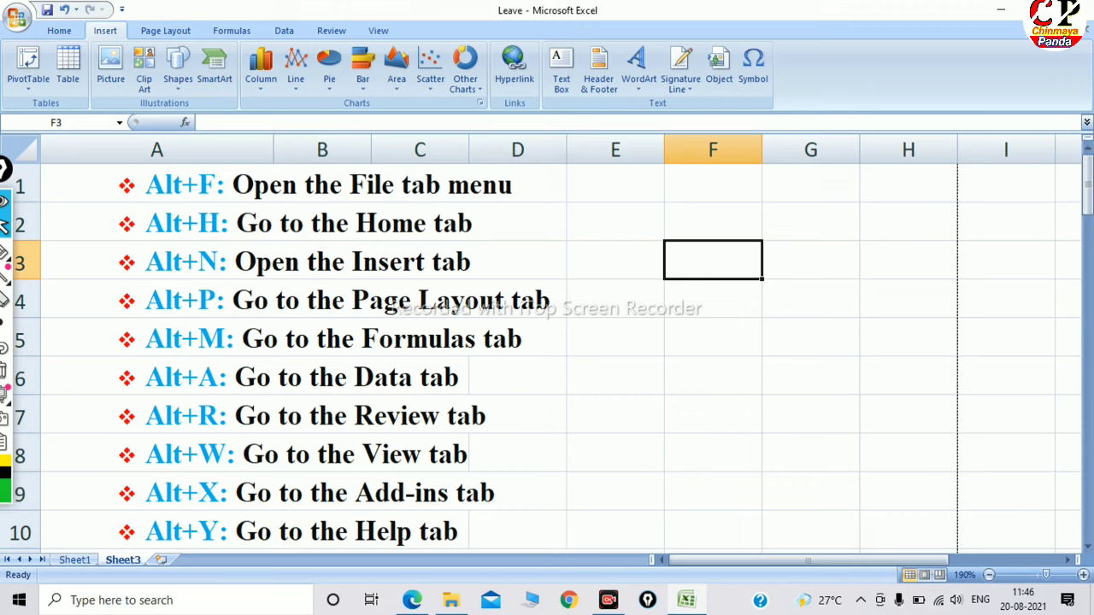
pyautogui.hotkey('alt', 'f')
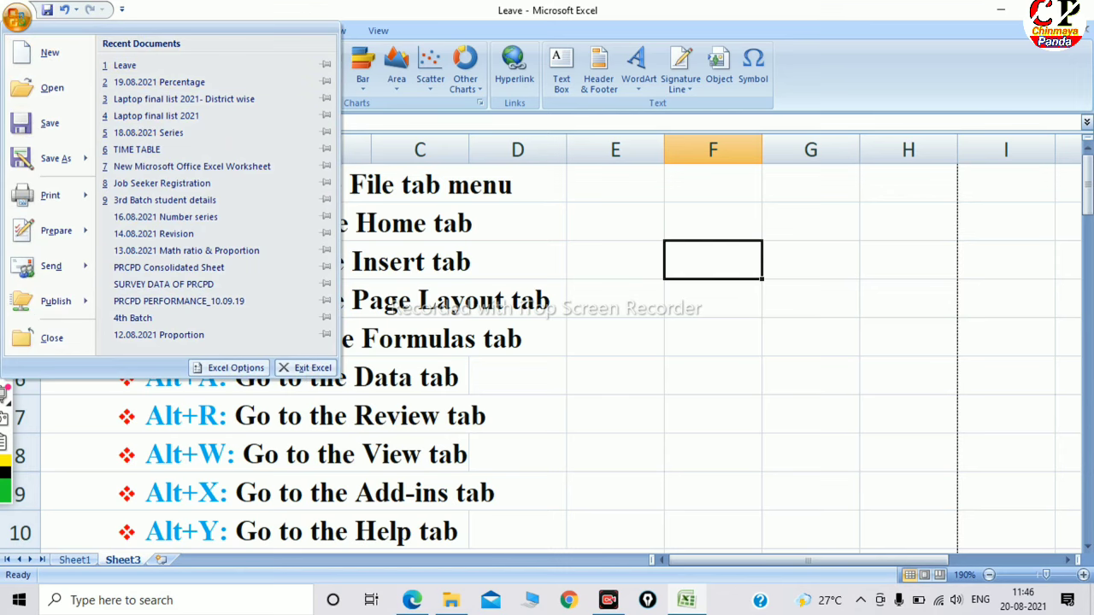
pyautogui.click(5, 475)
pyautogui.click(55, 393)
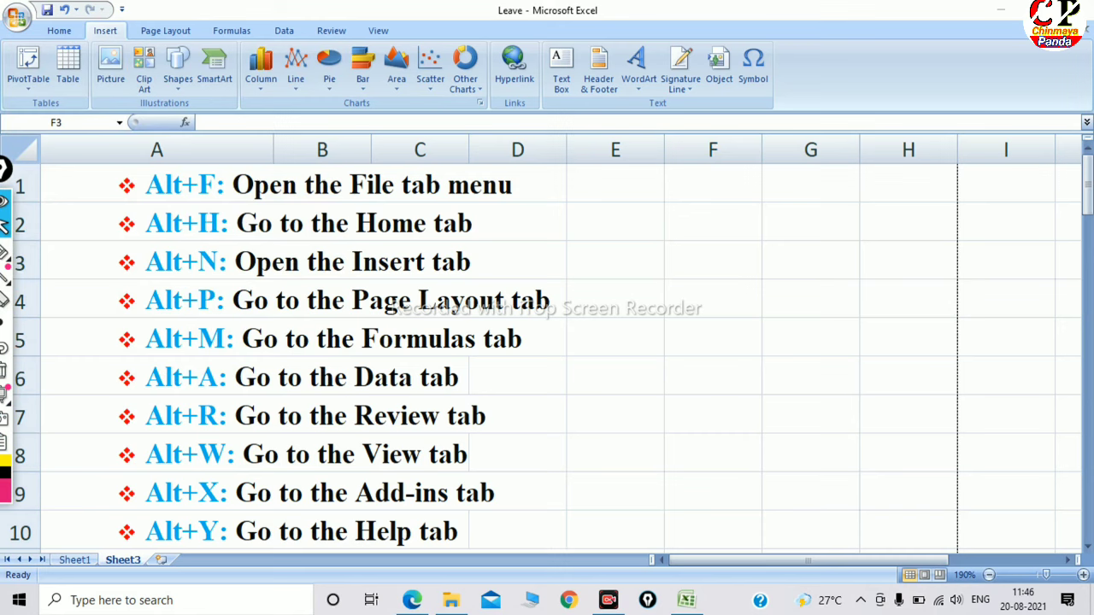
pyautogui.click(713, 261)
pyautogui.click(810, 376)
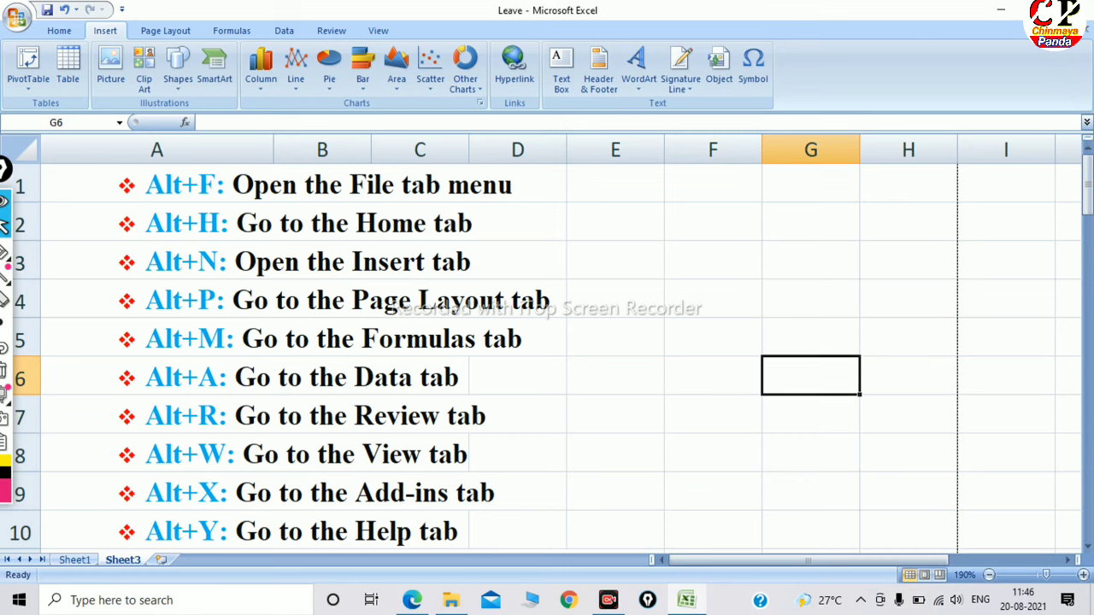
pyautogui.hotkey('alt', 'f')
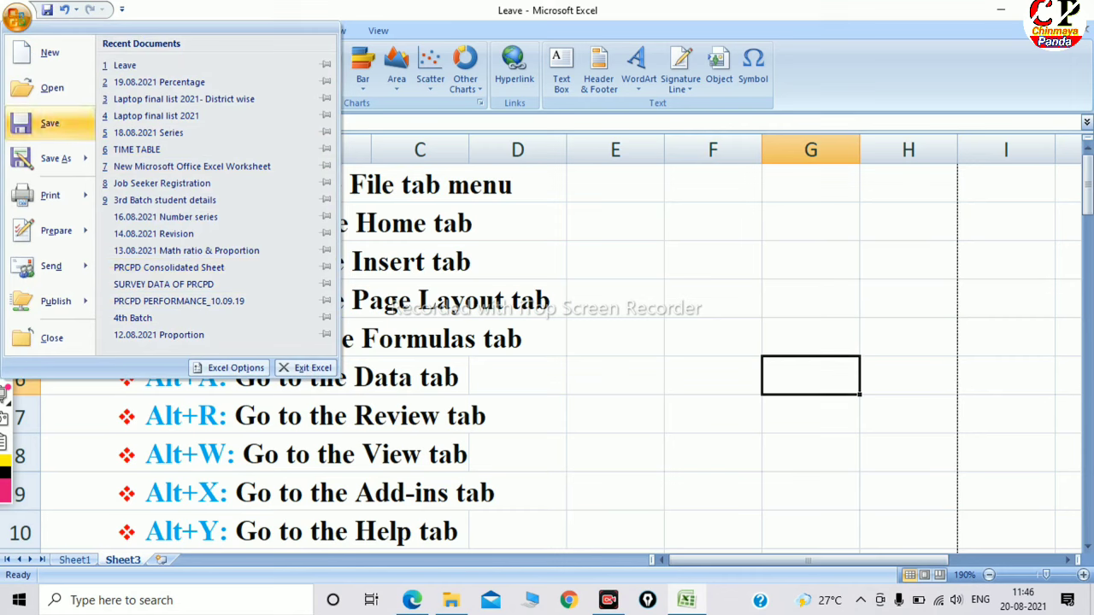
pyautogui.moveTo(56, 231)
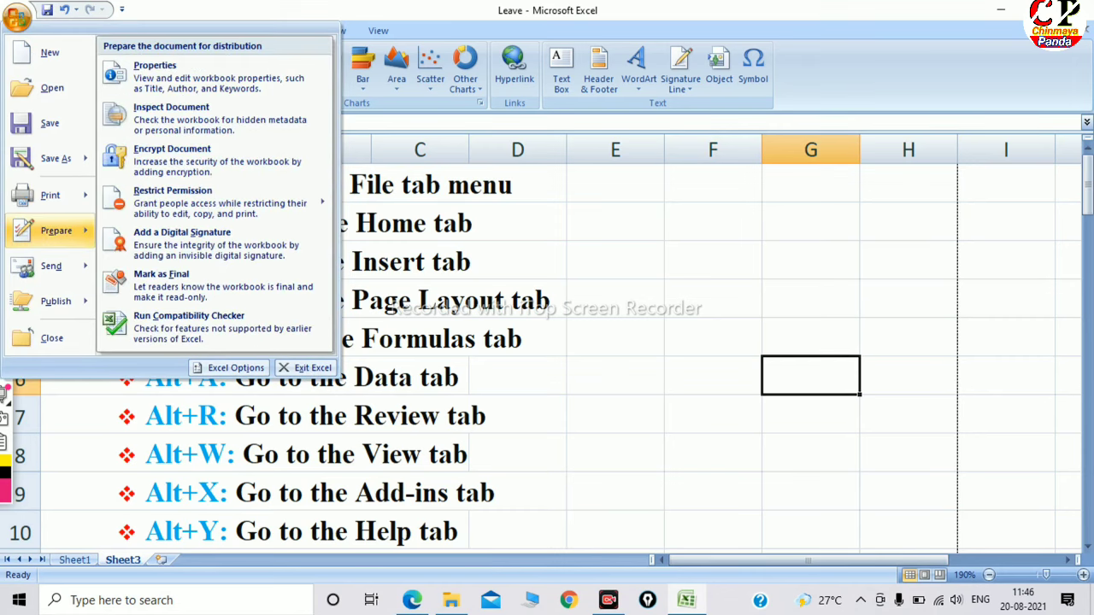
pyautogui.moveTo(57, 301)
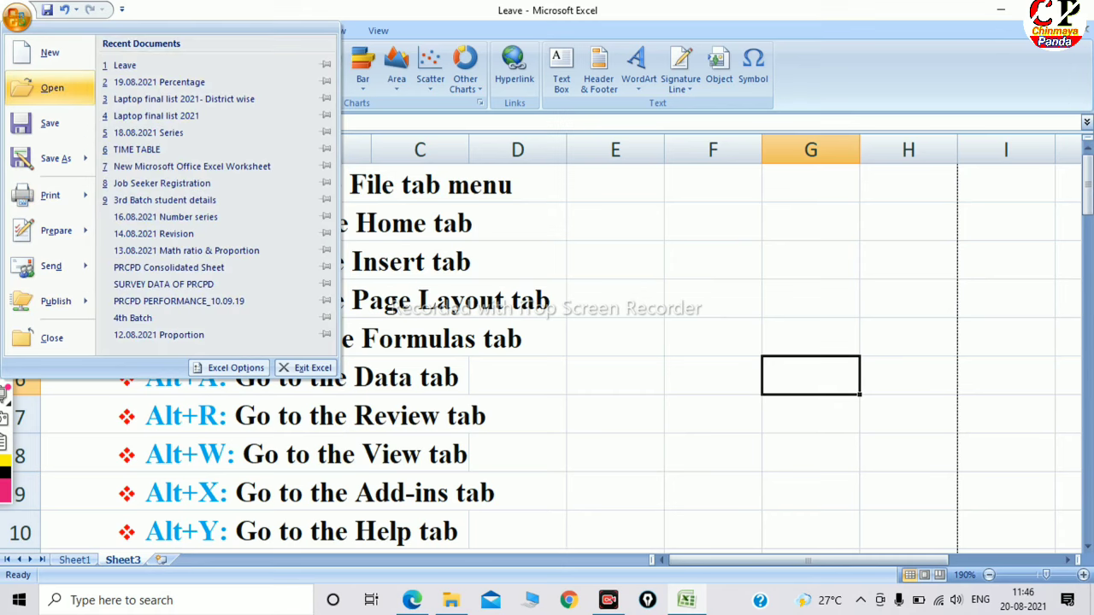
pyautogui.moveTo(57, 159)
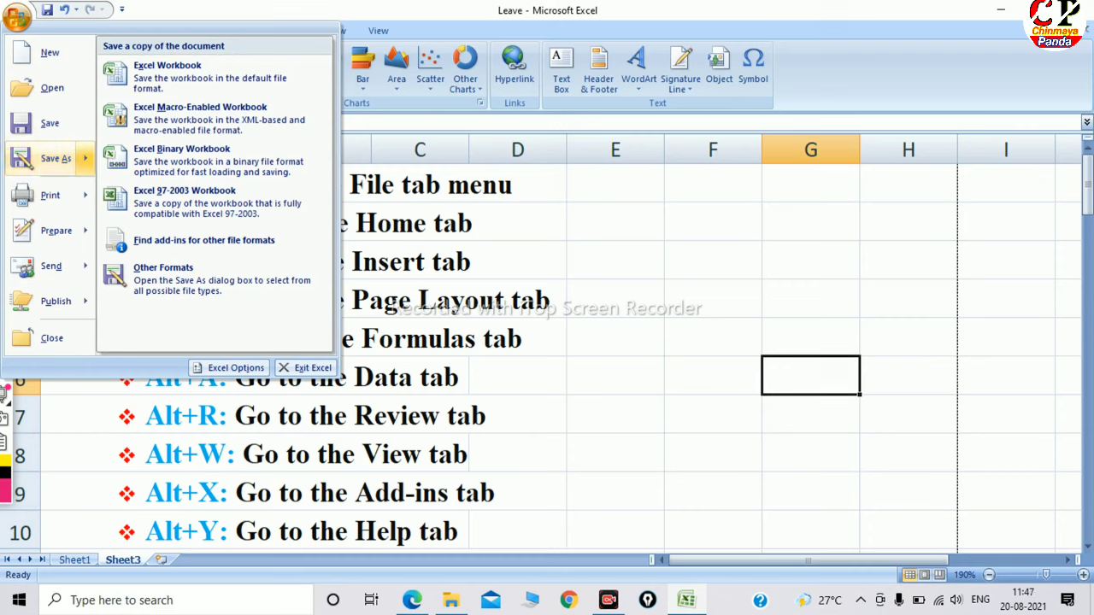
pyautogui.press('Escape')
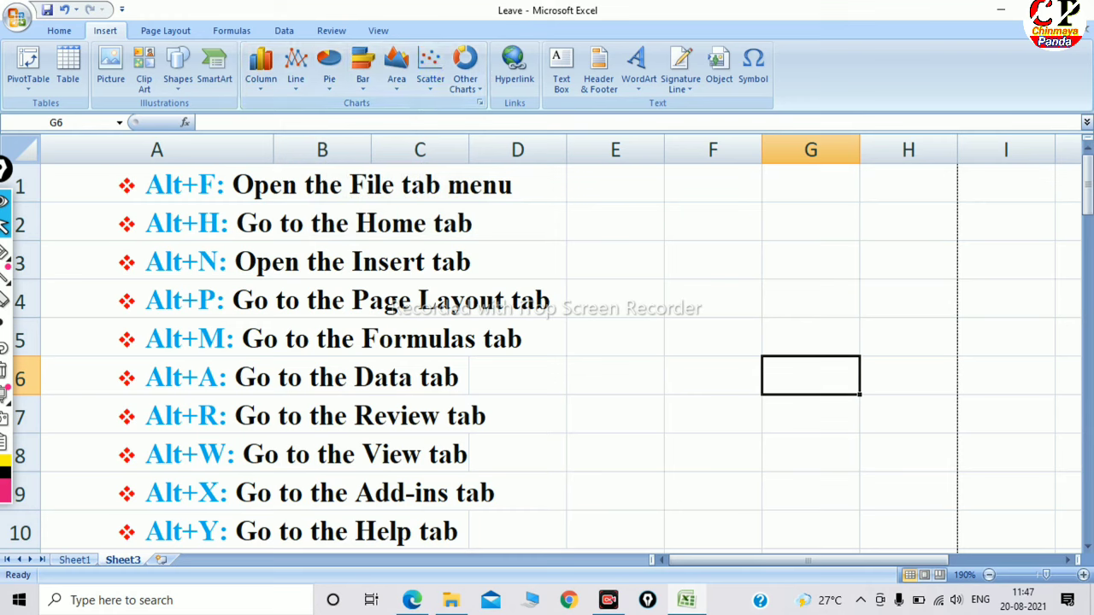
pyautogui.press('alt')
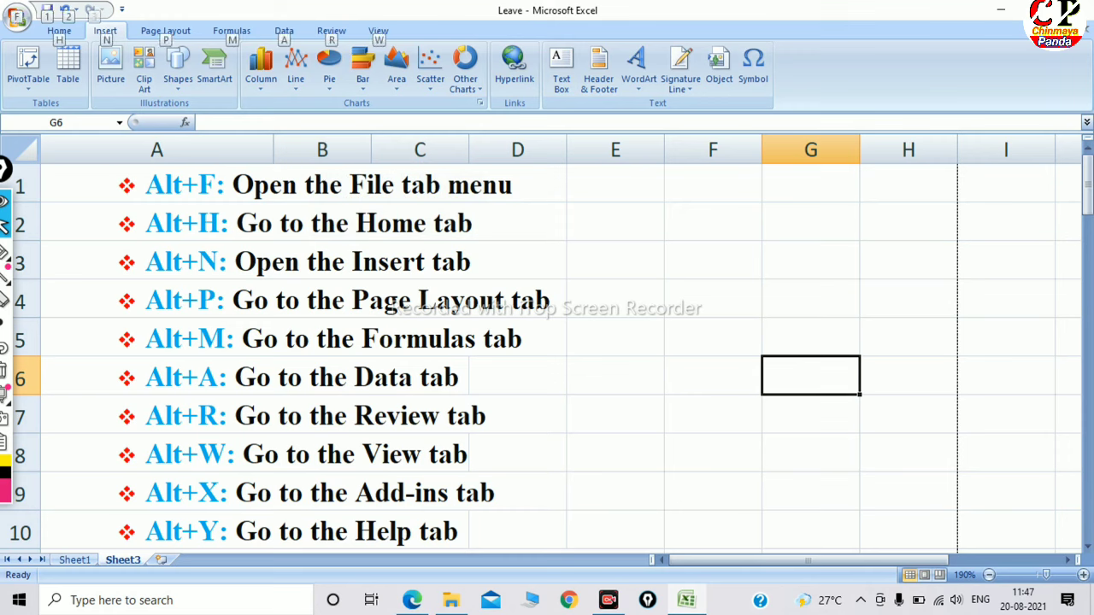
pyautogui.press('Escape')
pyautogui.hotkey('alt', 'h')
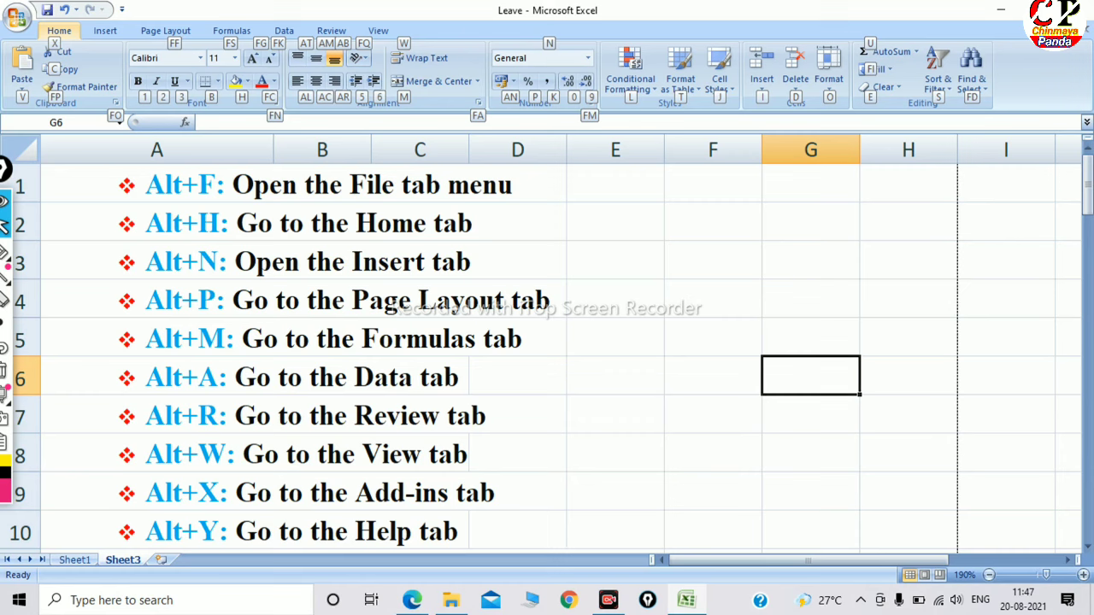
pyautogui.click(615, 375)
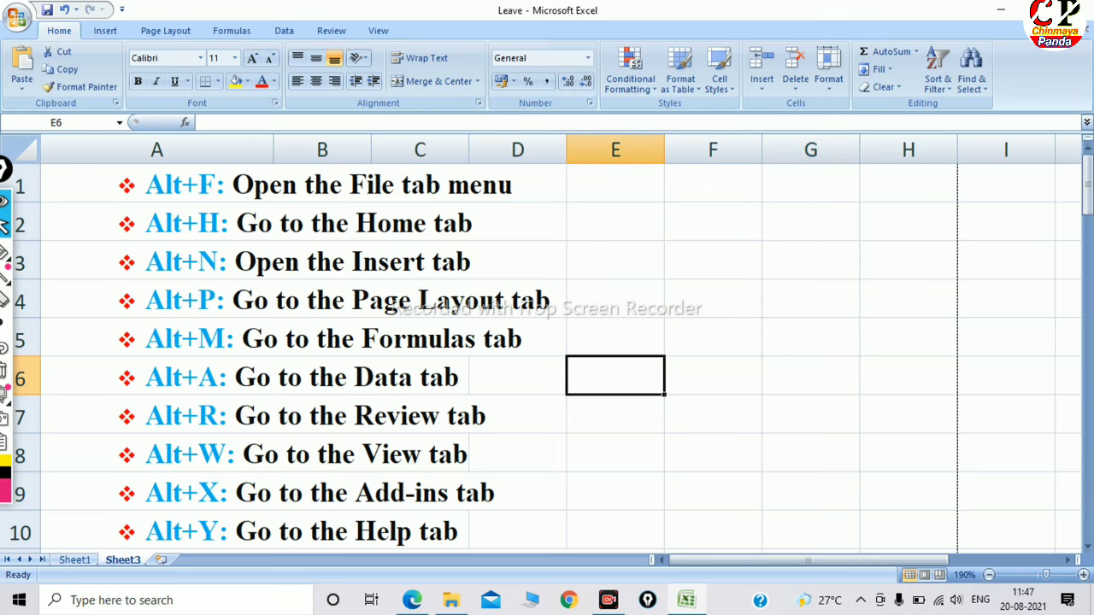
pyautogui.hotkey('alt', 'n')
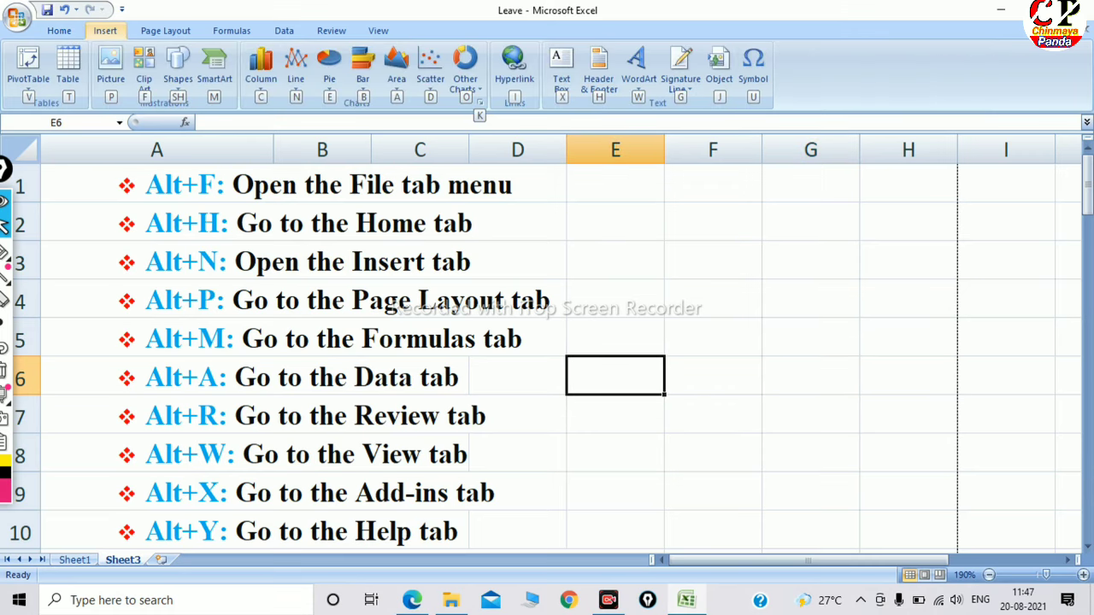
pyautogui.click(713, 376)
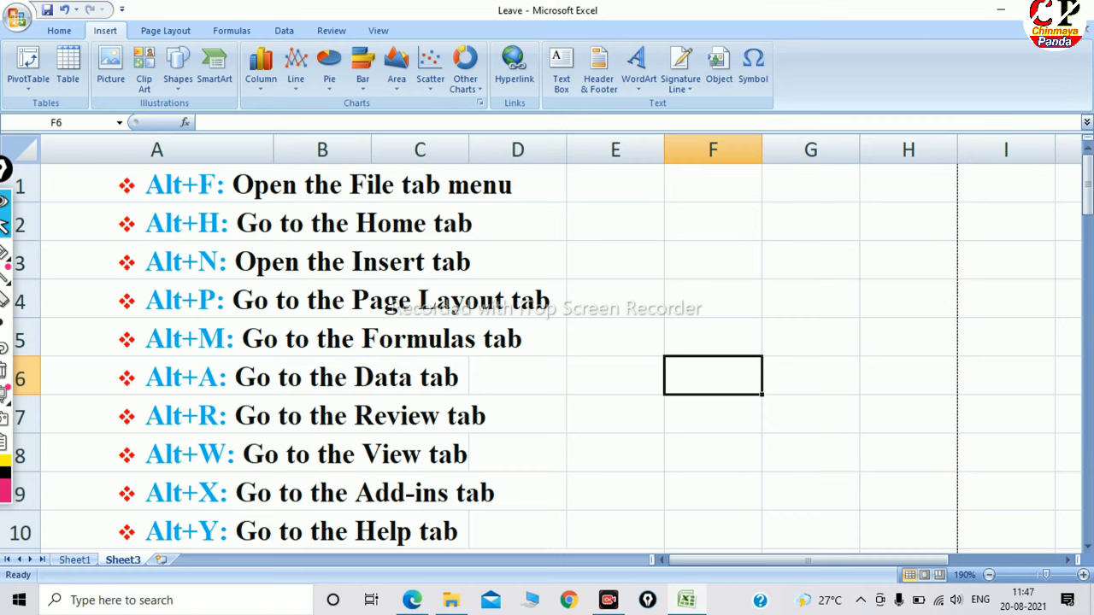
# Step: Show the Page Layout tab with Alt+P and annotate it on screen
pyautogui.hotkey('alt', 'p')
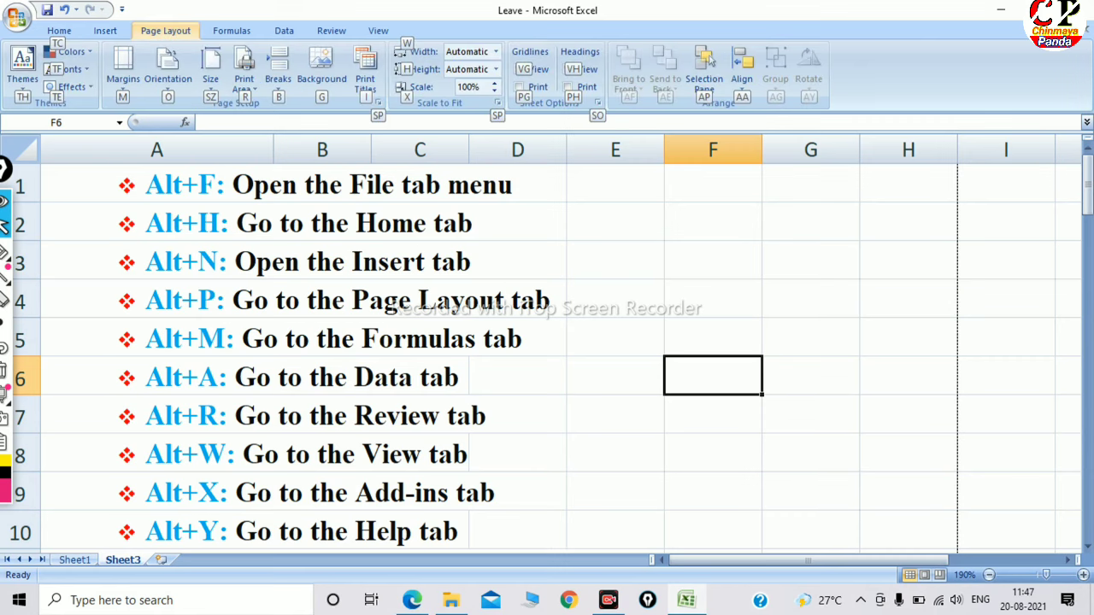
pyautogui.click(5, 465)
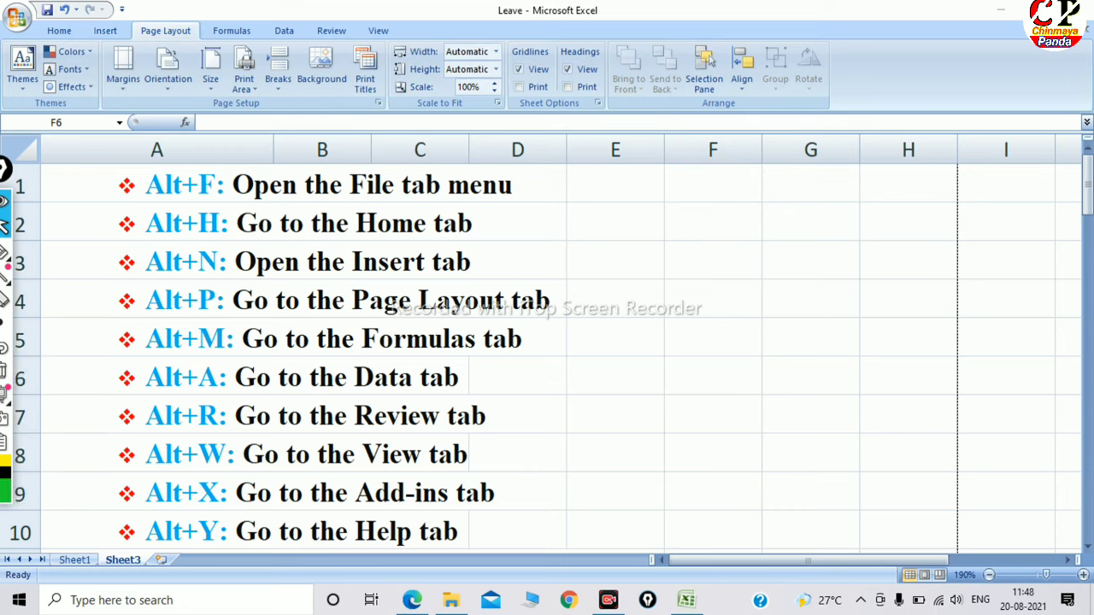
pyautogui.click(6, 251)
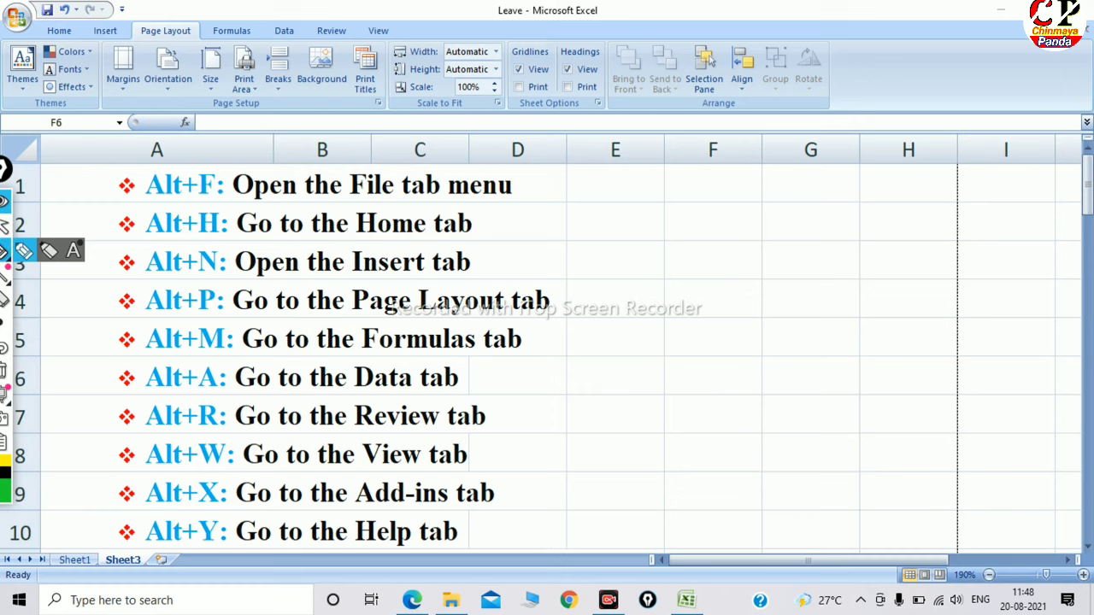
pyautogui.click(24, 250)
pyautogui.moveTo(167, 5)
pyautogui.mouseDown()
pyautogui.moveTo(210, 1)
pyautogui.moveTo(139, 38)
pyautogui.mouseUp()
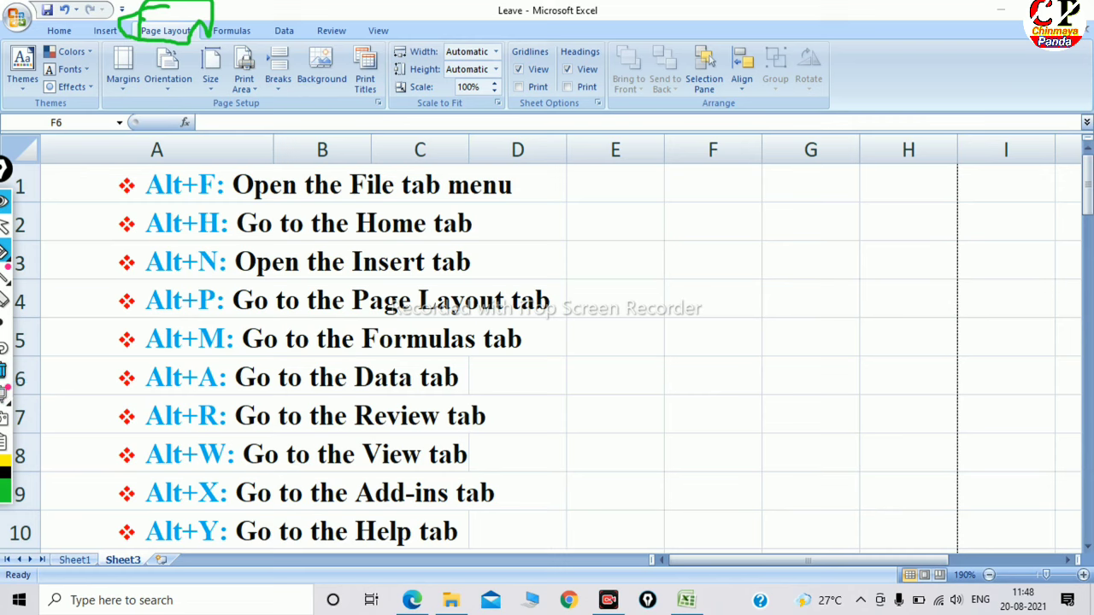
pyautogui.click(3, 370)
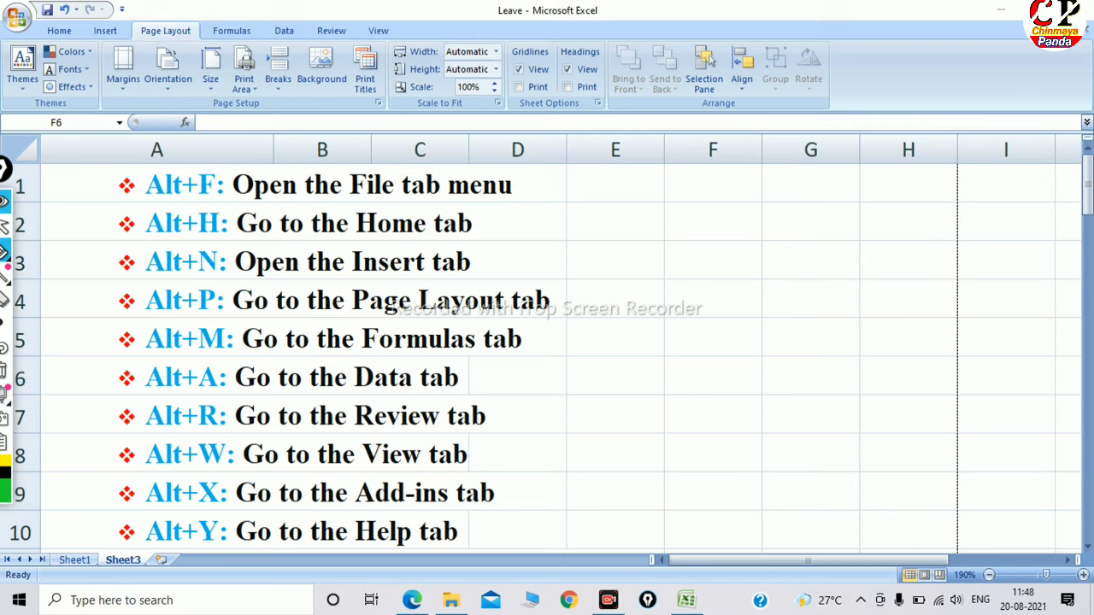
pyautogui.click(4, 226)
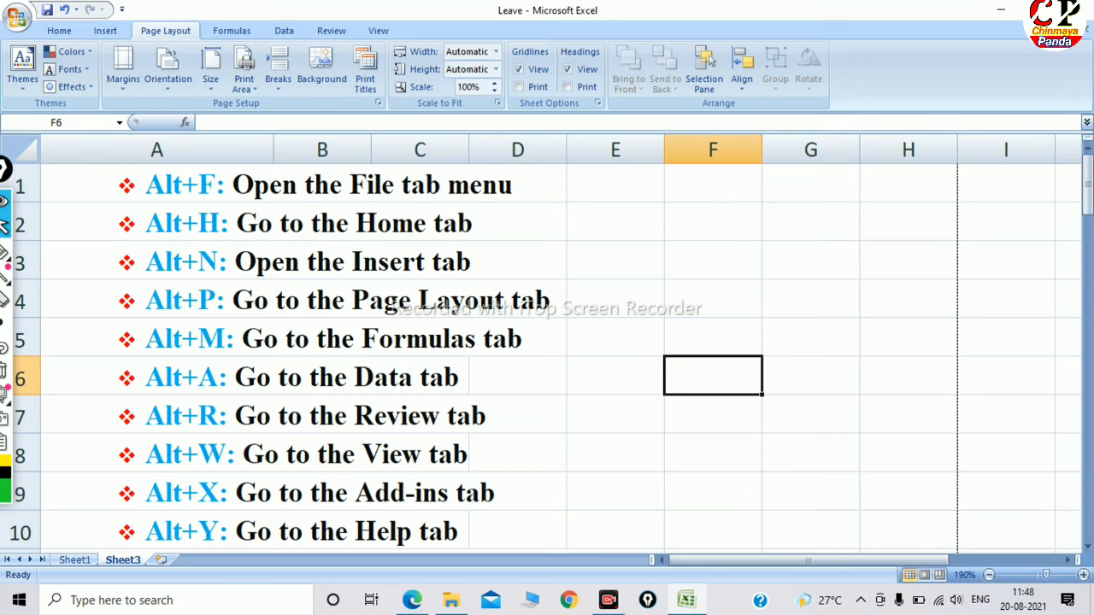
# Step: Show the Formulas tab with Alt+M, select the whole sheet, then return to cell F6
pyautogui.hotkey('alt', 'm')
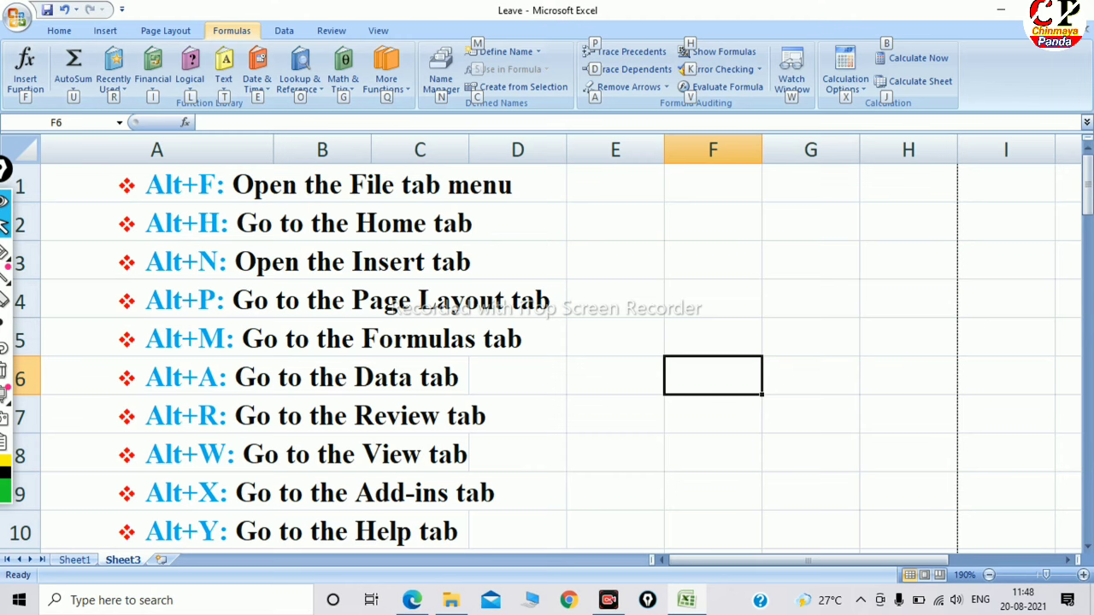
pyautogui.click(713, 298)
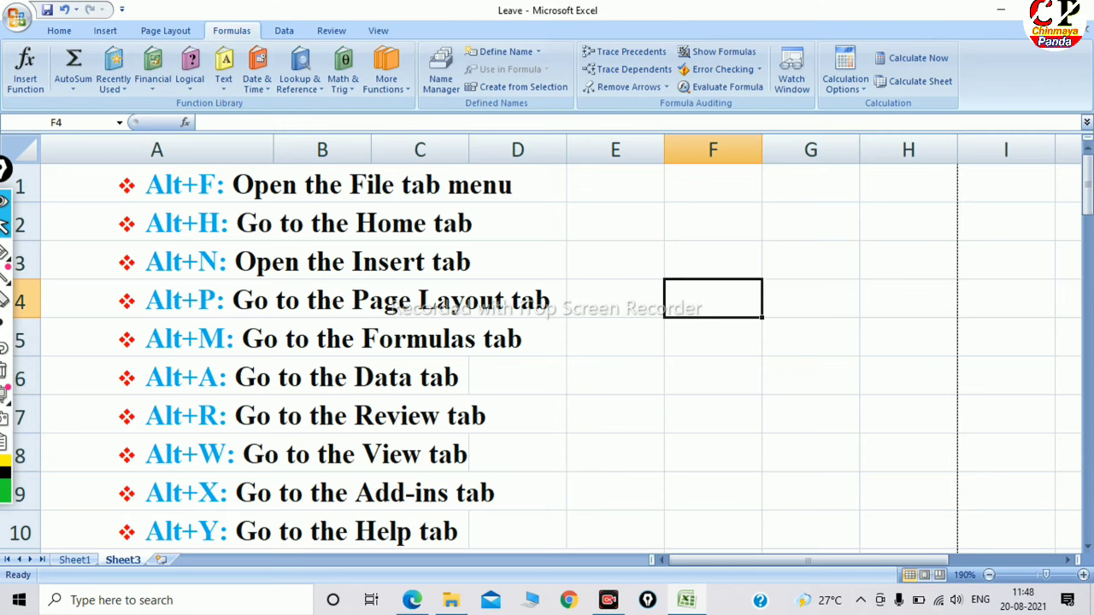
pyautogui.click(713, 414)
pyautogui.hotkey('ctrl', 'a')
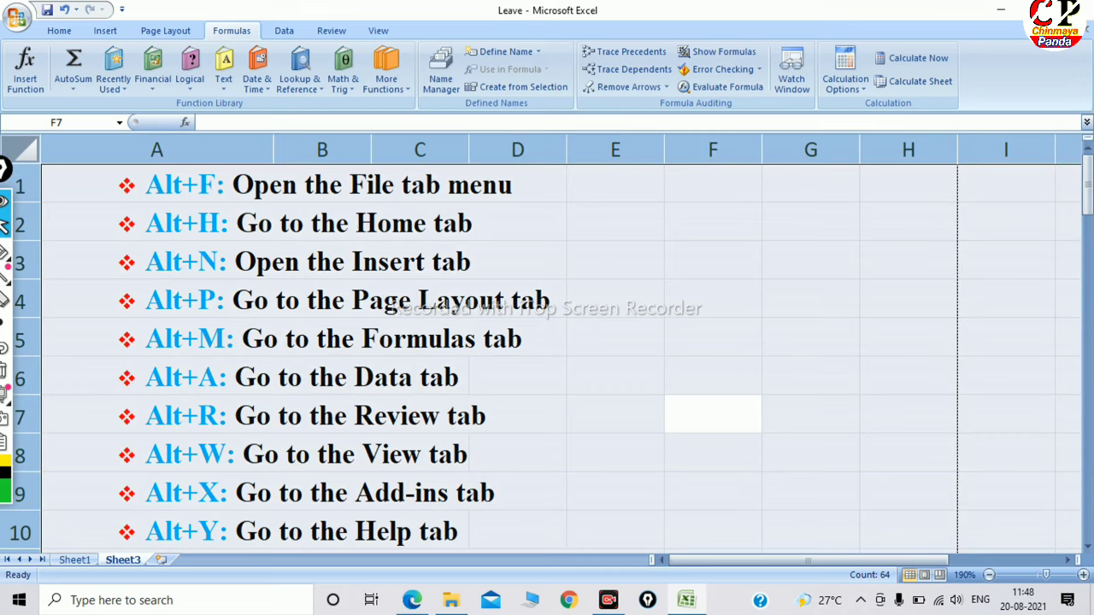
pyautogui.click(713, 375)
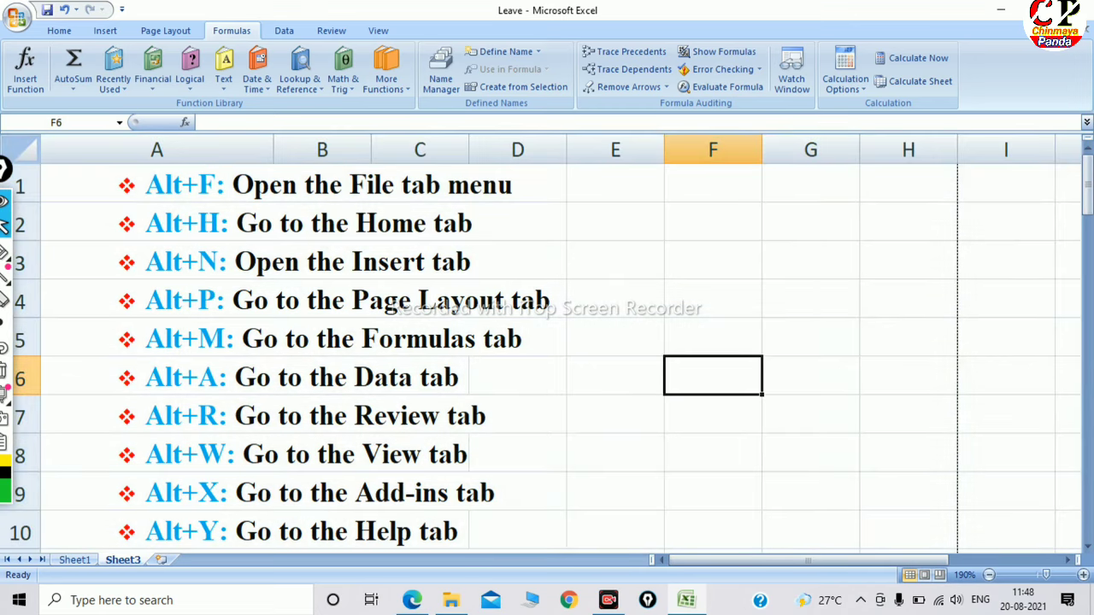
# Step: Show the Data tab with Alt+A, annotate it, then select cell E6
pyautogui.hotkey('alt', 'a')
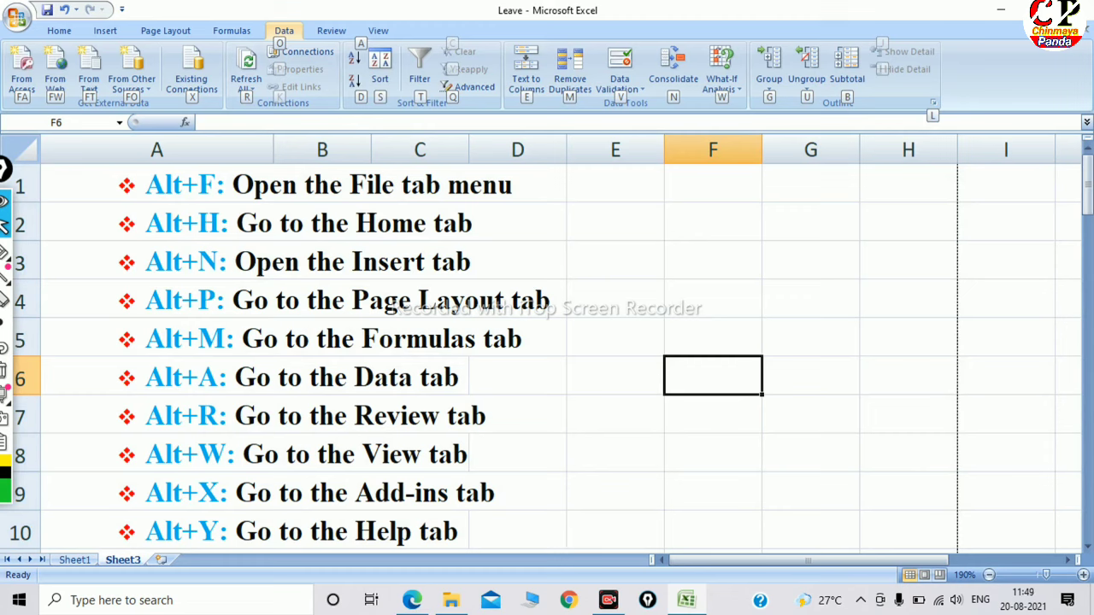
pyautogui.click(24, 251)
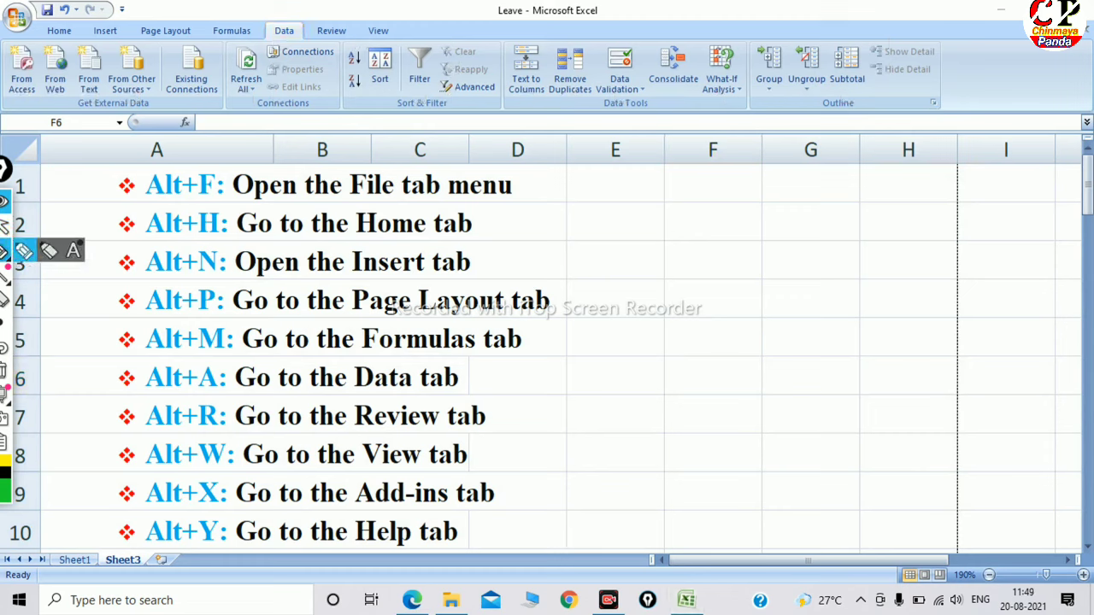
pyautogui.moveTo(323, 393); pyautogui.dragTo(318, 393)
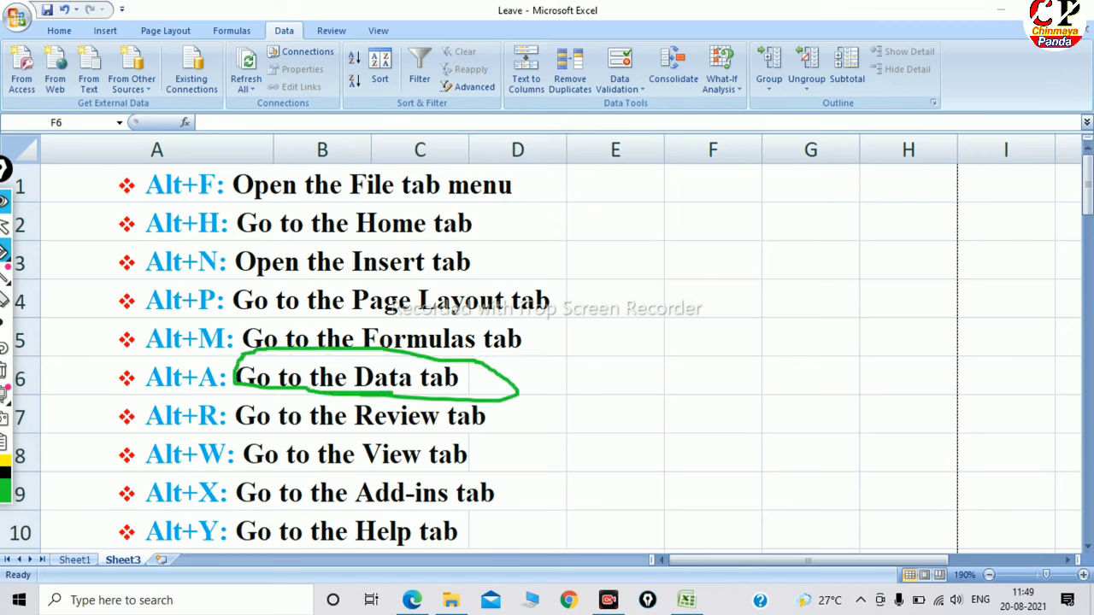
pyautogui.click(3, 371)
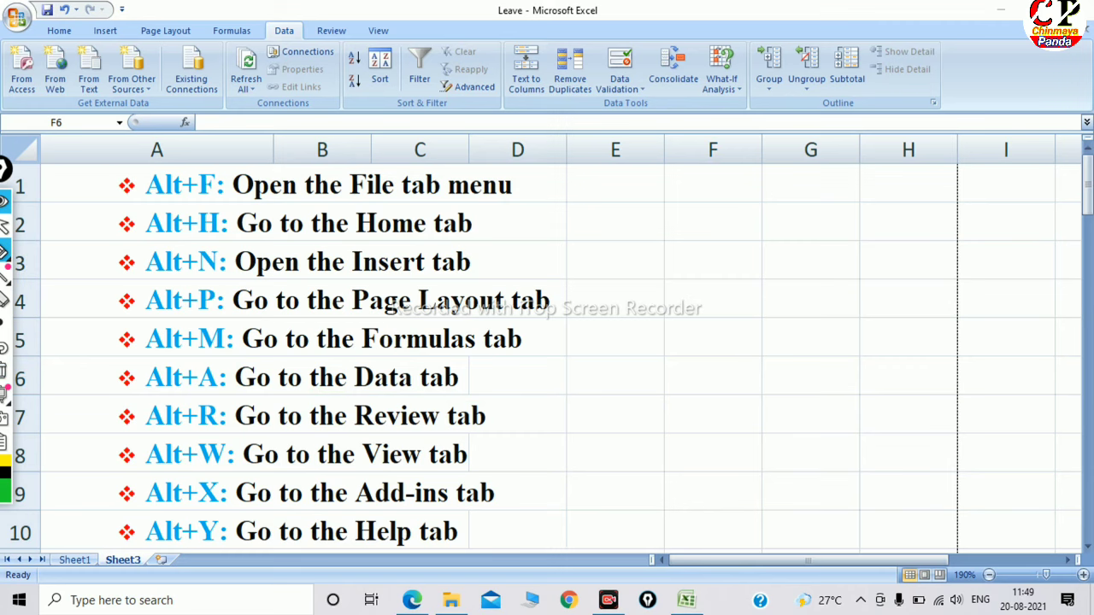
pyautogui.click(4, 251)
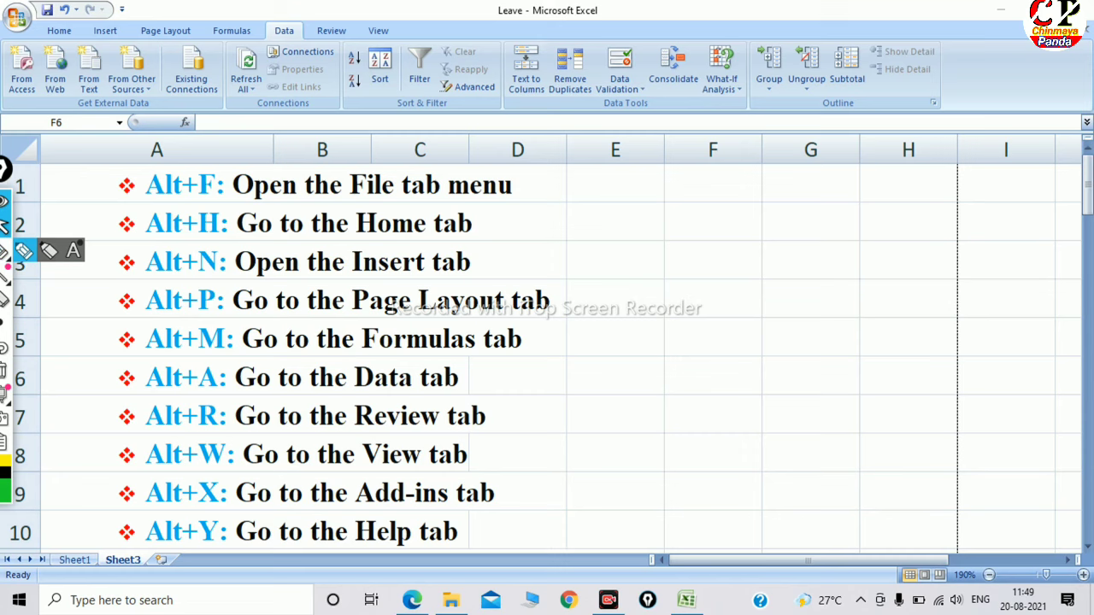
pyautogui.click(713, 375)
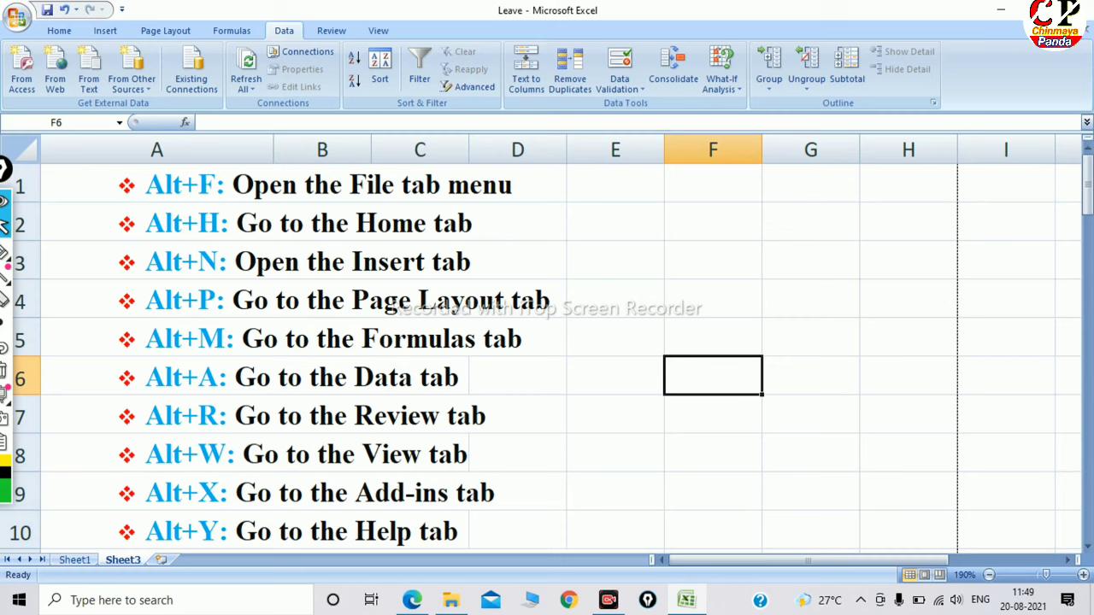
pyautogui.click(517, 375)
pyautogui.click(616, 375)
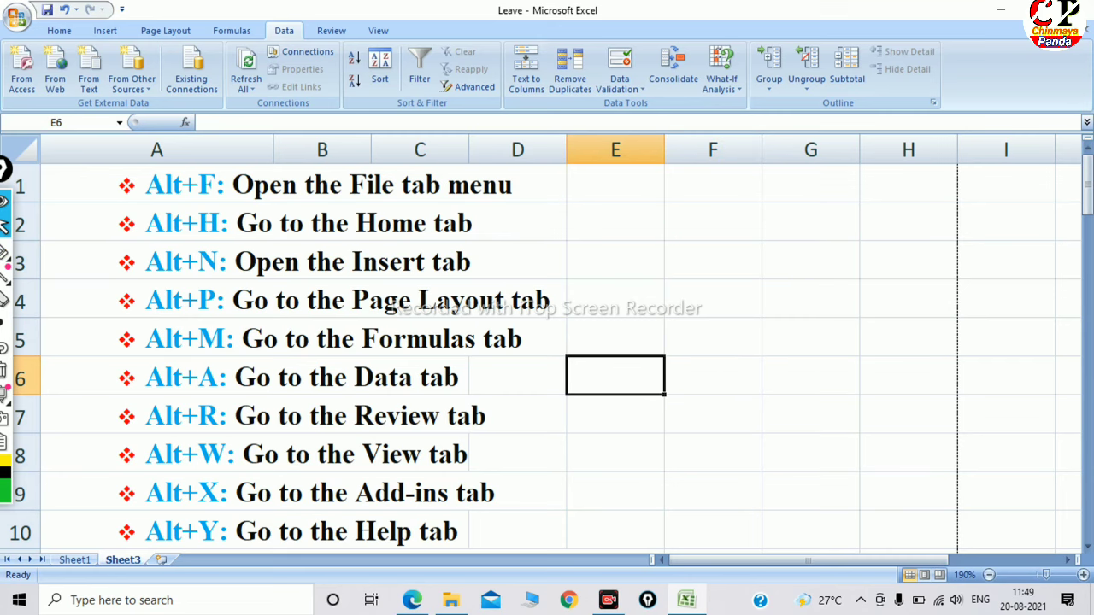
# Step: Show the Review tab with Alt+R, then the View tab with Alt+W
pyautogui.hotkey('alt', 'r')
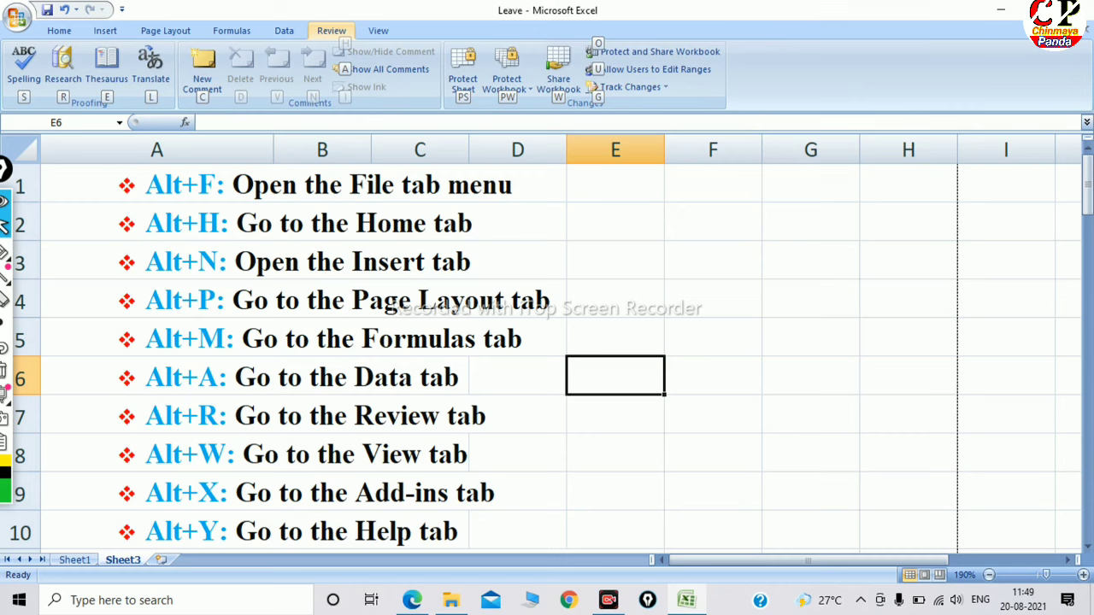
pyautogui.click(713, 298)
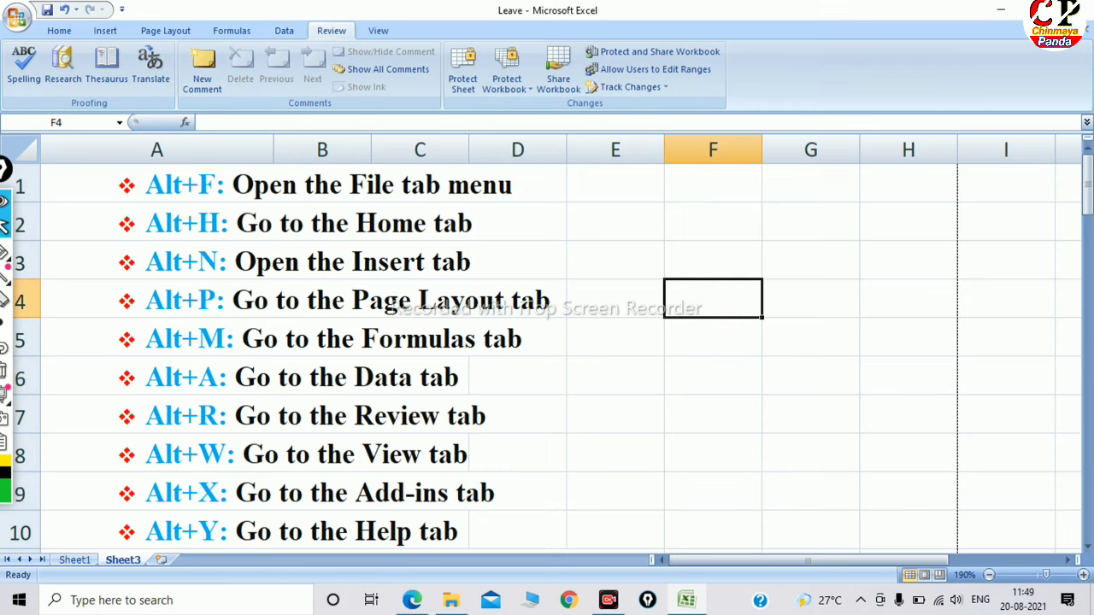
pyautogui.hotkey('alt', 'w')
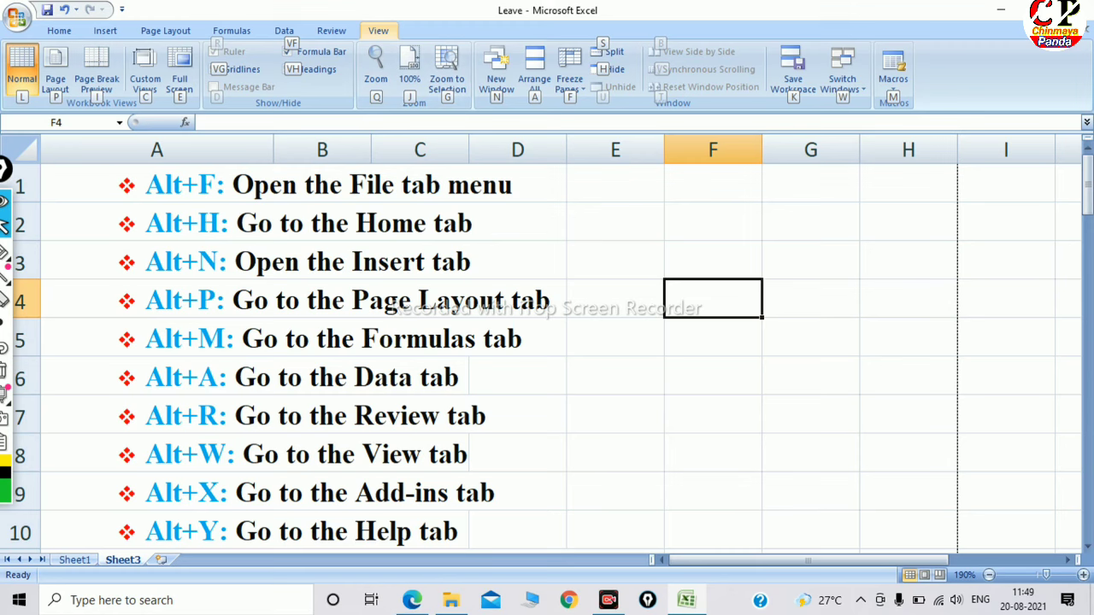
pyautogui.click(614, 375)
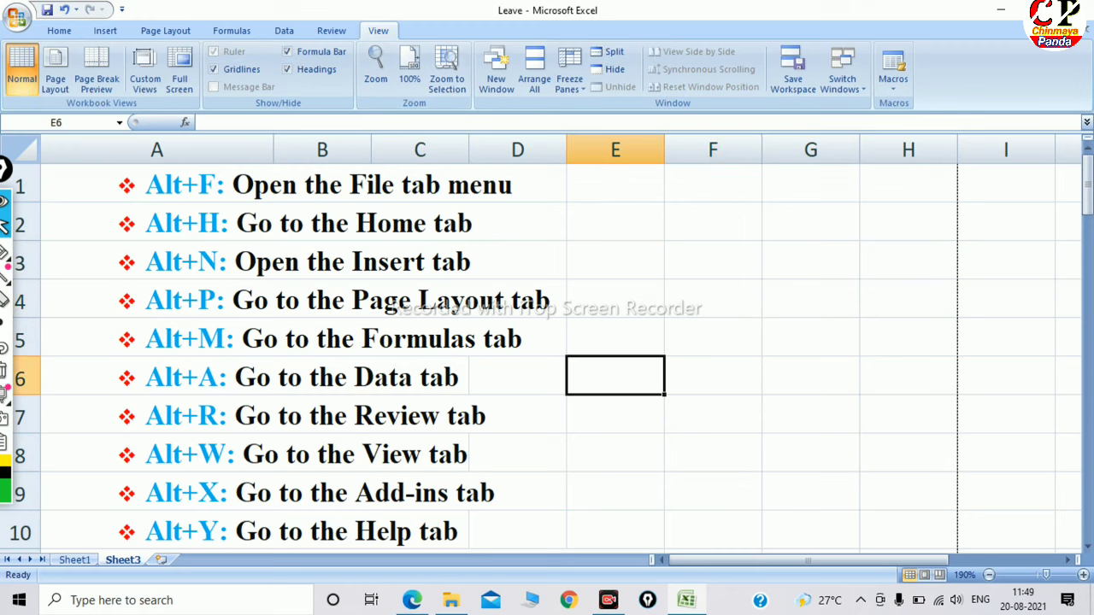
pyautogui.scroll(-1, 547, 342)
pyautogui.scroll(-1, 548, 342)
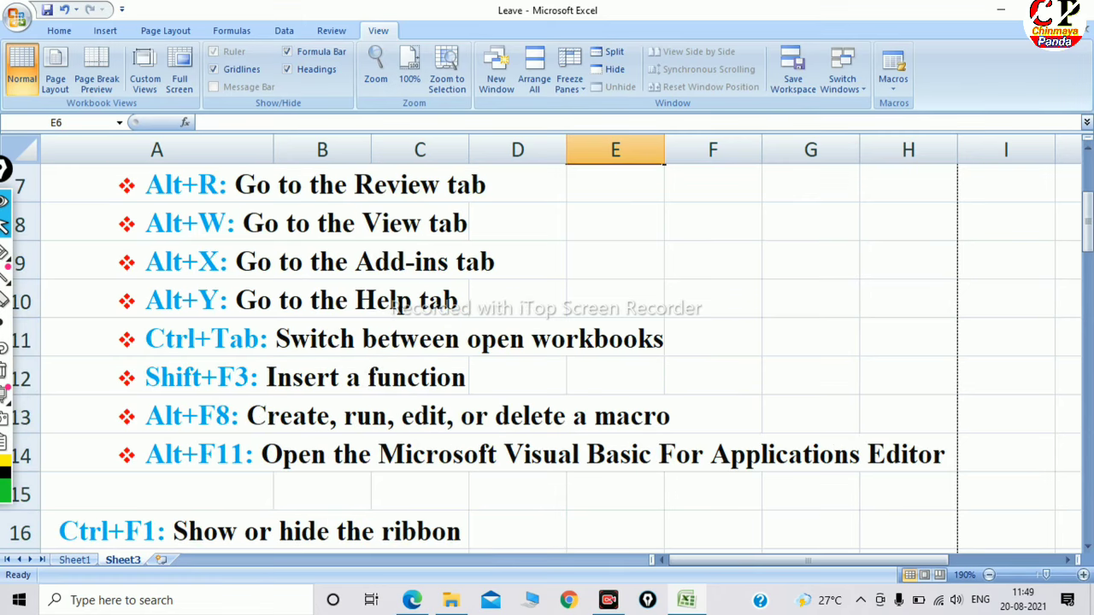
pyautogui.press('alt')
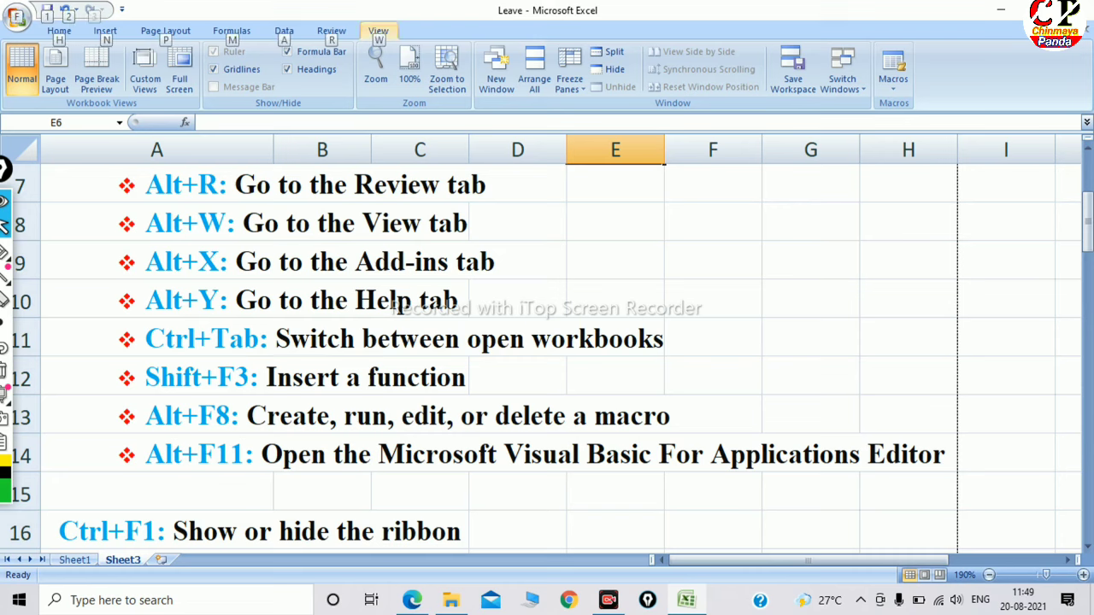
pyautogui.click(713, 260)
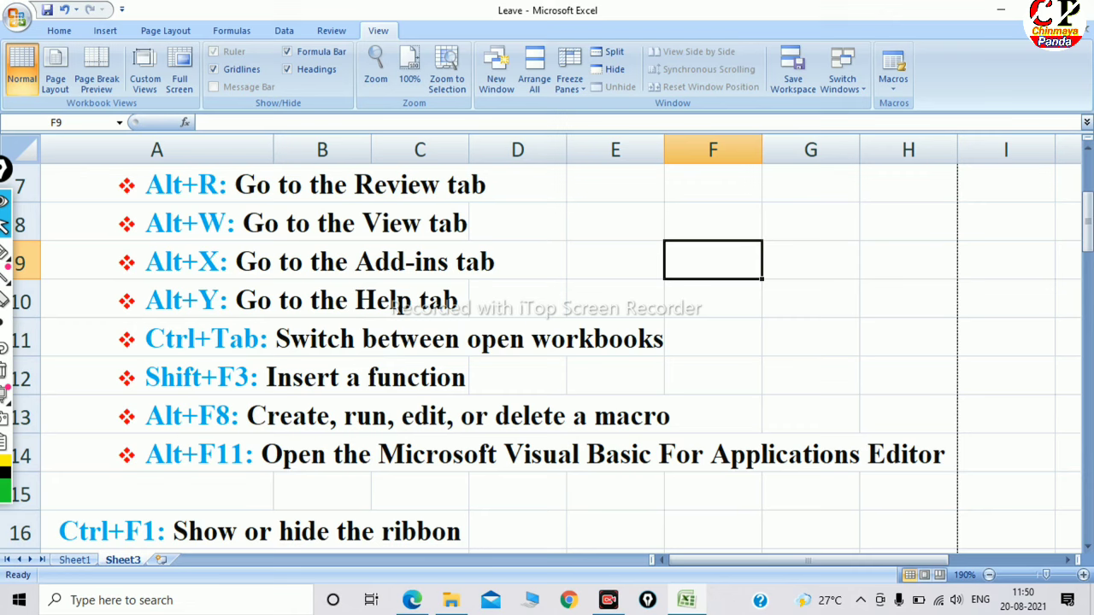
pyautogui.press('Left')
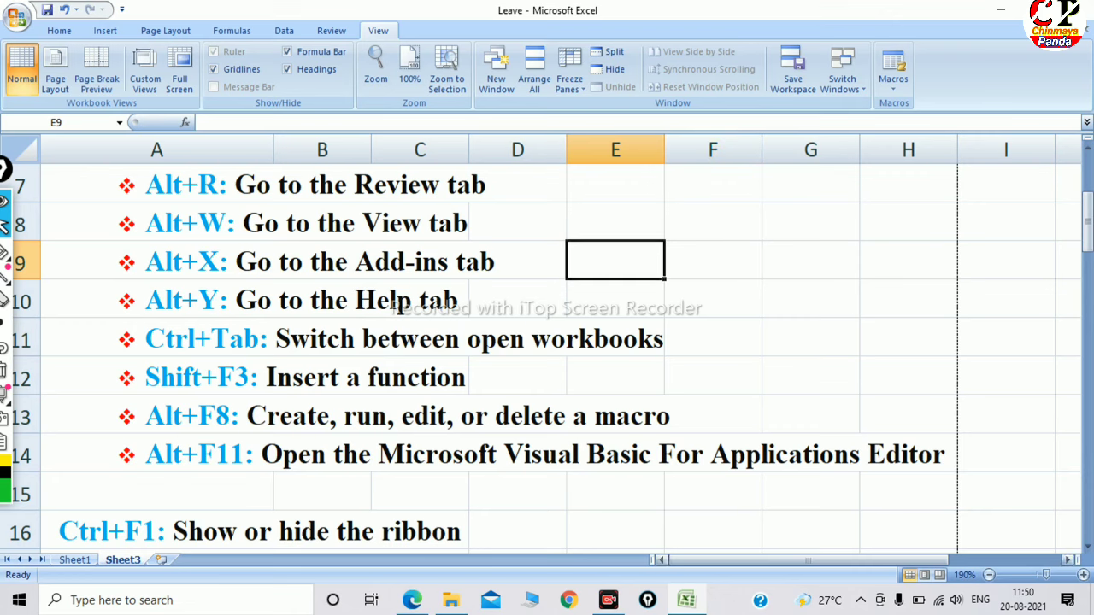
pyautogui.click(1083, 575)
pyautogui.click(1083, 574)
pyautogui.click(1083, 574)
pyautogui.click(1083, 575)
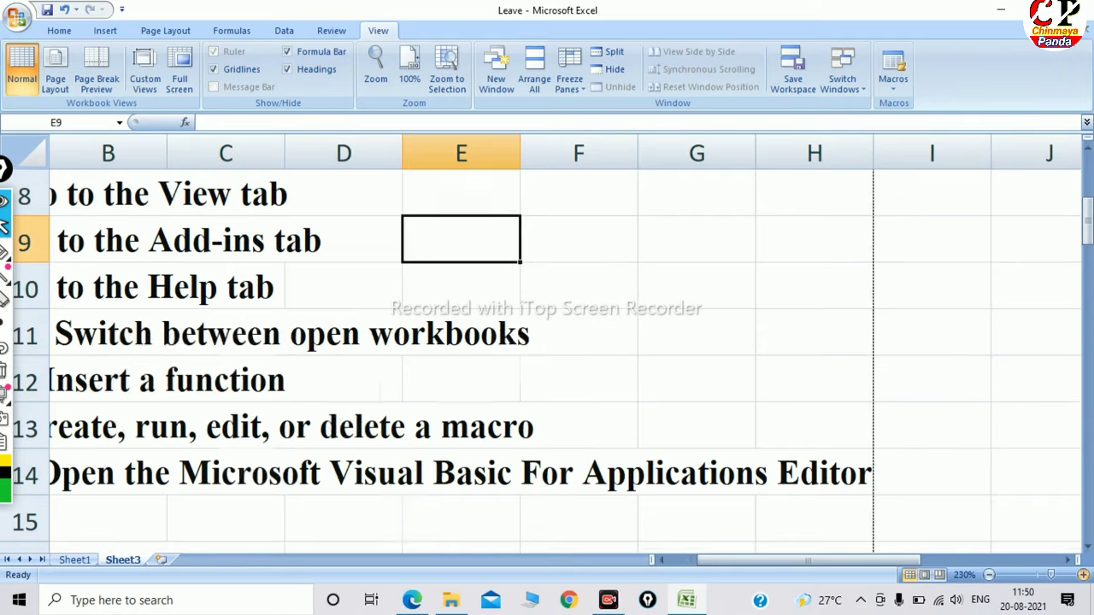
pyautogui.moveTo(808, 560); pyautogui.dragTo(836, 560)
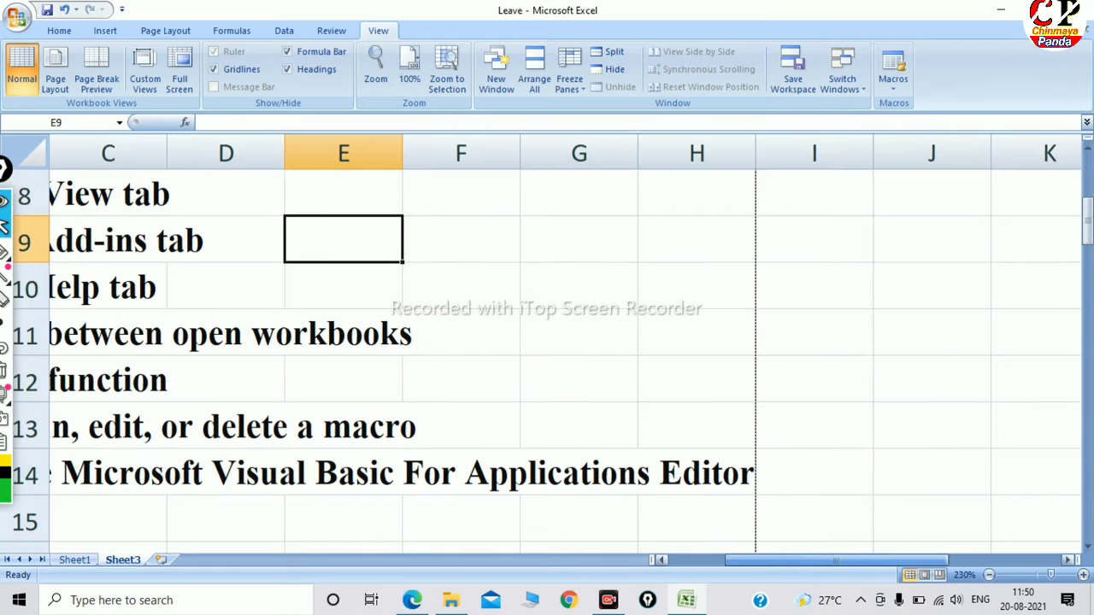
pyautogui.click(697, 285)
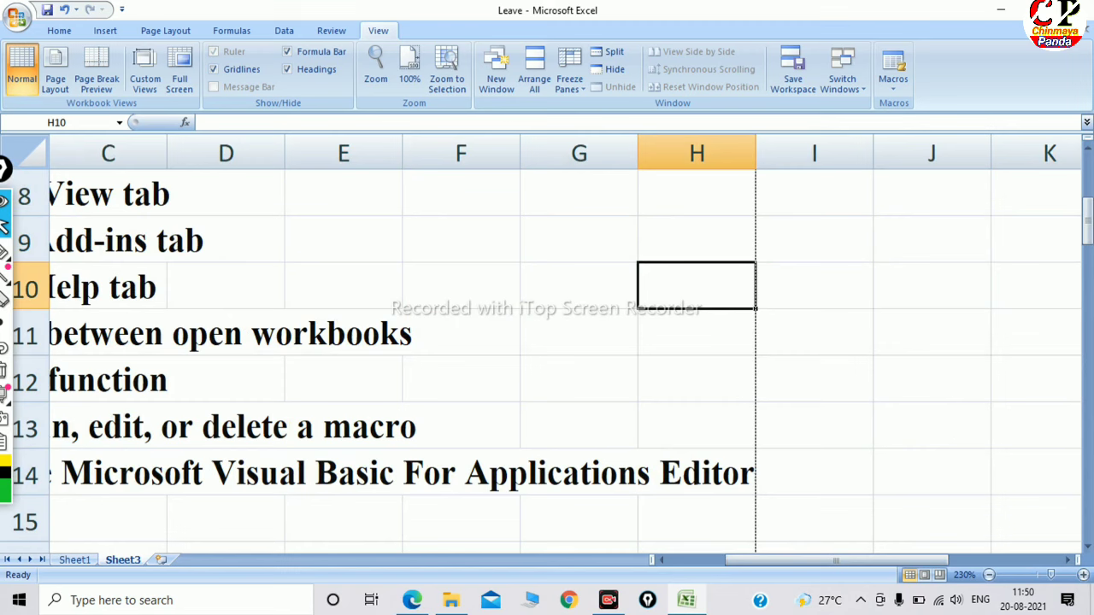
pyautogui.hotkey('shift', 'F3')
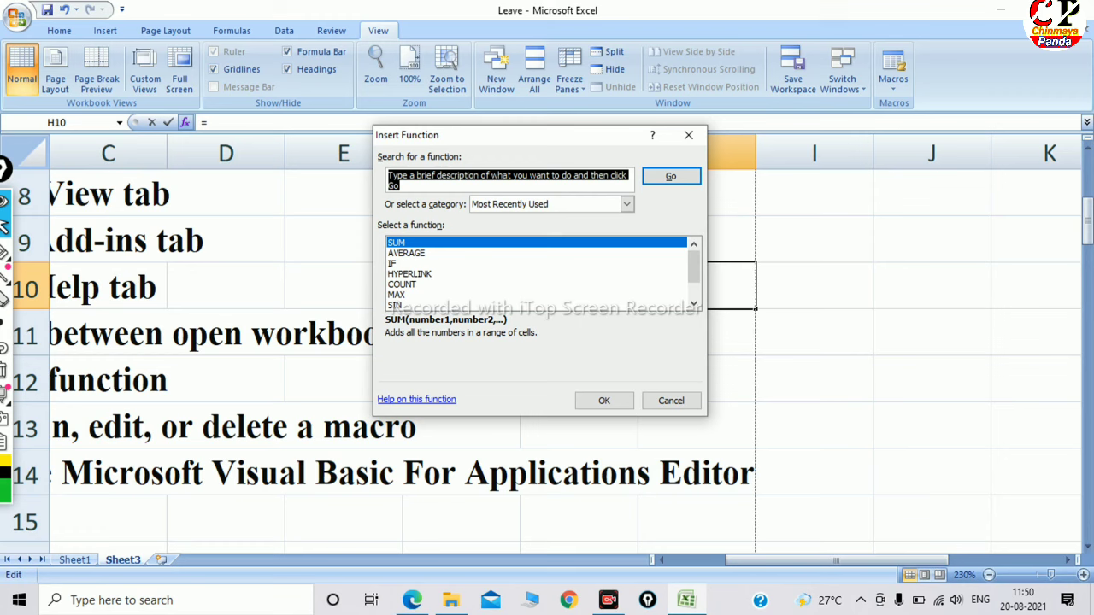
pyautogui.click(672, 400)
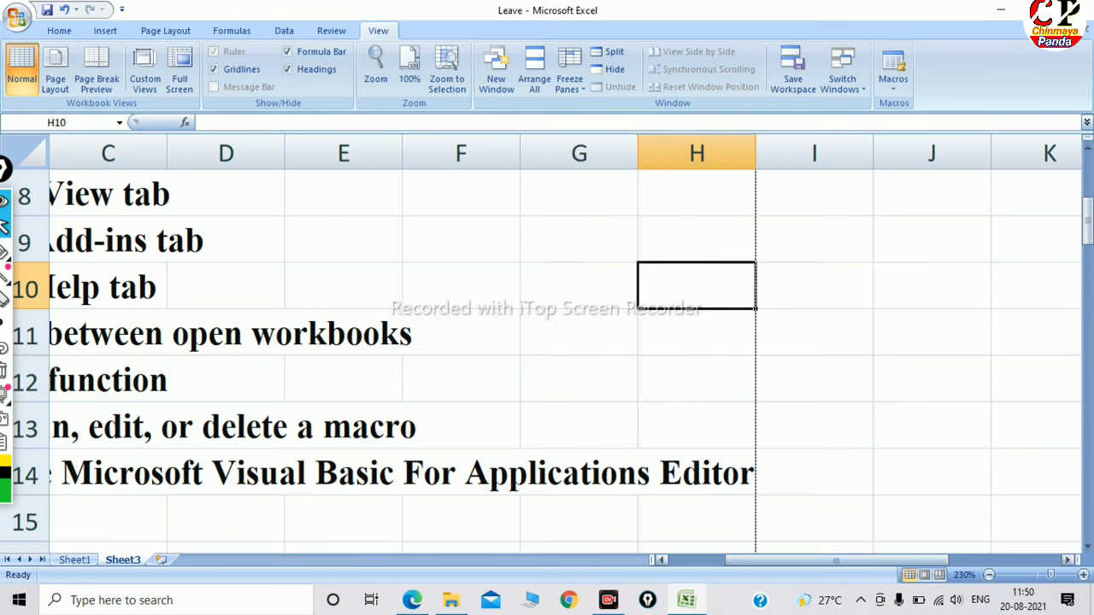
# Step: Select cell G12 and open the Macro dialog with Alt+F8
pyautogui.scroll(-4, 547, 342)
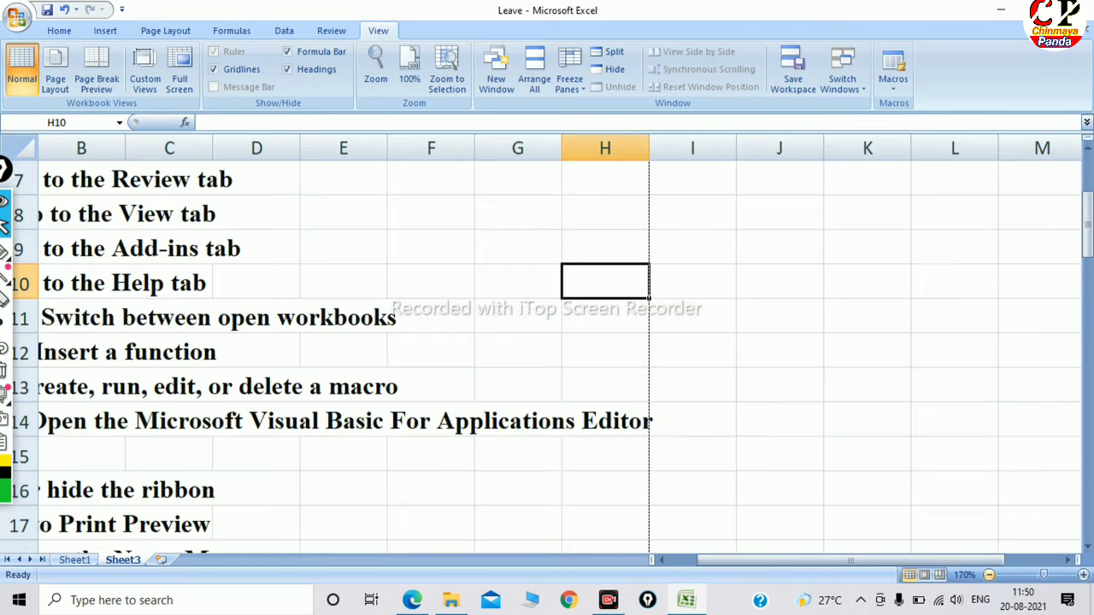
pyautogui.moveTo(851, 559); pyautogui.dragTo(822, 560)
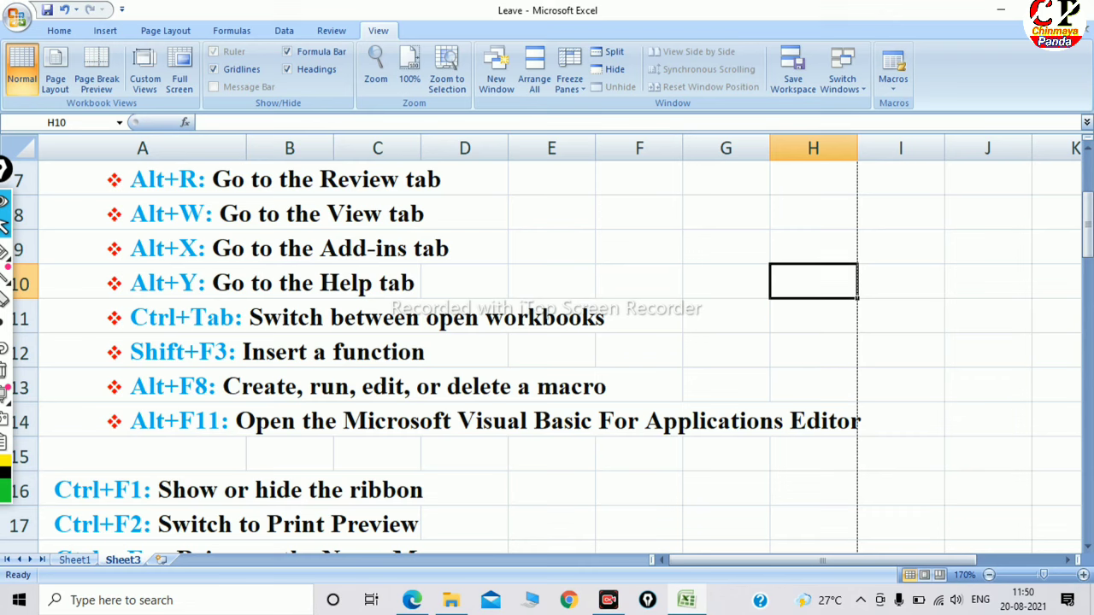
pyautogui.click(725, 350)
pyautogui.press('alt')
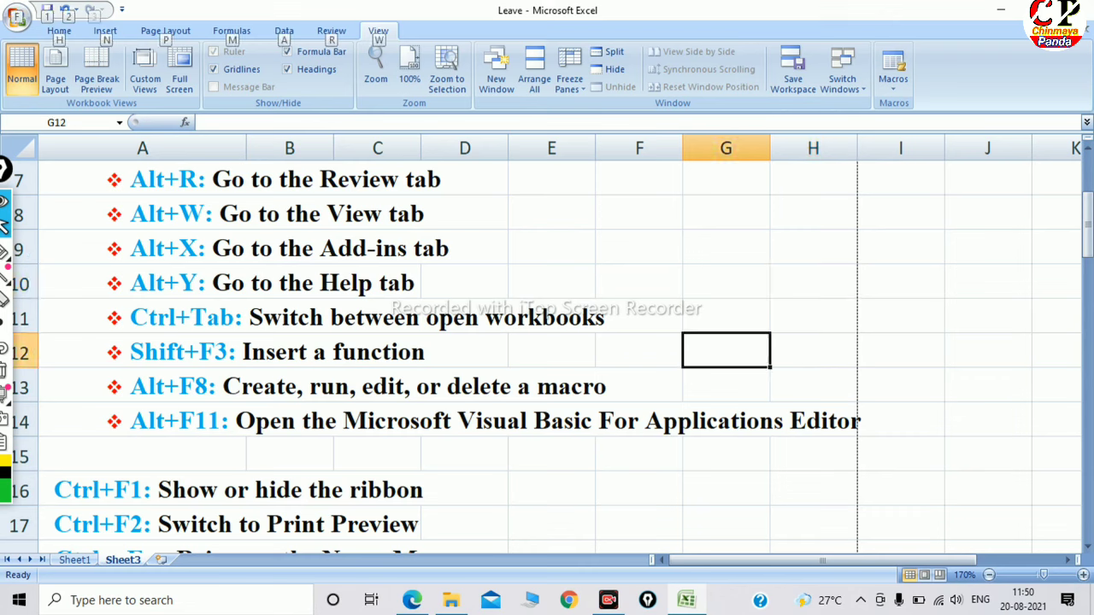
pyautogui.hotkey('alt', 'F8')
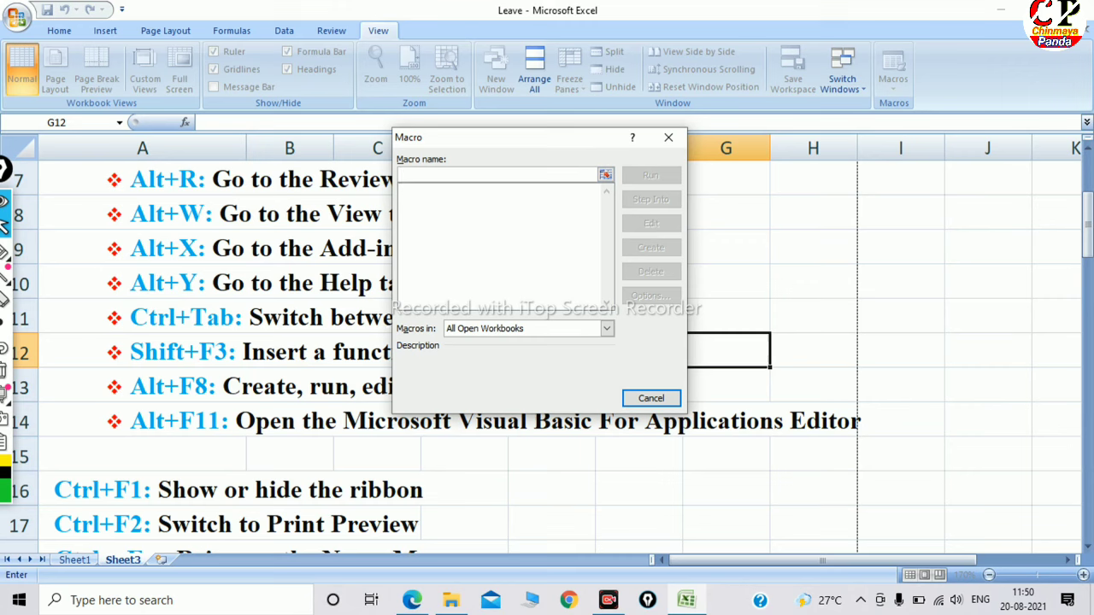
# Step: Dismiss the Macro dialog, select F10, and toggle the VBA editor on and off with Alt+F11
pyautogui.press('Escape')
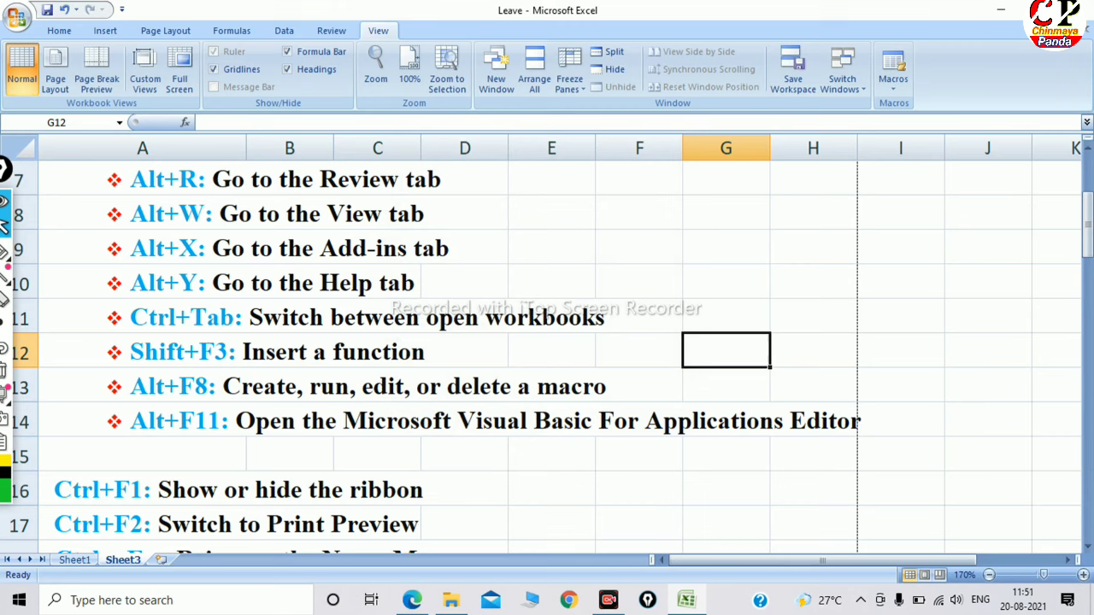
pyautogui.click(640, 281)
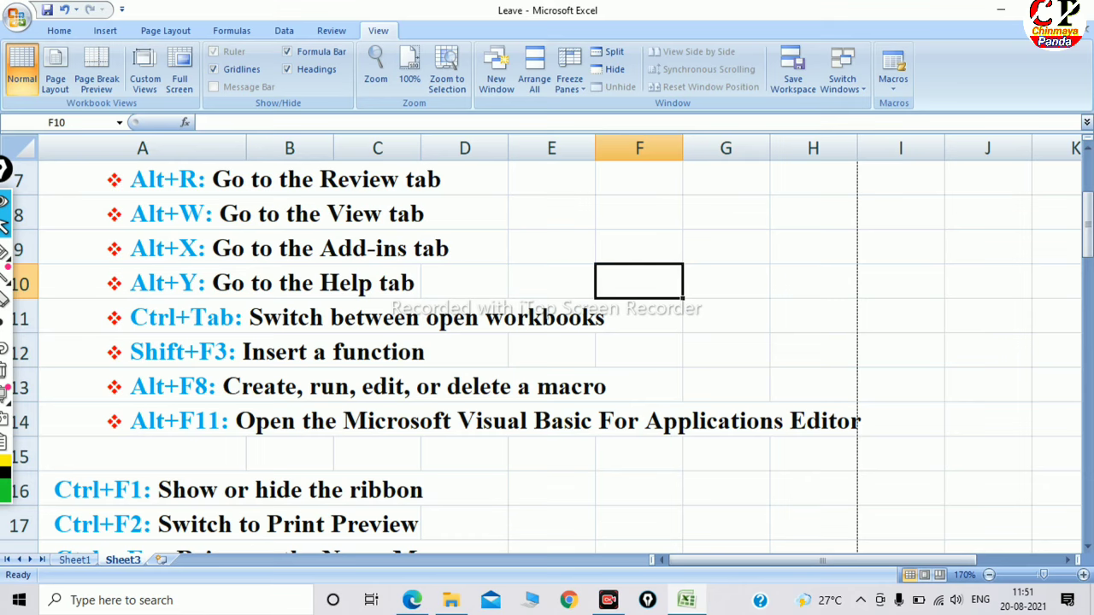
pyautogui.hotkey('alt', 'F11')
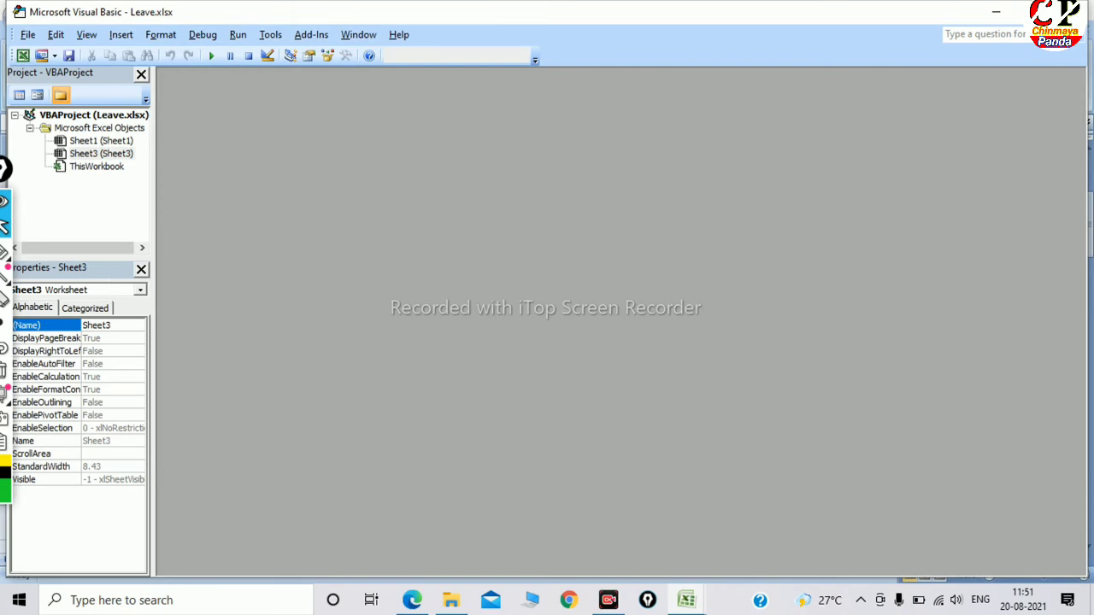
pyautogui.hotkey('alt', 'F11')
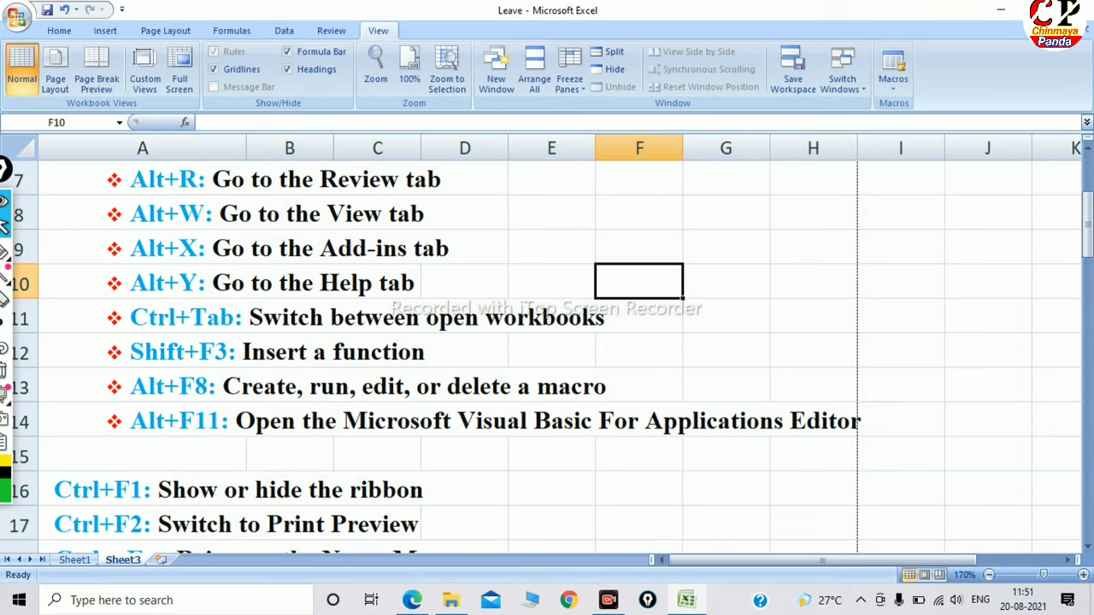
# Step: Switch to the Edge PDF and scroll to page 2's Ctrl+F1 to Ctrl+F9 list
pyautogui.hotkey('alt', 'Tab')
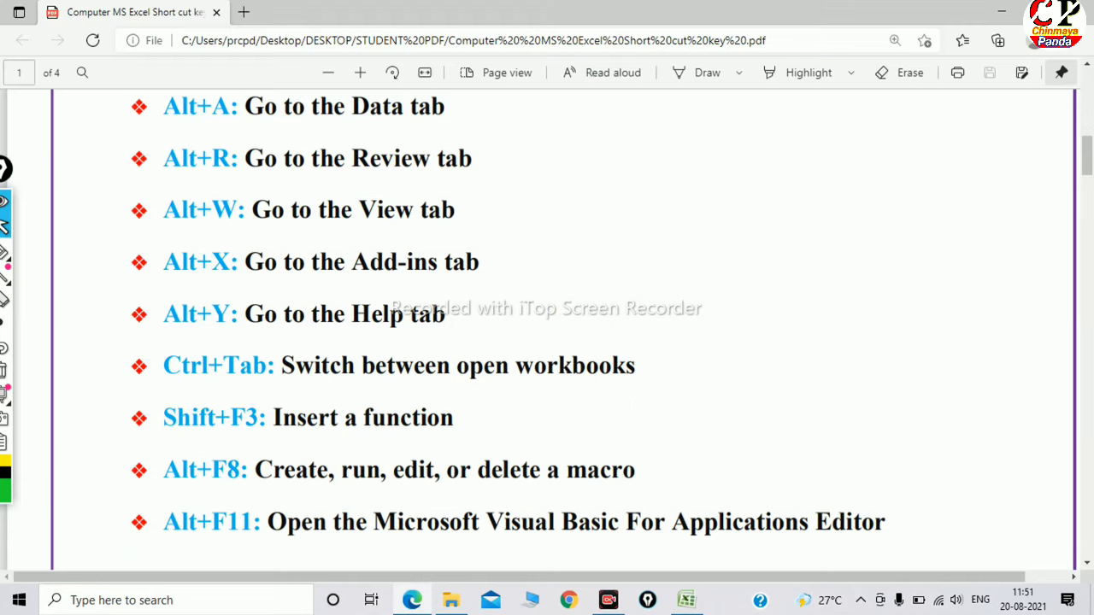
pyautogui.scroll(2, 547, 325)
pyautogui.scroll(-5, 547, 325)
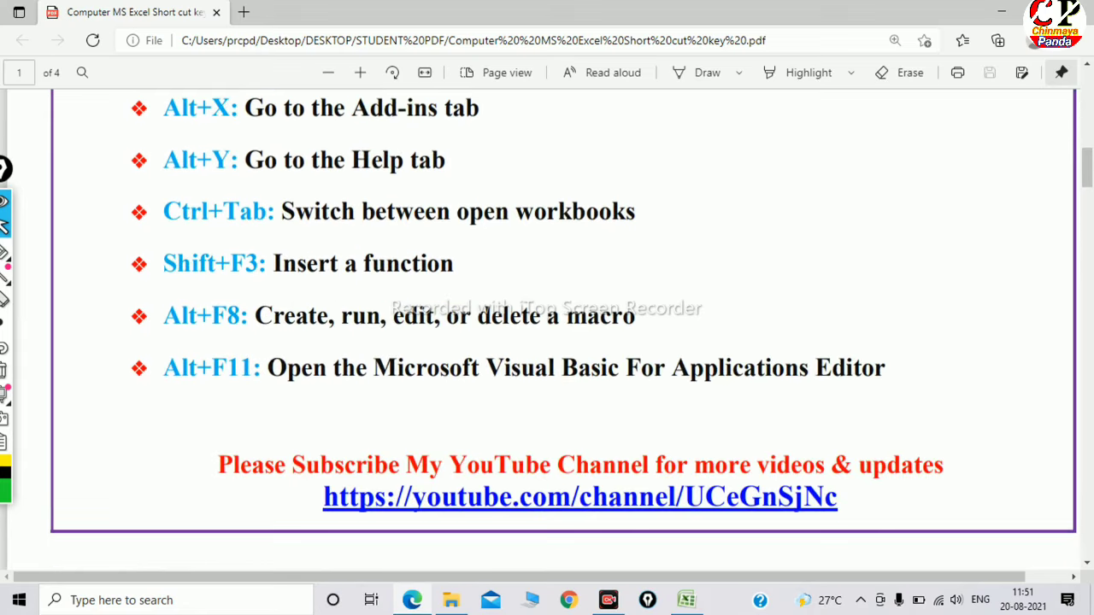
pyautogui.scroll(1, 547, 325)
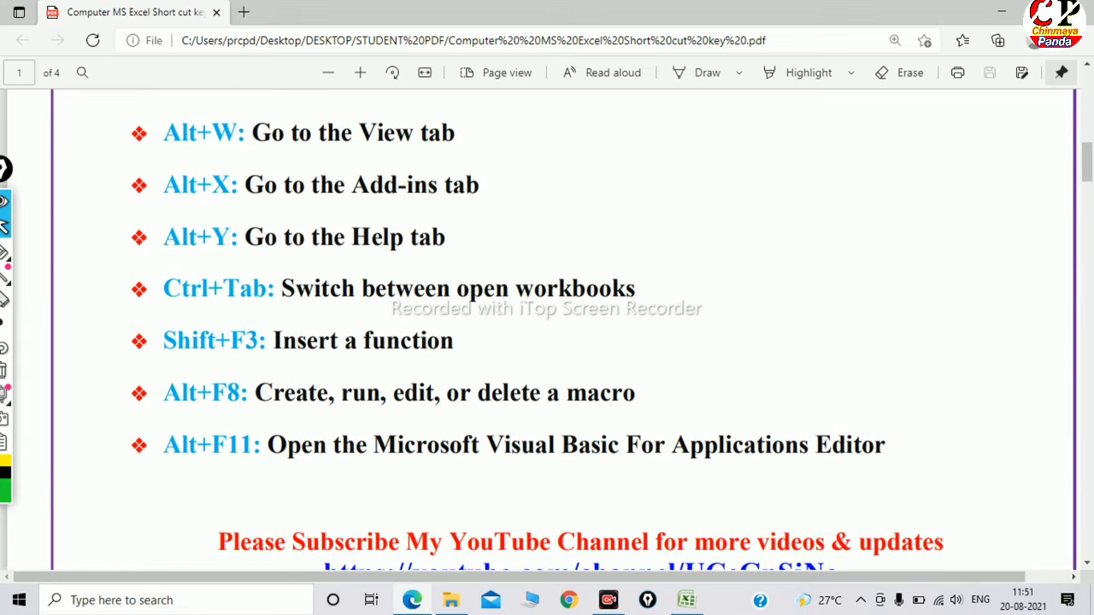
pyautogui.scroll(2, 547, 325)
pyautogui.scroll(1, 547, 325)
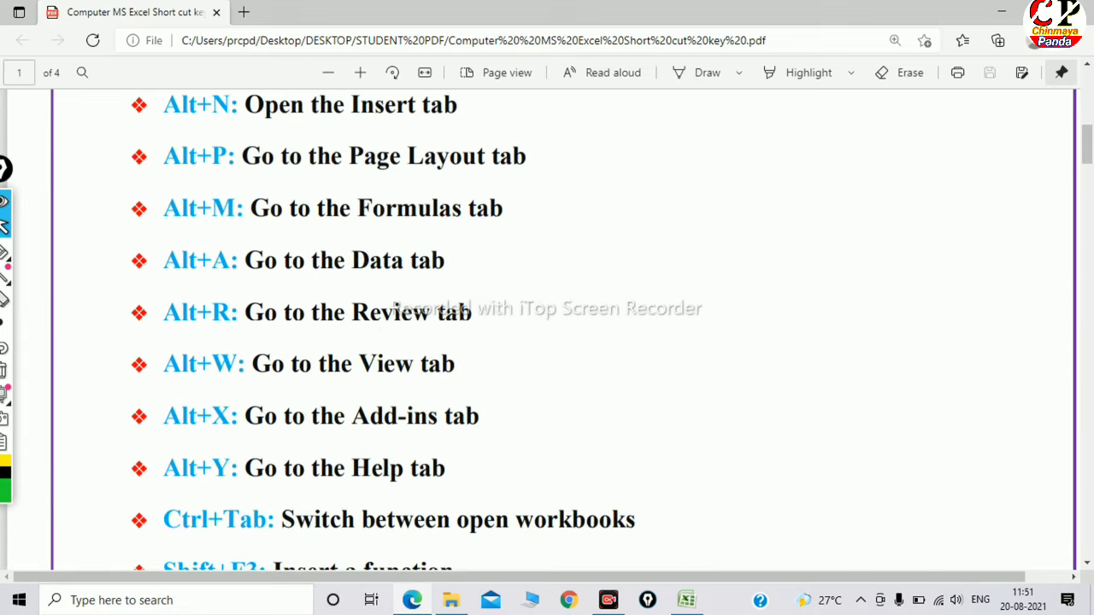
pyautogui.scroll(2, 547, 325)
pyautogui.scroll(-4, 547, 325)
pyautogui.scroll(-4, 547, 325)
pyautogui.scroll(-3, 547, 325)
pyautogui.scroll(-3, 547, 325)
pyautogui.scroll(1, 547, 325)
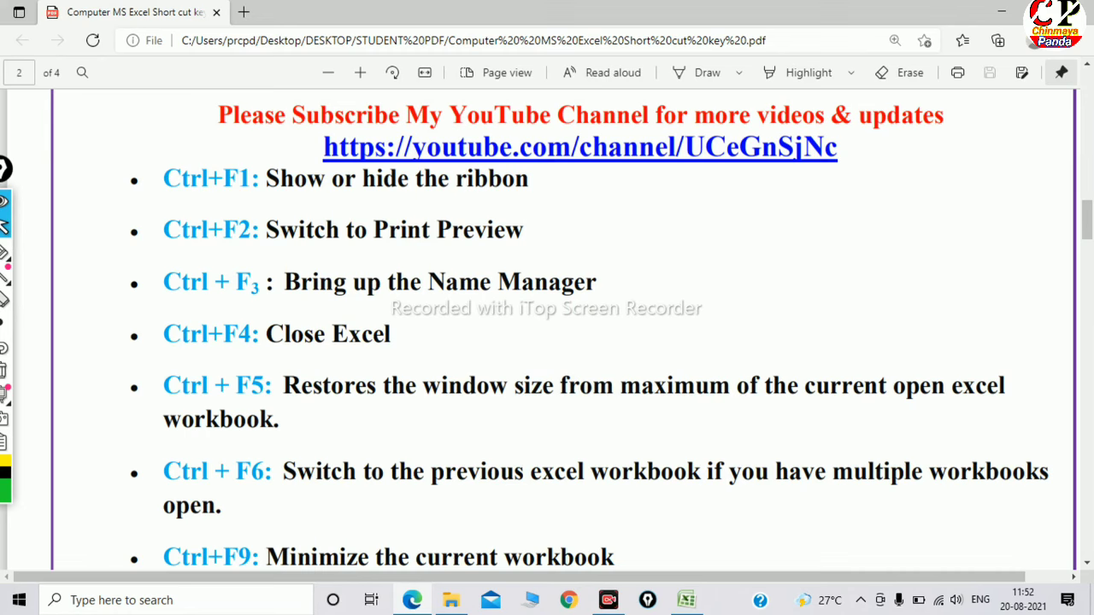
# Step: Underline the Ctrl+F2 through Ctrl+F6 PDF entries in green with the freehand pen
pyautogui.click(4, 251)
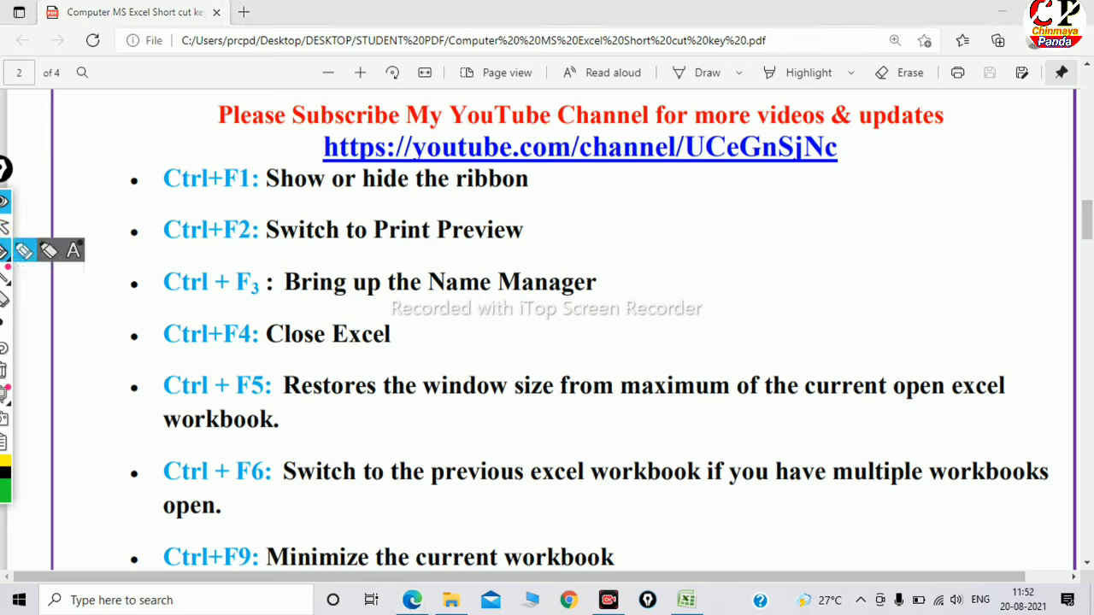
pyautogui.click(23, 249)
pyautogui.moveTo(151, 253); pyautogui.dragTo(537, 256)
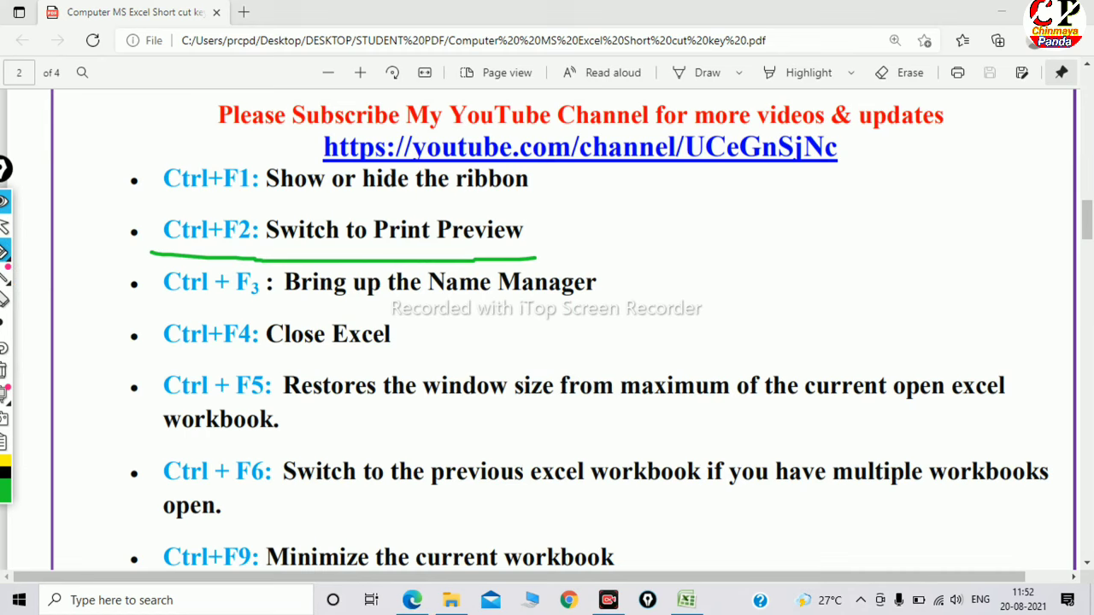
pyautogui.moveTo(165, 301); pyautogui.dragTo(578, 308)
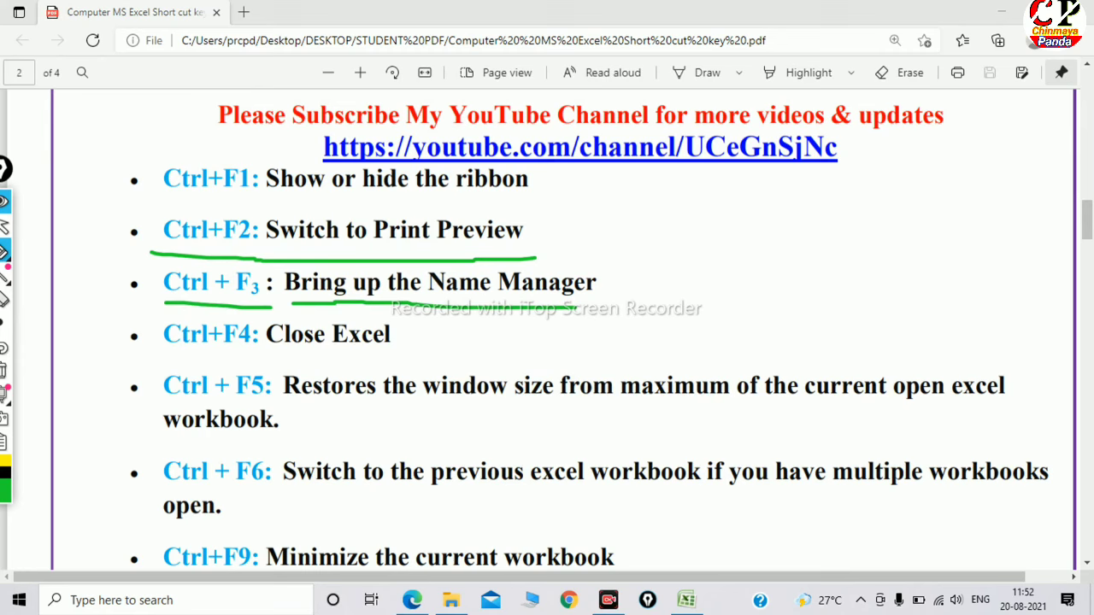
pyautogui.moveTo(171, 349)
pyautogui.mouseDown()
pyautogui.moveTo(422, 358)
pyautogui.moveTo(371, 305)
pyautogui.moveTo(161, 321)
pyautogui.moveTo(205, 346)
pyautogui.mouseUp()
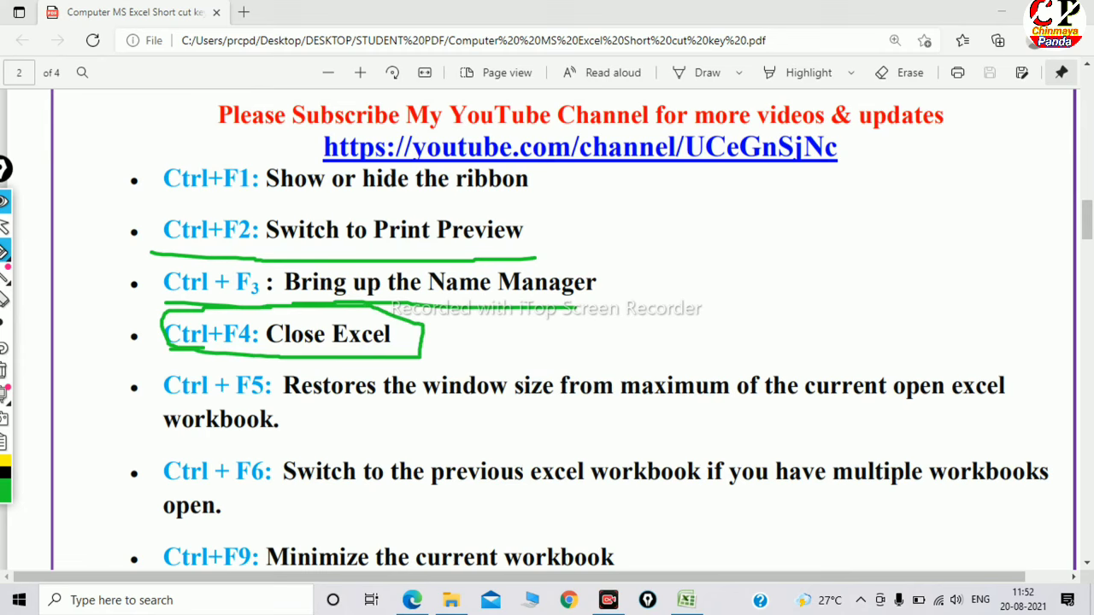
pyautogui.moveTo(302, 407); pyautogui.dragTo(932, 406)
pyautogui.moveTo(135, 432); pyautogui.dragTo(254, 430)
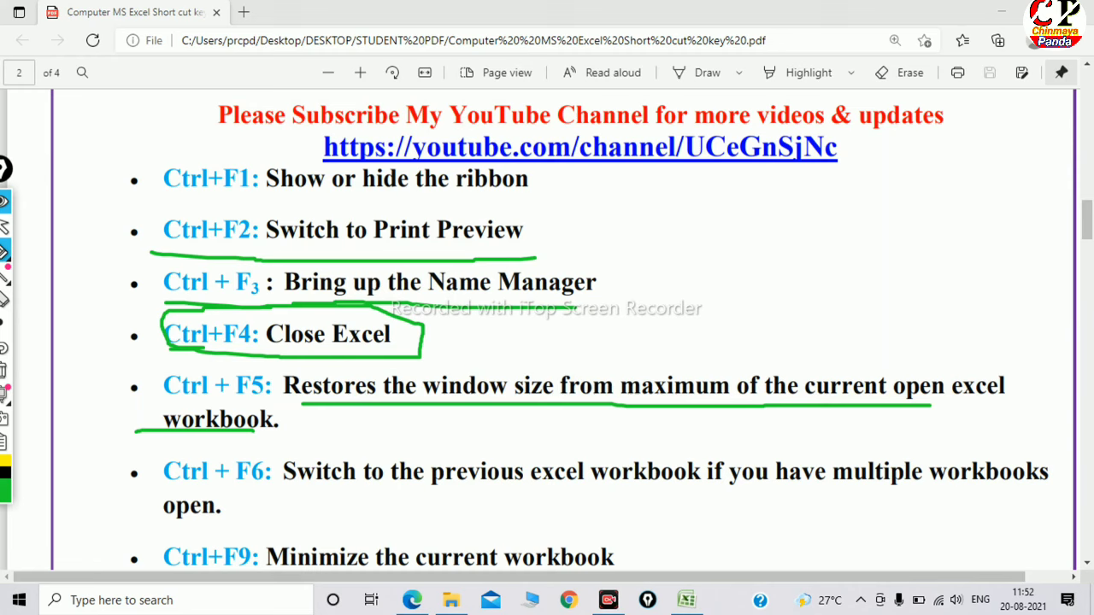
pyautogui.moveTo(612, 351); pyautogui.dragTo(773, 266)
pyautogui.moveTo(169, 483); pyautogui.dragTo(309, 486)
pyautogui.moveTo(427, 499); pyautogui.dragTo(704, 502)
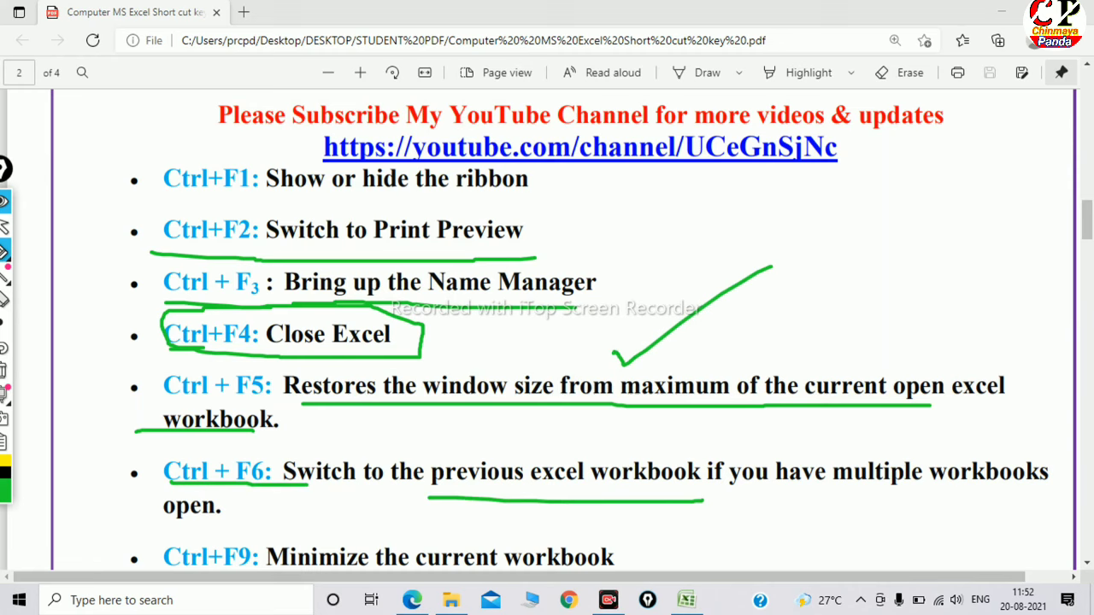
pyautogui.moveTo(830, 188); pyautogui.dragTo(830, 282)
pyautogui.moveTo(828, 185)
pyautogui.mouseDown()
pyautogui.moveTo(879, 180)
pyautogui.moveTo(811, 272)
pyautogui.mouseUp()
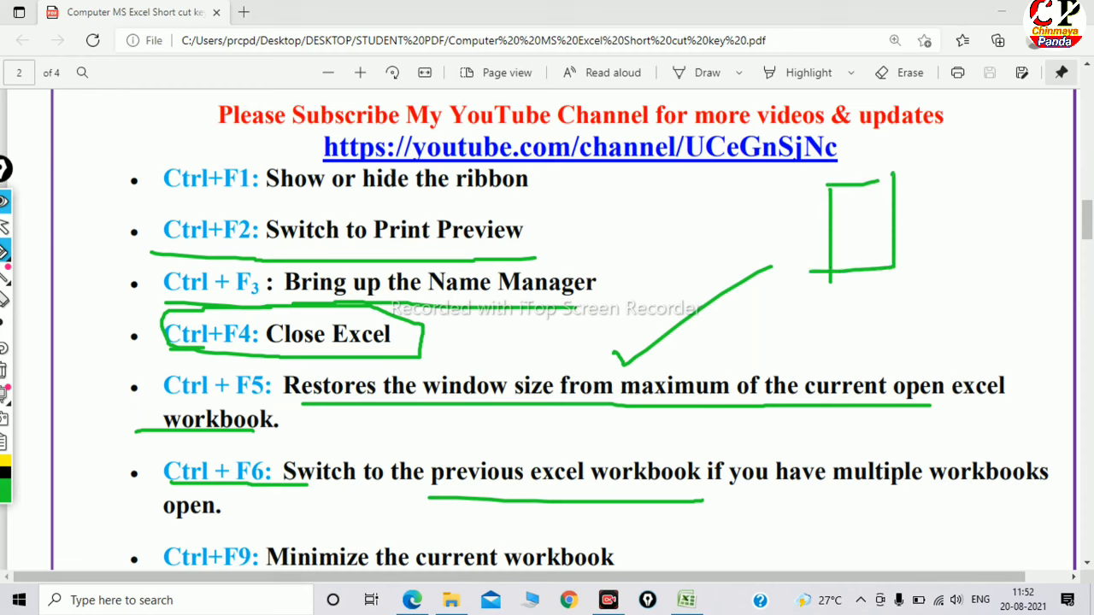
# Step: Clear the annotation marks and scroll page 2 back into view
pyautogui.click(4, 370)
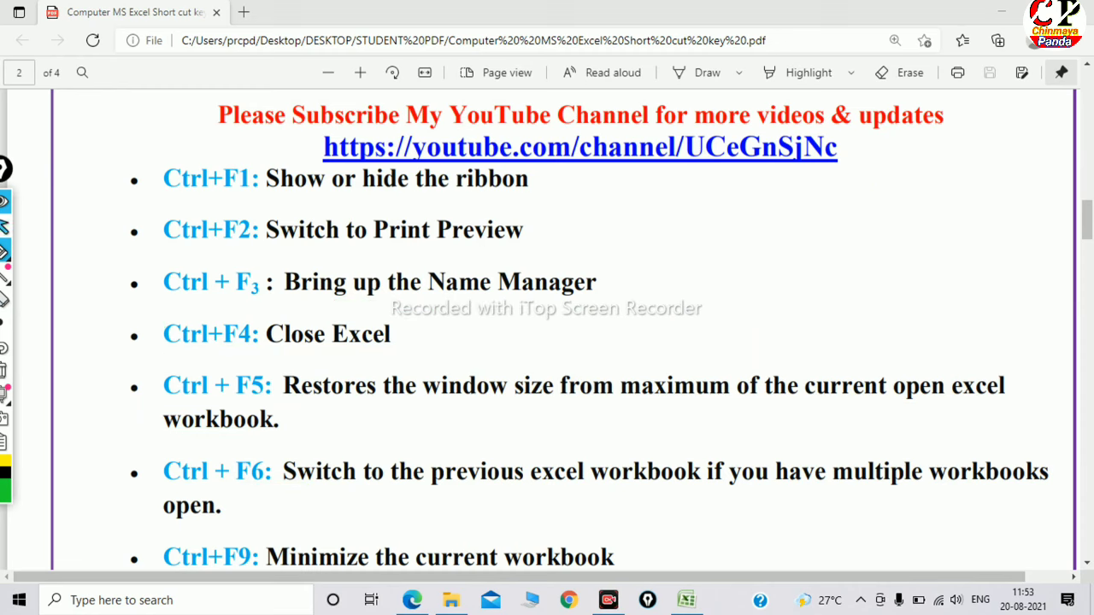
pyautogui.click(5, 226)
pyautogui.scroll(-3, 565, 329)
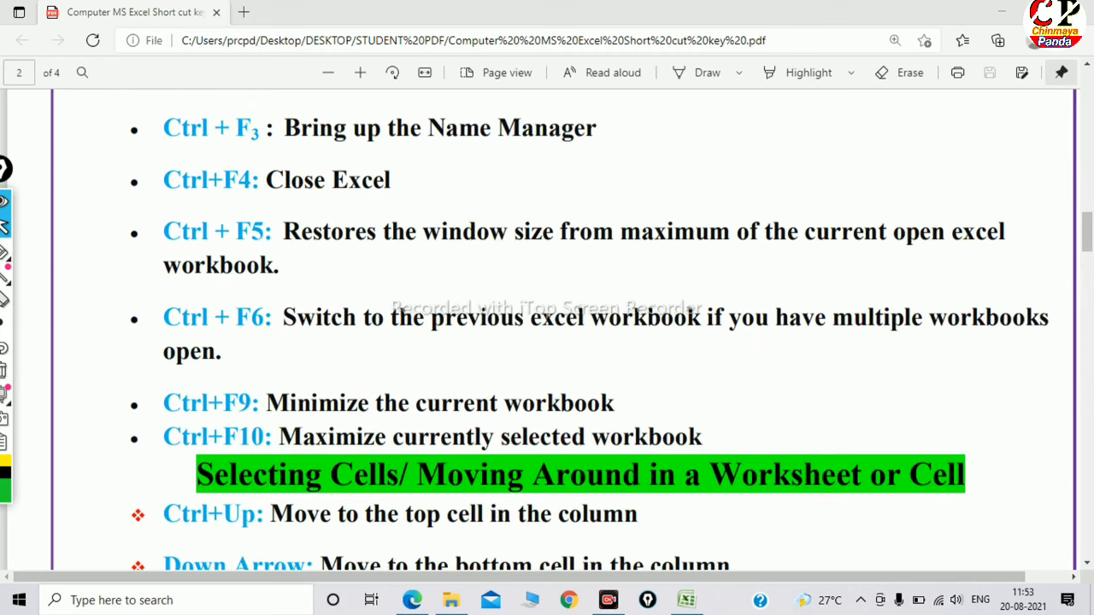
pyautogui.scroll(2, 565, 329)
pyautogui.scroll(2, 564, 329)
pyautogui.scroll(-2, 564, 330)
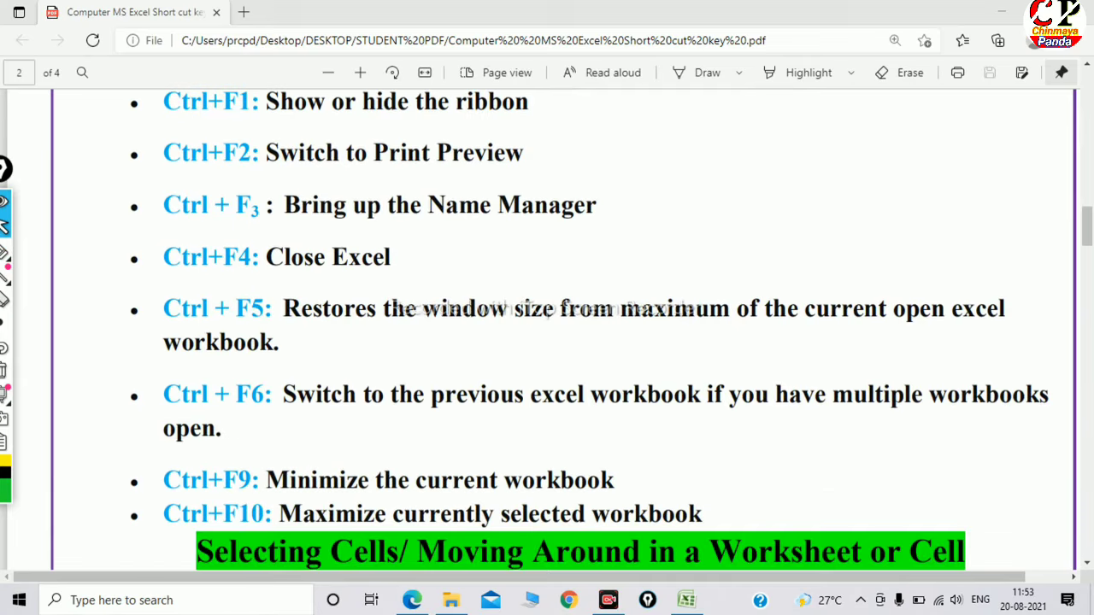
pyautogui.scroll(2, 565, 330)
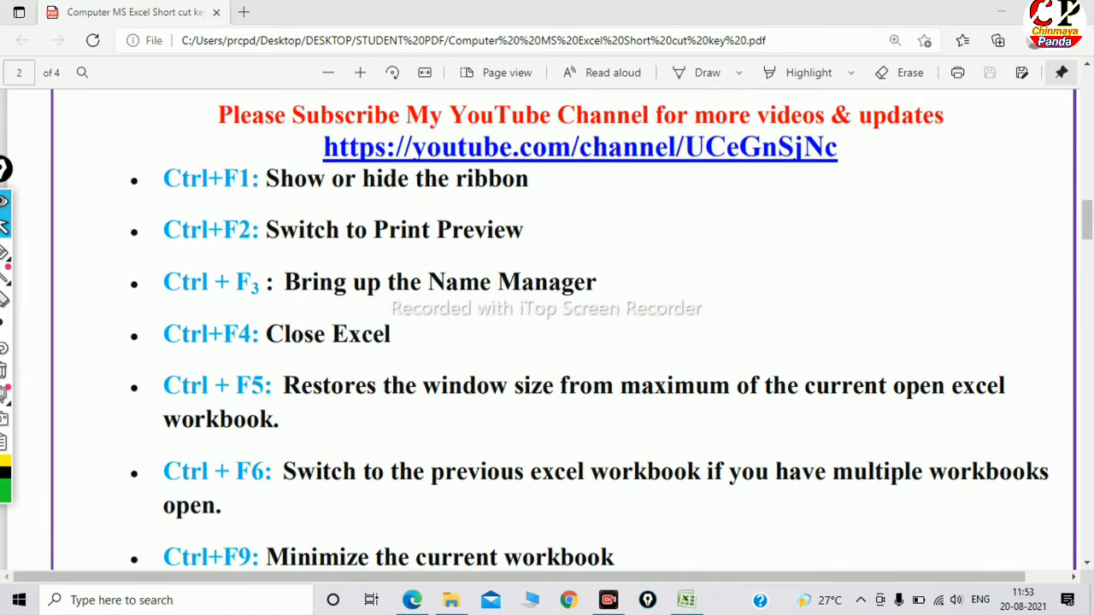
pyautogui.scroll(2, 564, 329)
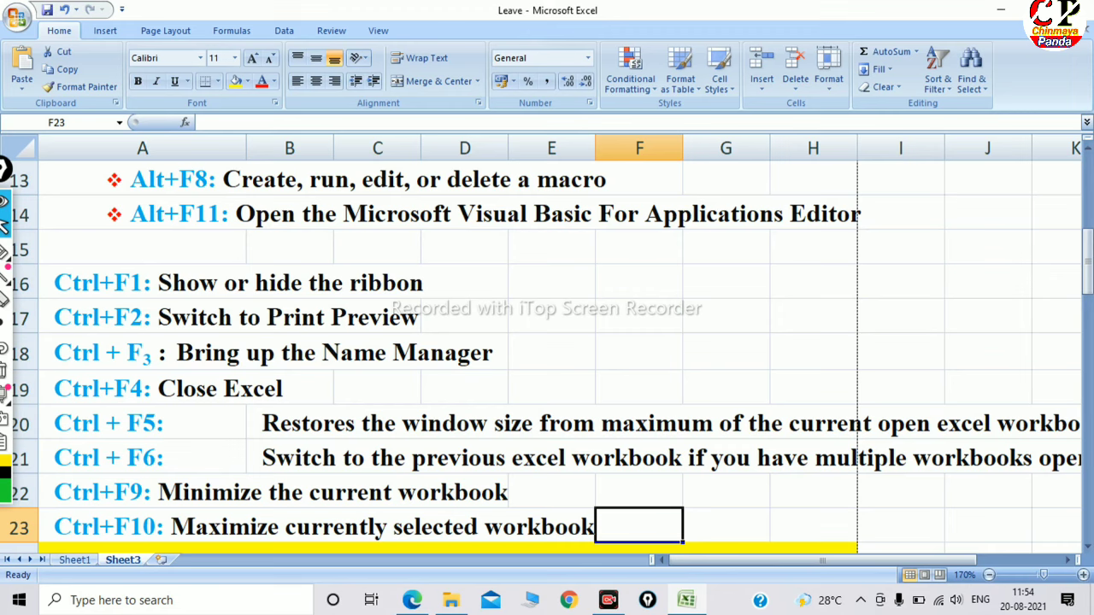
pyautogui.click(4, 250)
pyautogui.moveTo(81, 16)
pyautogui.mouseDown()
pyautogui.moveTo(77, 90)
pyautogui.moveTo(376, 103)
pyautogui.mouseUp()
pyautogui.moveTo(79, 18); pyautogui.dragTo(466, 18)
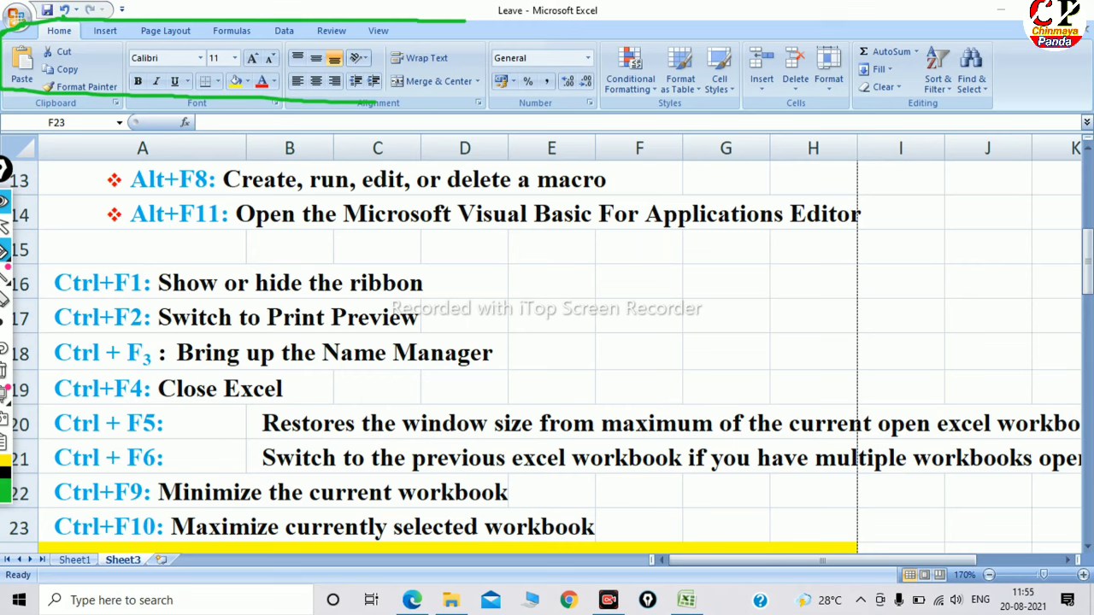
pyautogui.click(5, 251)
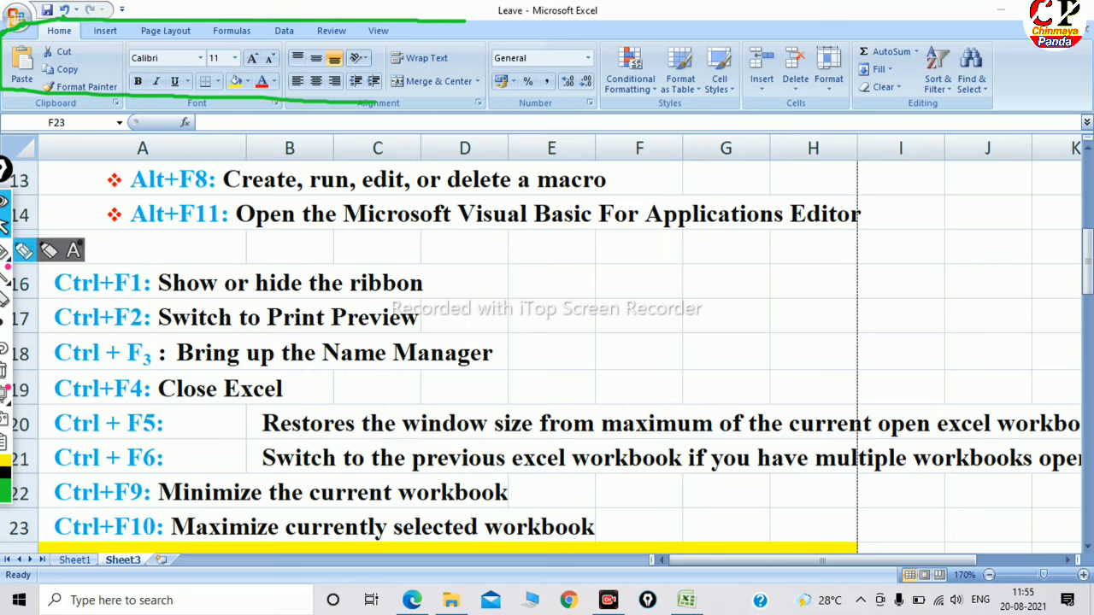
pyautogui.click(726, 281)
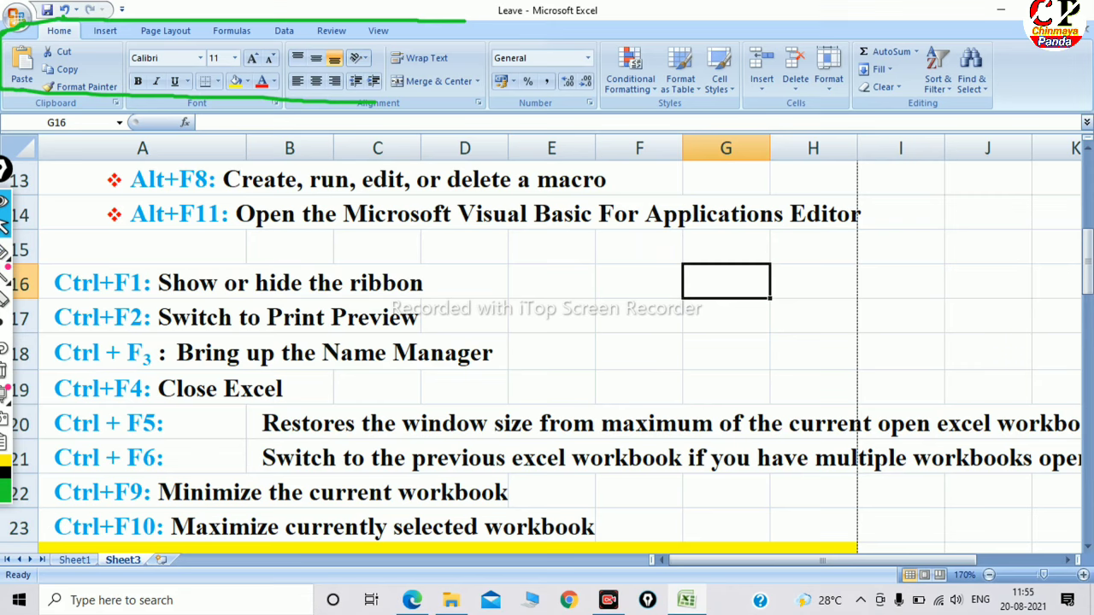
pyautogui.hotkey('ctrl', 'F1')
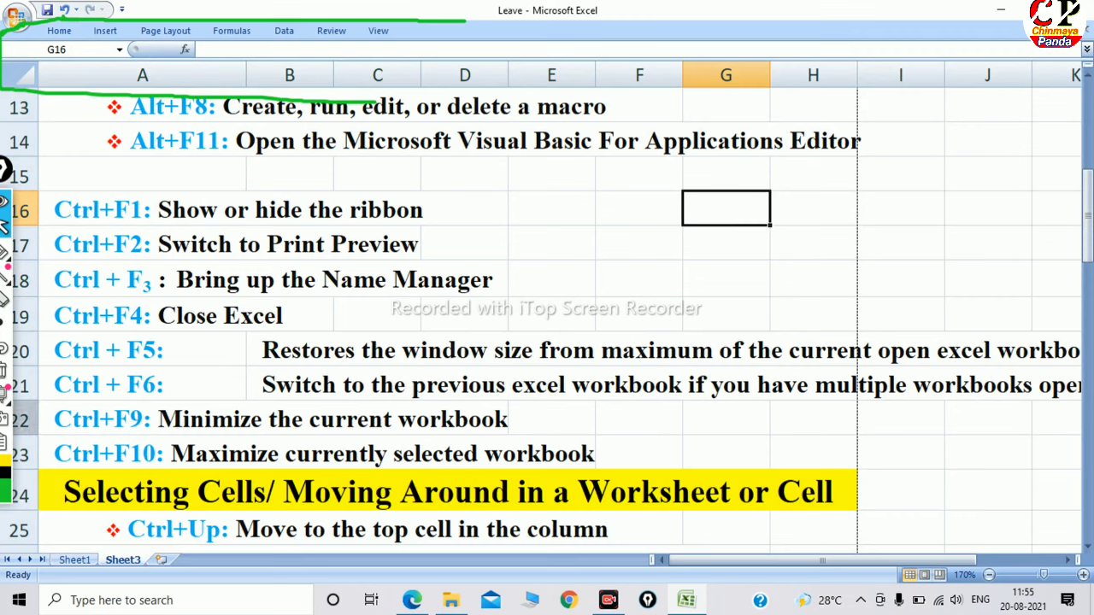
pyautogui.click(5, 479)
pyautogui.click(55, 393)
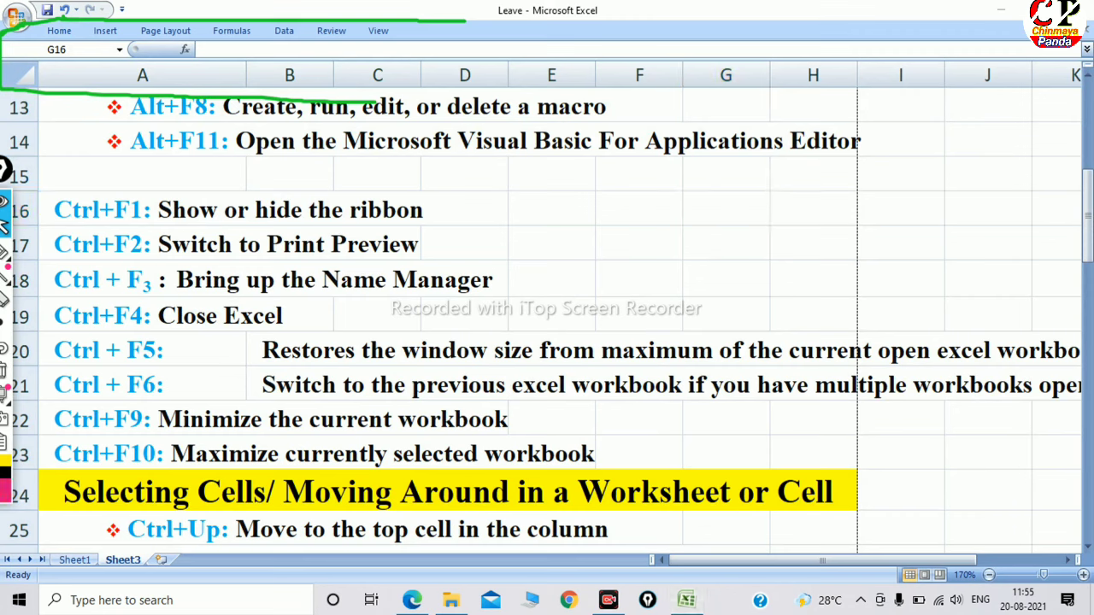
pyautogui.click(4, 249)
pyautogui.click(24, 250)
pyautogui.moveTo(10, 36)
pyautogui.mouseDown()
pyautogui.moveTo(622, 33)
pyautogui.moveTo(622, 47)
pyautogui.mouseUp()
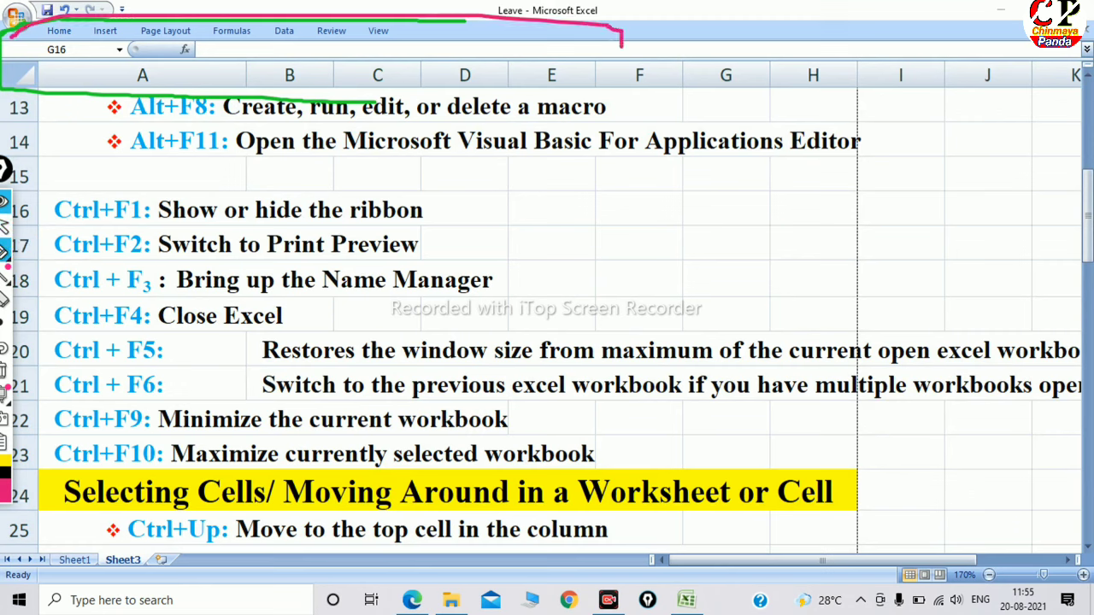
pyautogui.moveTo(26, 17); pyautogui.dragTo(149, 84)
pyautogui.moveTo(44, 38)
pyautogui.mouseDown()
pyautogui.moveTo(423, 37)
pyautogui.moveTo(319, 14)
pyautogui.moveTo(67, 10)
pyautogui.moveTo(47, 38)
pyautogui.mouseUp()
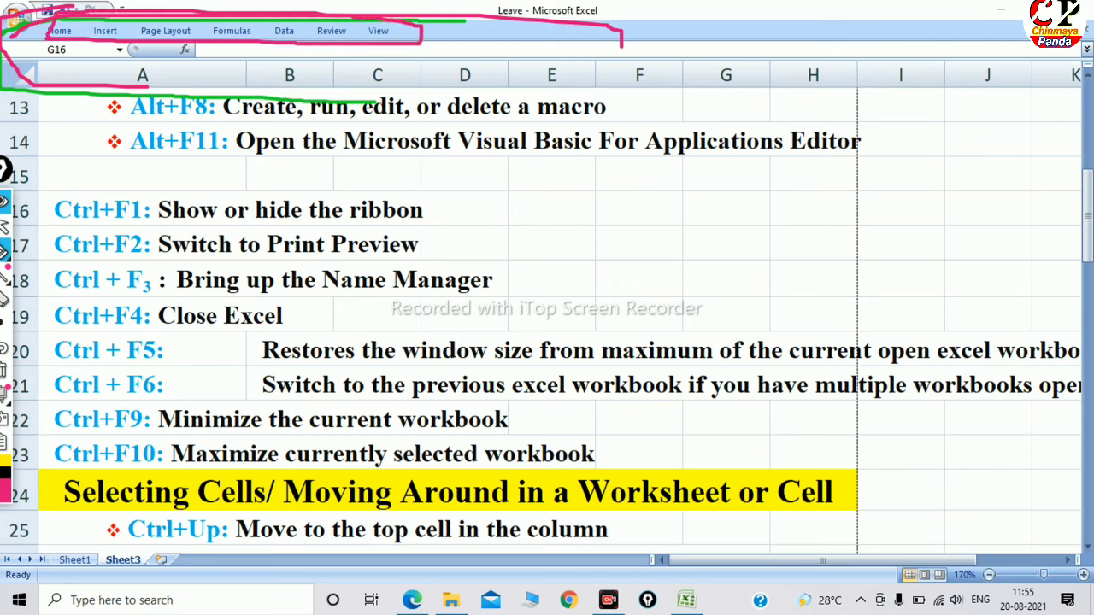
pyautogui.click(4, 225)
pyautogui.click(813, 208)
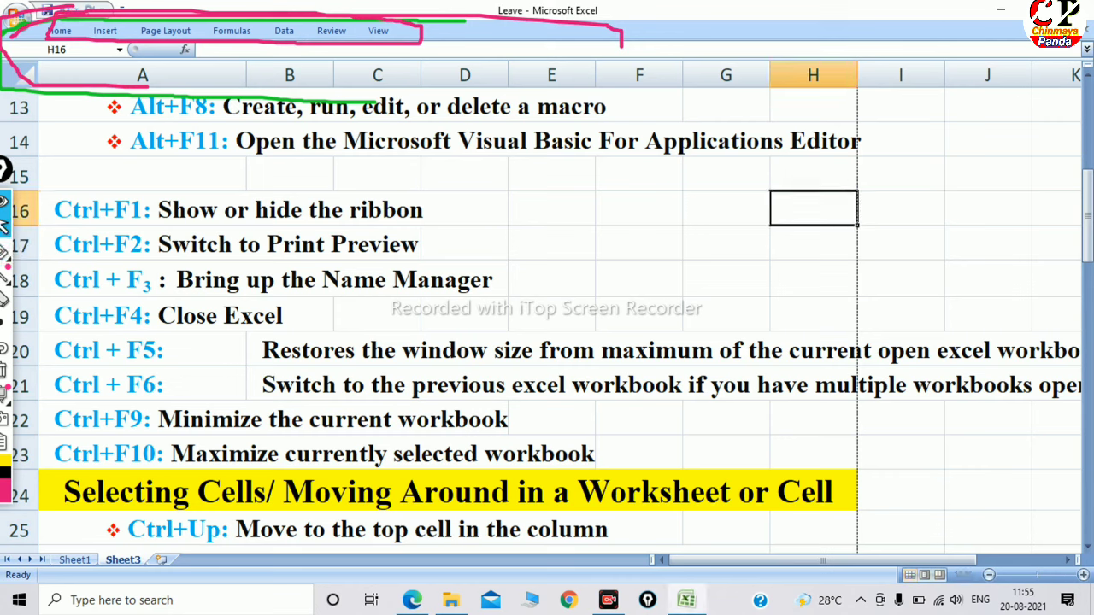
pyautogui.click(813, 278)
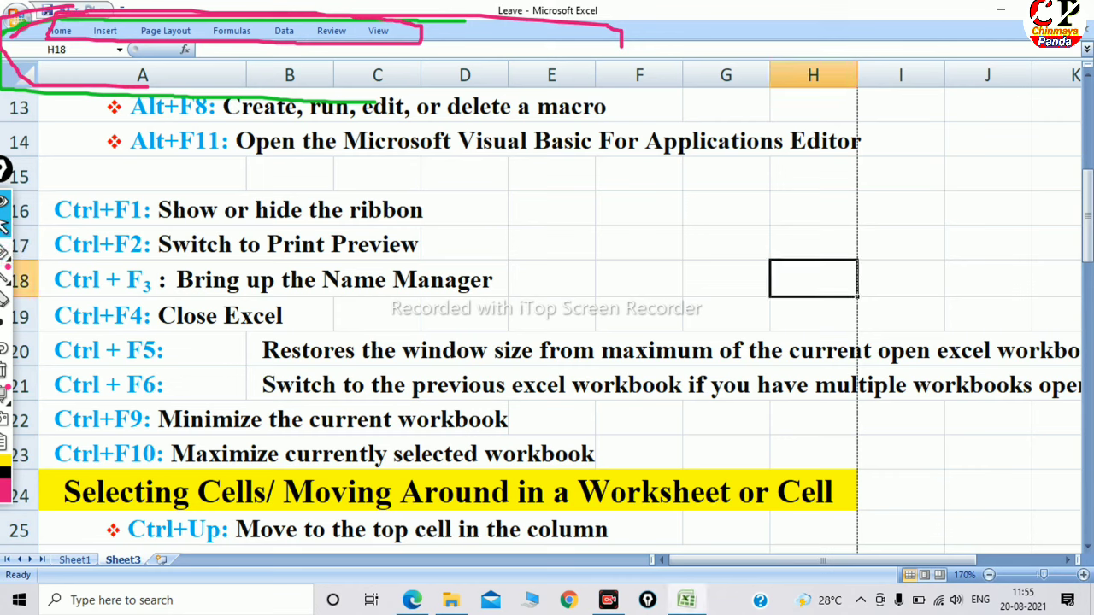
pyautogui.hotkey('ctrl', 'F1')
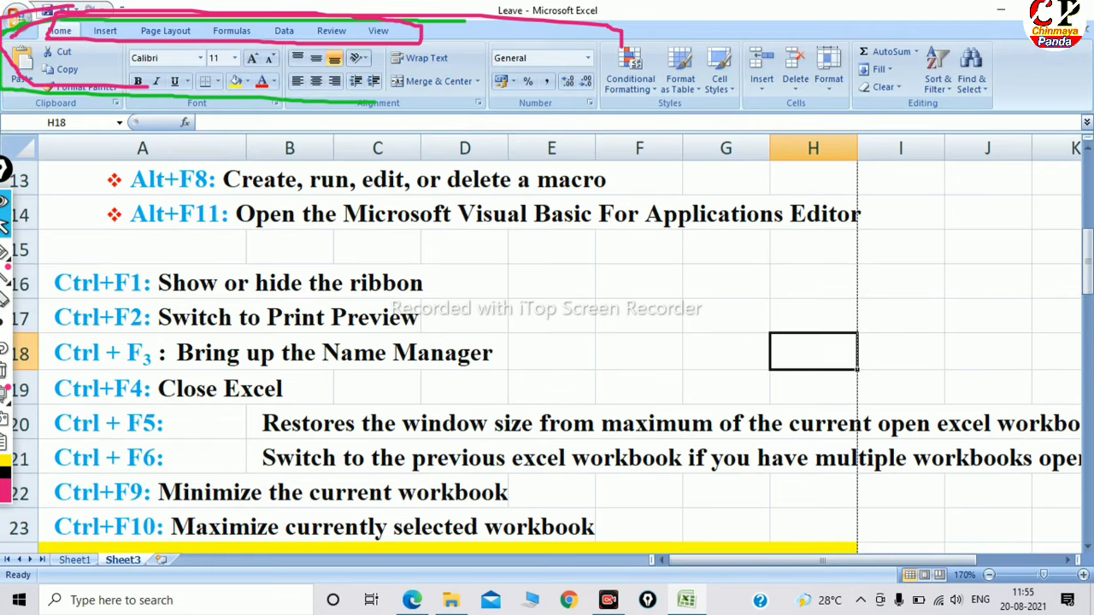
pyautogui.click(4, 371)
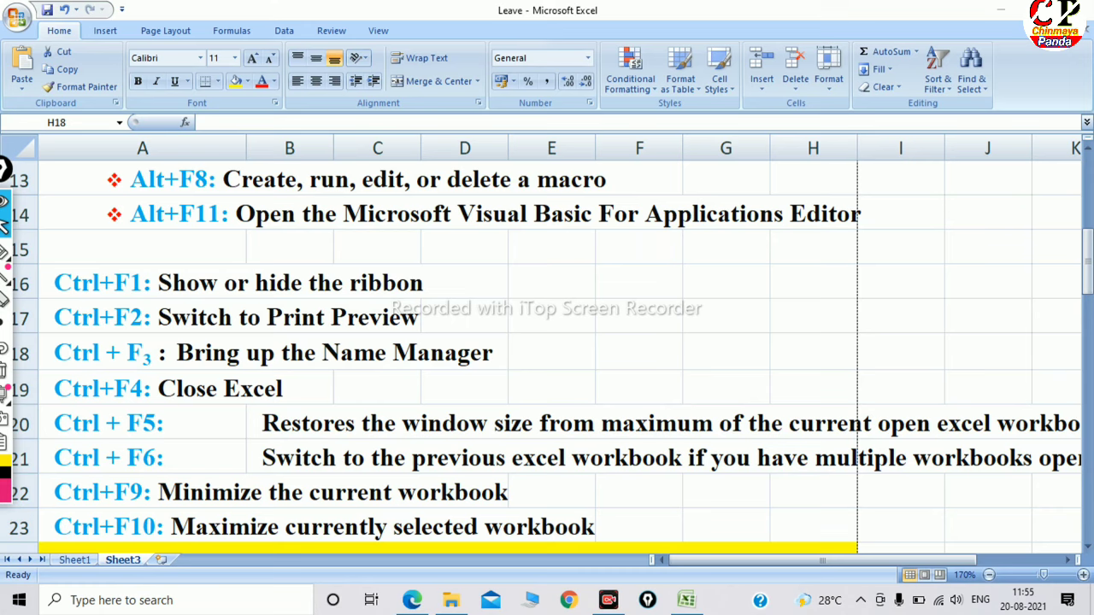
pyautogui.click(812, 351)
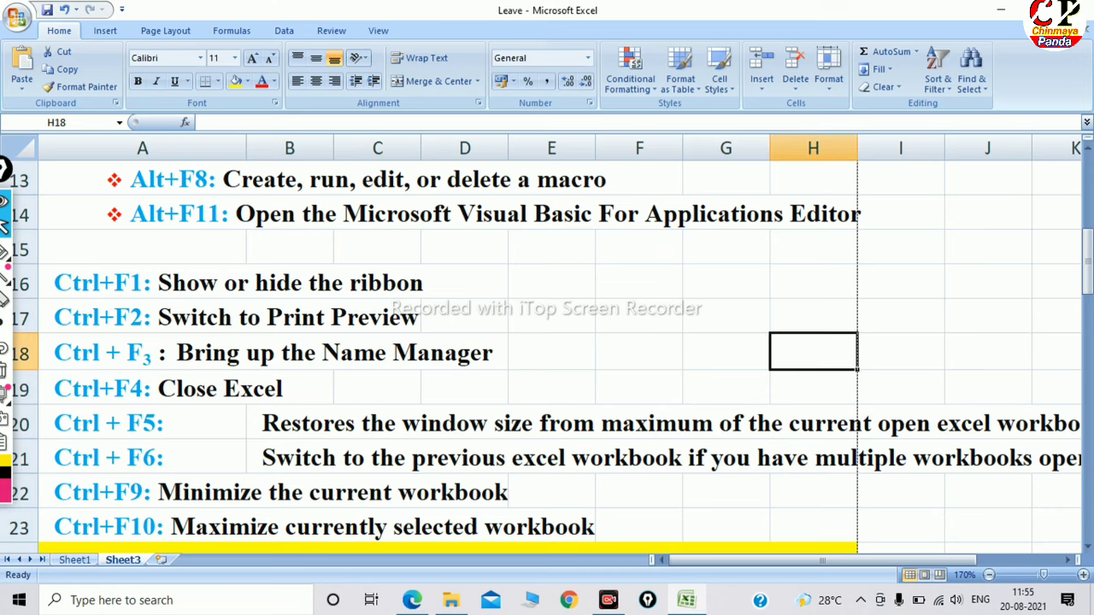
# Step: Preview the sheet with Ctrl+F2, zooming in and scrolling through the page
pyautogui.hotkey('ctrl', 'F2')
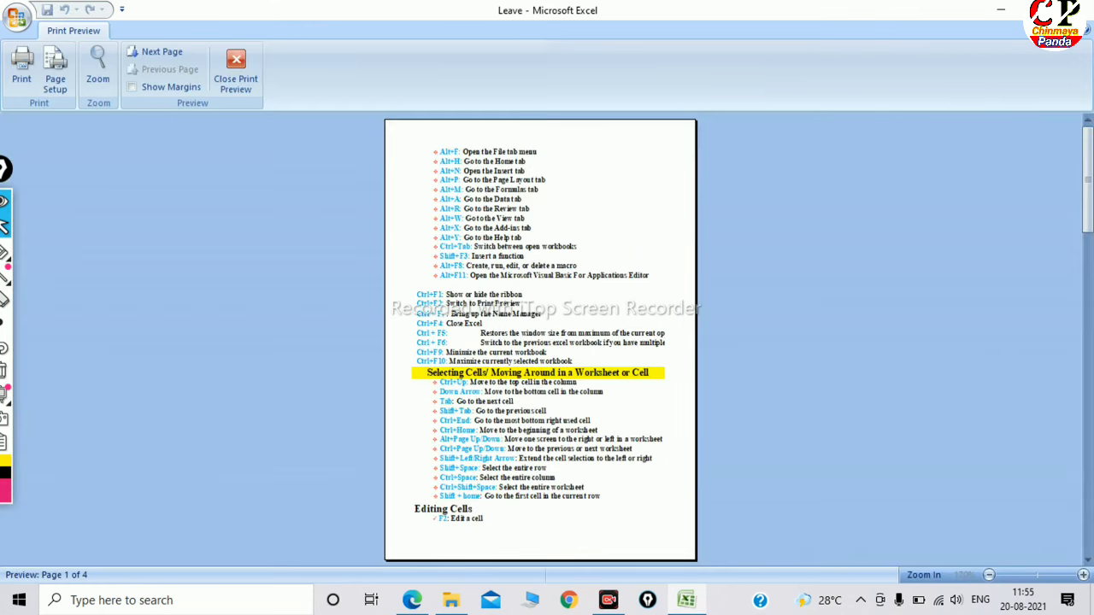
pyautogui.click(540, 313)
pyautogui.scroll(-3, 547, 333)
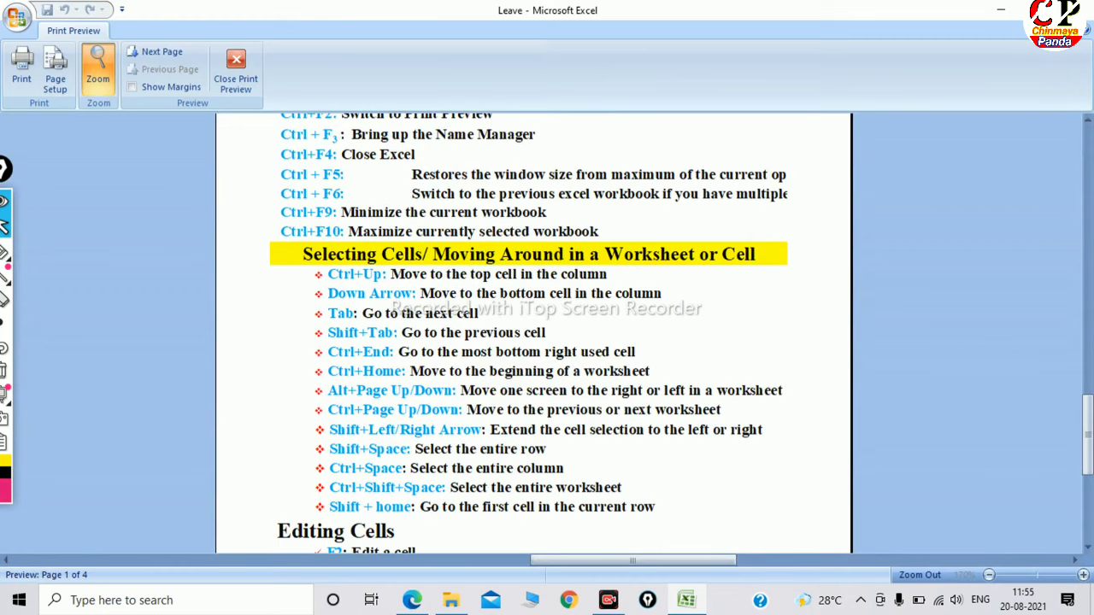
pyautogui.click(540, 314)
pyautogui.click(547, 243)
pyautogui.scroll(2, 547, 334)
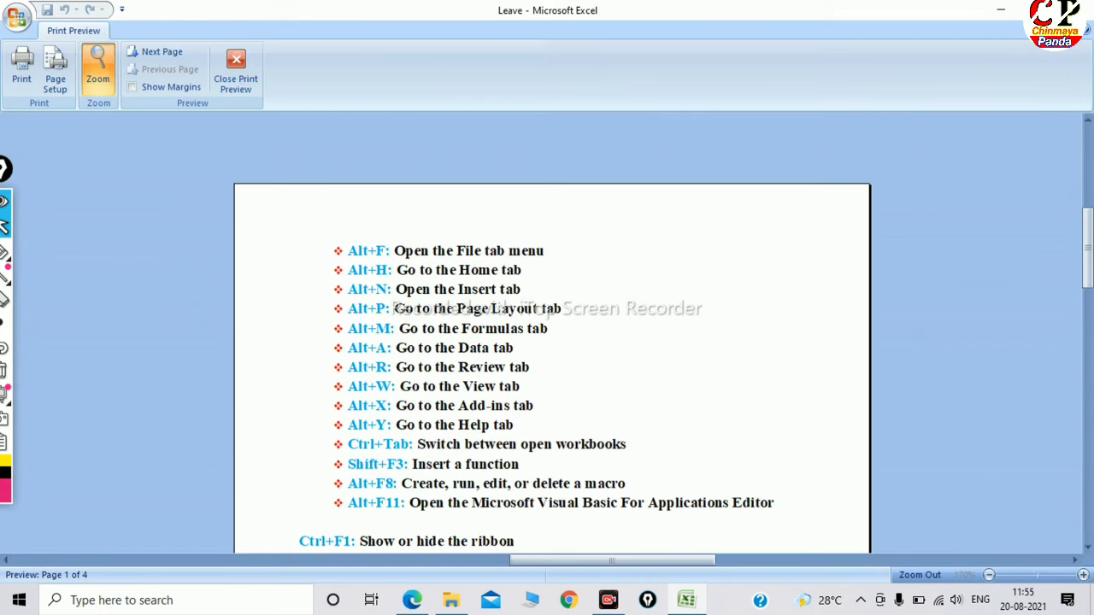
pyautogui.scroll(-3, 552, 333)
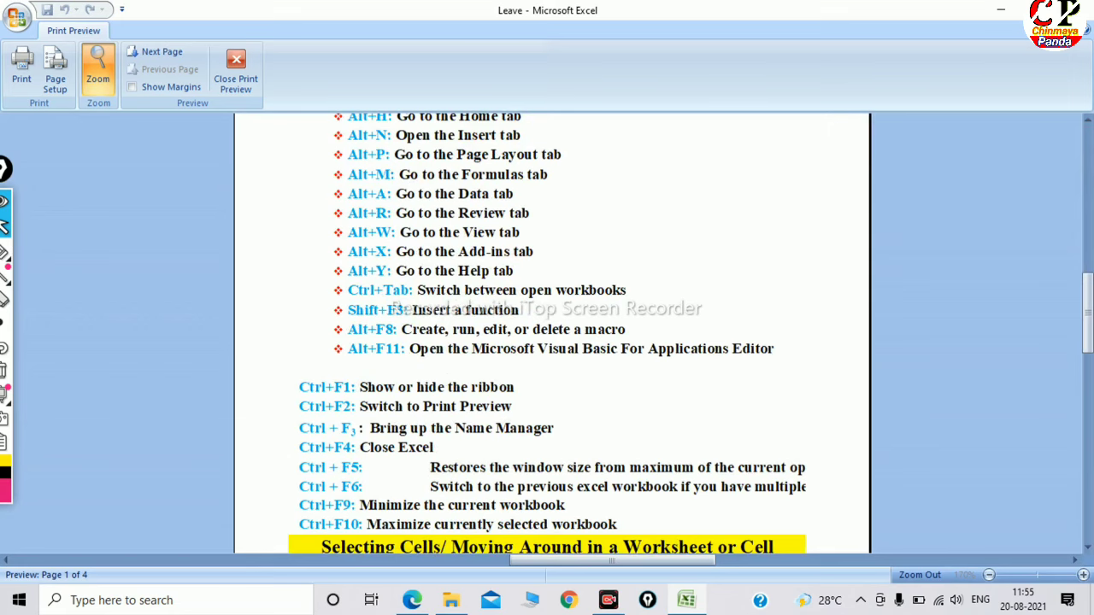
pyautogui.scroll(-2, 552, 333)
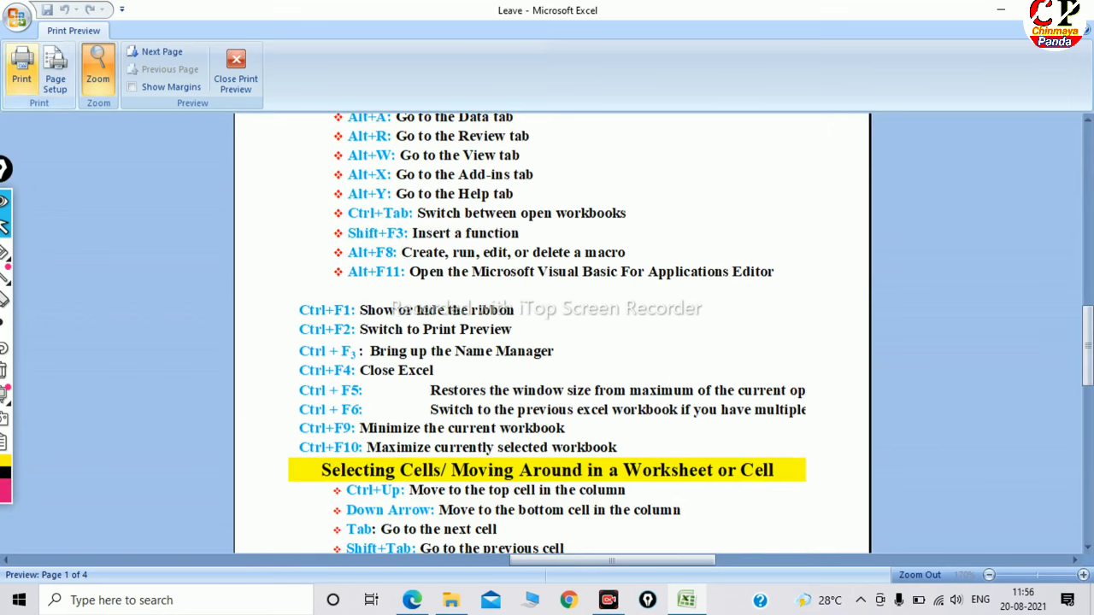
pyautogui.scroll(-2, 552, 334)
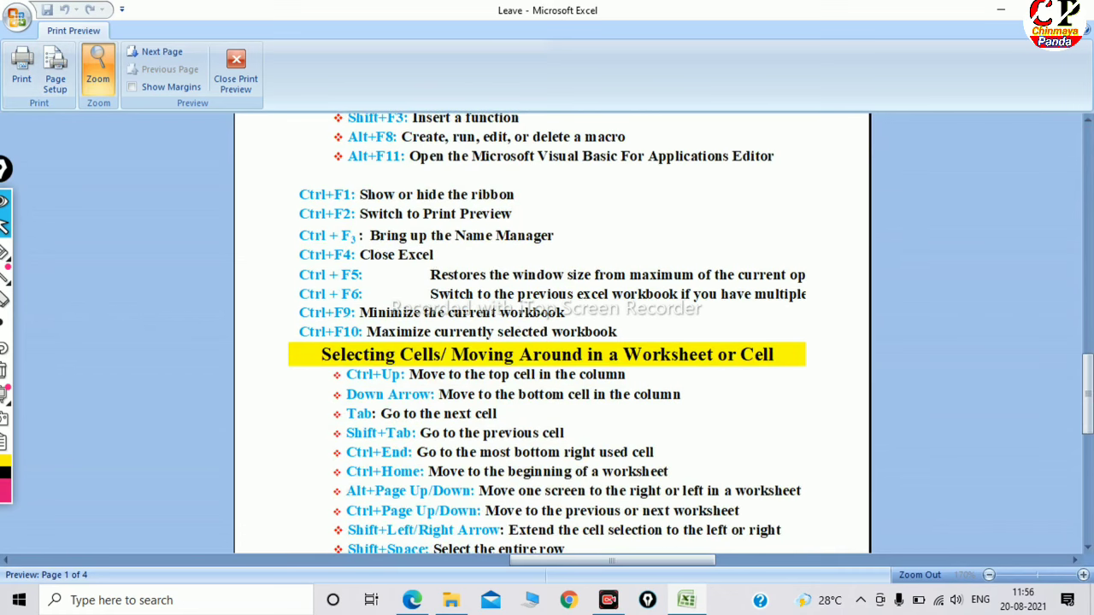
pyautogui.scroll(-4, 552, 333)
pyautogui.scroll(-4, 552, 333)
pyautogui.scroll(5, 552, 334)
pyautogui.scroll(4, 553, 333)
pyautogui.scroll(2, 552, 333)
pyautogui.click(552, 334)
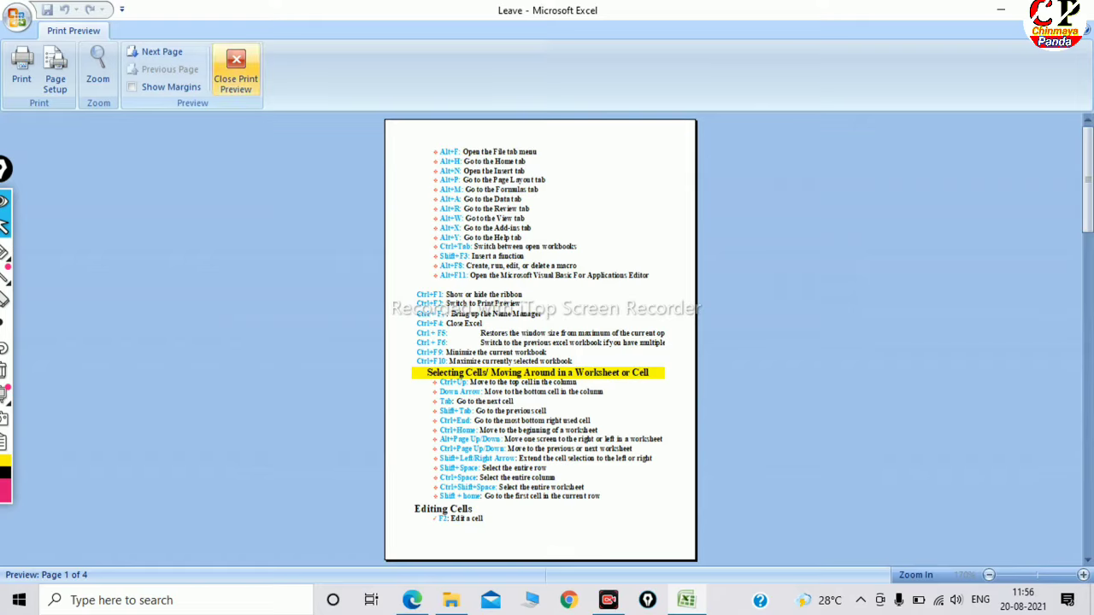
# Step: Close Print Preview, then open and dismiss the empty Name Manager with Ctrl+F3
pyautogui.click(236, 73)
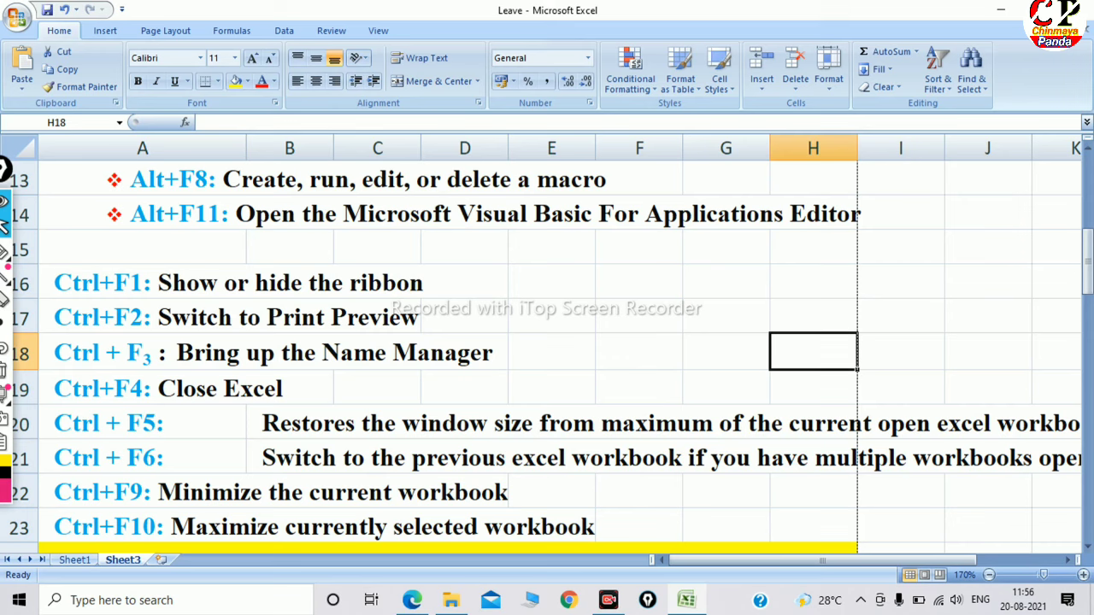
pyautogui.hotkey('ctrl', 'F3')
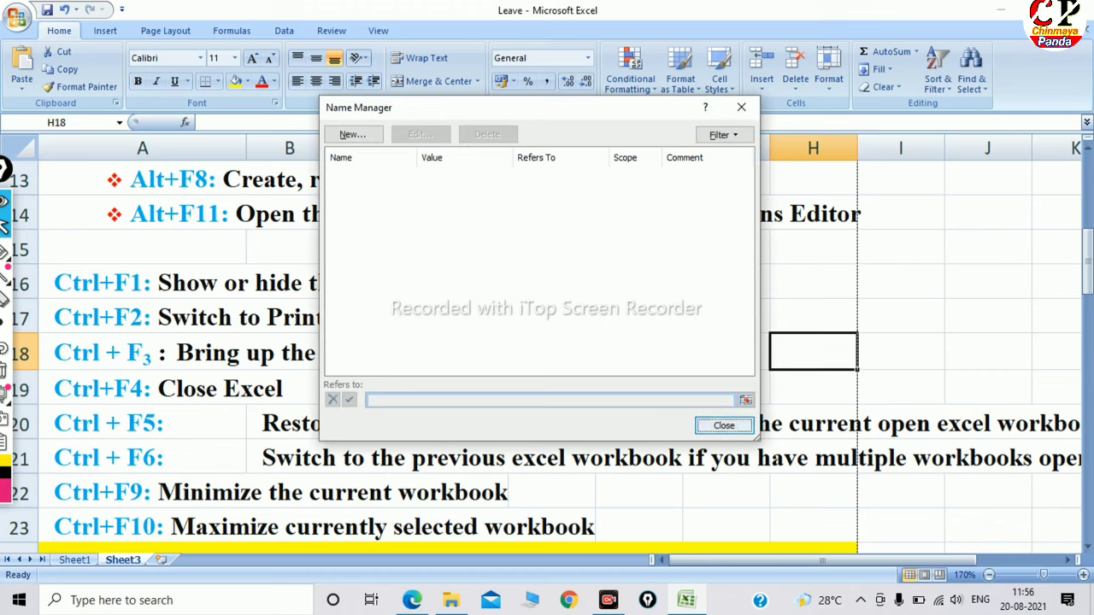
pyautogui.press('Escape')
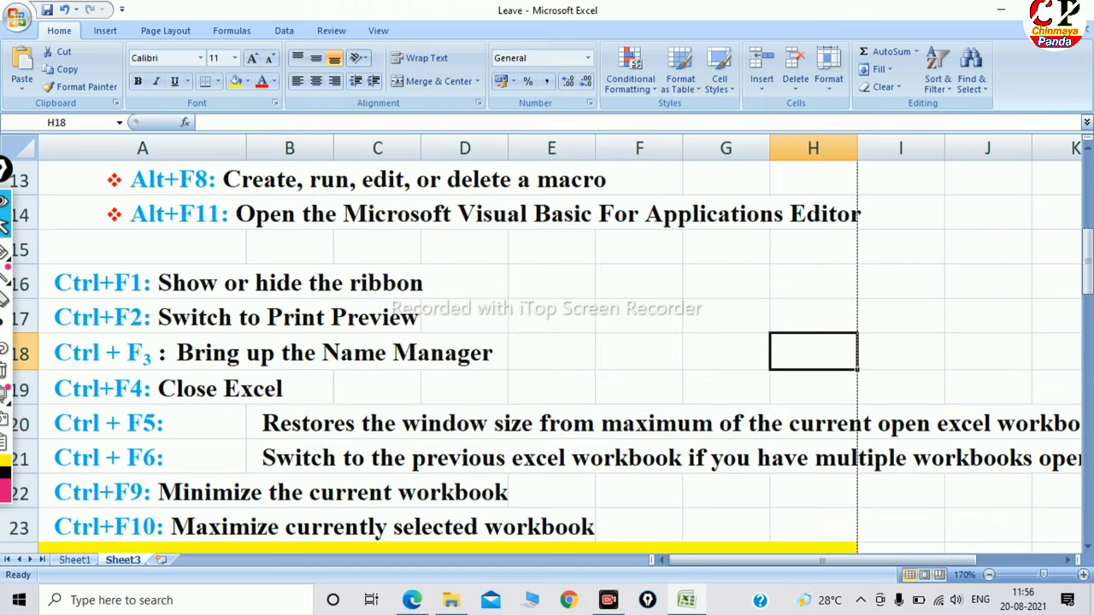
# Step: Close the Leave workbook with Ctrl+F4, triggering the save-changes prompt
pyautogui.hotkey('ctrl', 'F4')
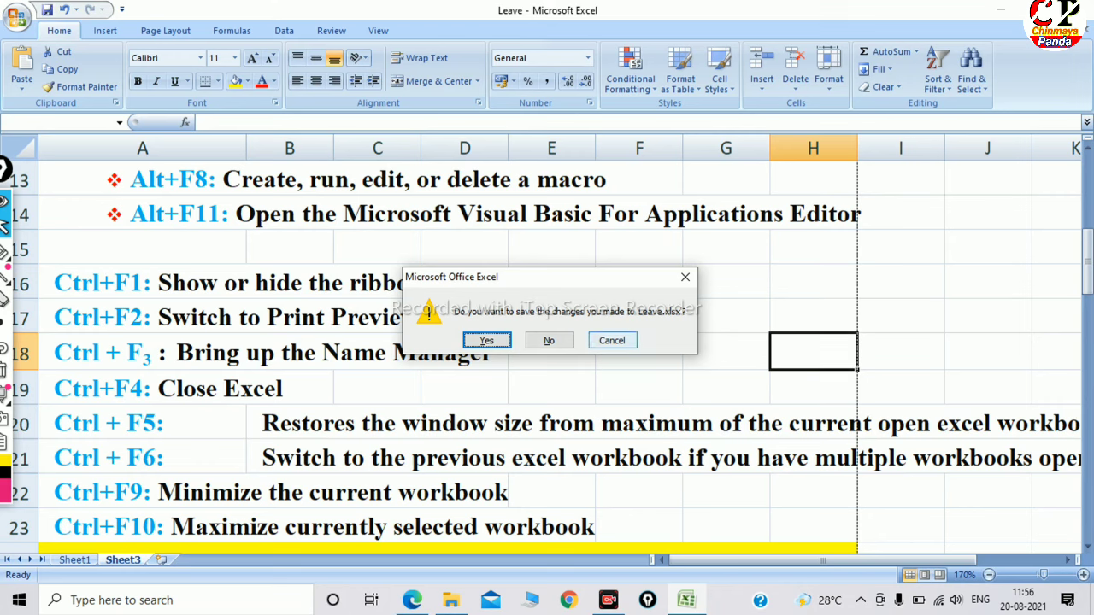
# Step: Cancel the save prompt, then restore (Ctrl+F5), maximize (Ctrl+F10) and minimize (Ctrl+F9) the workbook
pyautogui.press('Escape')
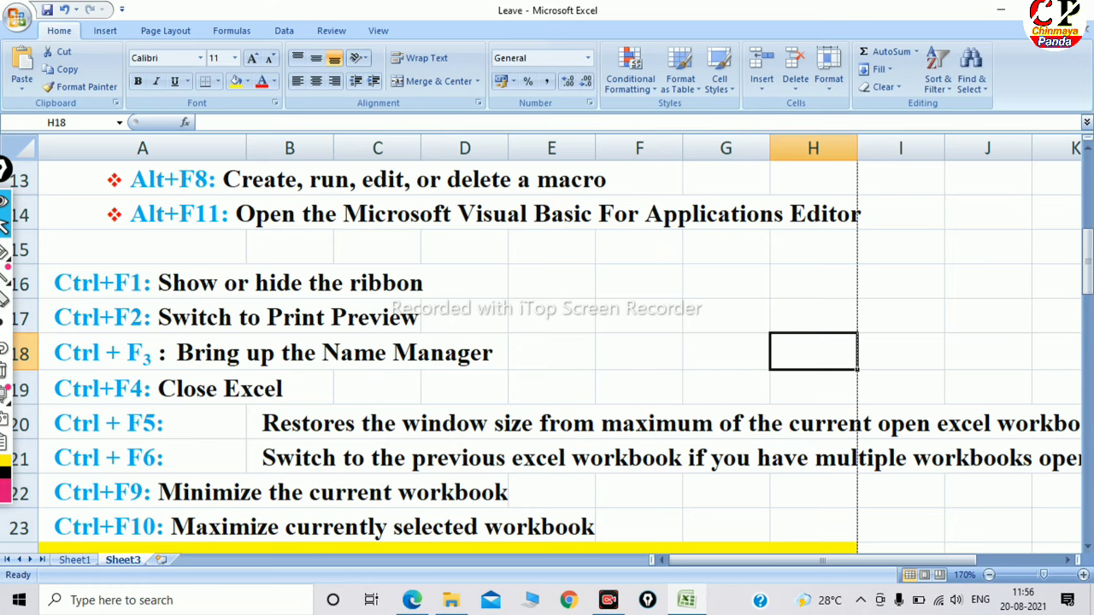
pyautogui.hotkey('ctrl', 'F5')
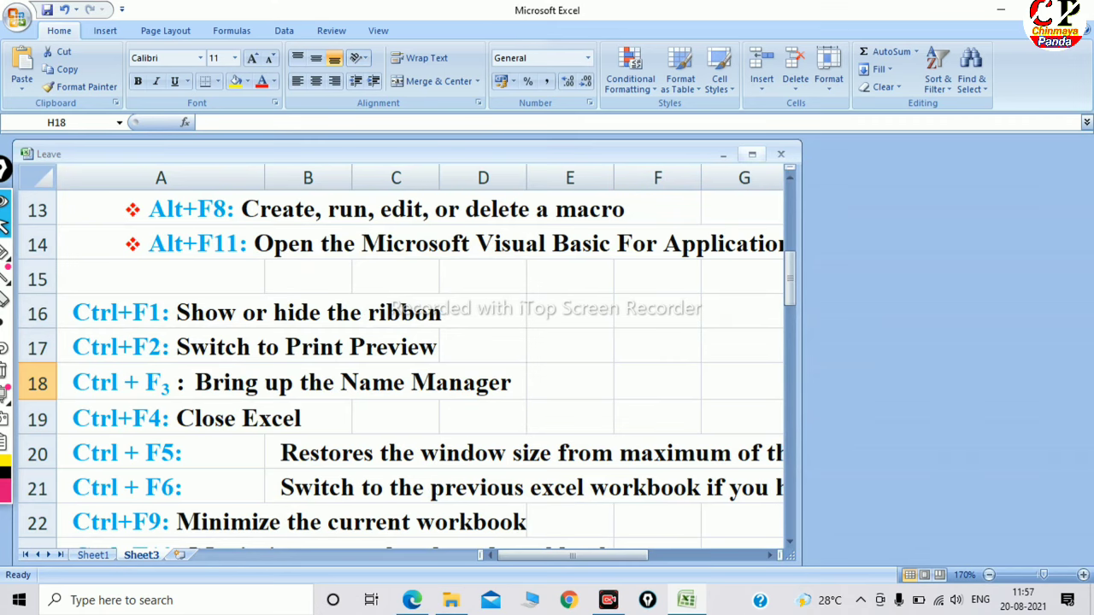
pyautogui.hotkey('ctrl', 'F10')
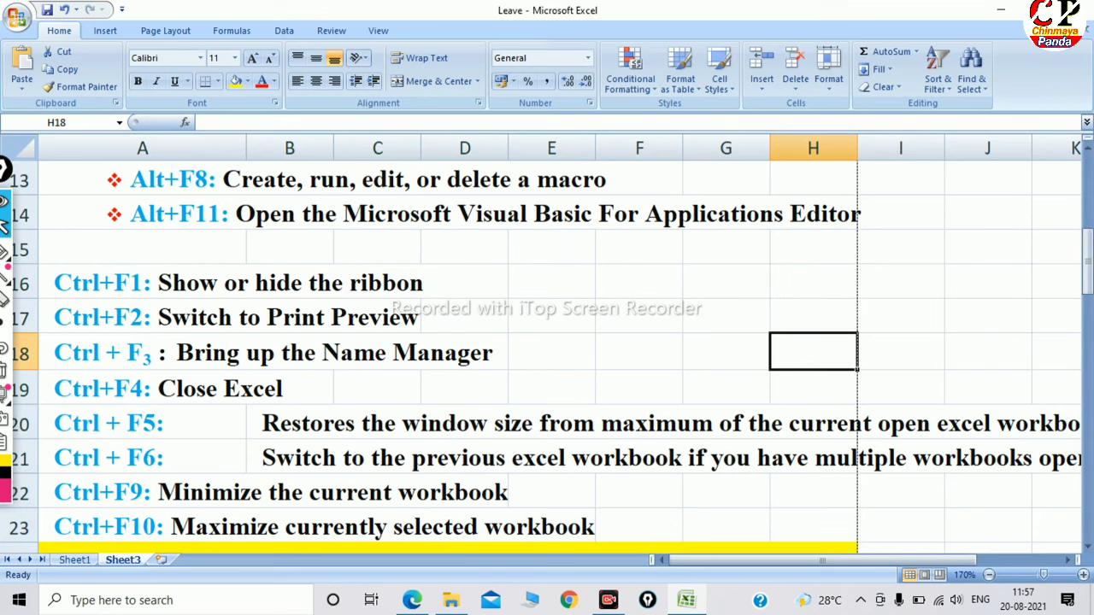
pyautogui.scroll(-3, 547, 342)
pyautogui.scroll(2, 547, 342)
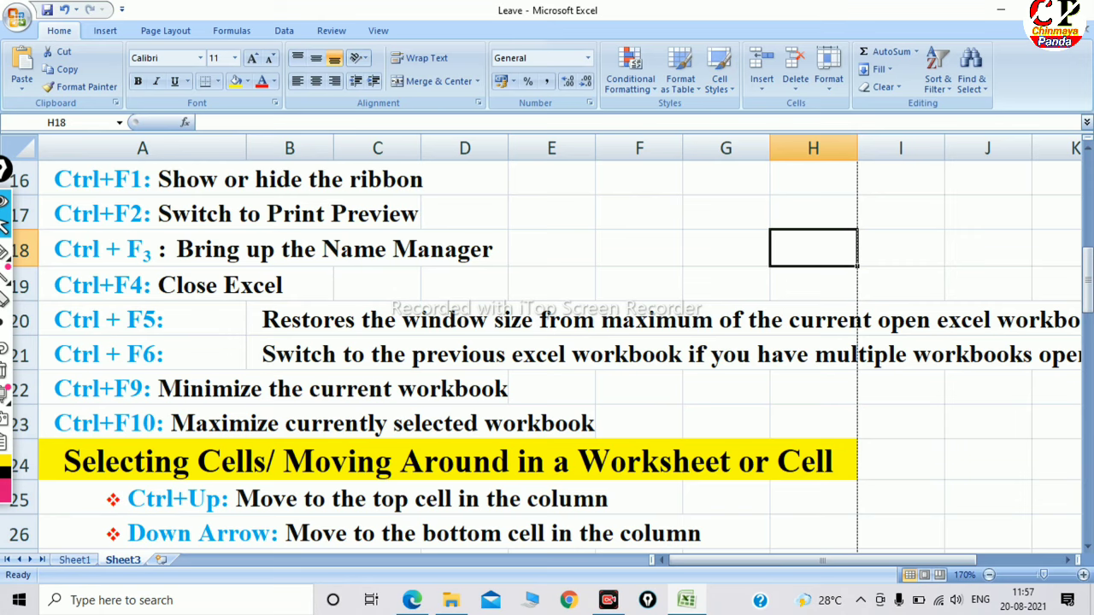
pyautogui.hotkey('ctrl', 'F9')
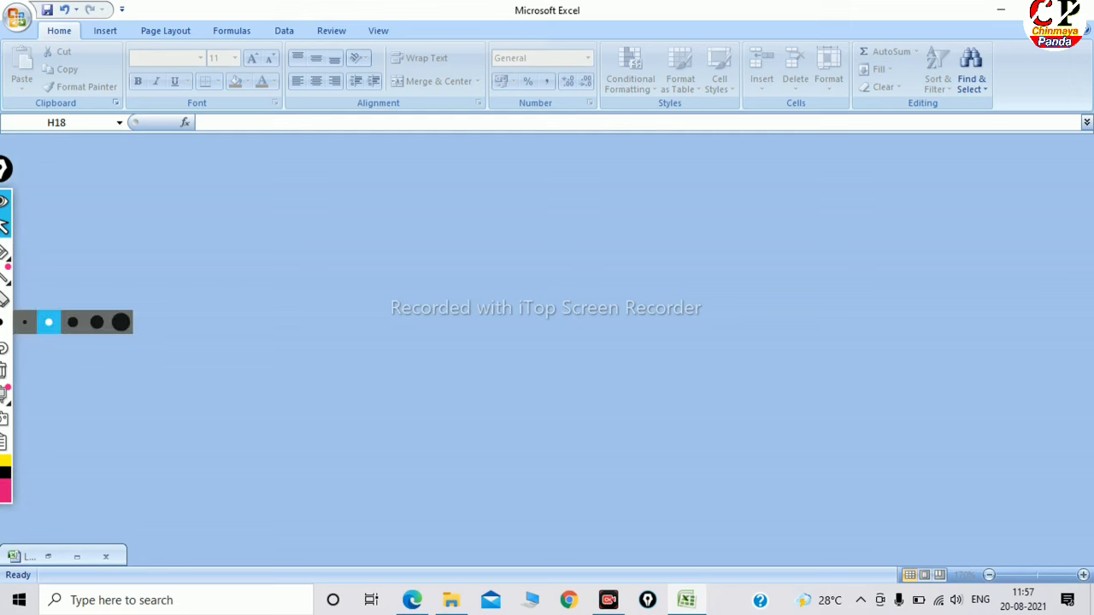
# Step: Toggle the recorder's annotation pen, then restore the minimized Leave workbook with Ctrl+F10
pyautogui.click(4, 251)
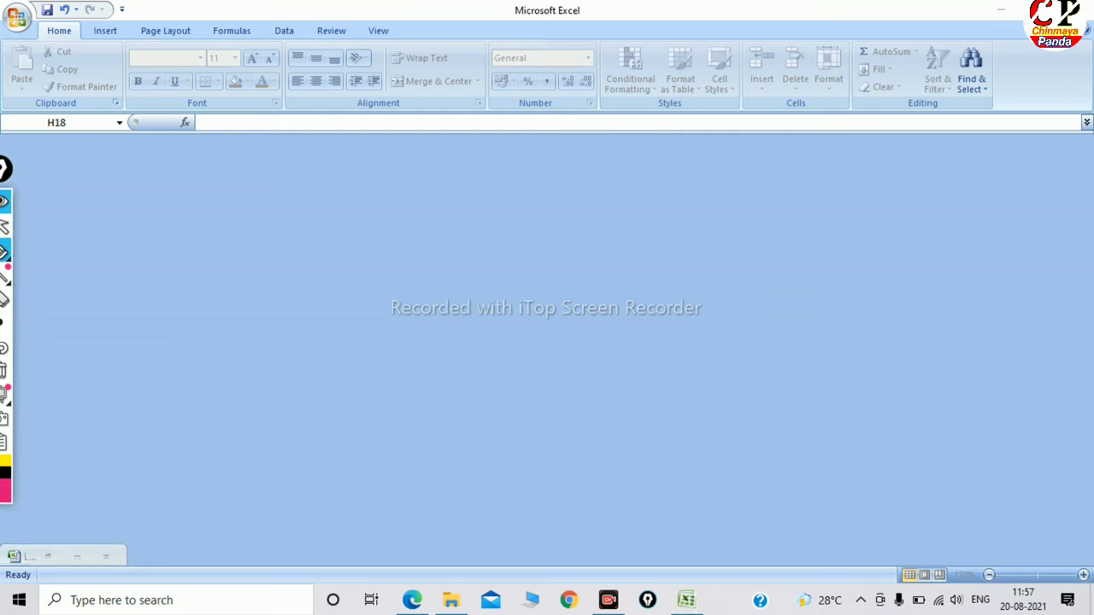
pyautogui.click(4, 250)
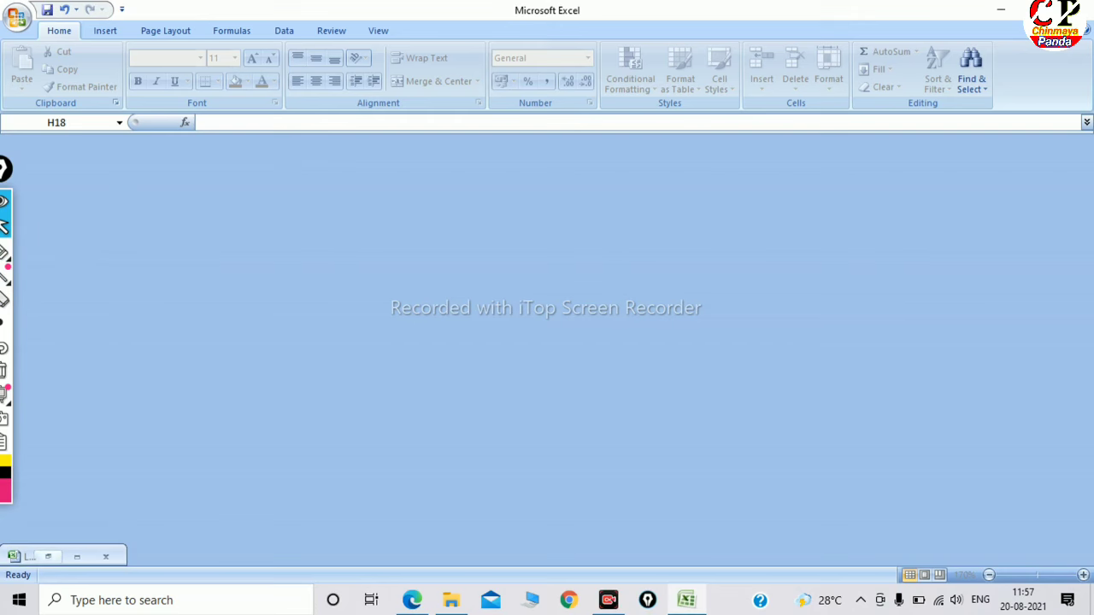
pyautogui.hotkey('ctrl', 'F10')
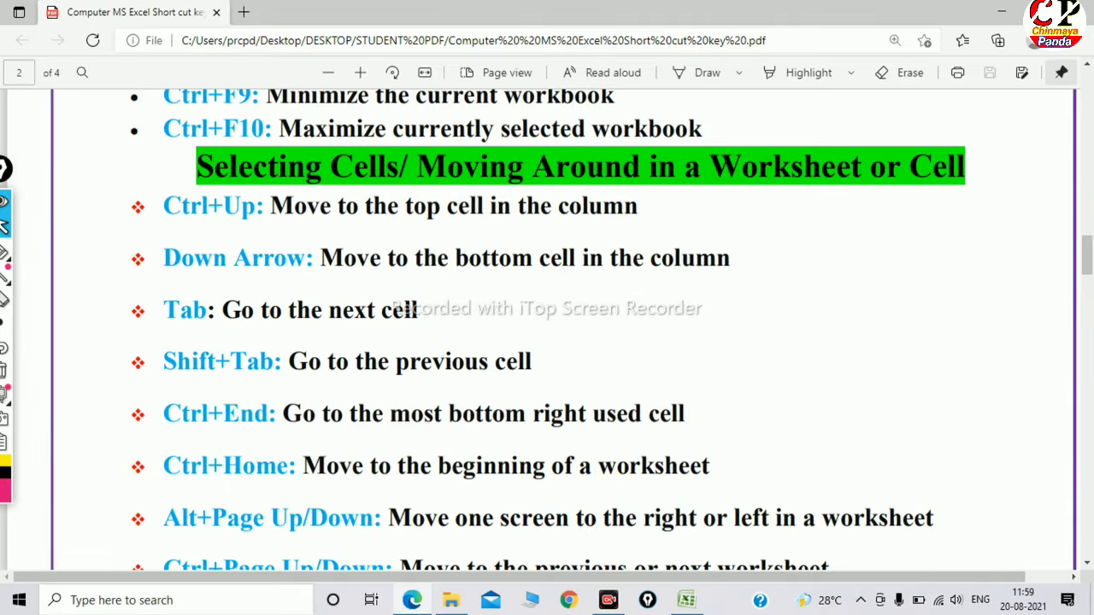
# Step: Pick the pink pen, circle the Selecting Cells heading and underline Ctrl+Up
pyautogui.scroll(1, 547, 330)
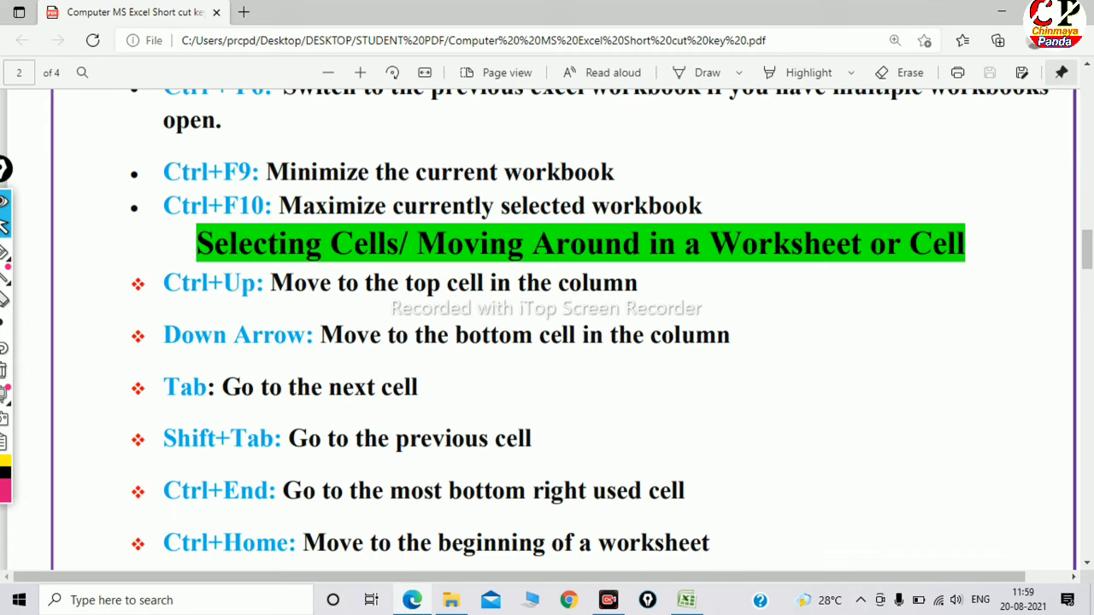
pyautogui.click(5, 252)
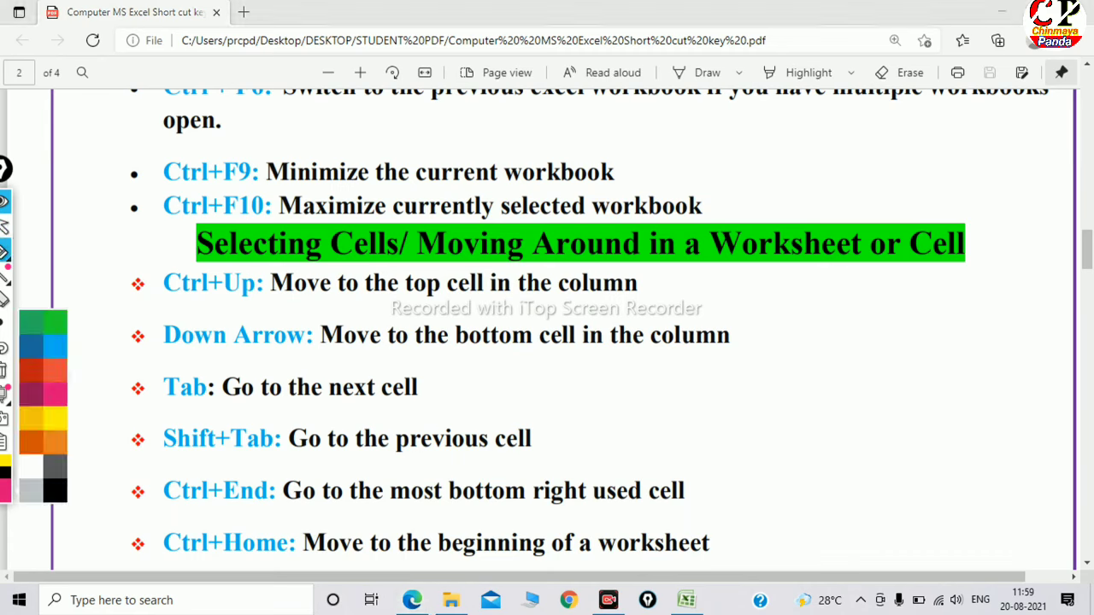
pyautogui.click(4, 393)
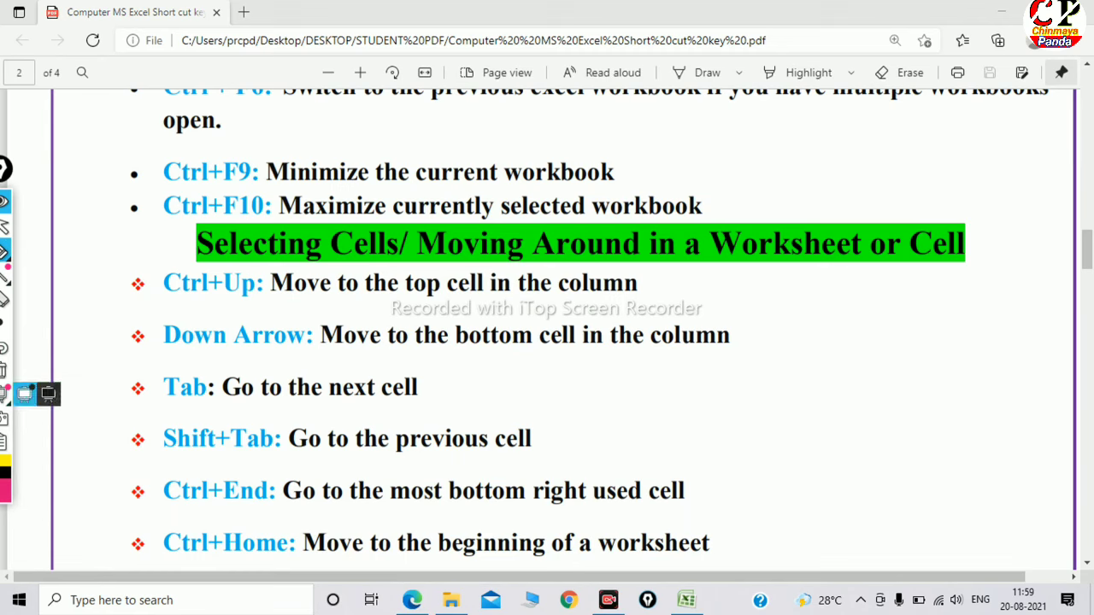
pyautogui.moveTo(301, 267)
pyautogui.mouseDown()
pyautogui.moveTo(1007, 270)
pyautogui.moveTo(243, 258)
pyautogui.mouseUp()
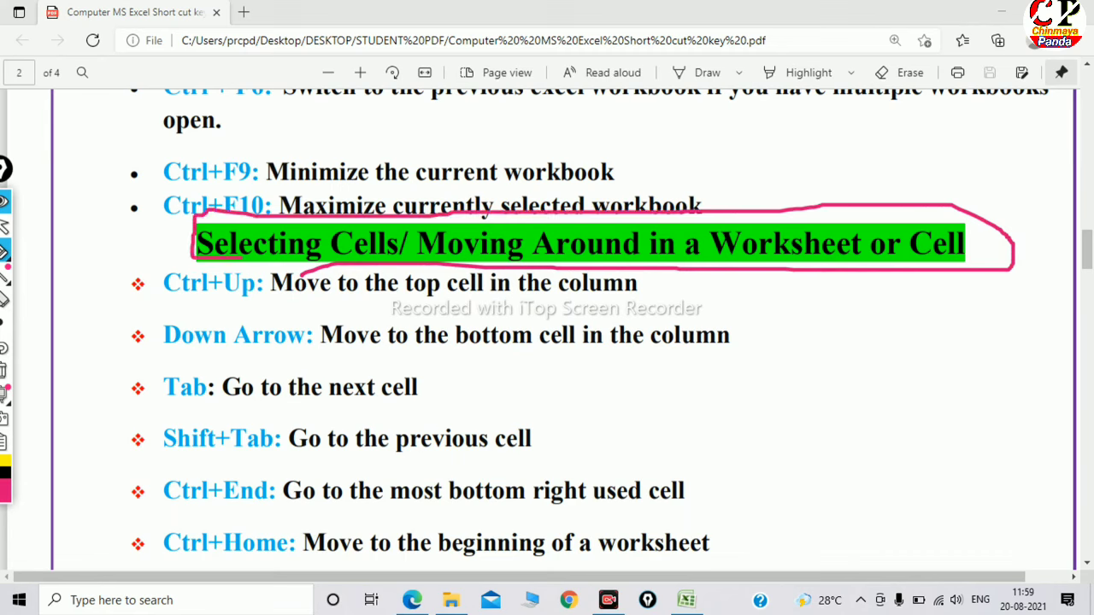
pyautogui.moveTo(167, 296); pyautogui.dragTo(321, 310)
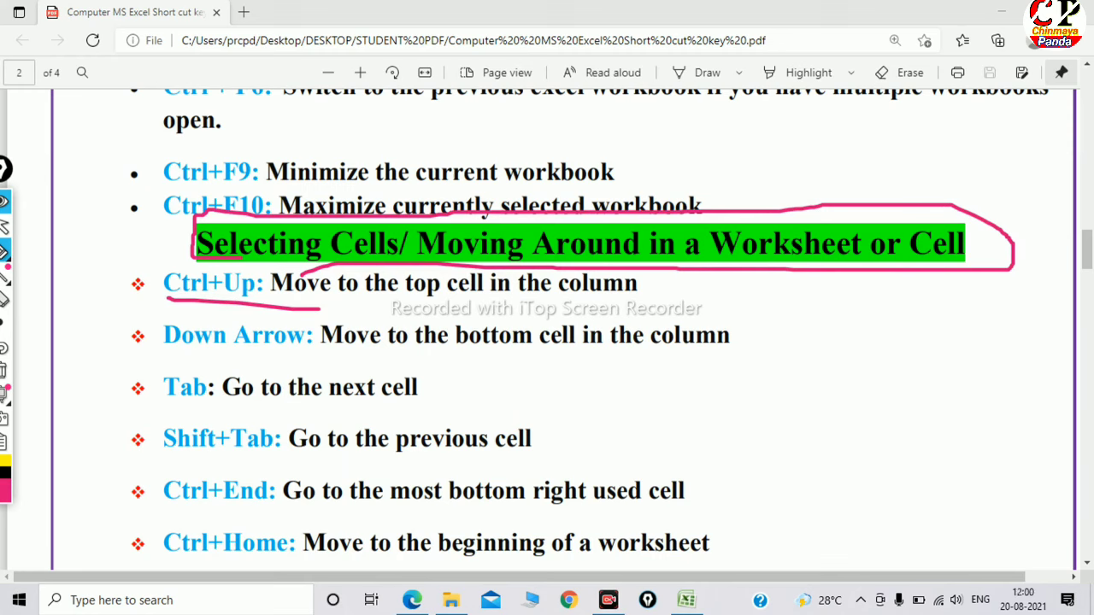
# Step: Underline the Ctrl+Up description, Tab, Shift+Tab, Ctrl+End and Ctrl+Home lines, then erase all marks
pyautogui.moveTo(306, 301); pyautogui.dragTo(680, 306)
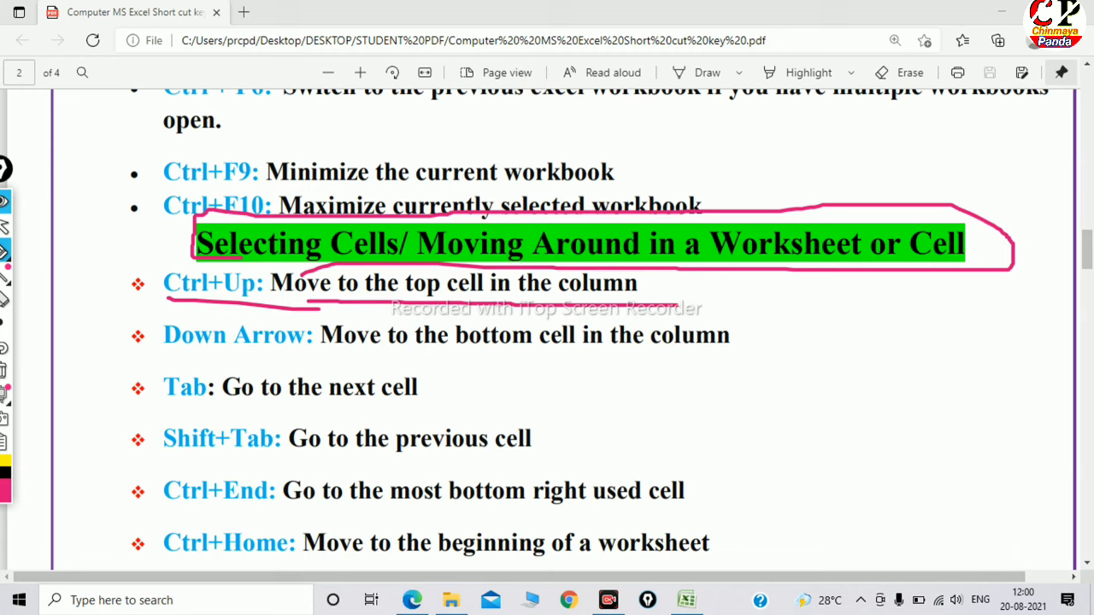
pyautogui.moveTo(451, 349); pyautogui.dragTo(576, 361)
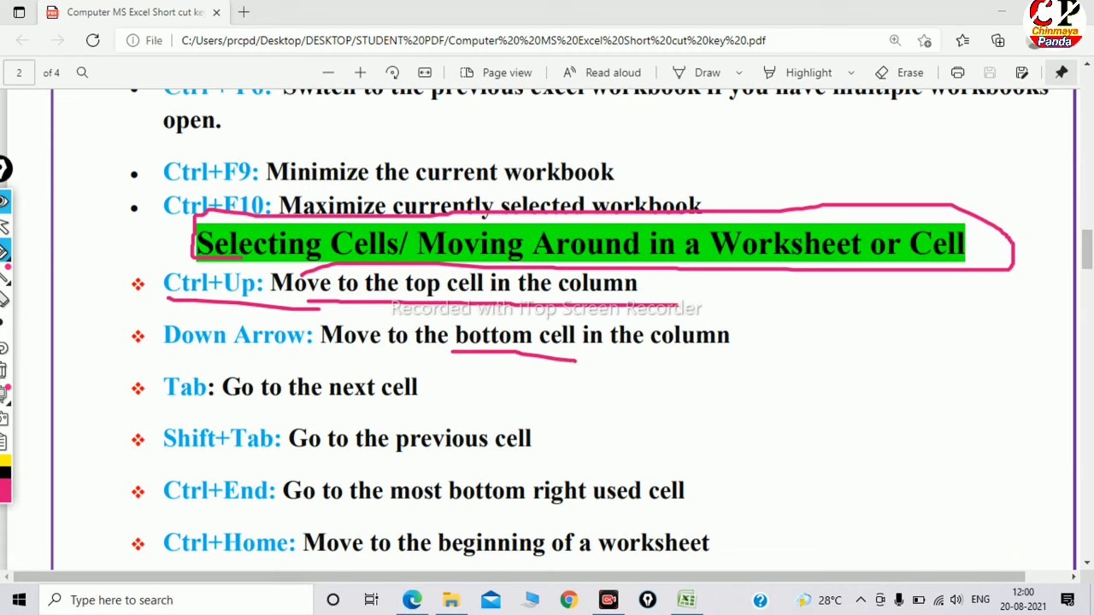
pyautogui.moveTo(169, 400)
pyautogui.mouseDown()
pyautogui.moveTo(289, 413)
pyautogui.moveTo(562, 405)
pyautogui.mouseUp()
pyautogui.moveTo(173, 457); pyautogui.dragTo(556, 461)
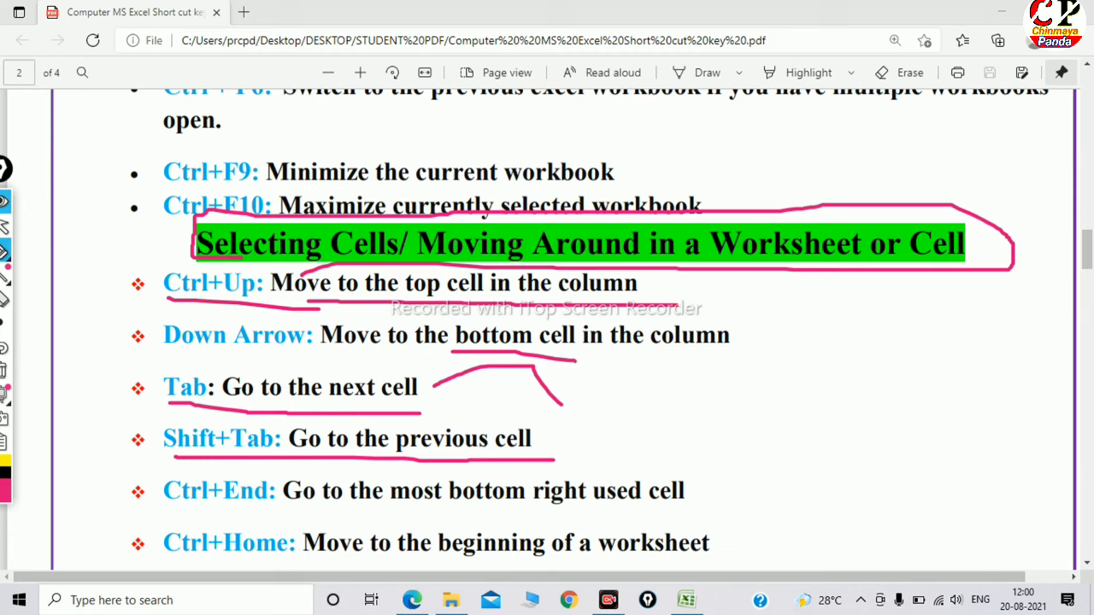
pyautogui.moveTo(171, 508); pyautogui.dragTo(640, 515)
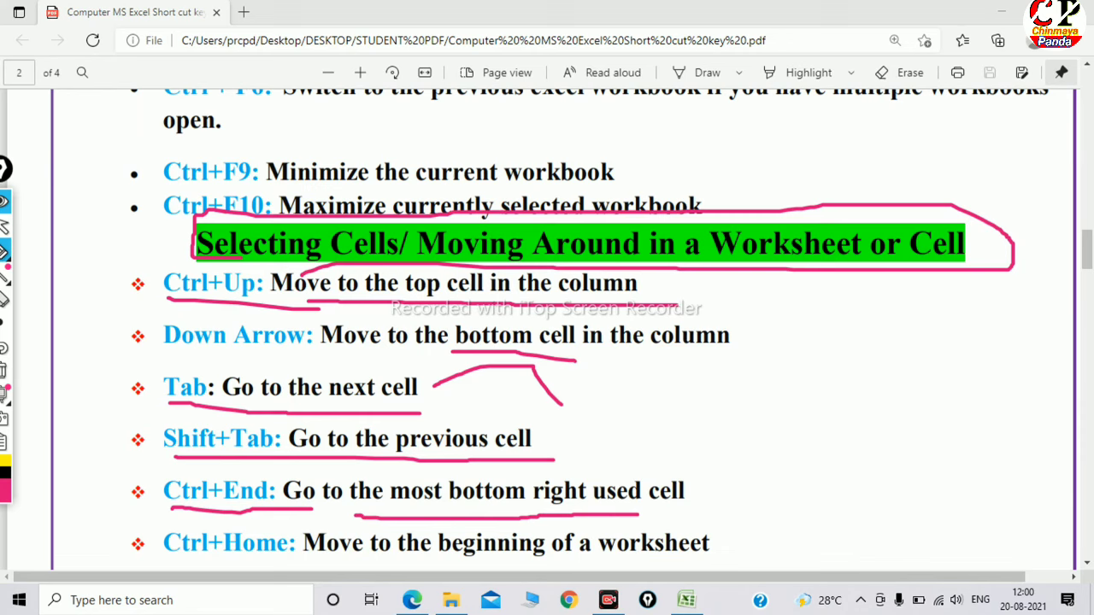
pyautogui.moveTo(193, 560); pyautogui.dragTo(731, 566)
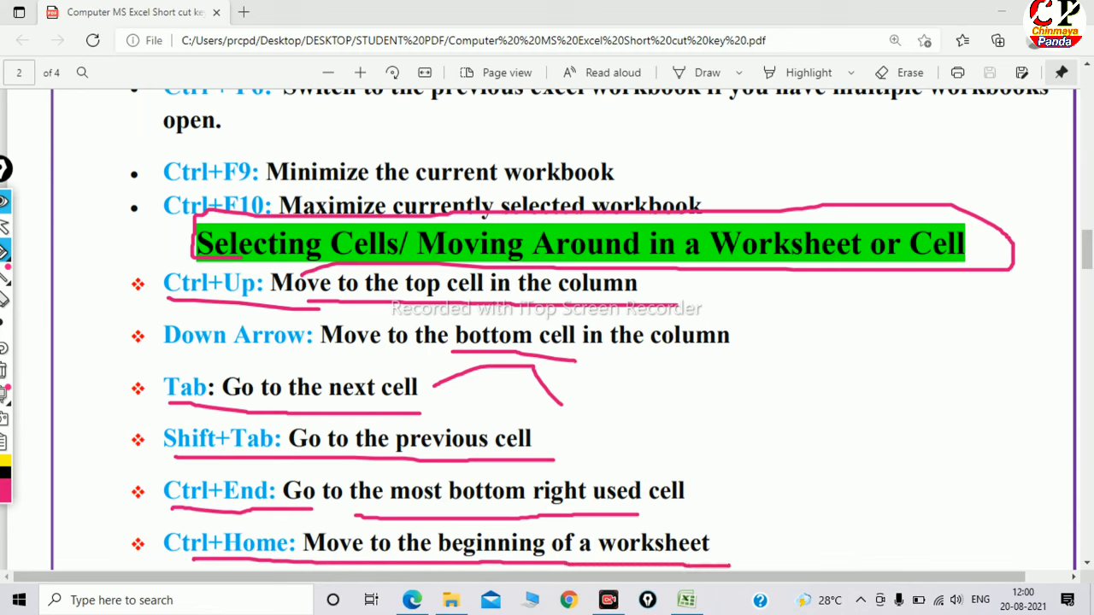
pyautogui.click(4, 370)
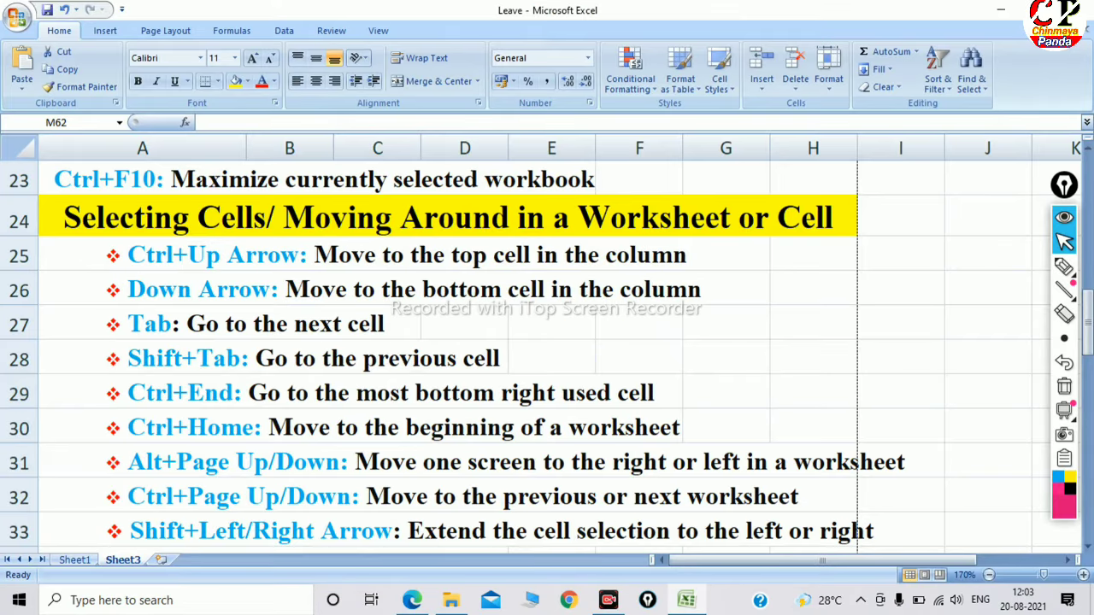
# Step: From cell G27, jump to the top of column G with Ctrl+Up
pyautogui.click(725, 323)
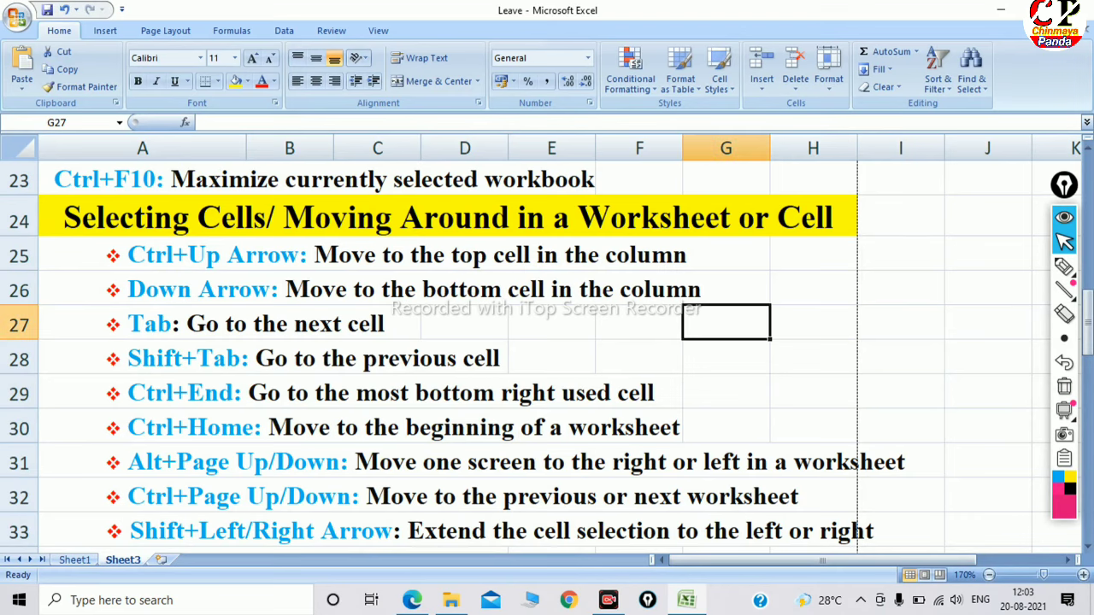
pyautogui.hotkey('ctrl', 'Up')
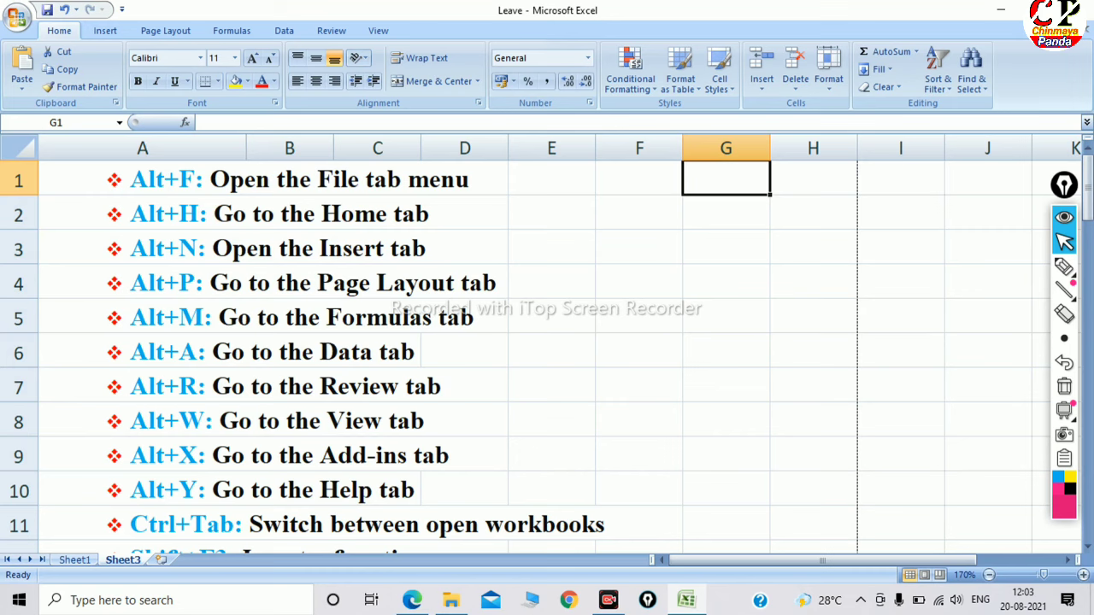
pyautogui.scroll(-5, 547, 342)
pyautogui.scroll(-7, 547, 342)
pyautogui.scroll(-4, 547, 341)
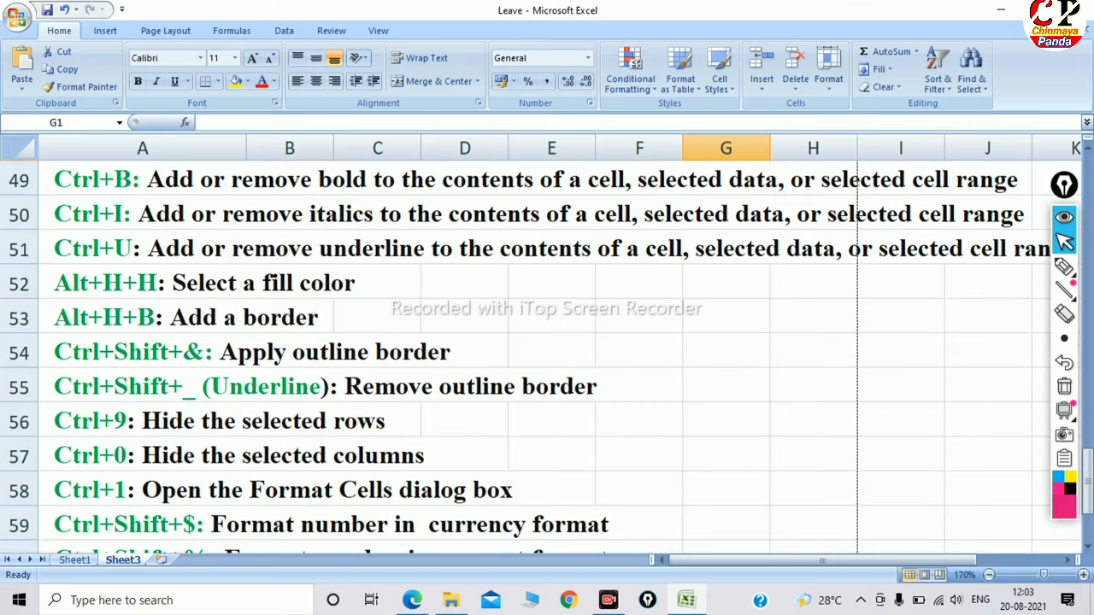
pyautogui.scroll(-9, 547, 342)
pyautogui.scroll(4, 547, 342)
pyautogui.scroll(5, 547, 342)
pyautogui.scroll(6, 548, 342)
pyautogui.scroll(4, 547, 342)
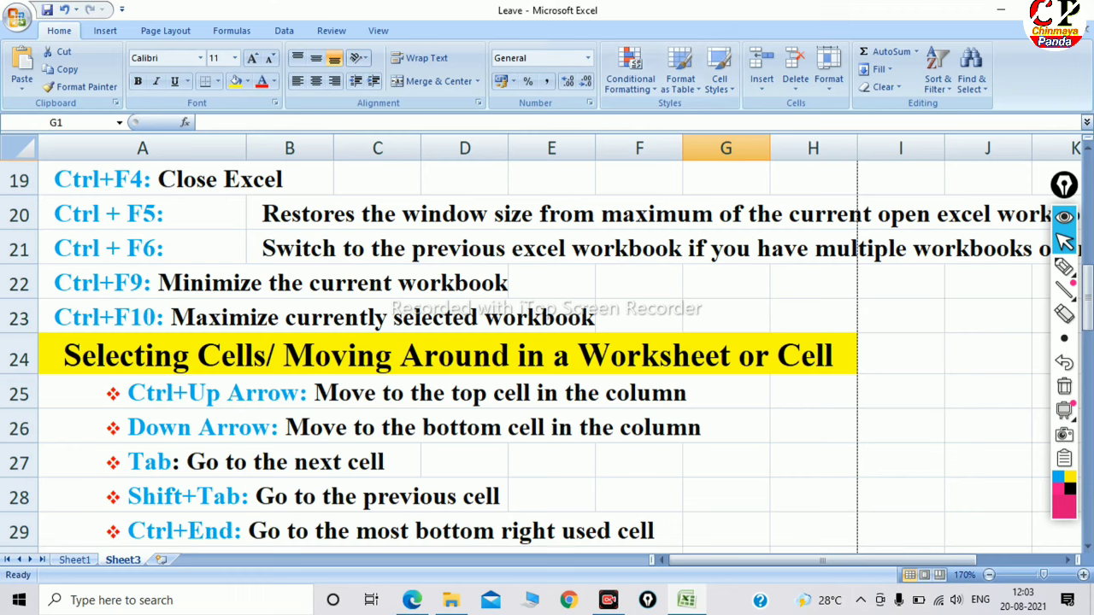
# Step: From cell H26, jump to the last row, 1048576, with Ctrl+Down
pyautogui.moveTo(1064, 411)
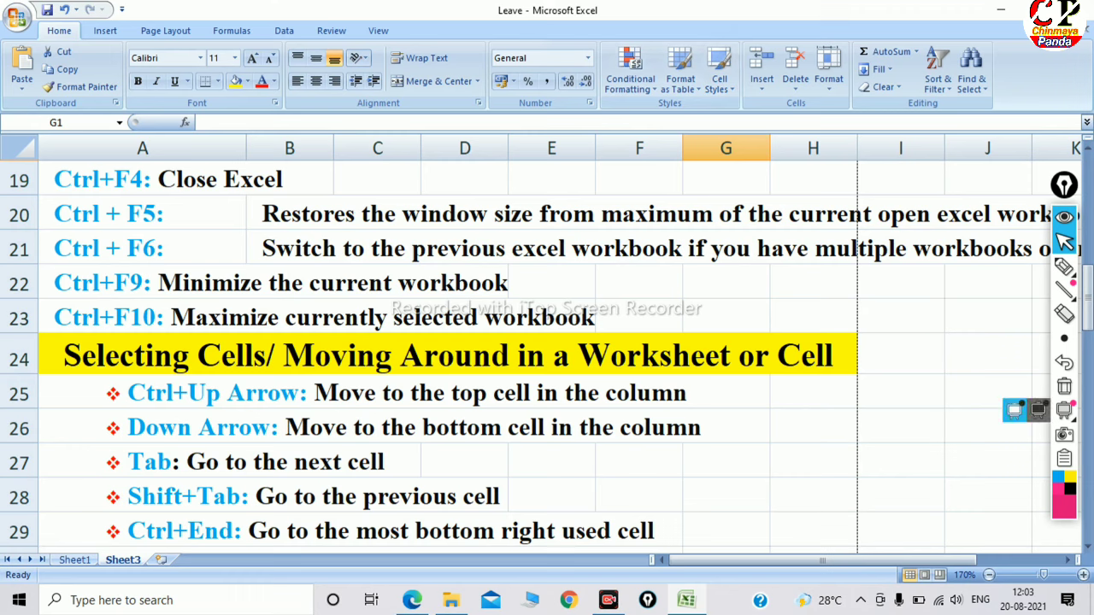
pyautogui.click(813, 425)
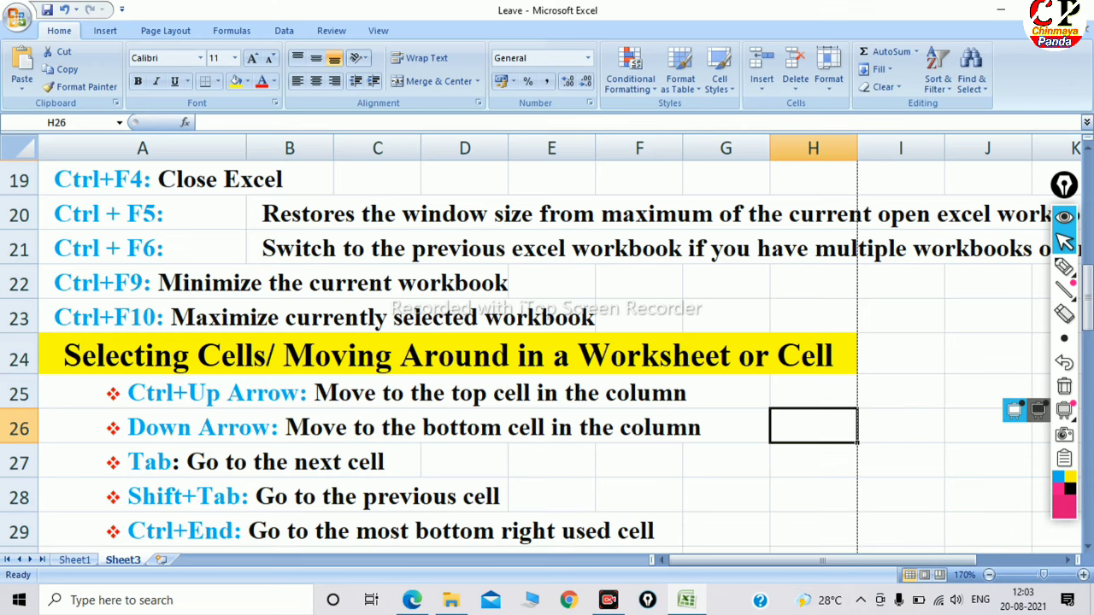
pyautogui.click(142, 428)
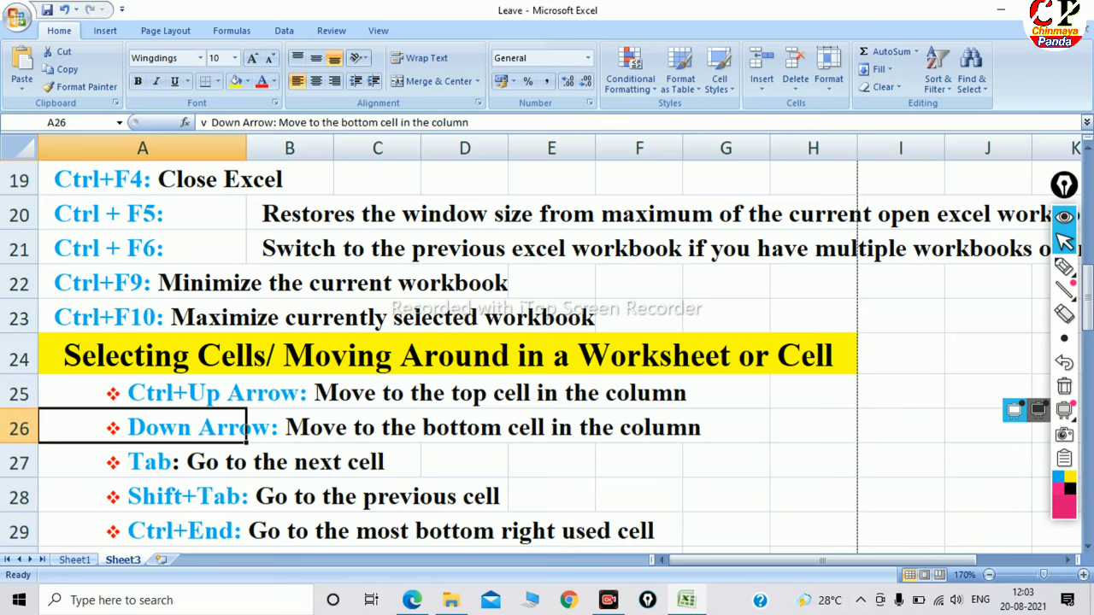
pyautogui.click(813, 426)
pyautogui.hotkey('ctrl', 'Down')
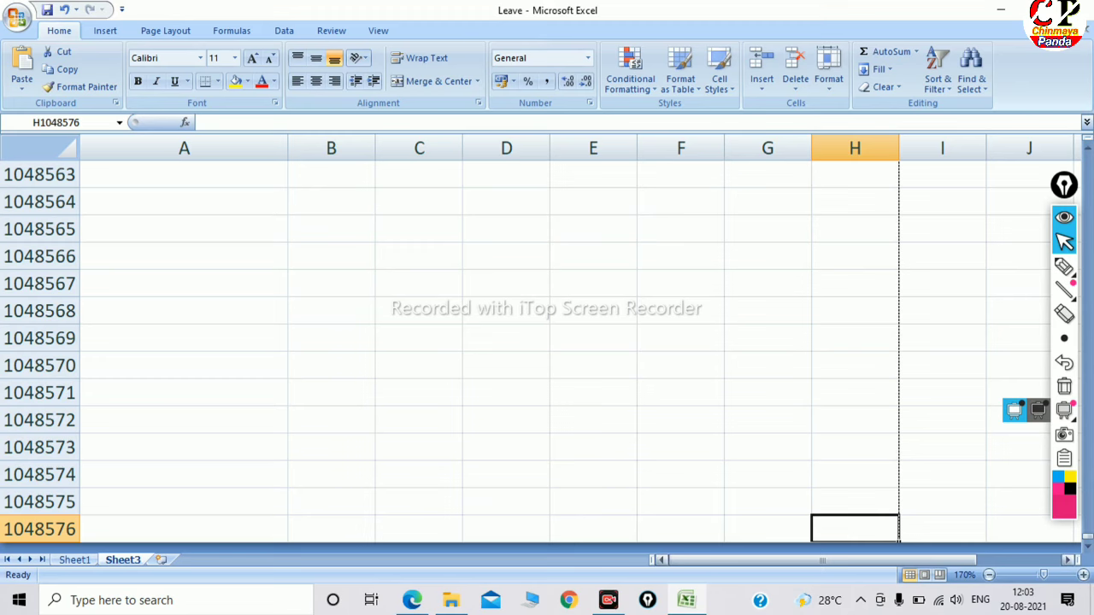
# Step: Zoom in on the last rows and enter 1048576 in cell A1048576
pyautogui.click(1084, 575)
pyautogui.click(1084, 574)
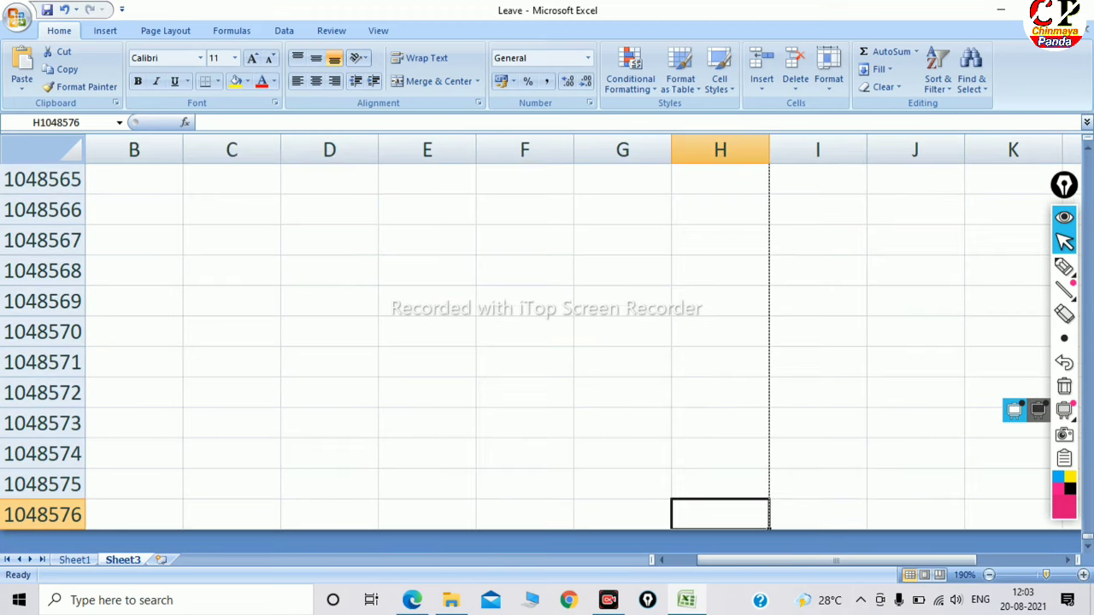
pyautogui.click(1083, 575)
pyautogui.click(1083, 574)
pyautogui.click(1083, 574)
pyautogui.click(1083, 574)
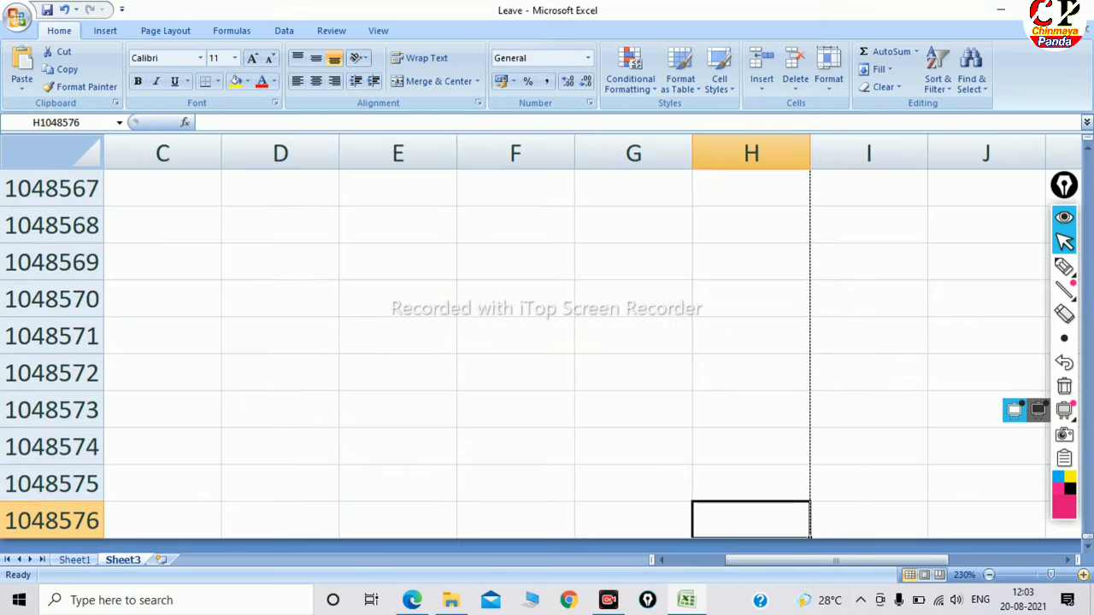
pyautogui.click(1083, 575)
pyautogui.click(1084, 574)
pyautogui.moveTo(850, 560); pyautogui.dragTo(767, 560)
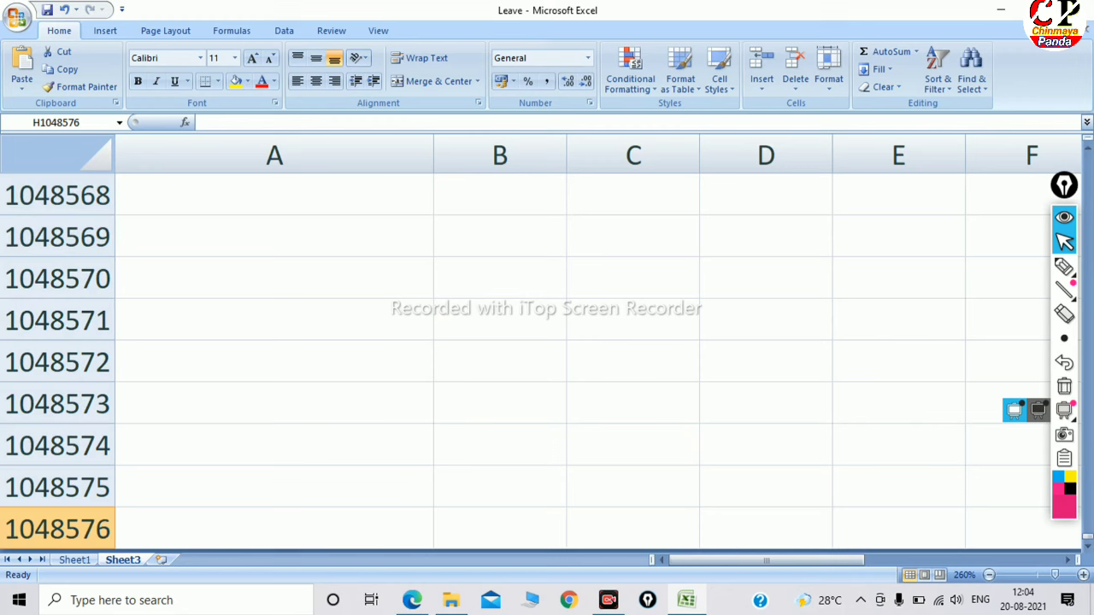
pyautogui.click(274, 528)
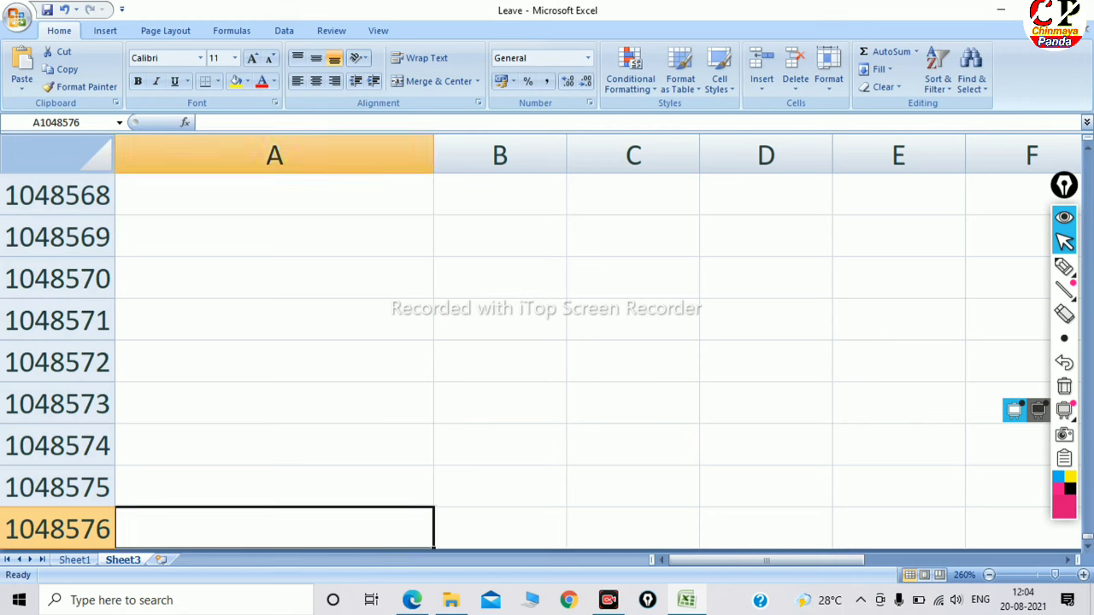
pyautogui.write('1048576')
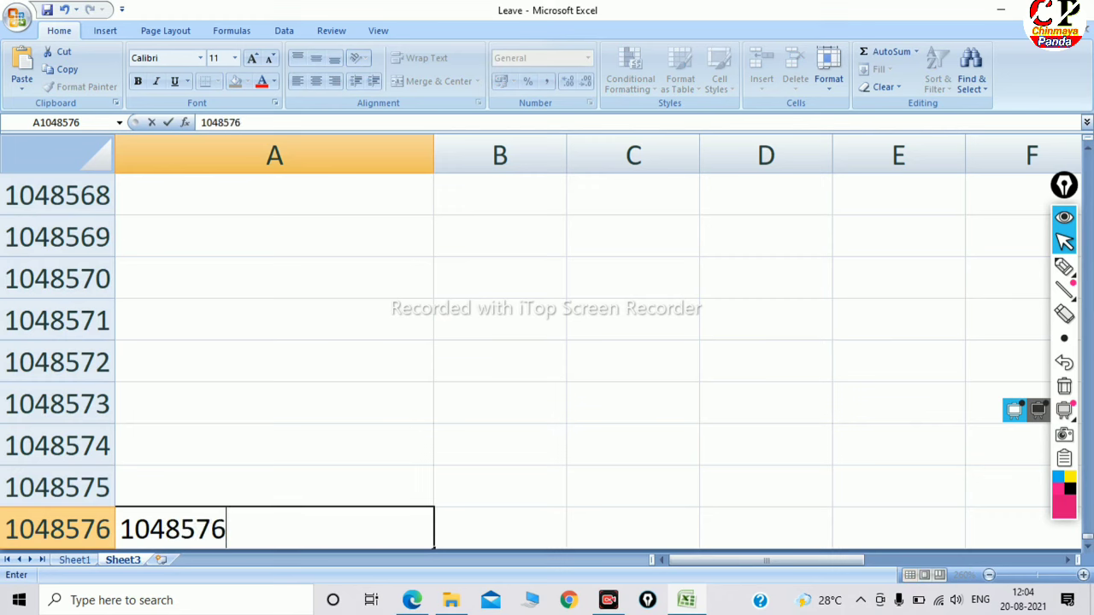
pyautogui.click(499, 444)
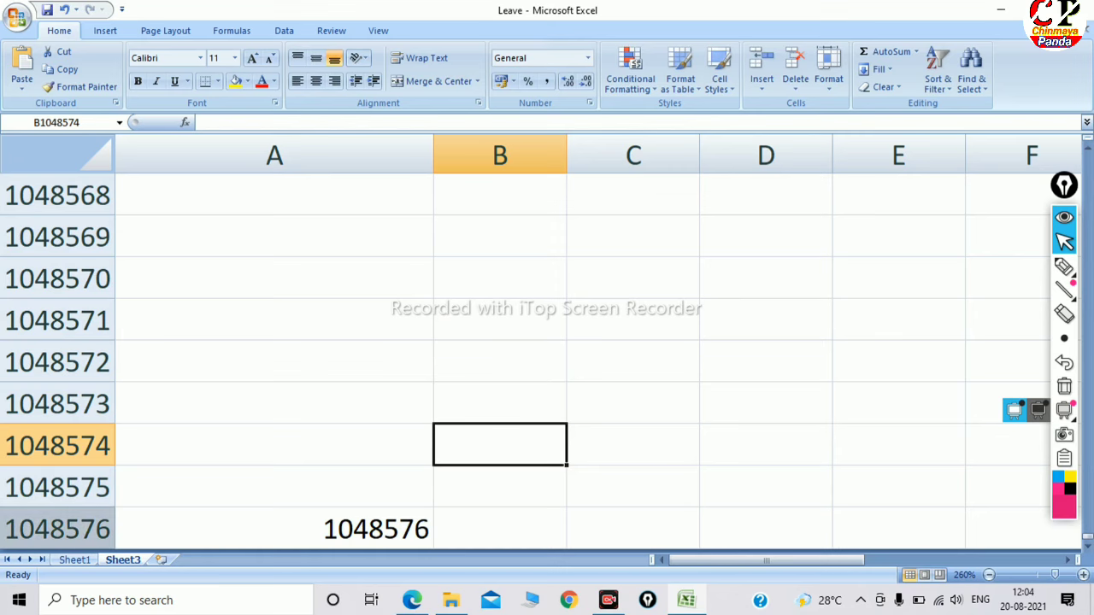
# Step: Select the last row and nearby cells, then return to A1 with Ctrl+Home
pyautogui.click(57, 529)
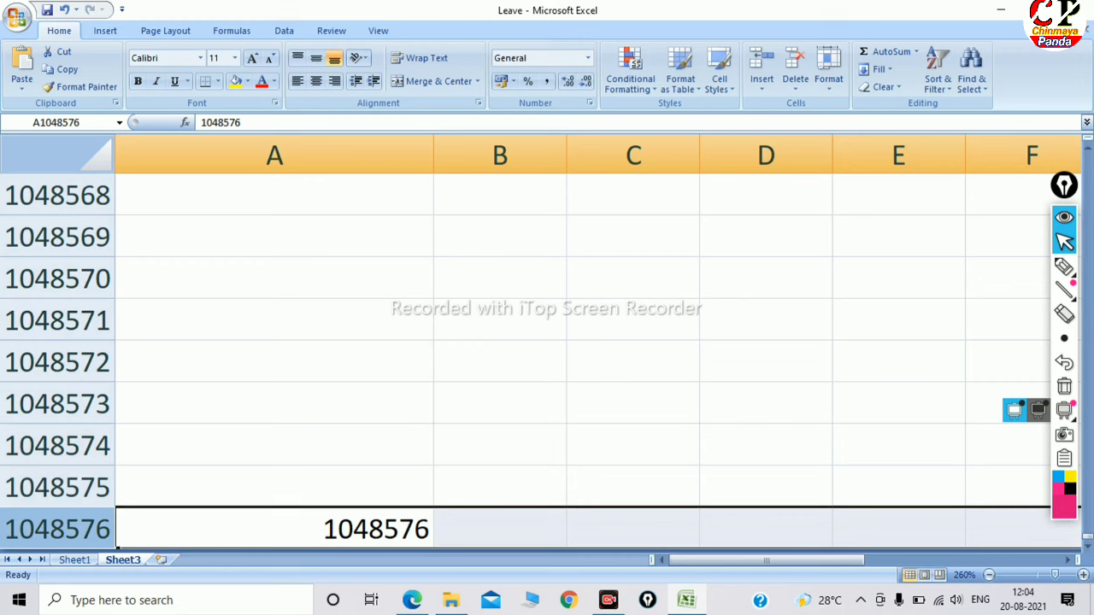
pyautogui.click(274, 445)
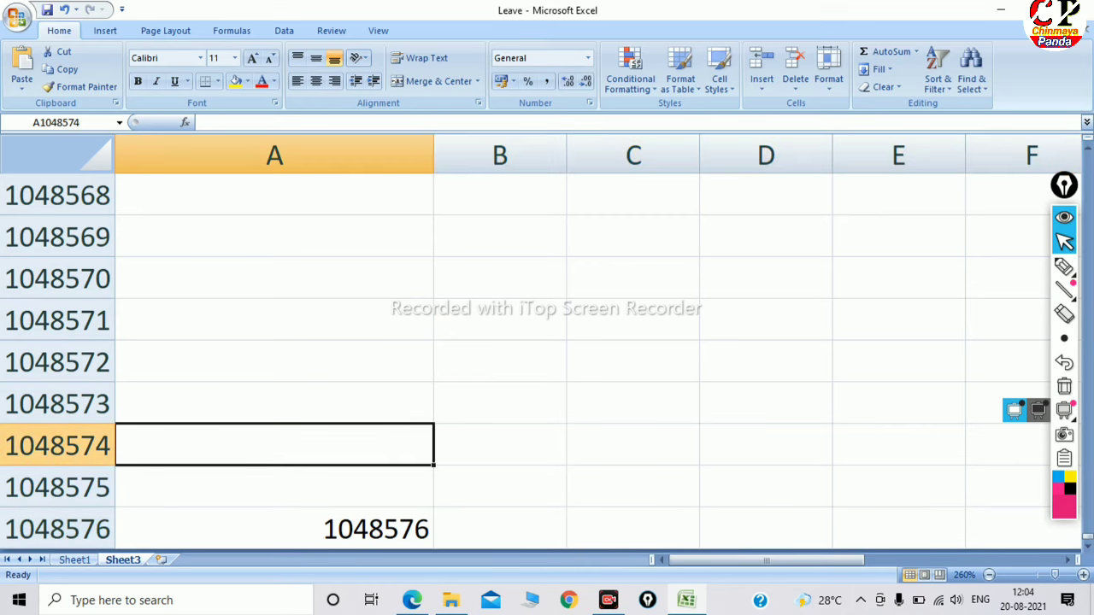
pyautogui.click(274, 529)
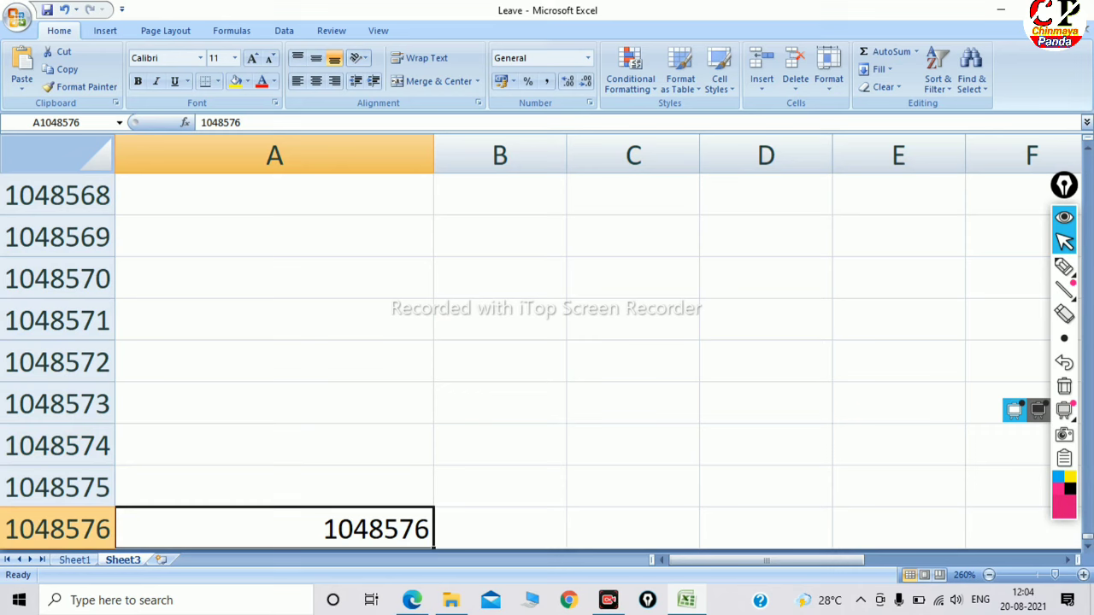
pyautogui.click(500, 403)
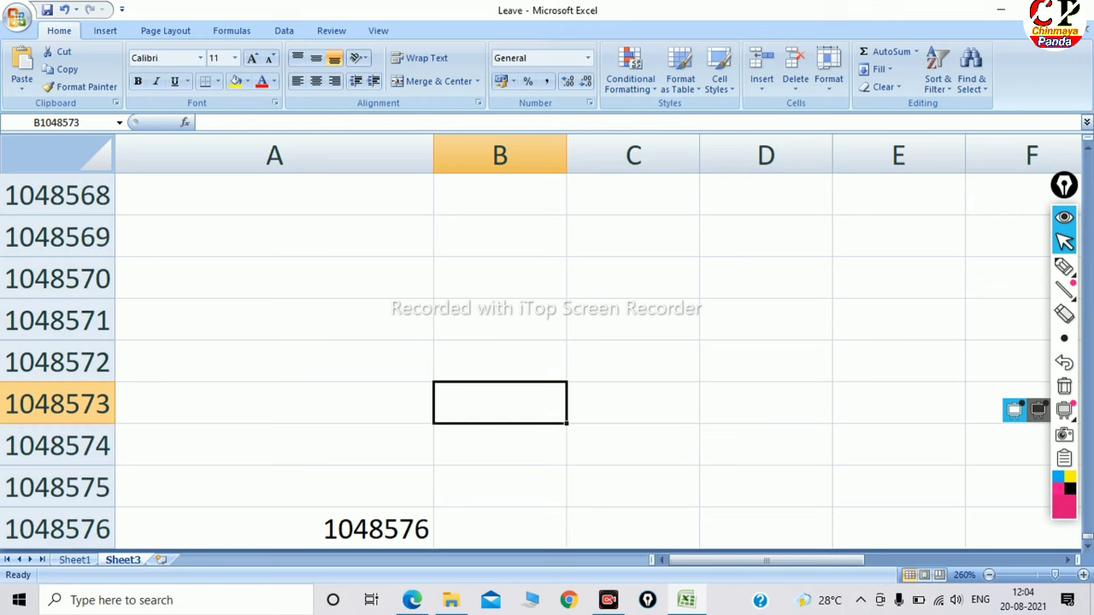
pyautogui.hotkey('ctrl', 'Home')
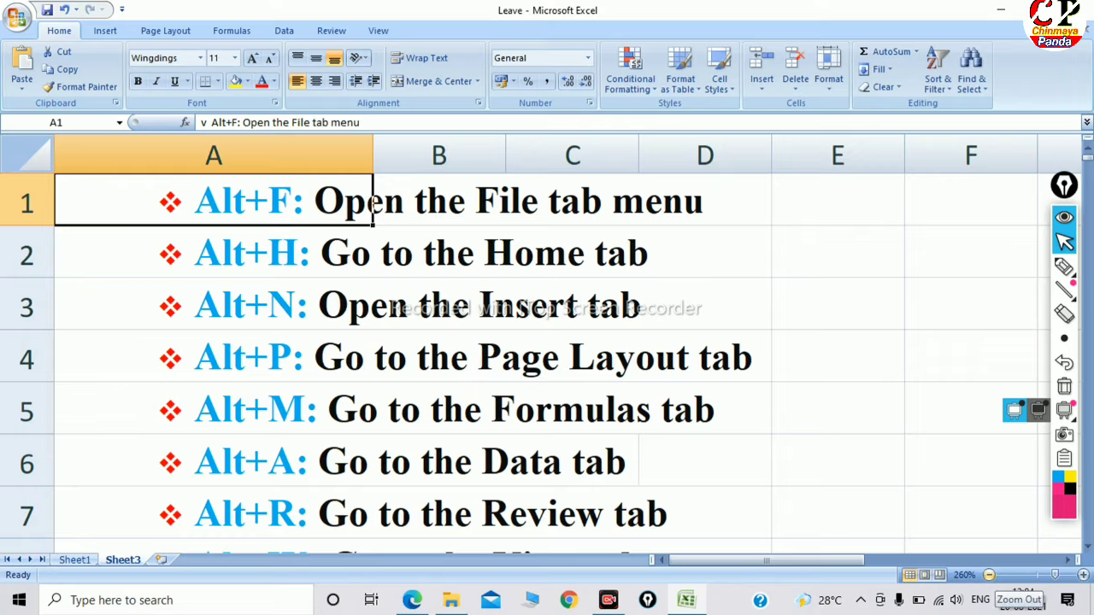
# Step: Zoom out, then from G28 step right and left along row 28 with Tab and Shift+Tab
pyautogui.moveTo(1056, 574); pyautogui.dragTo(1045, 574)
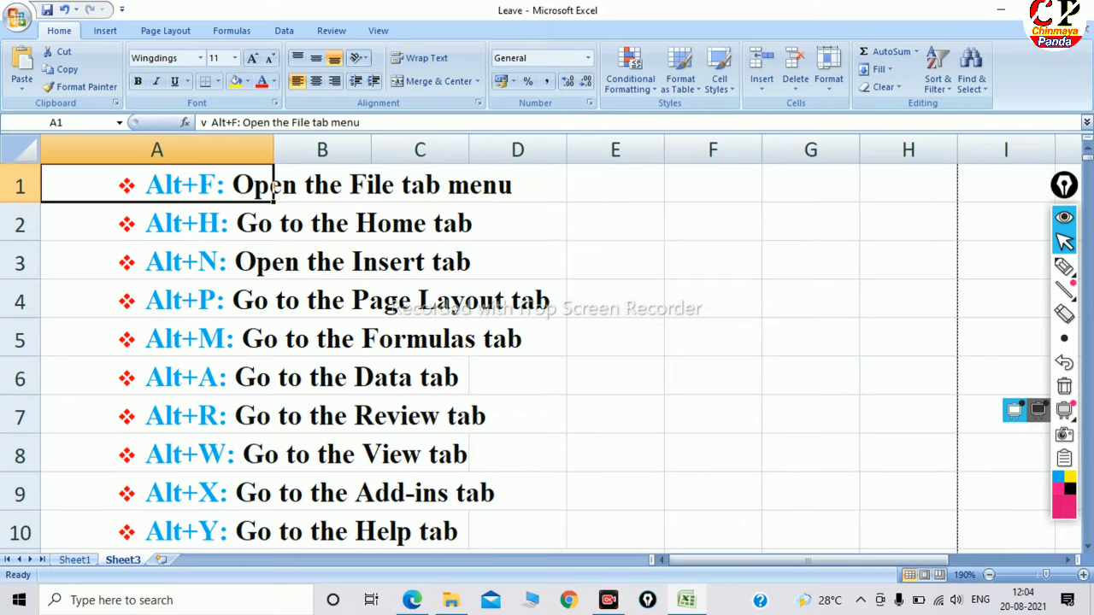
pyautogui.scroll(-4, 548, 359)
pyautogui.scroll(-2, 548, 359)
pyautogui.scroll(2, 548, 359)
pyautogui.scroll(-2, 548, 359)
pyautogui.scroll(2, 547, 359)
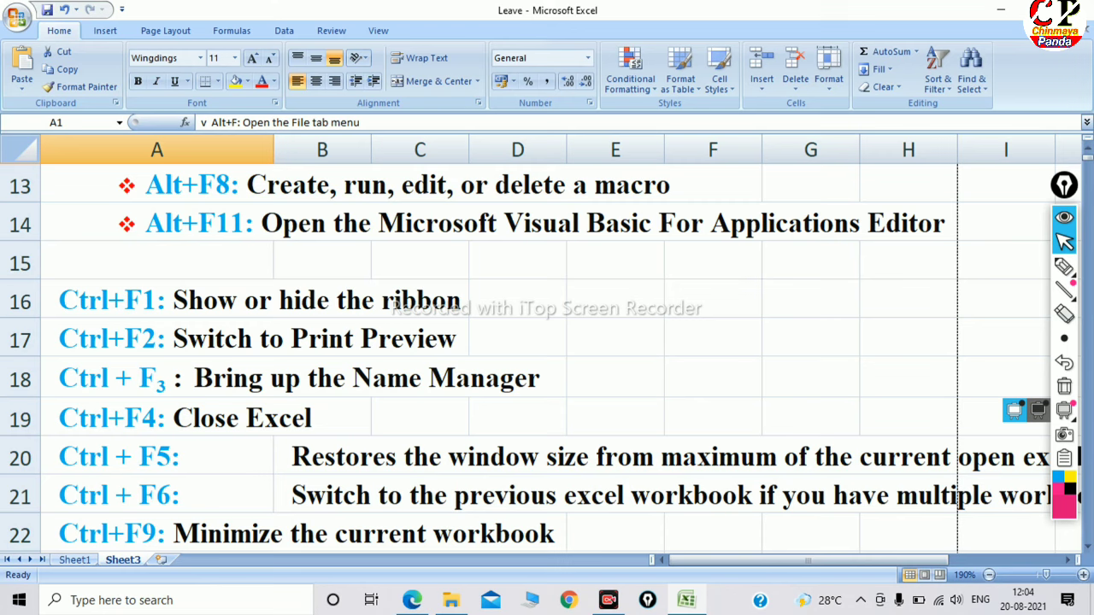
pyautogui.scroll(-2, 547, 342)
pyautogui.scroll(-1, 548, 342)
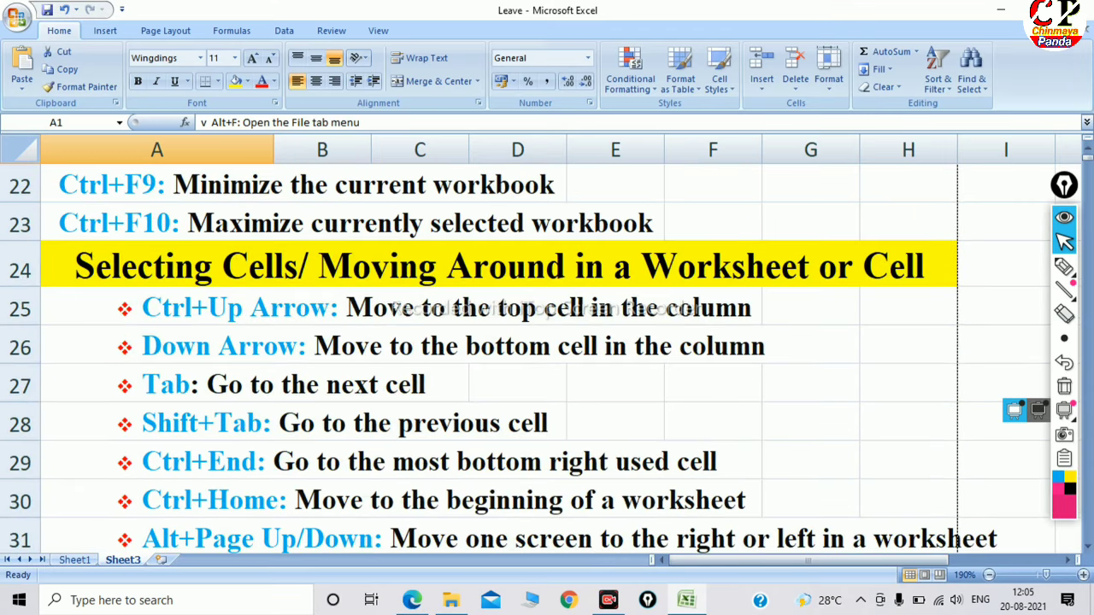
pyautogui.scroll(-1, 547, 342)
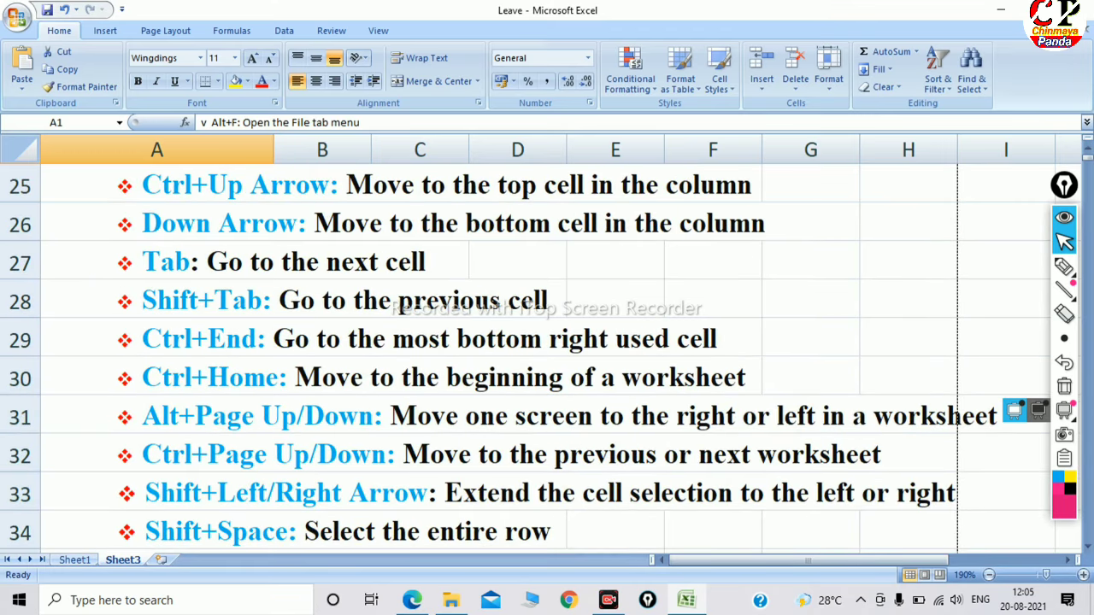
pyautogui.click(989, 574)
pyautogui.click(989, 575)
pyautogui.click(726, 282)
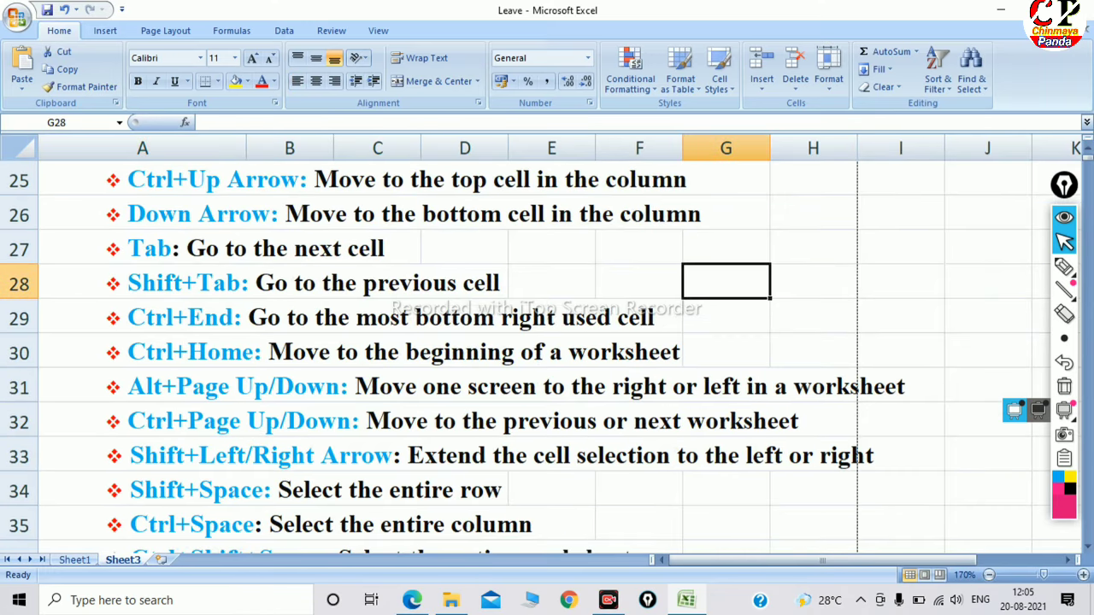
pyautogui.press('Tab')
pyautogui.press('Tab')
pyautogui.hotkey('shift', 'Tab')
# Step: Step along row 27 with Tab and Shift+Tab, then jump to the sheet's end with Ctrl+End
pyautogui.press('Tab')
pyautogui.press('Tab')
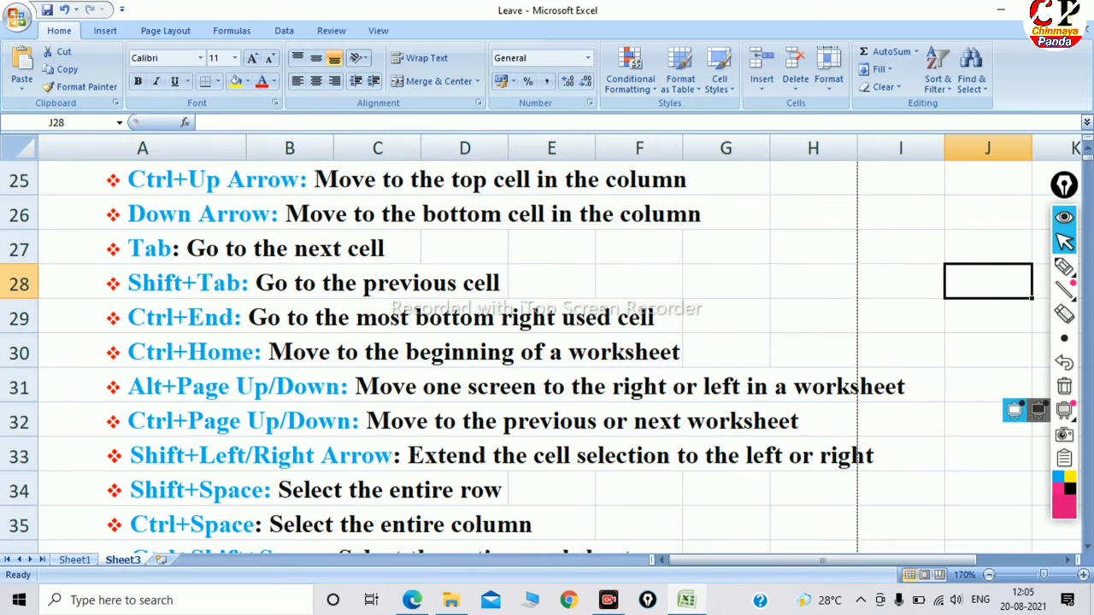
pyautogui.click(465, 248)
pyautogui.press('Tab')
pyautogui.press('Tab')
pyautogui.press('Tab')
pyautogui.press('Tab')
pyautogui.press('Tab')
pyautogui.click(464, 248)
pyautogui.press('Tab')
pyautogui.press('Tab')
pyautogui.press('Tab')
pyautogui.press('Tab')
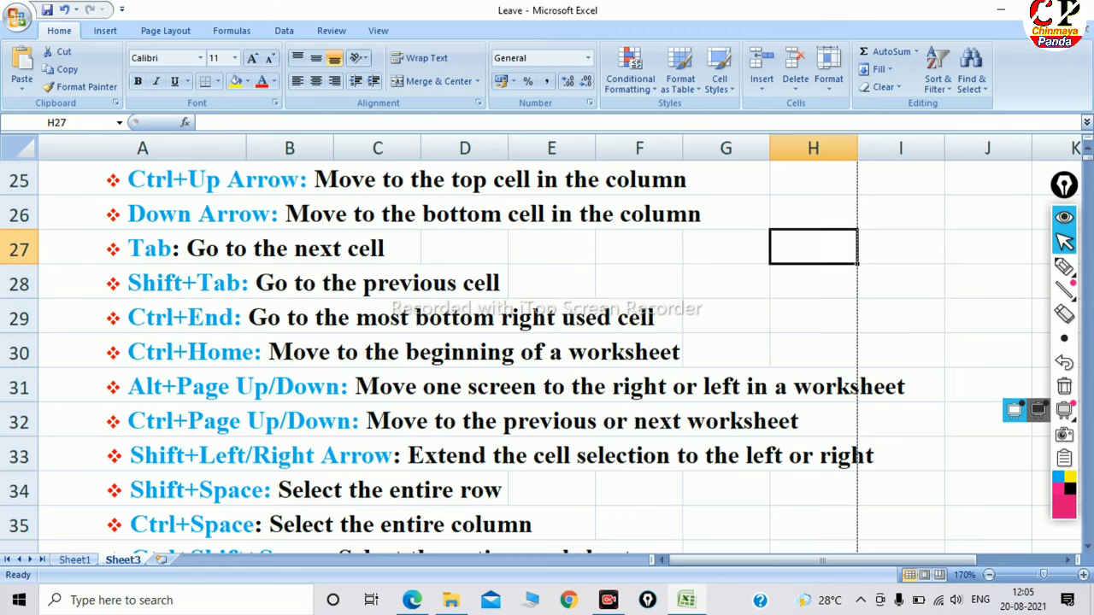
pyautogui.hotkey('shift', 'Tab')
pyautogui.hotkey('shift', 'Tab')
pyautogui.hotkey('shift', 'Tab')
pyautogui.hotkey('shift', 'Tab')
pyautogui.hotkey('shift', 'Tab')
pyautogui.hotkey('shift', 'Tab')
pyautogui.hotkey('shift', 'Tab')
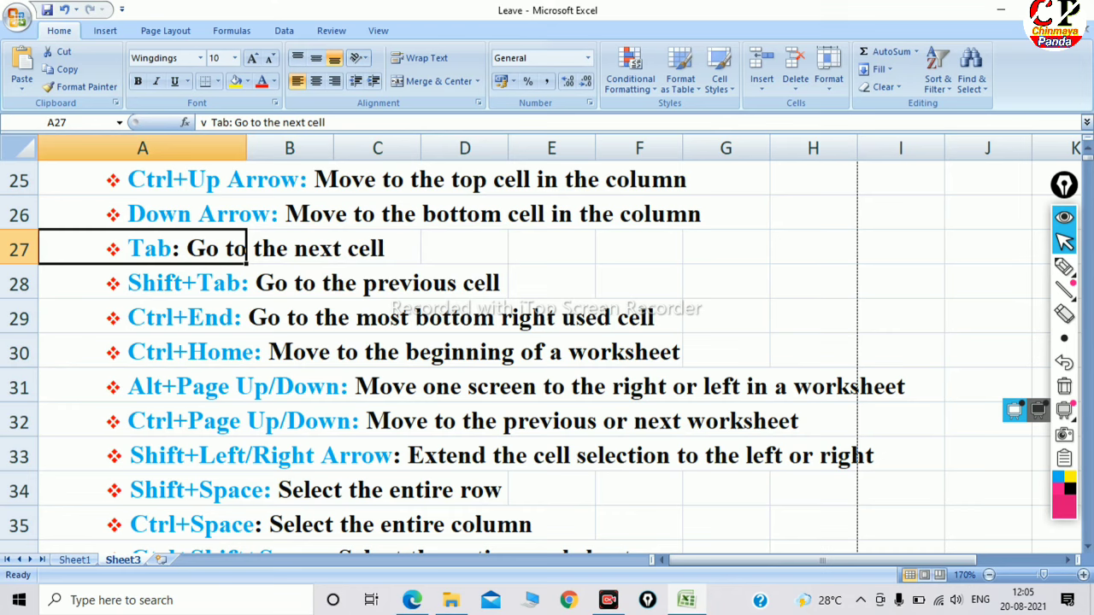
pyautogui.press('Tab')
pyautogui.press('Tab')
pyautogui.press('Tab')
pyautogui.press('Tab')
pyautogui.press('Tab')
pyautogui.press('Tab')
pyautogui.press('Tab')
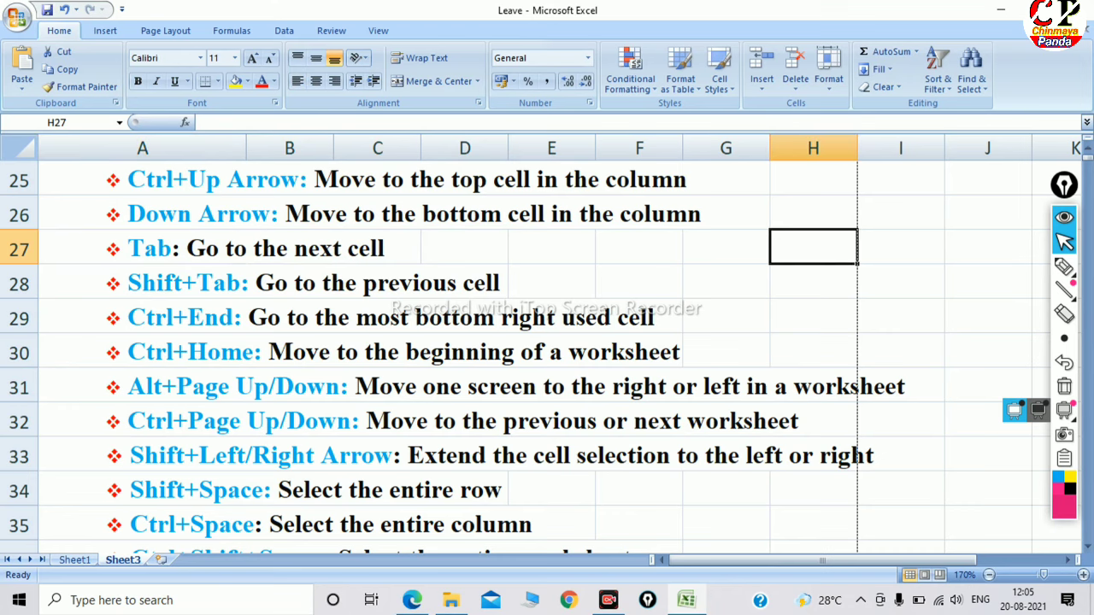
pyautogui.hotkey('shift', 'Tab')
pyautogui.hotkey('shift', 'Tab')
pyautogui.hotkey('shift', 'Tab')
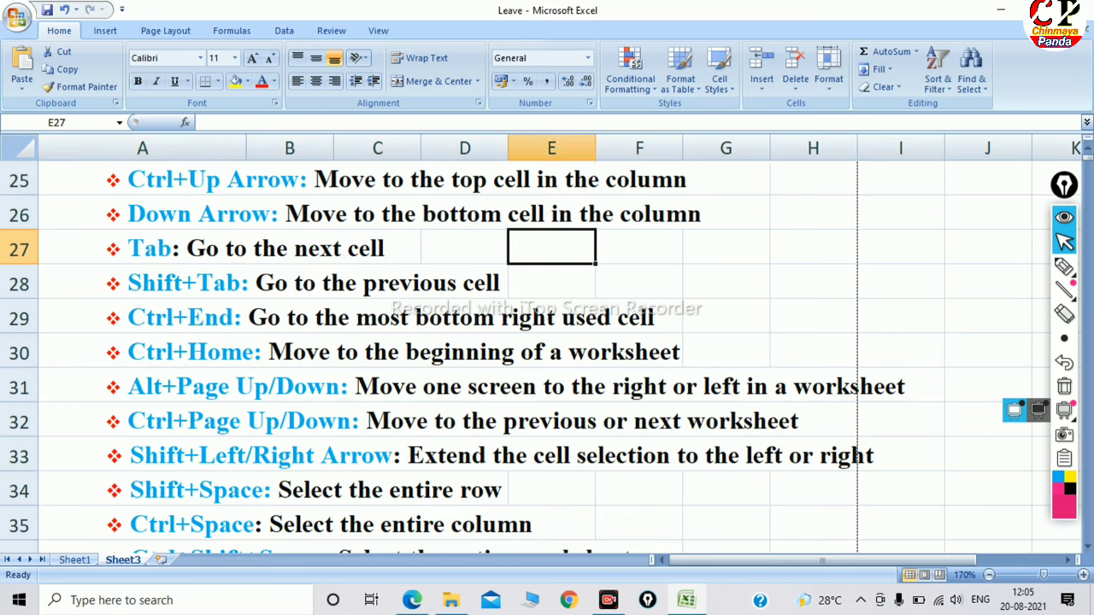
pyautogui.press('Tab')
pyautogui.press('Tab')
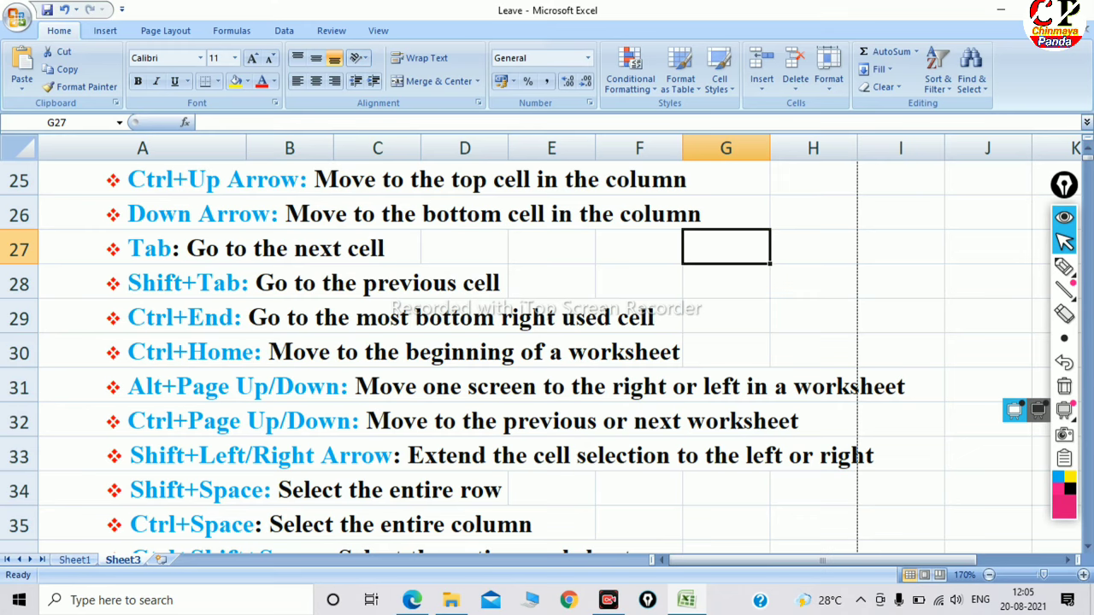
pyautogui.hotkey('ctrl', 'End')
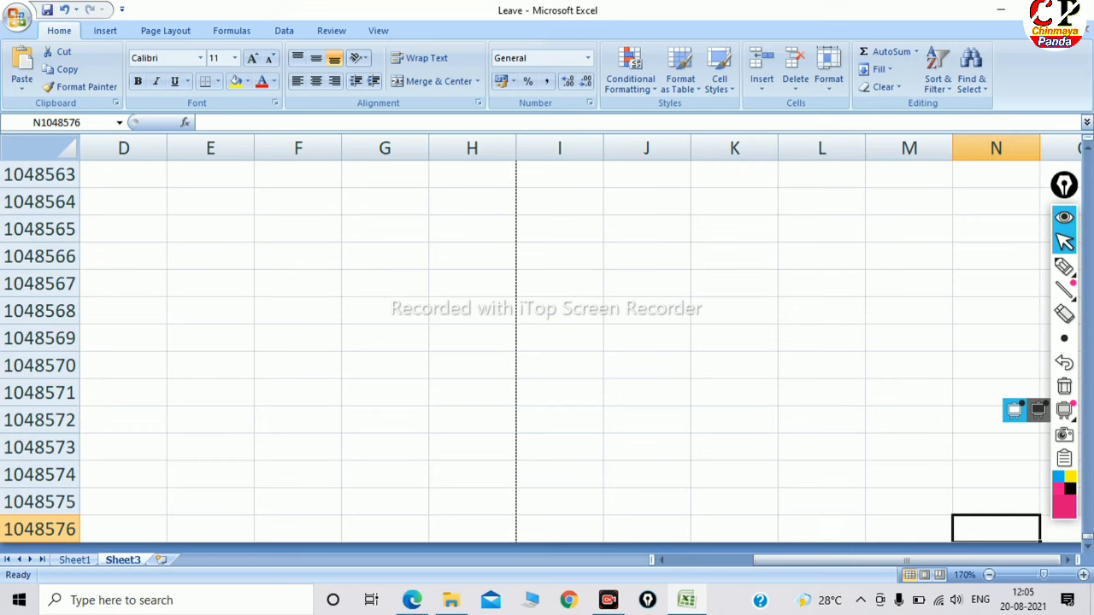
# Step: Jump back to cell A1 with Ctrl+Home and scroll down to the Selecting Cells section
pyautogui.hotkey('ctrl', 'Home')
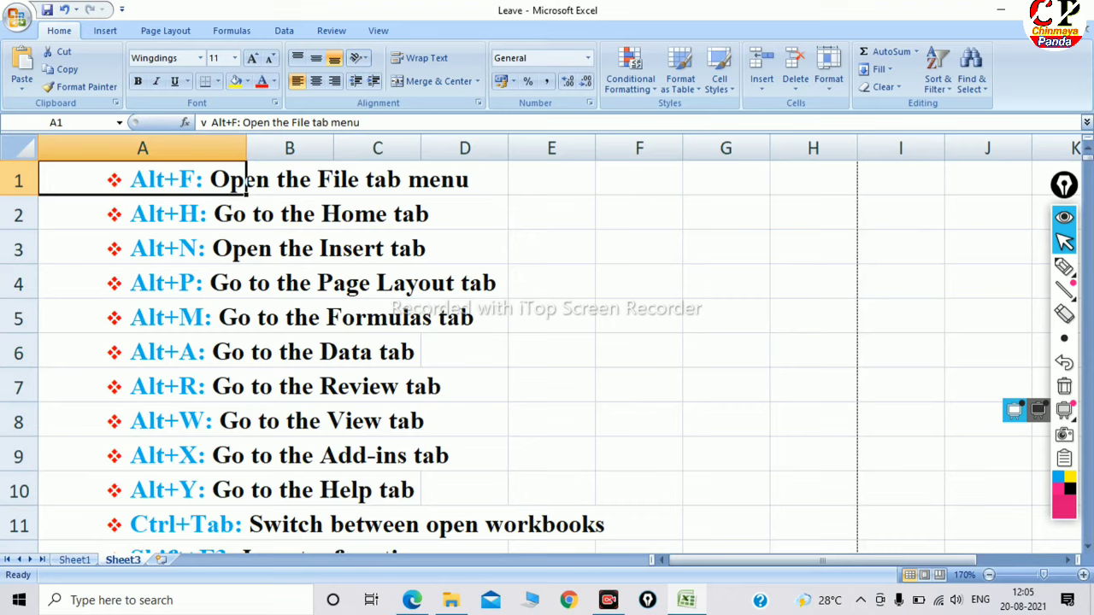
pyautogui.scroll(-4, 547, 342)
pyautogui.scroll(-3, 547, 342)
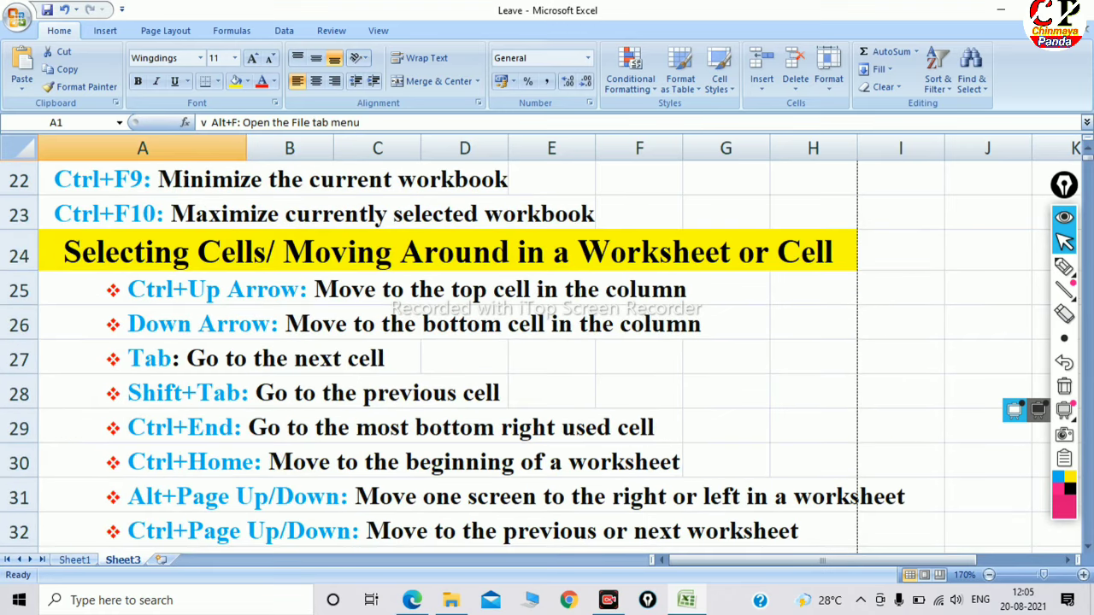
pyautogui.scroll(-2, 547, 342)
pyautogui.scroll(1, 548, 342)
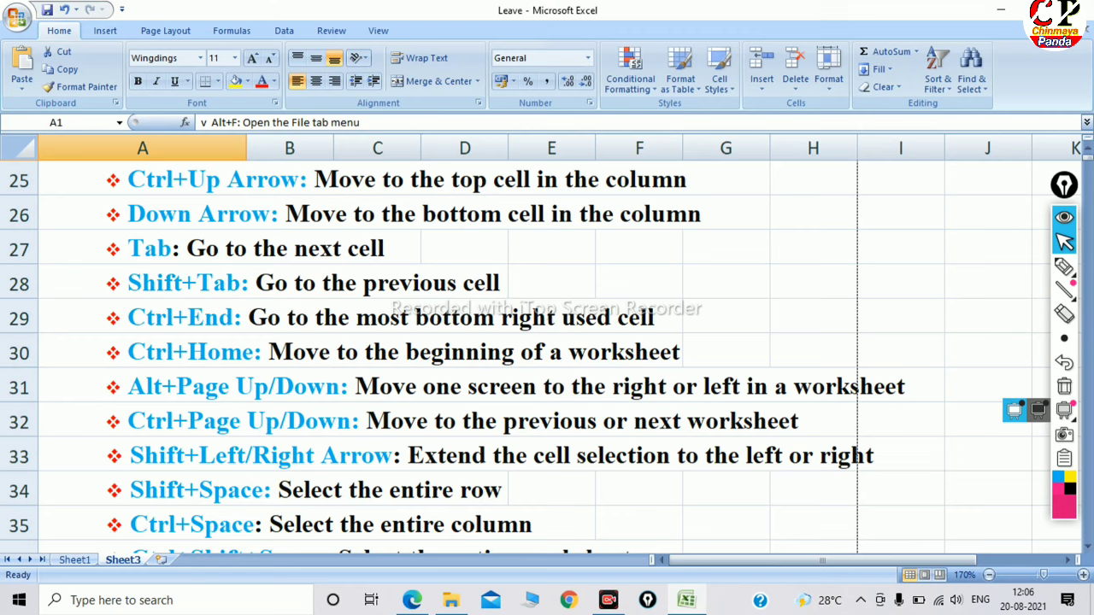
pyautogui.click(640, 352)
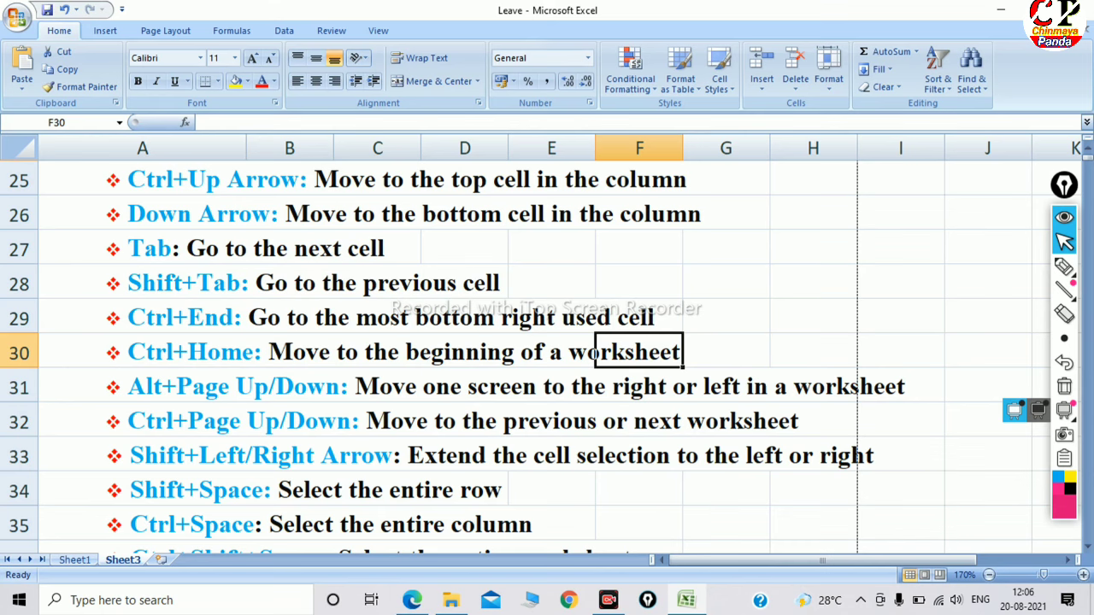
pyautogui.moveTo(735, 560); pyautogui.dragTo(735, 560)
pyautogui.scroll(-2, 547, 342)
pyautogui.scroll(1, 547, 342)
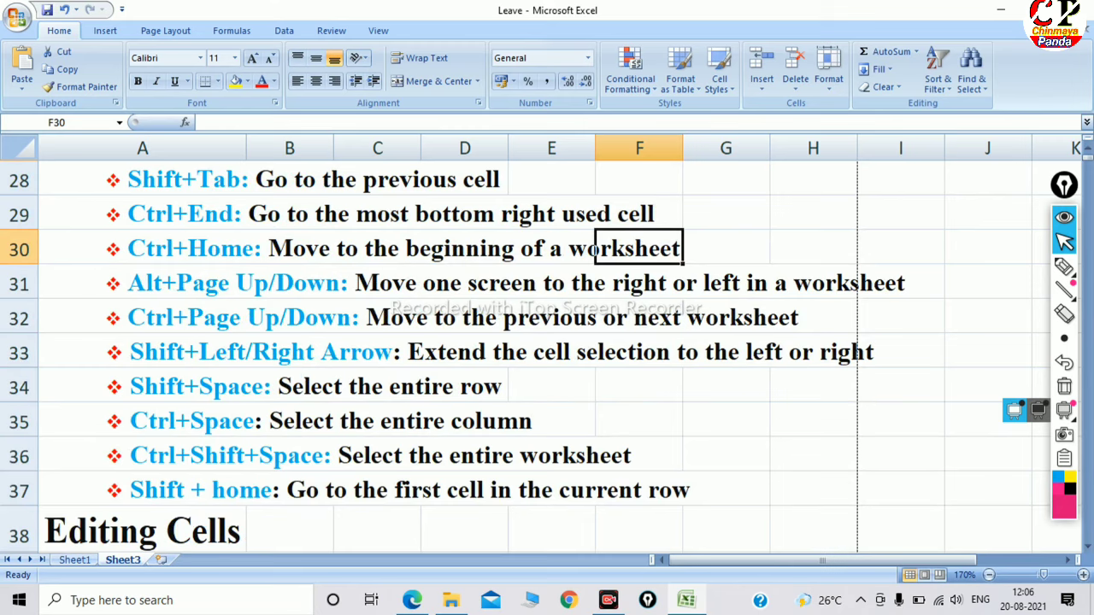
pyautogui.scroll(1, 547, 342)
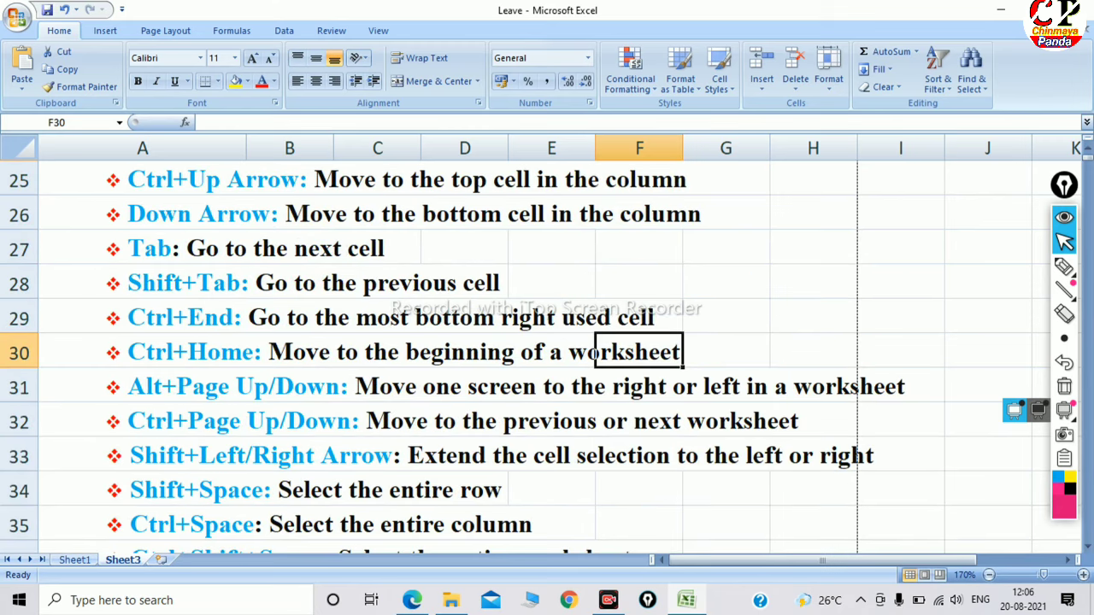
pyautogui.click(639, 421)
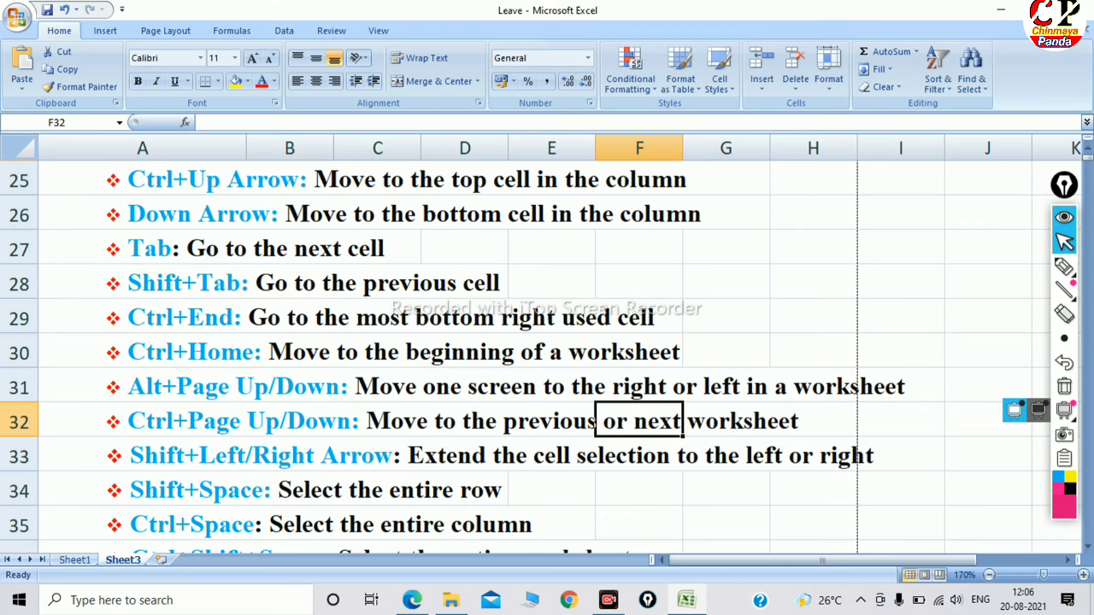
pyautogui.click(768, 455)
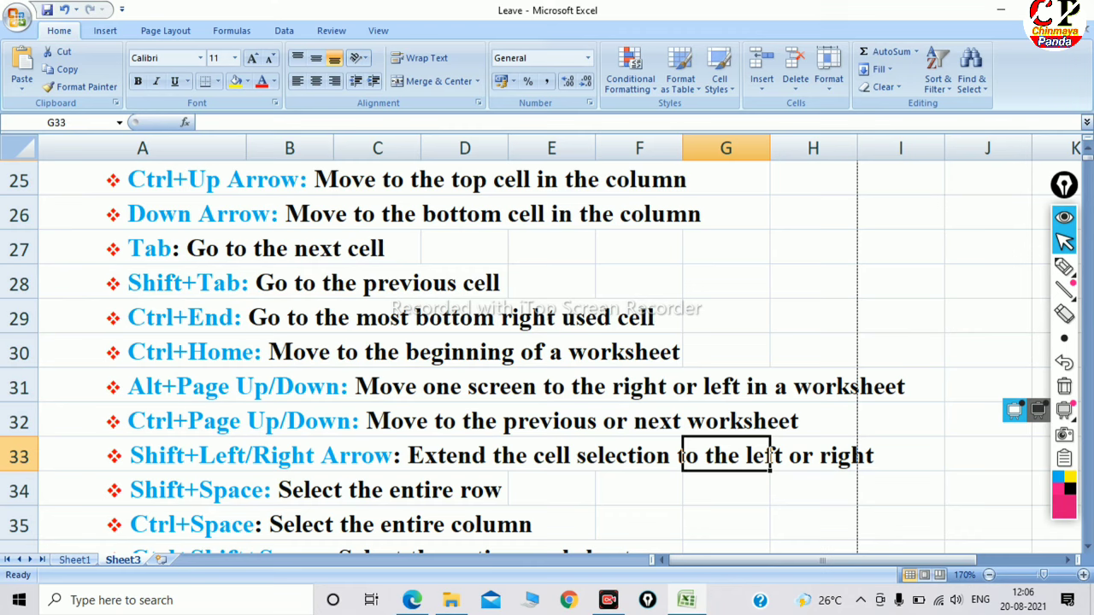
pyautogui.moveTo(727, 248); pyautogui.dragTo(941, 290)
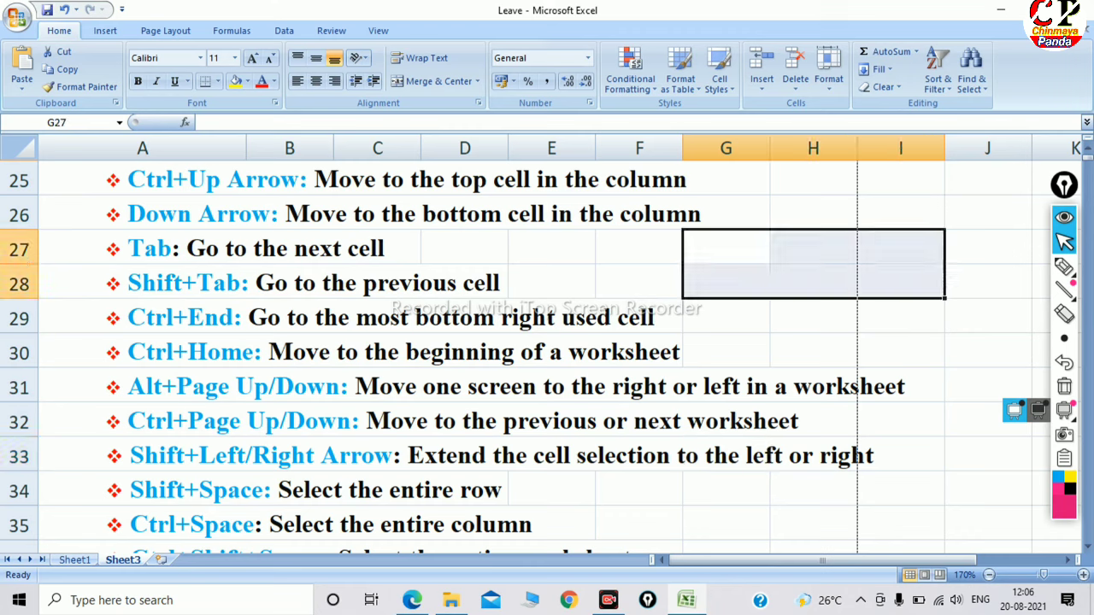
pyautogui.hotkey('shift', 'Left')
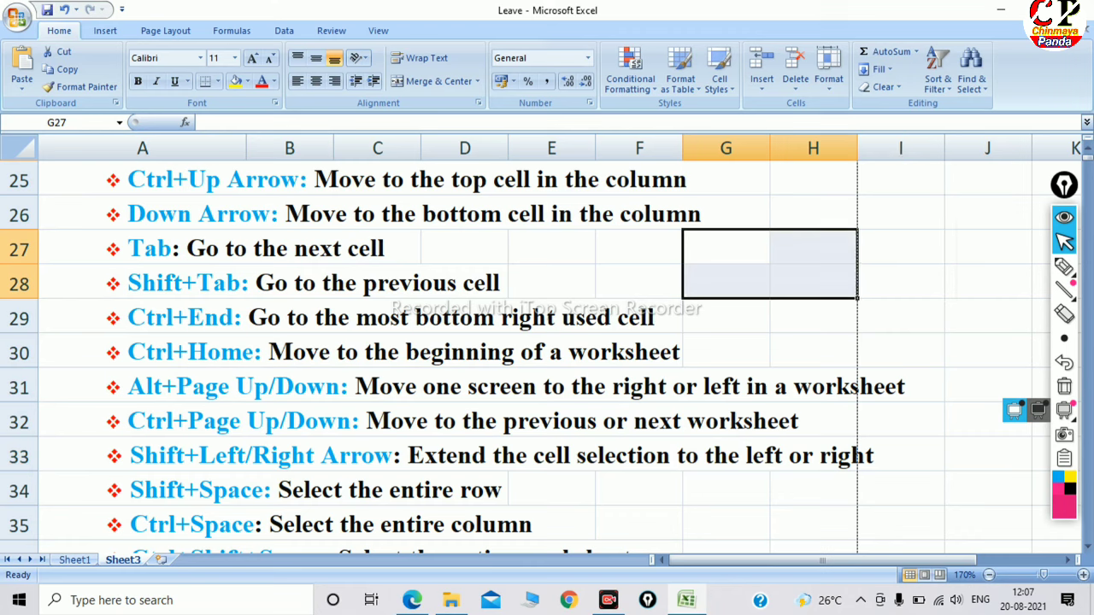
pyautogui.hotkey('shift', 'Left')
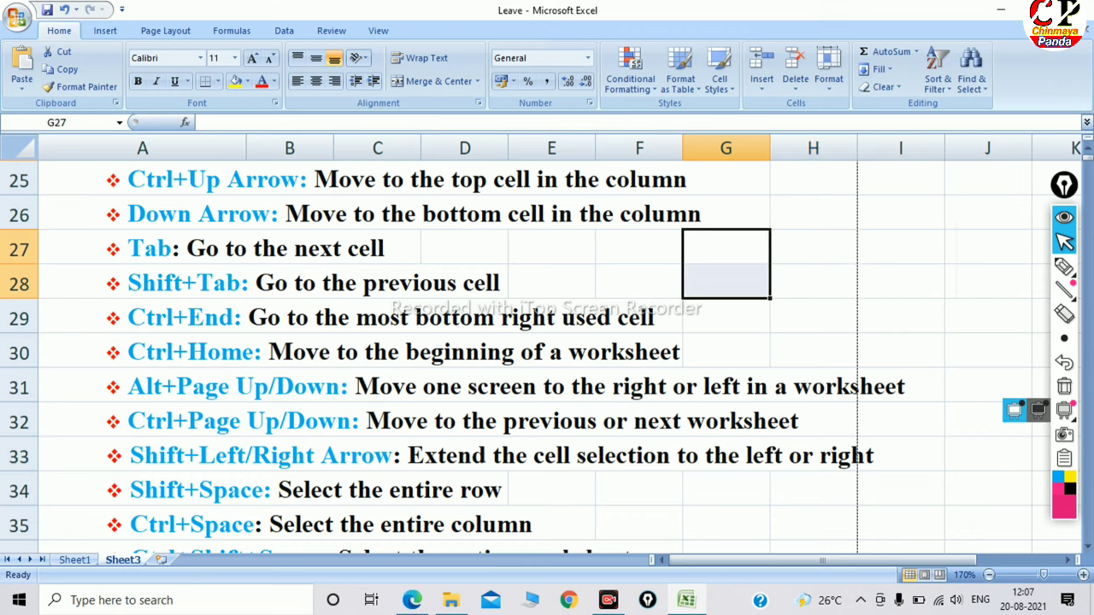
pyautogui.click(813, 281)
pyautogui.moveTo(640, 248)
pyautogui.mouseDown()
pyautogui.moveTo(640, 282)
pyautogui.moveTo(987, 282)
pyautogui.moveTo(901, 282)
pyautogui.mouseUp()
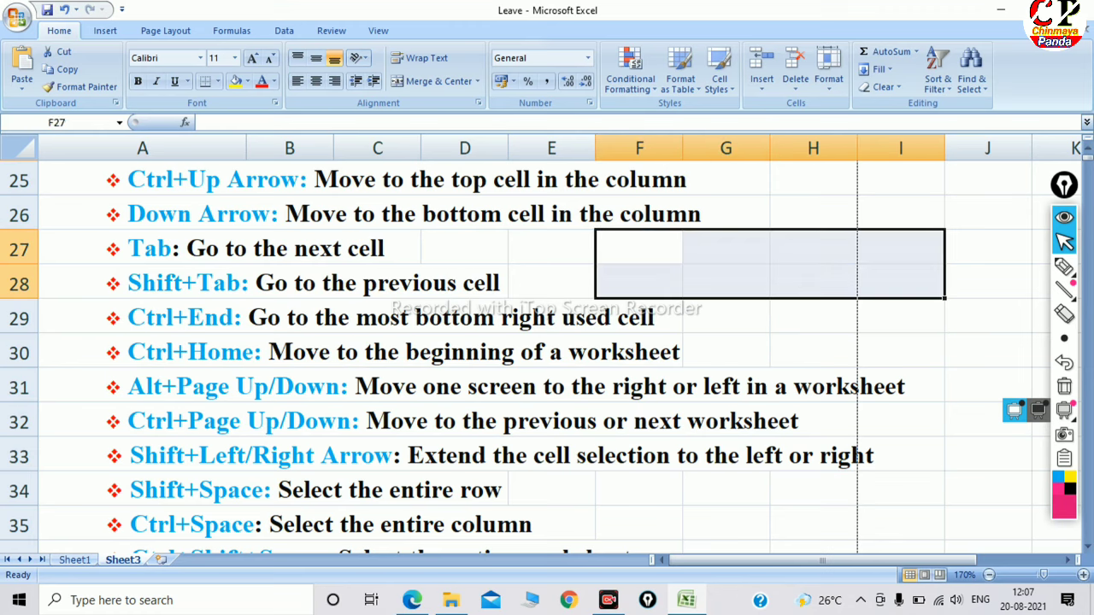
pyautogui.hotkey('shift', 'Left')
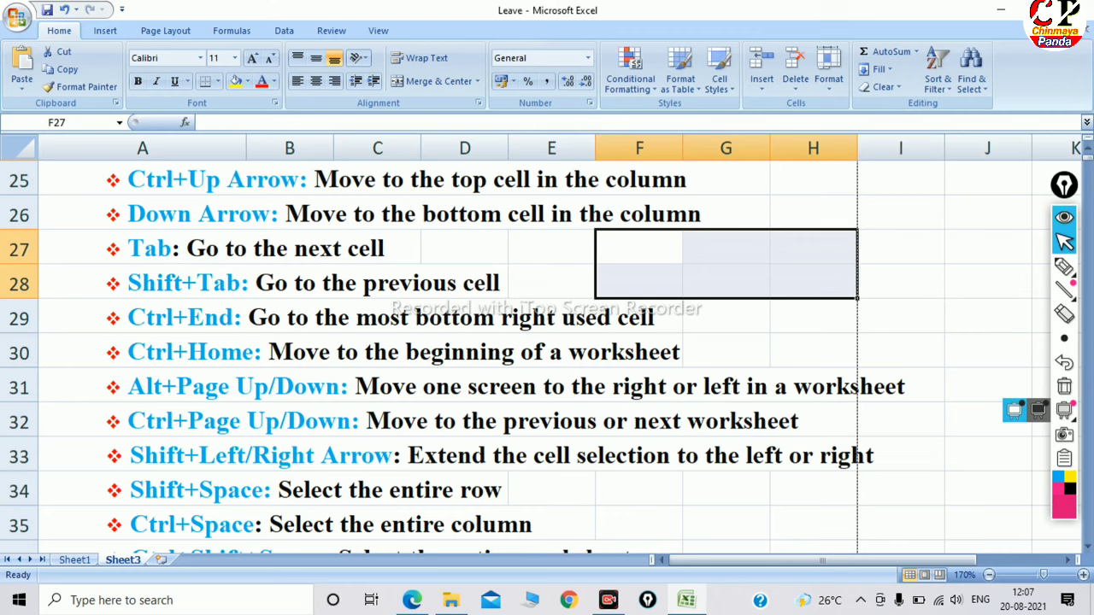
pyautogui.hotkey('shift', 'Right')
pyautogui.hotkey('shift', 'Right')
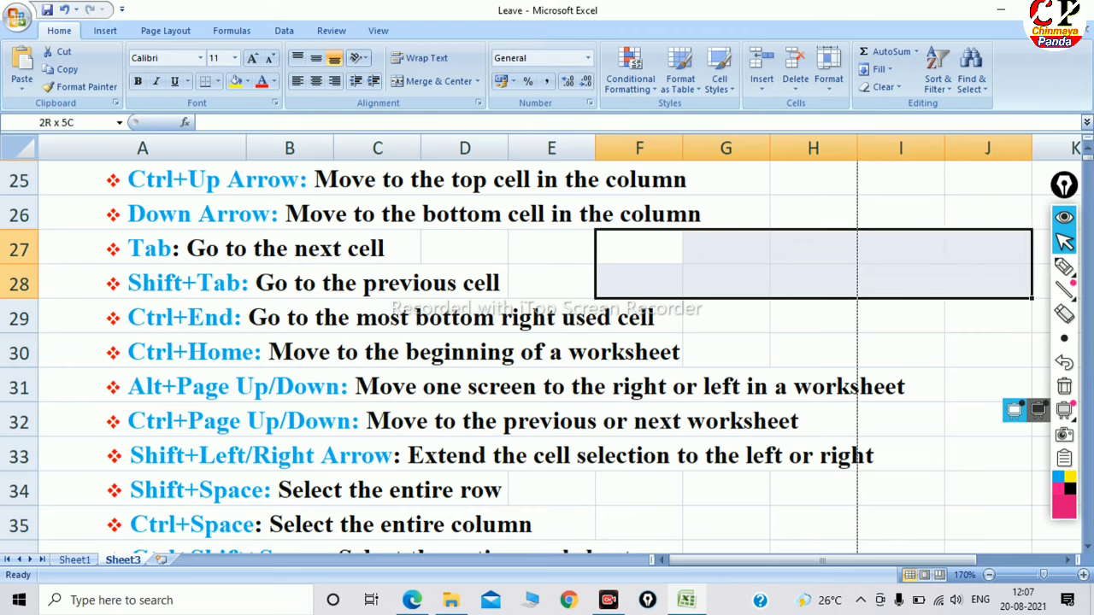
pyautogui.hotkey('shift', 'Left')
pyautogui.hotkey('shift', 'Left')
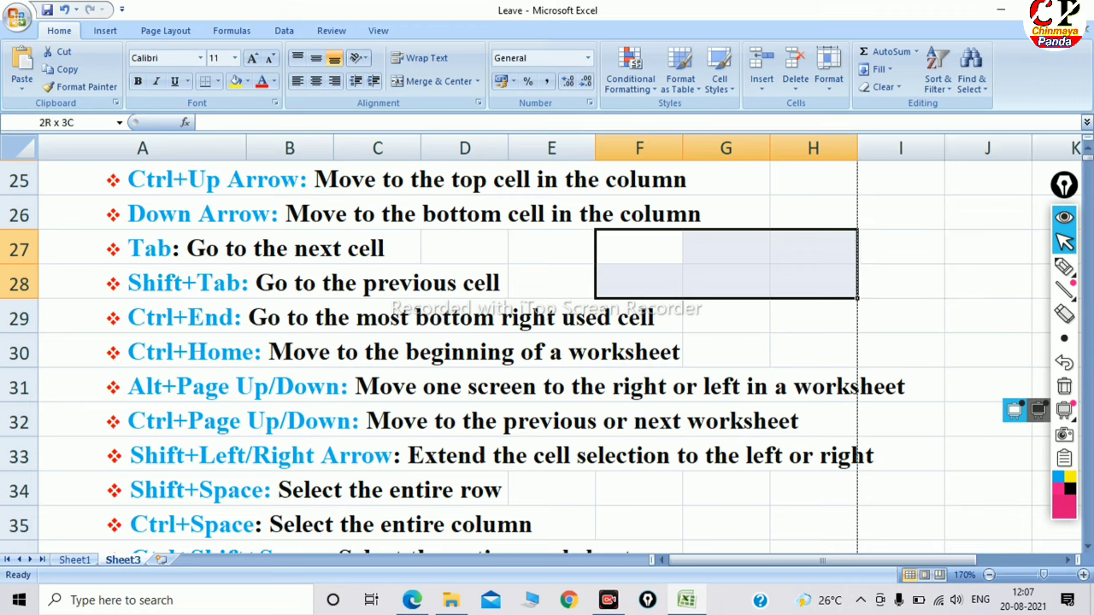
pyautogui.hotkey('shift', 'Left')
pyautogui.hotkey('shift', 'Left')
pyautogui.hotkey('shift', 'Left')
pyautogui.click(551, 248)
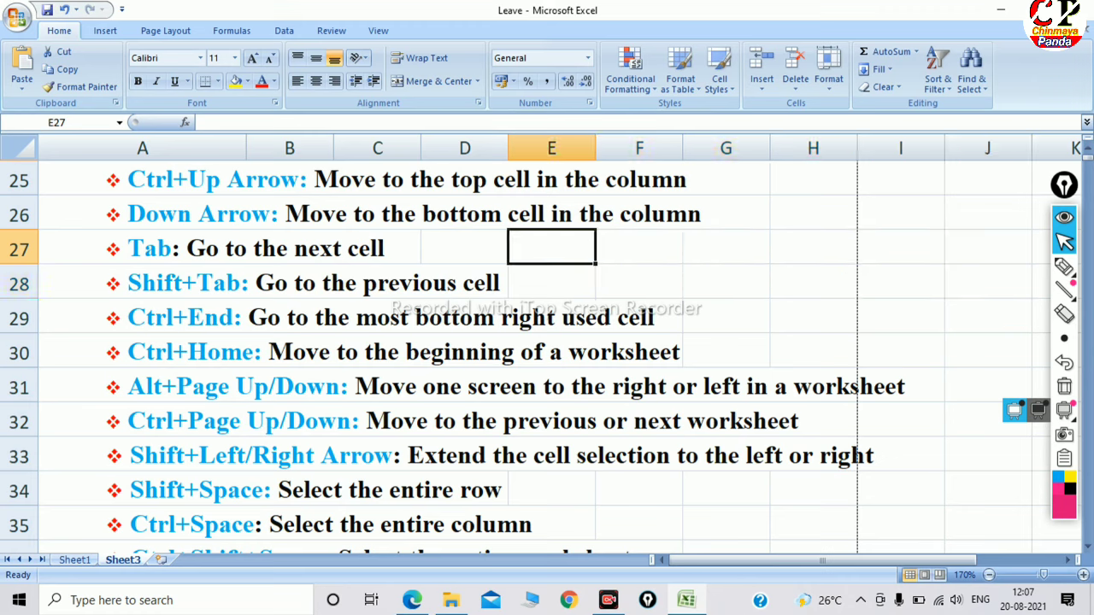
pyautogui.press('Tab')
pyautogui.press('Tab')
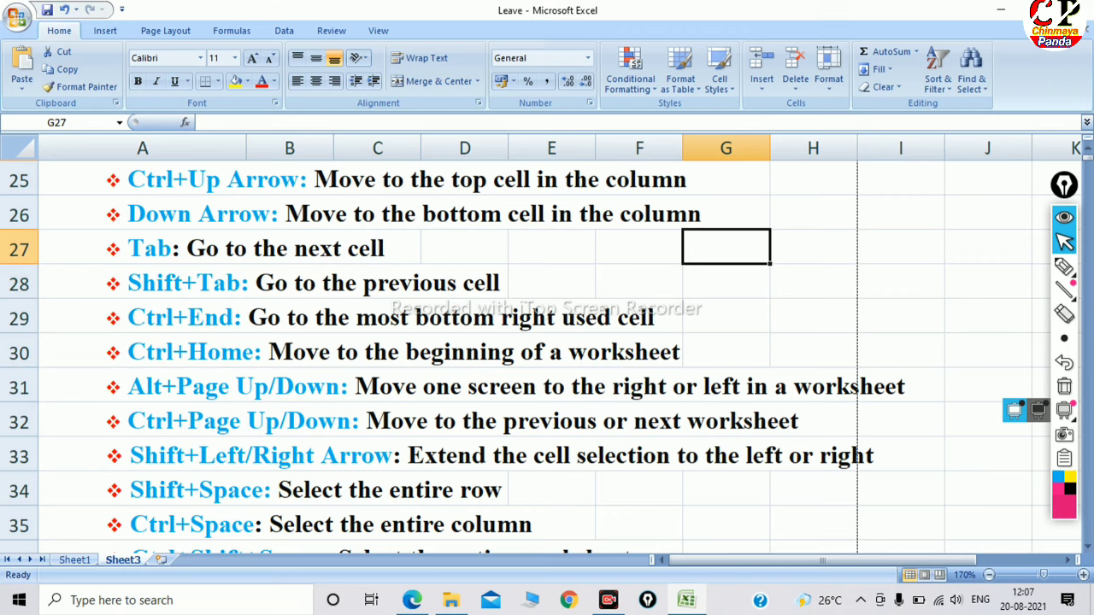
pyautogui.hotkey('ctrl', 'space')
pyautogui.click(812, 213)
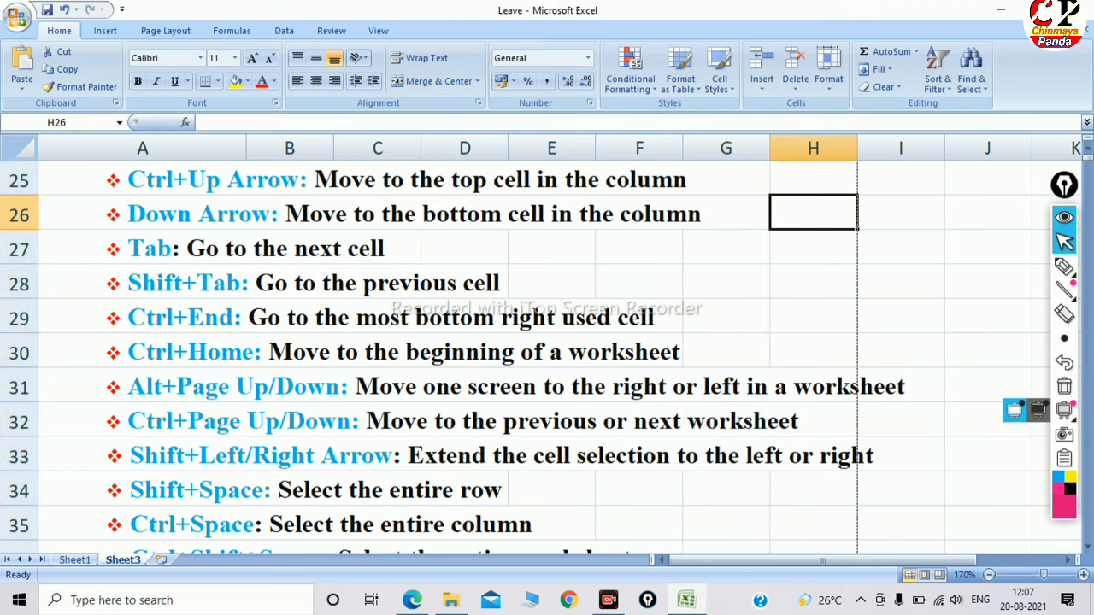
pyautogui.click(726, 147)
pyautogui.click(813, 213)
pyautogui.click(726, 213)
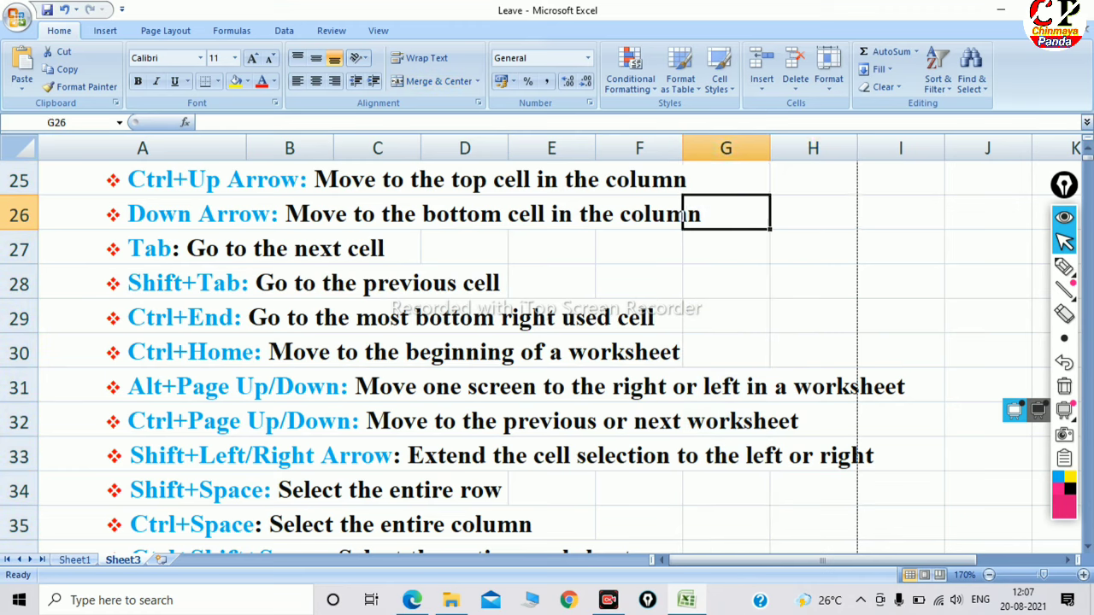
pyautogui.click(243, 219)
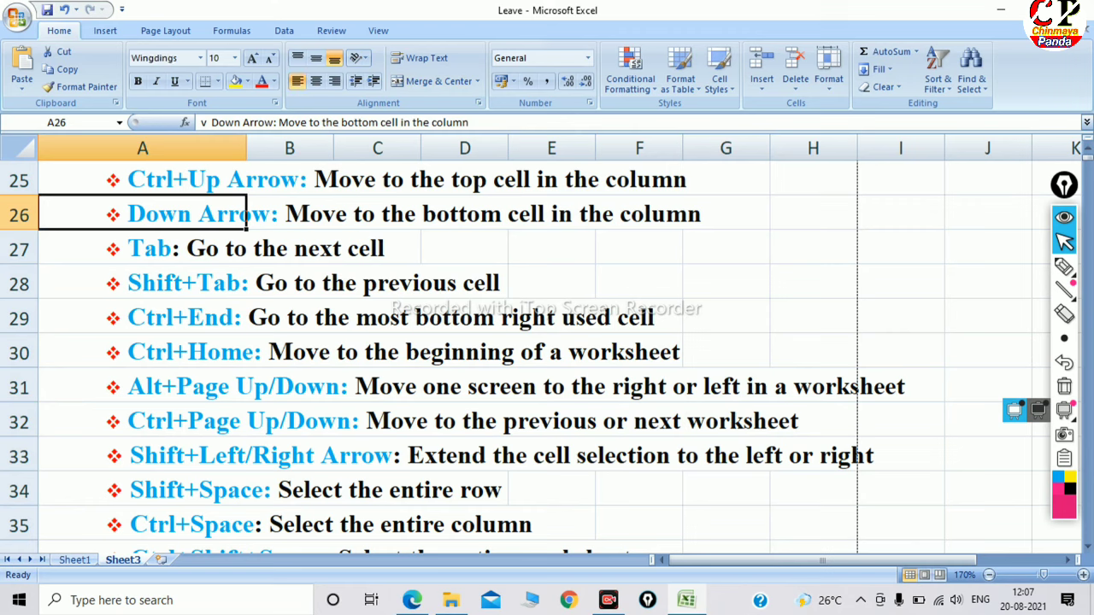
pyautogui.hotkey('shift', 'space')
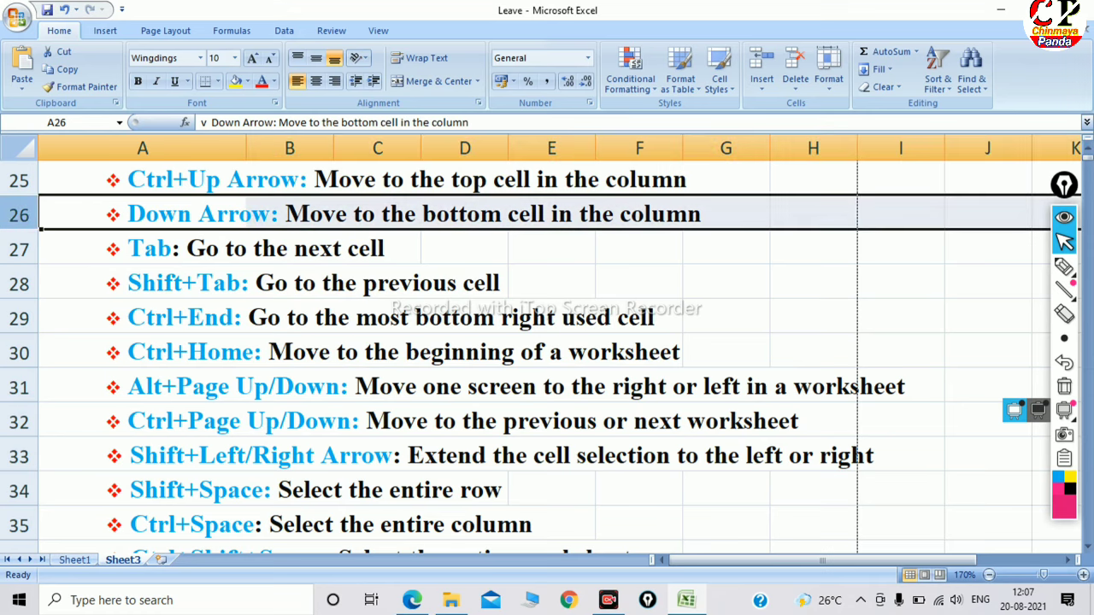
pyautogui.moveTo(821, 560); pyautogui.dragTo(916, 560)
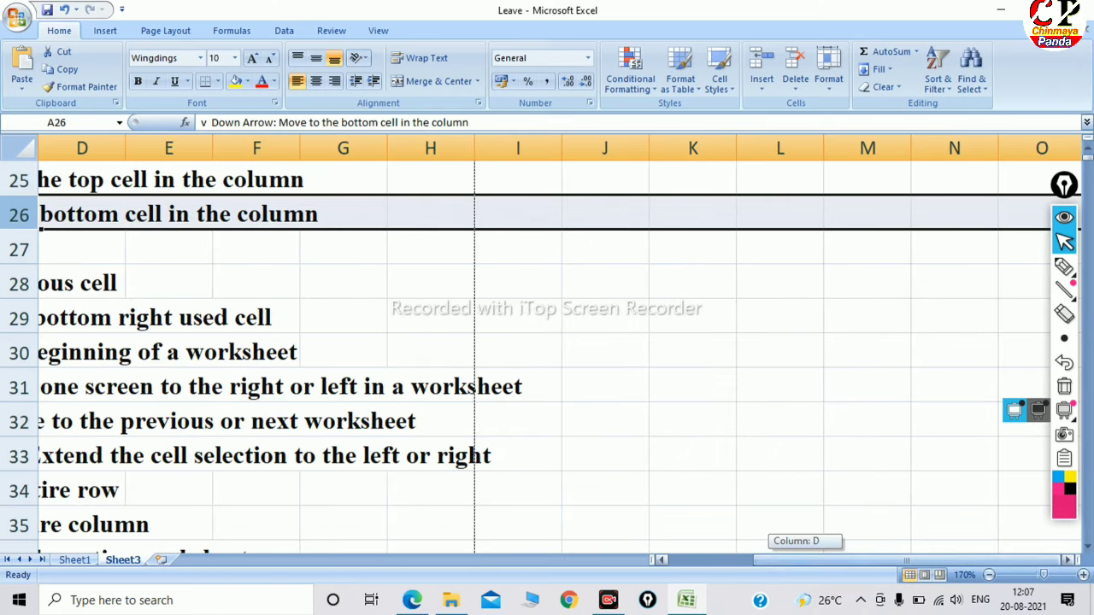
pyautogui.moveTo(906, 560); pyautogui.dragTo(812, 560)
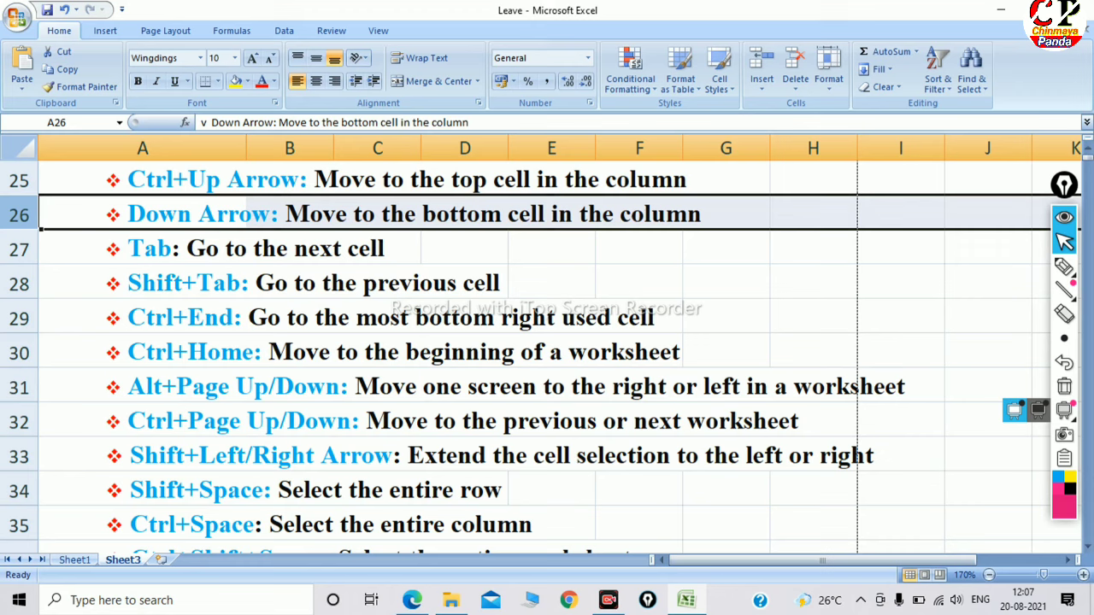
pyautogui.scroll(-2, 547, 351)
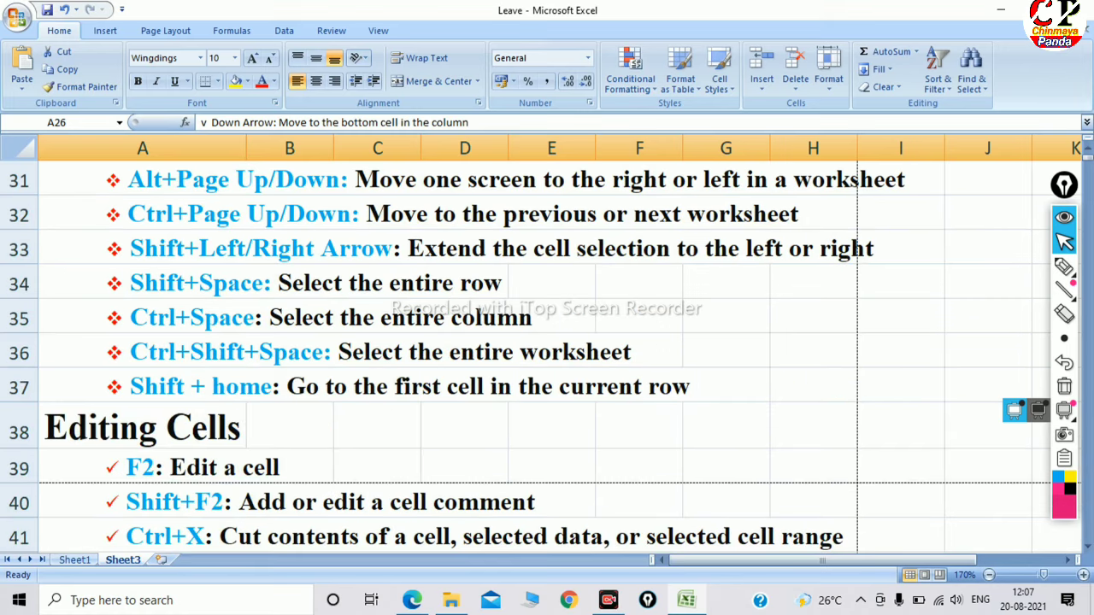
pyautogui.scroll(1, 548, 351)
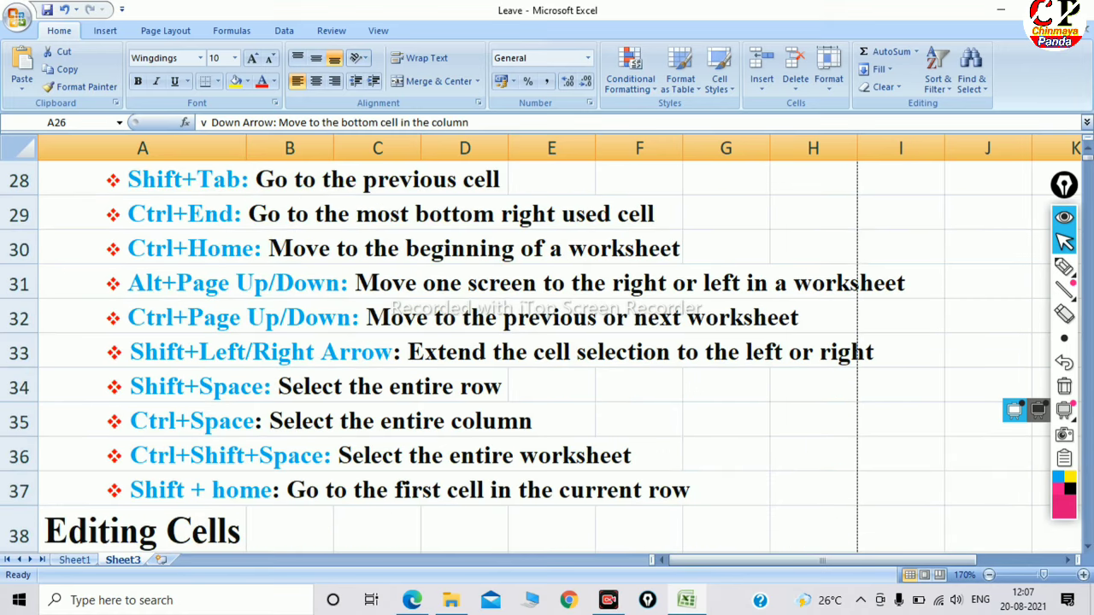
pyautogui.click(640, 418)
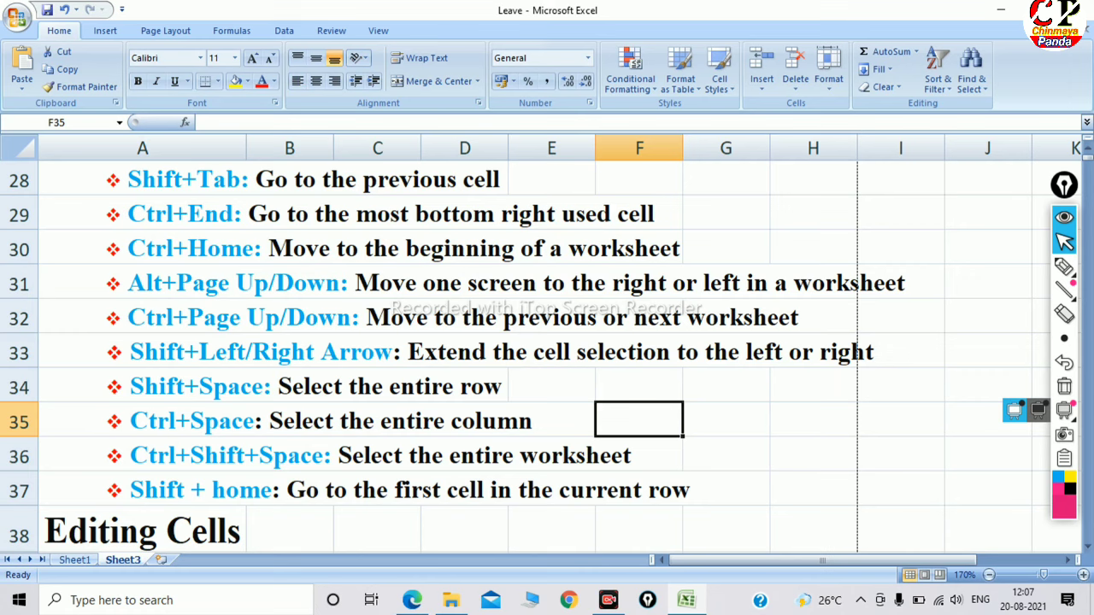
pyautogui.click(142, 148)
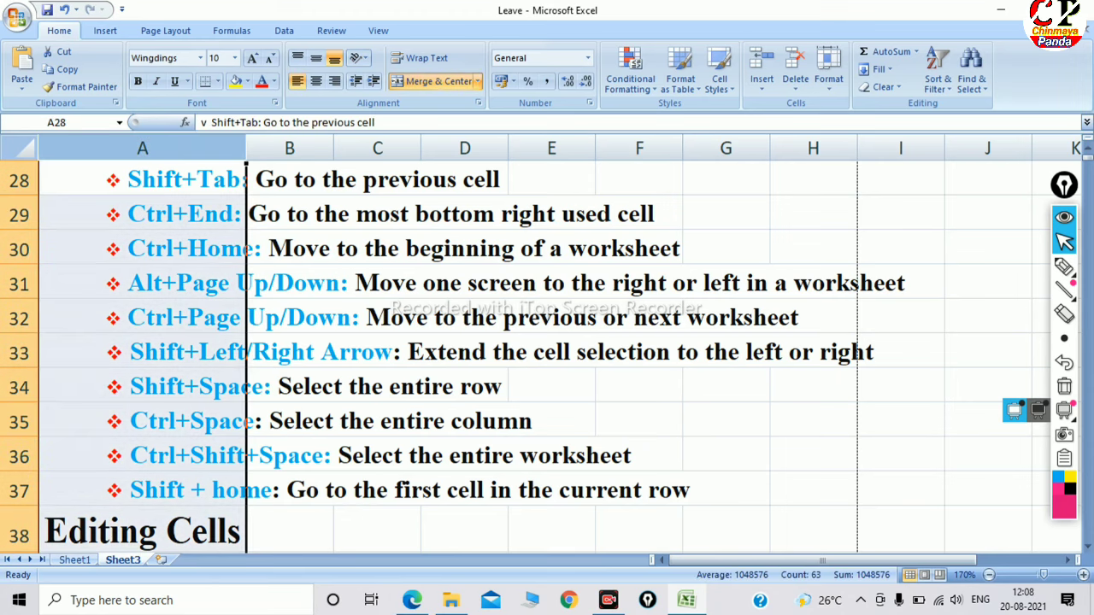
pyautogui.click(142, 214)
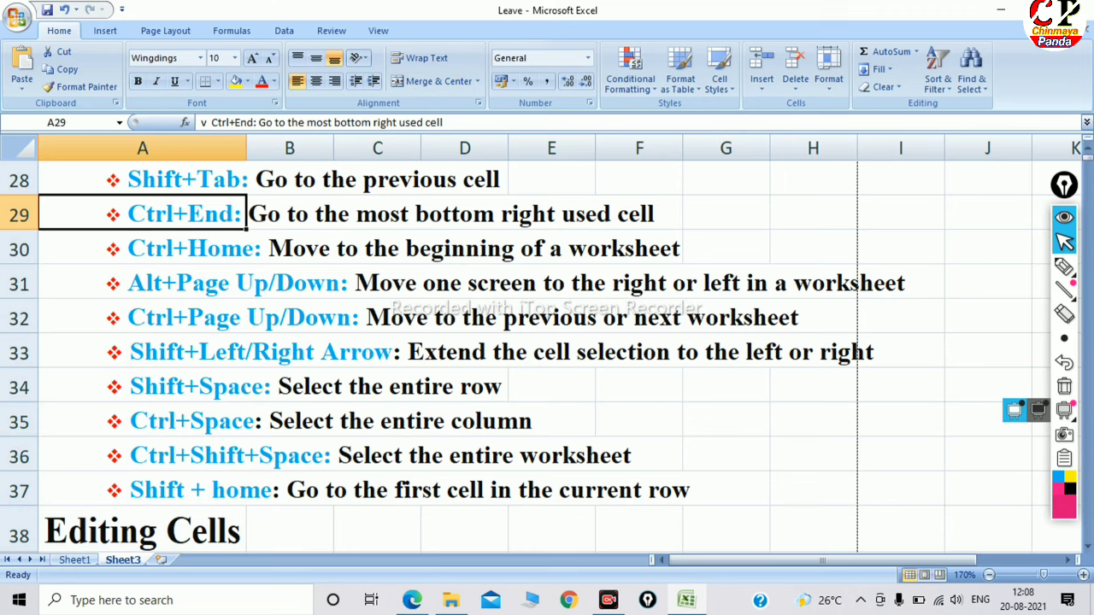
pyautogui.hotkey('ctrl', 'a')
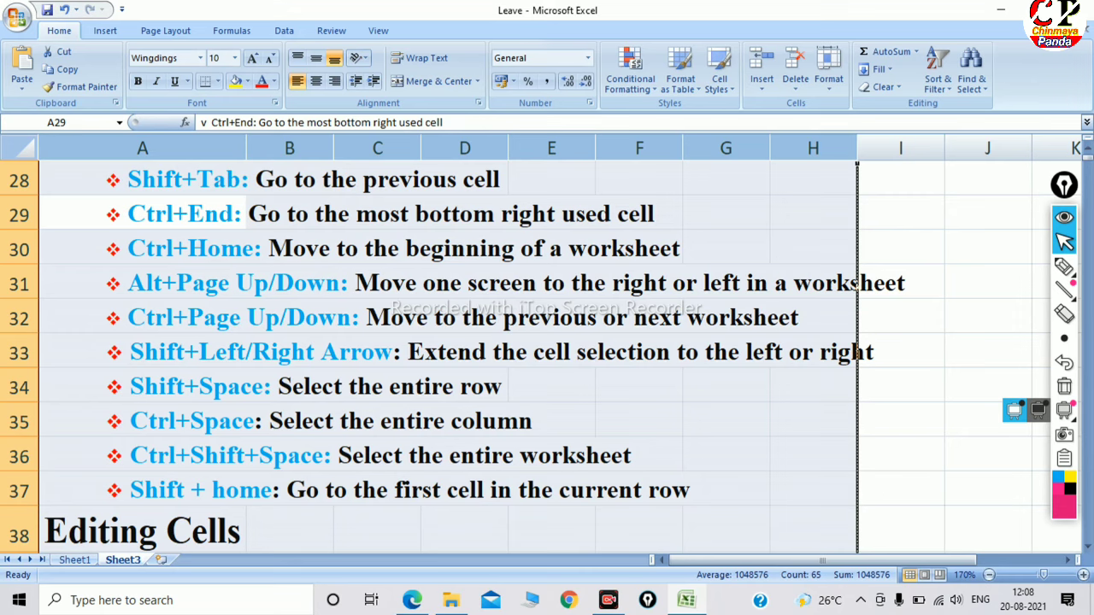
pyautogui.click(726, 419)
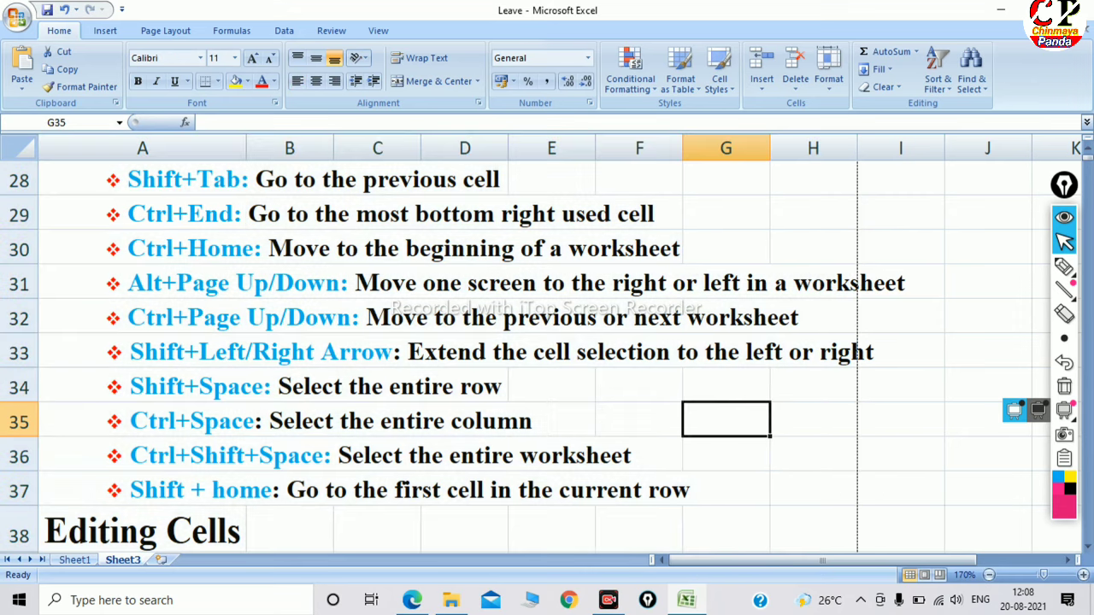
pyautogui.click(640, 384)
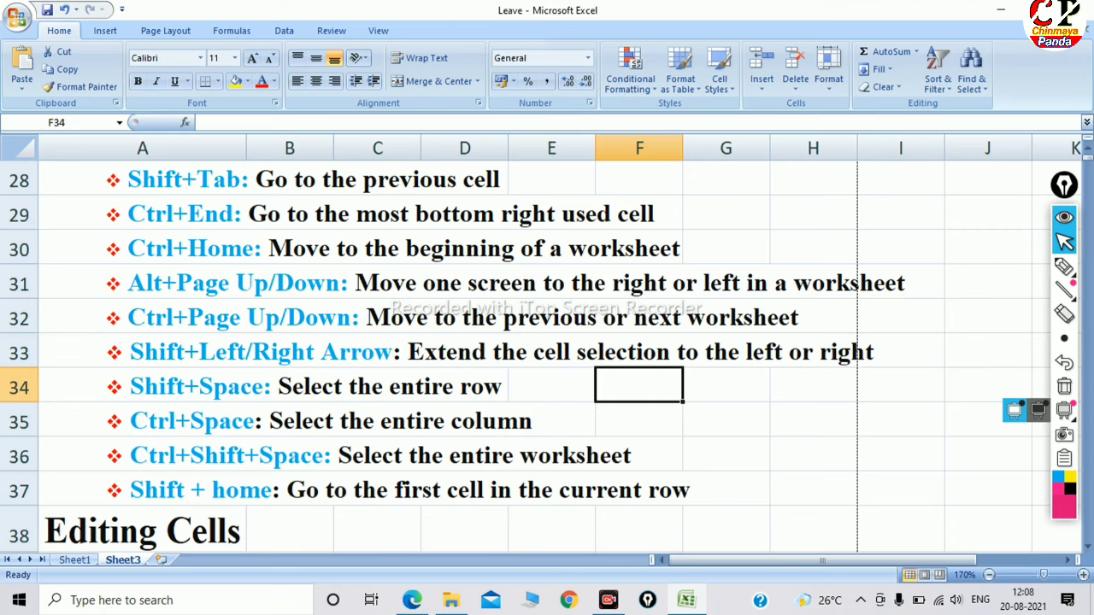
pyautogui.scroll(-1, 547, 342)
pyautogui.scroll(1, 547, 342)
pyautogui.click(142, 490)
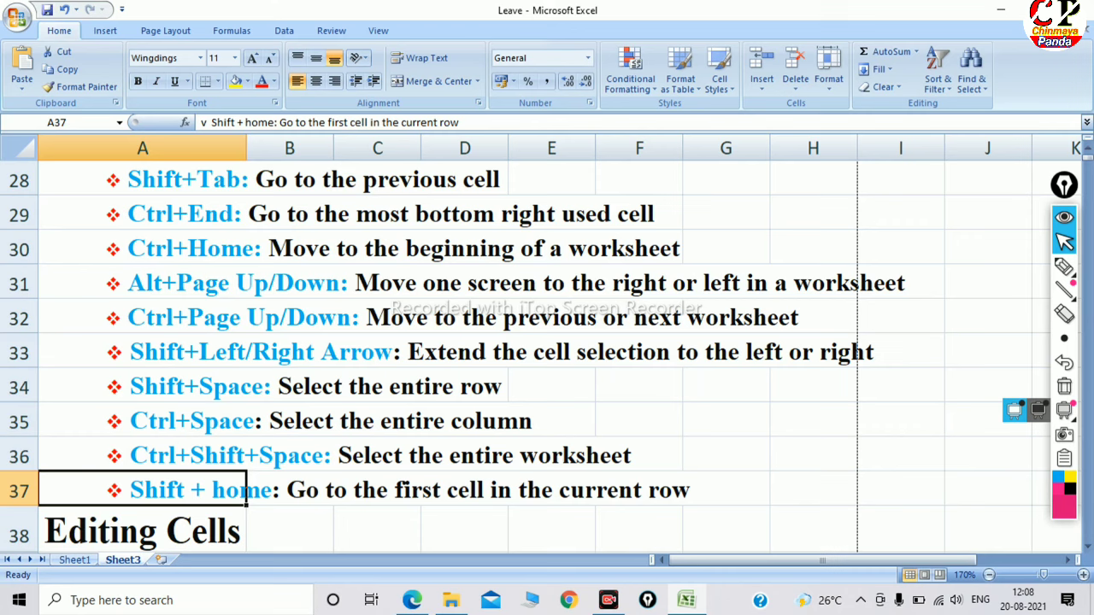
# Step: Extend a selection from F35 with Shift+Home, then select row 35 from column A to I
pyautogui.click(639, 419)
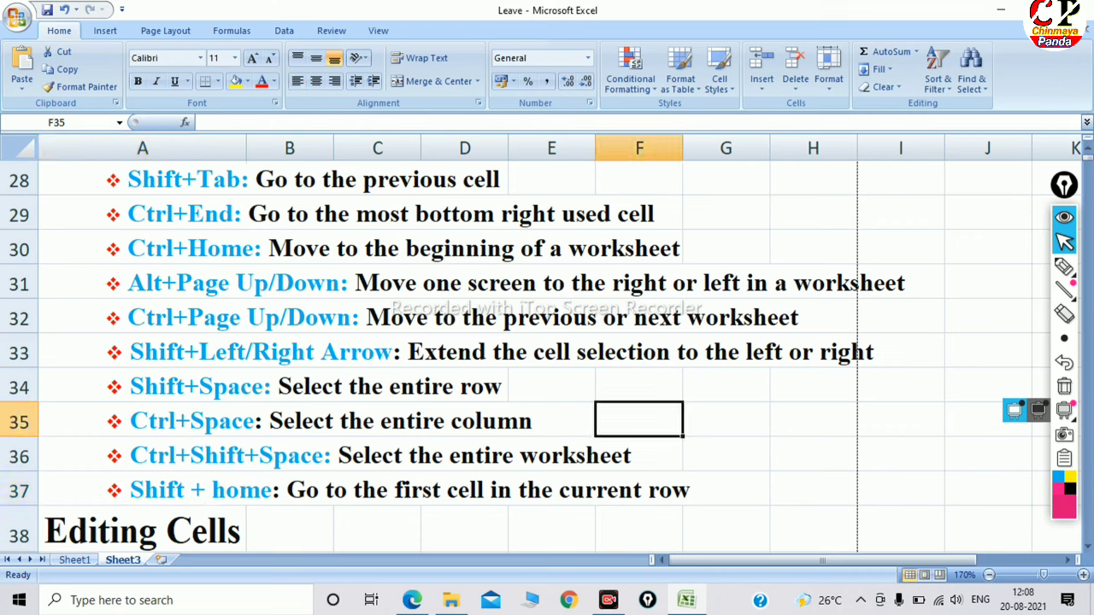
pyautogui.hotkey('shift', 'Home')
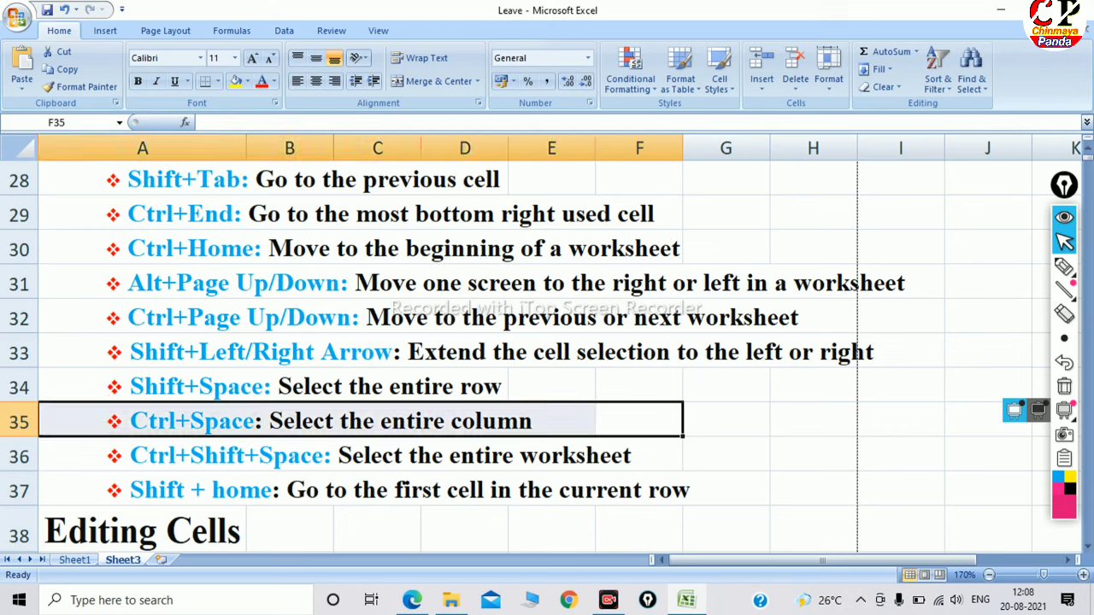
pyautogui.click(726, 419)
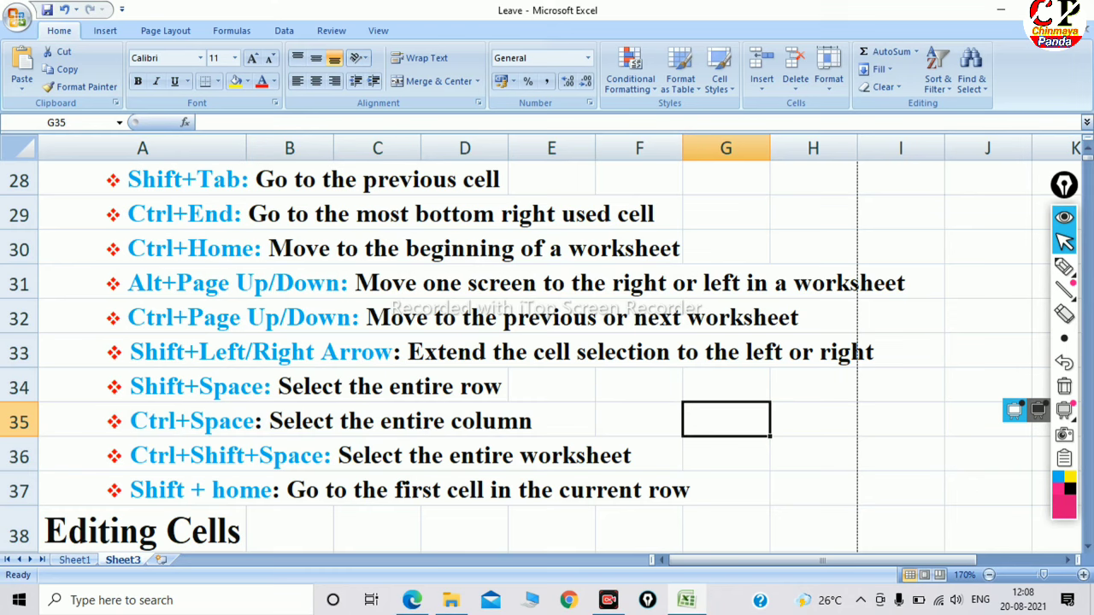
pyautogui.click(901, 419)
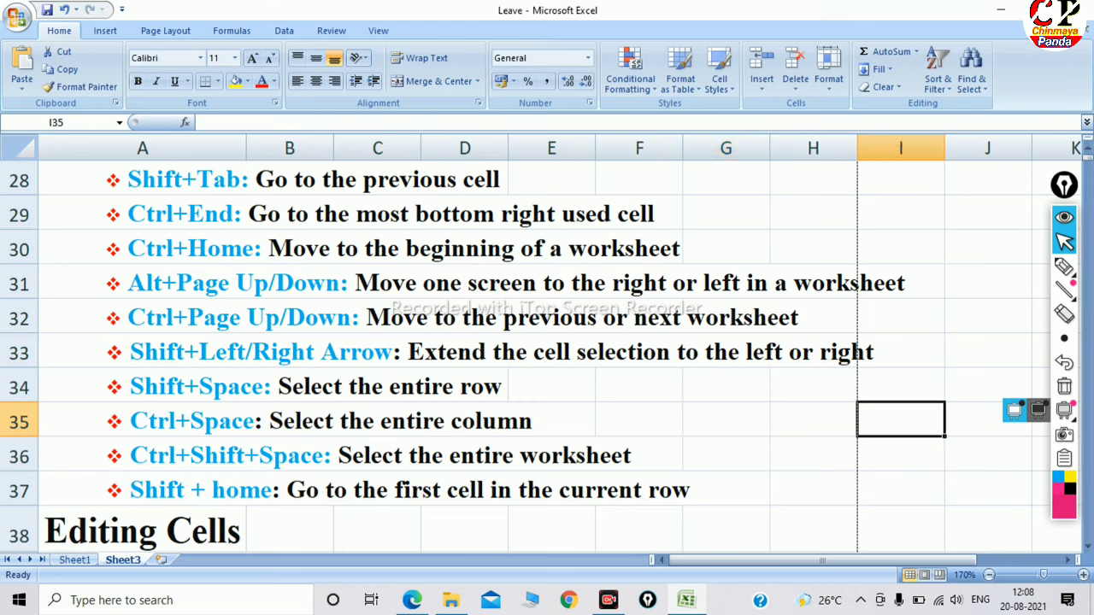
pyautogui.moveTo(901, 419); pyautogui.dragTo(86, 419)
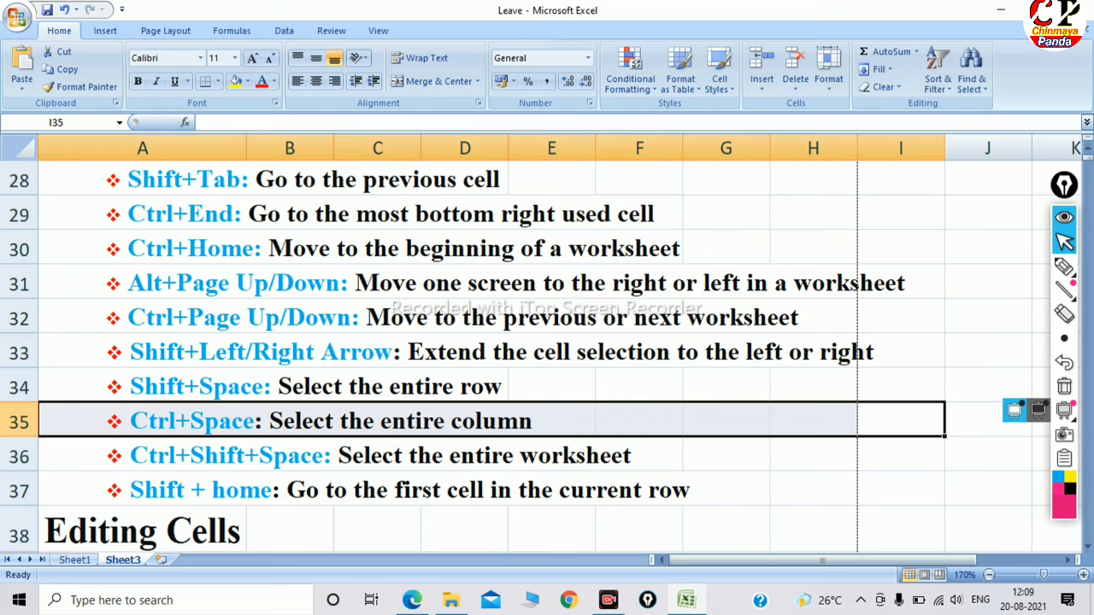
pyautogui.click(813, 454)
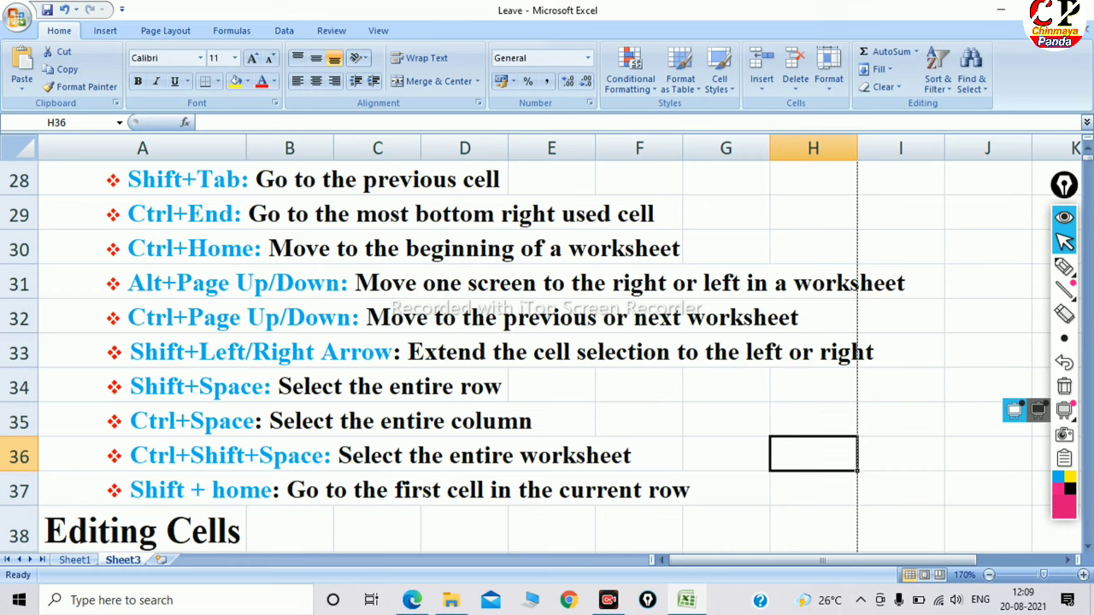
# Step: Select the entire worksheet with Ctrl+Shift+Space twice, then switch to the Edge PDF
pyautogui.hotkey('ctrl', 'shift', 'space')
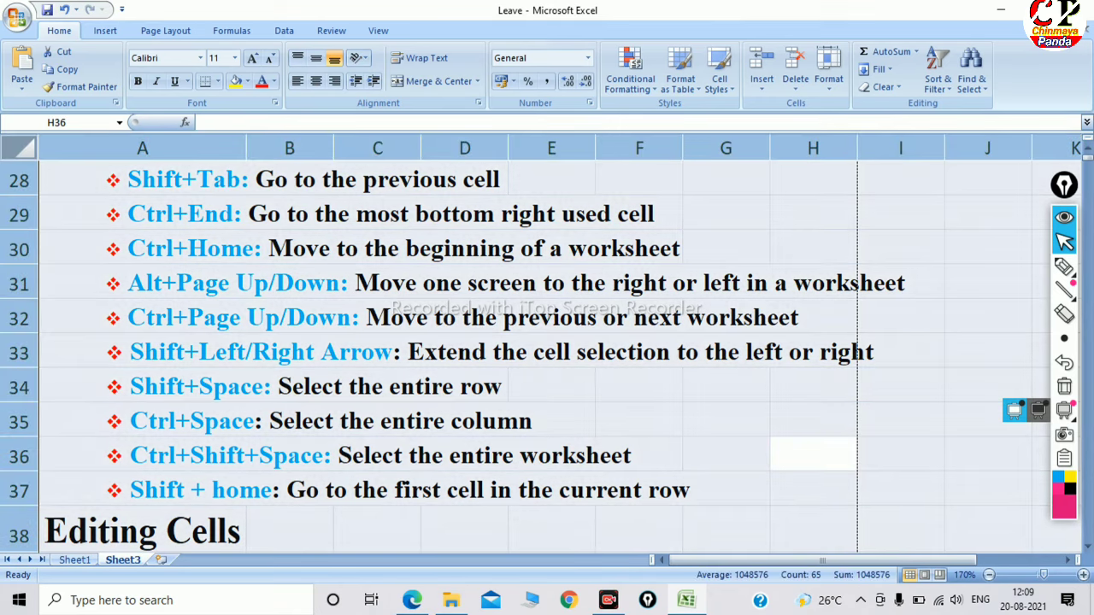
pyautogui.click(639, 386)
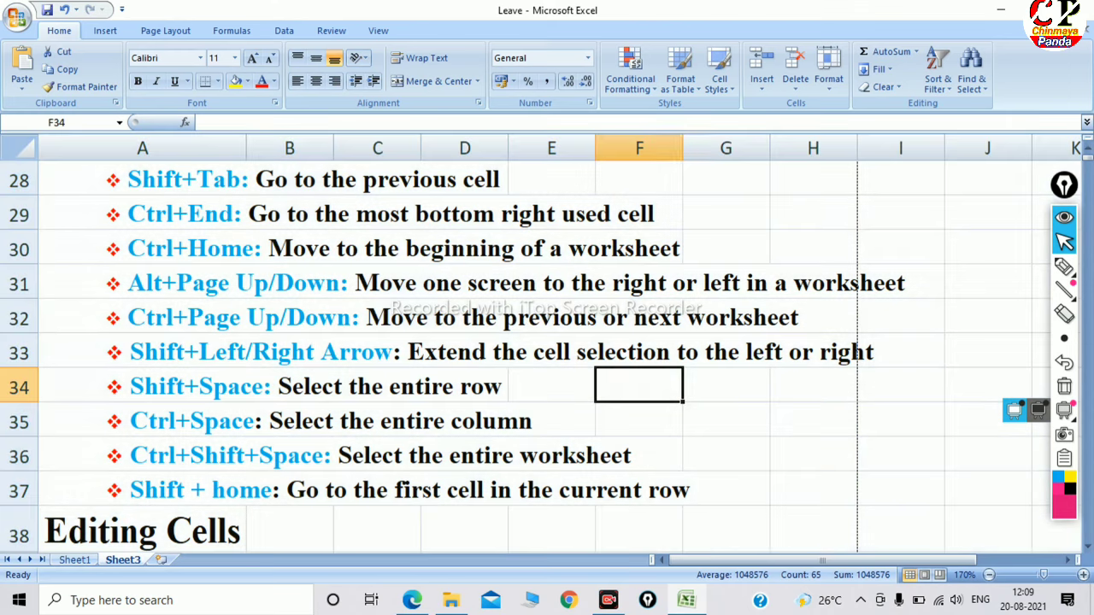
pyautogui.click(464, 386)
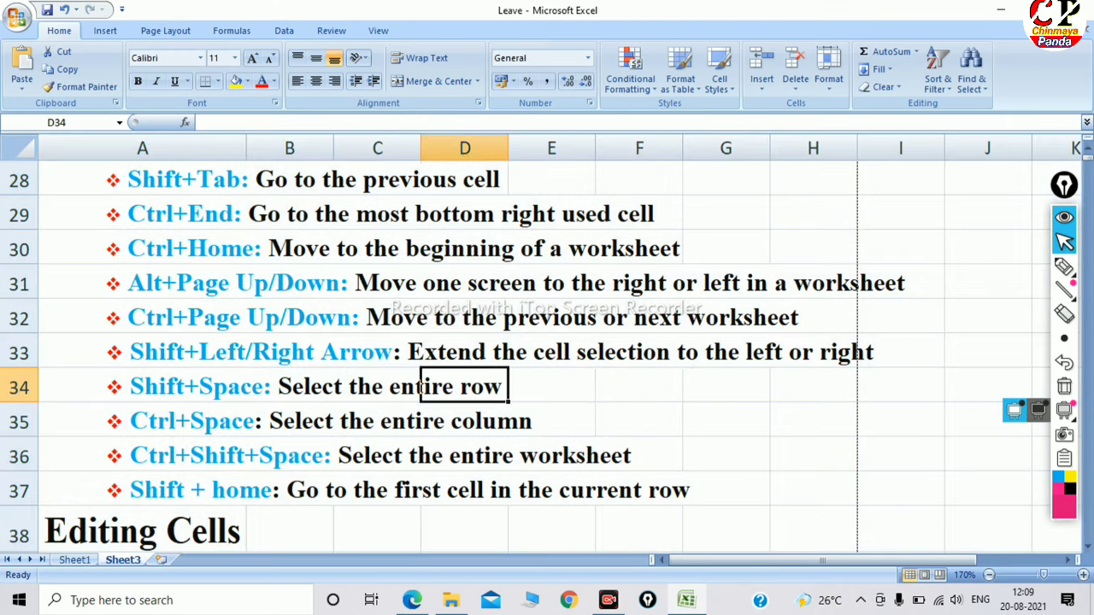
pyautogui.press('Right')
pyautogui.press('Right')
pyautogui.press('Left')
pyautogui.press('Left')
pyautogui.hotkey('ctrl', 'shift', 'space')
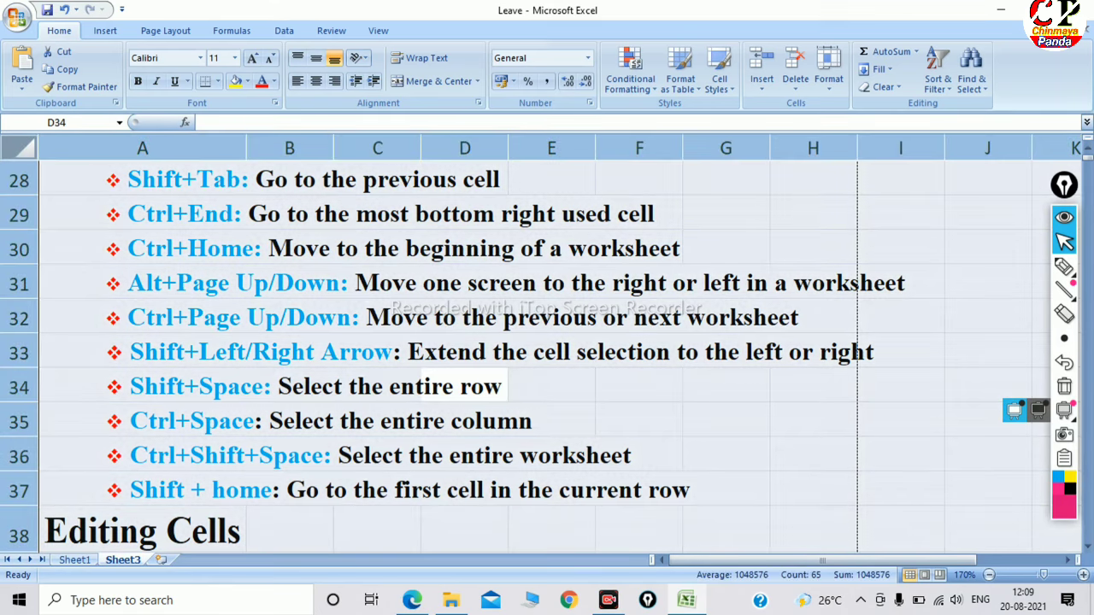
pyautogui.click(640, 419)
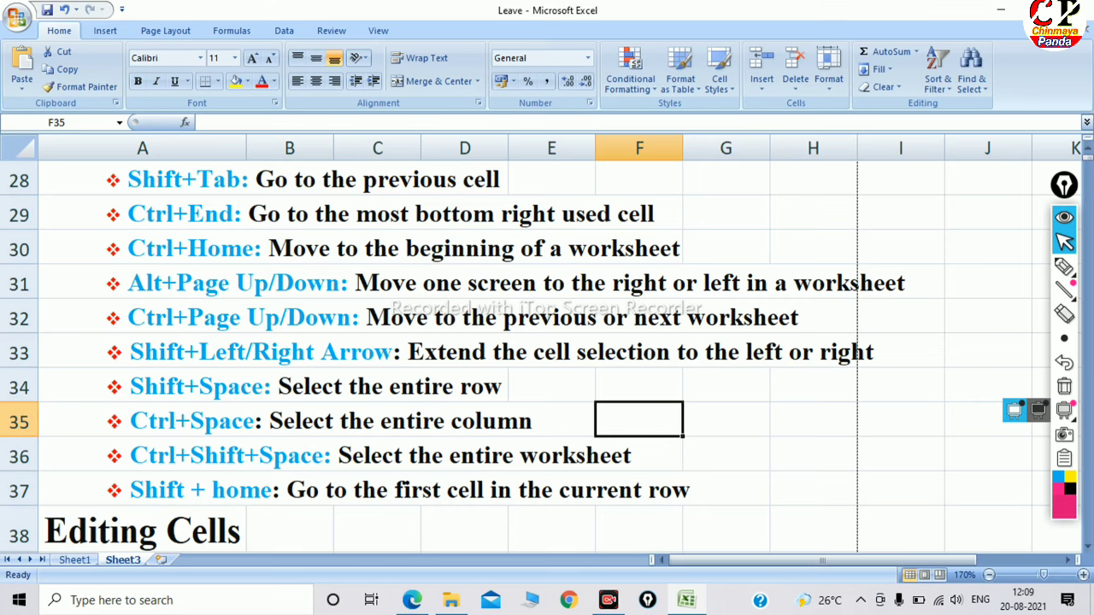
pyautogui.hotkey('alt', 'Tab')
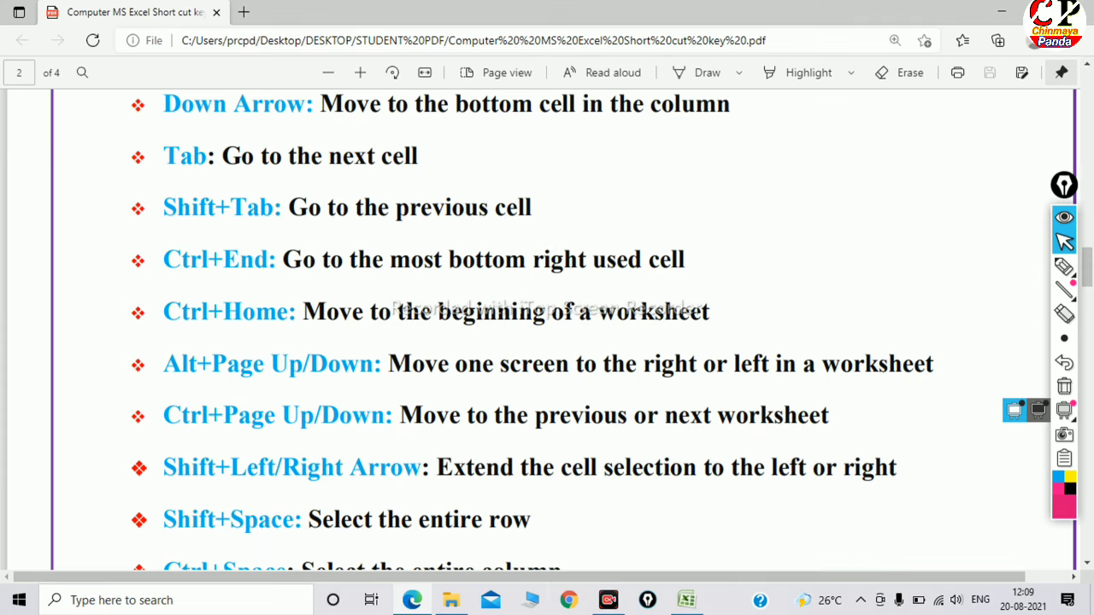
# Step: Scroll through page 2 of the PDF down to the Editing Cells heading on page 3
pyautogui.hscroll(1, 540, 336)
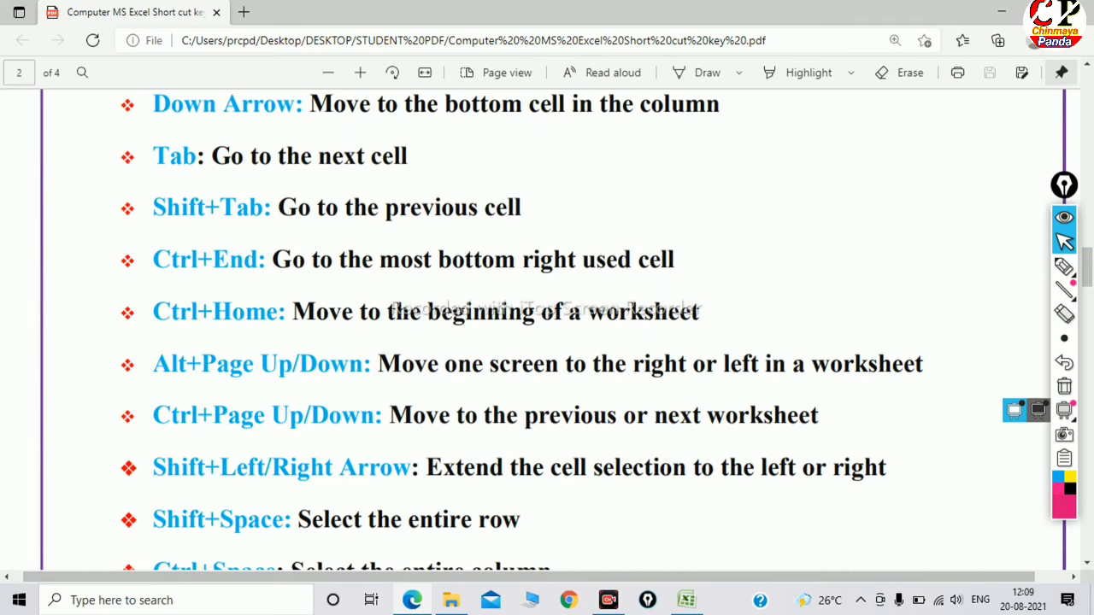
pyautogui.scroll(-2, 547, 325)
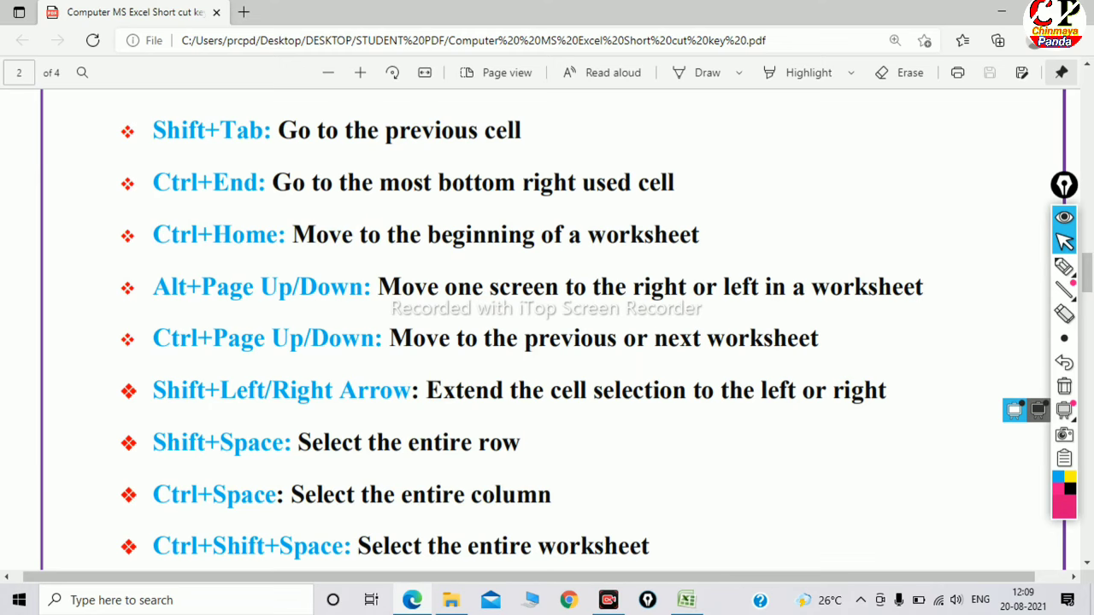
pyautogui.scroll(-2, 547, 325)
pyautogui.scroll(-2, 547, 325)
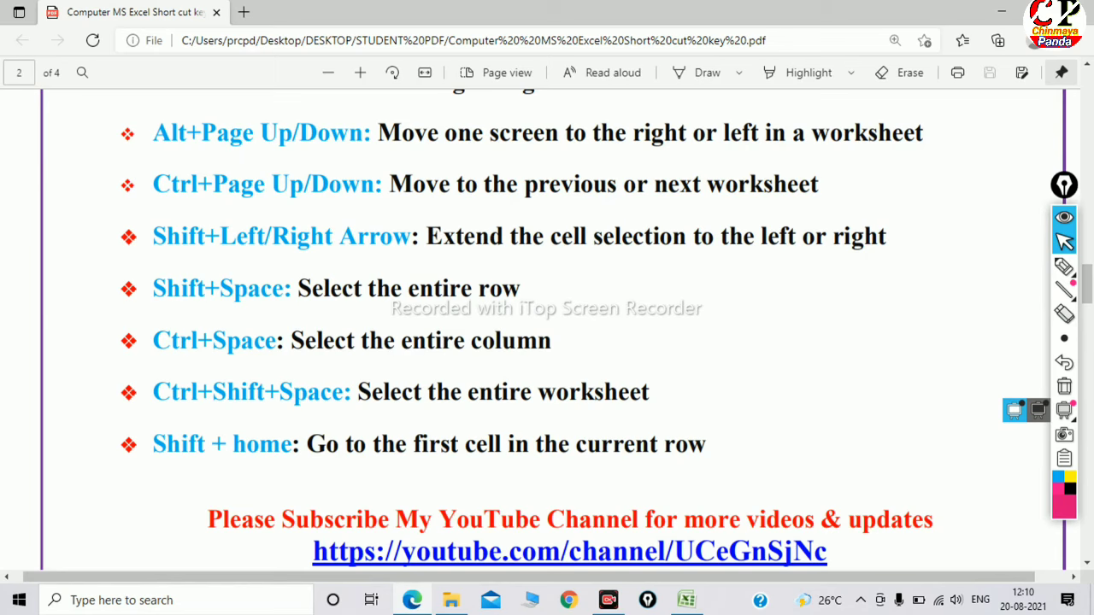
pyautogui.scroll(-1, 547, 325)
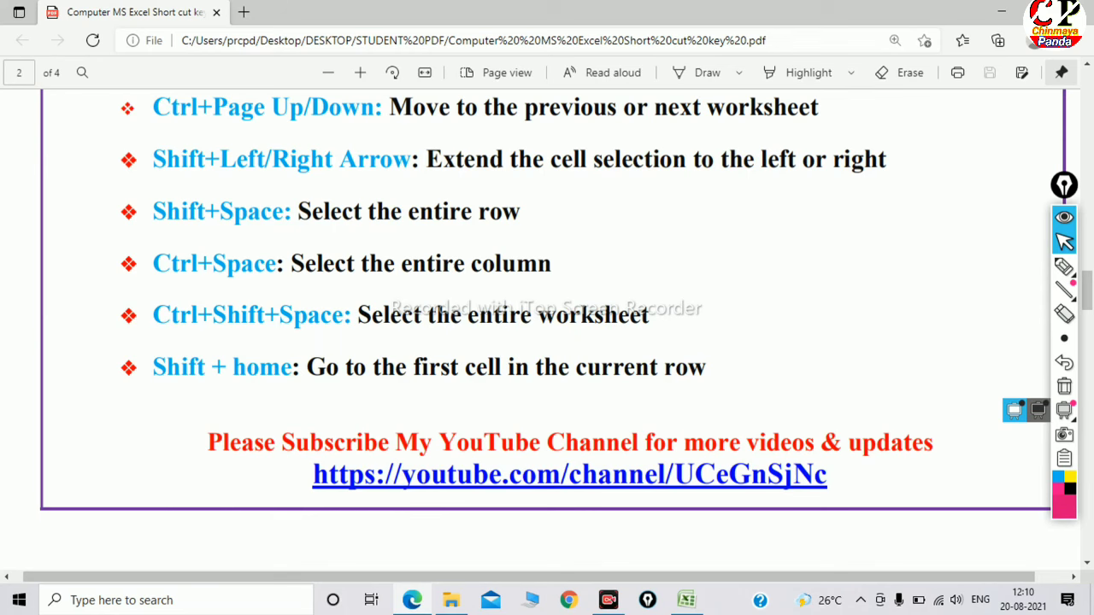
pyautogui.scroll(-2, 547, 398)
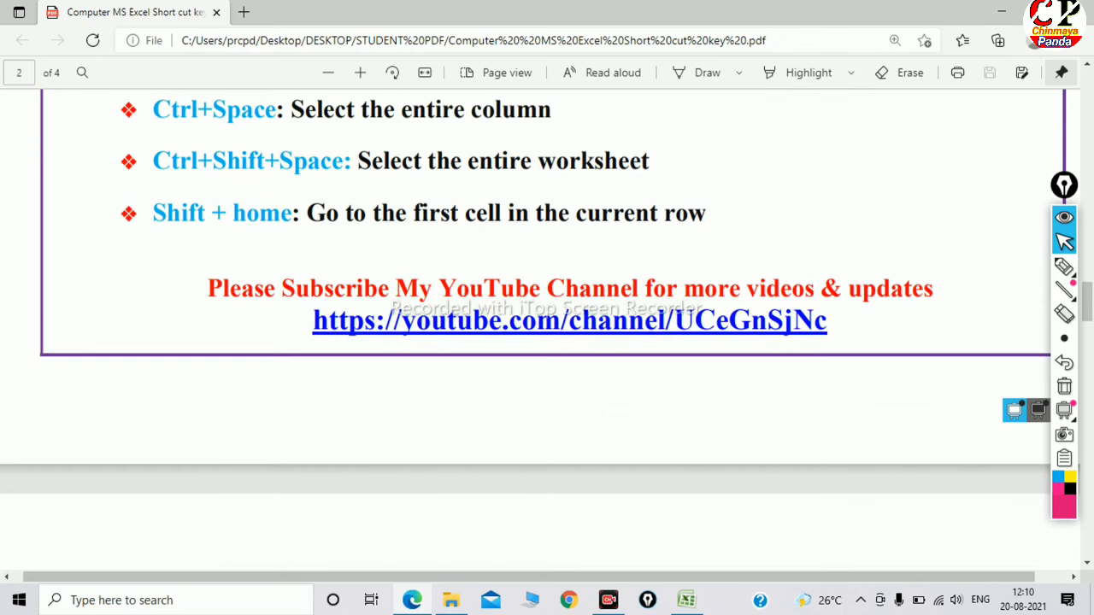
pyautogui.scroll(5, 547, 397)
pyautogui.scroll(2, 547, 341)
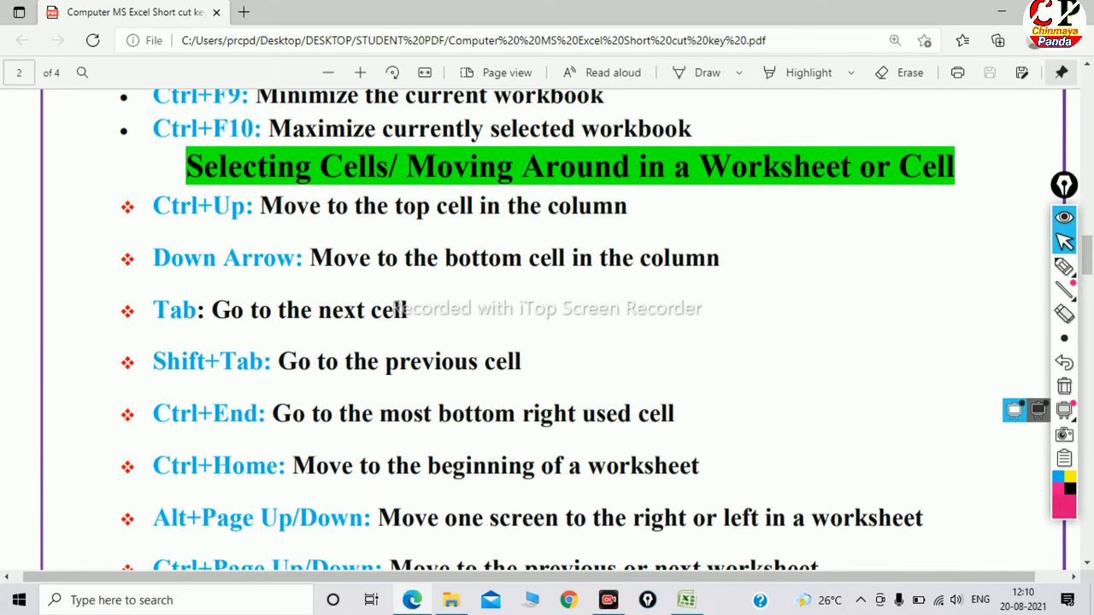
pyautogui.scroll(-3, 547, 330)
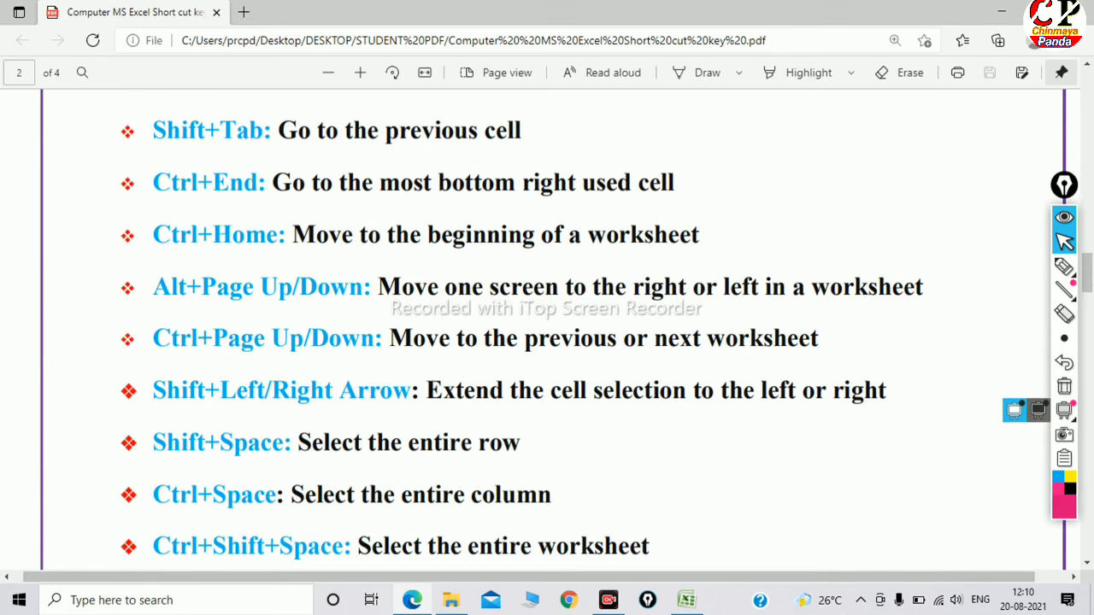
pyautogui.scroll(-3, 547, 330)
pyautogui.scroll(-4, 547, 330)
pyautogui.scroll(-2, 547, 330)
pyautogui.scroll(-1, 547, 128)
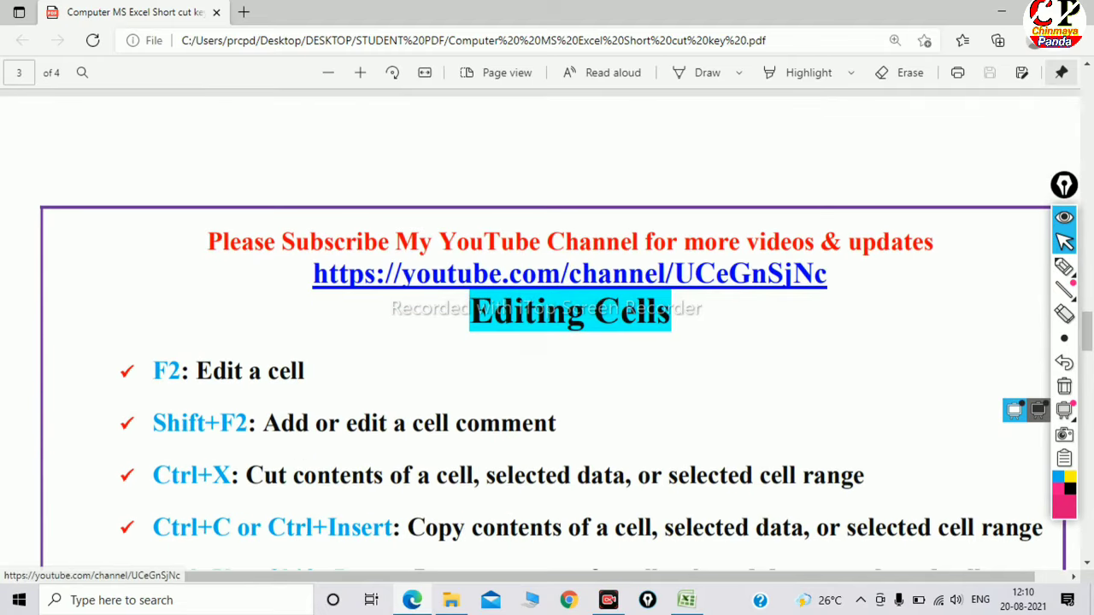
pyautogui.scroll(-2, 547, 128)
pyautogui.scroll(-1, 547, 330)
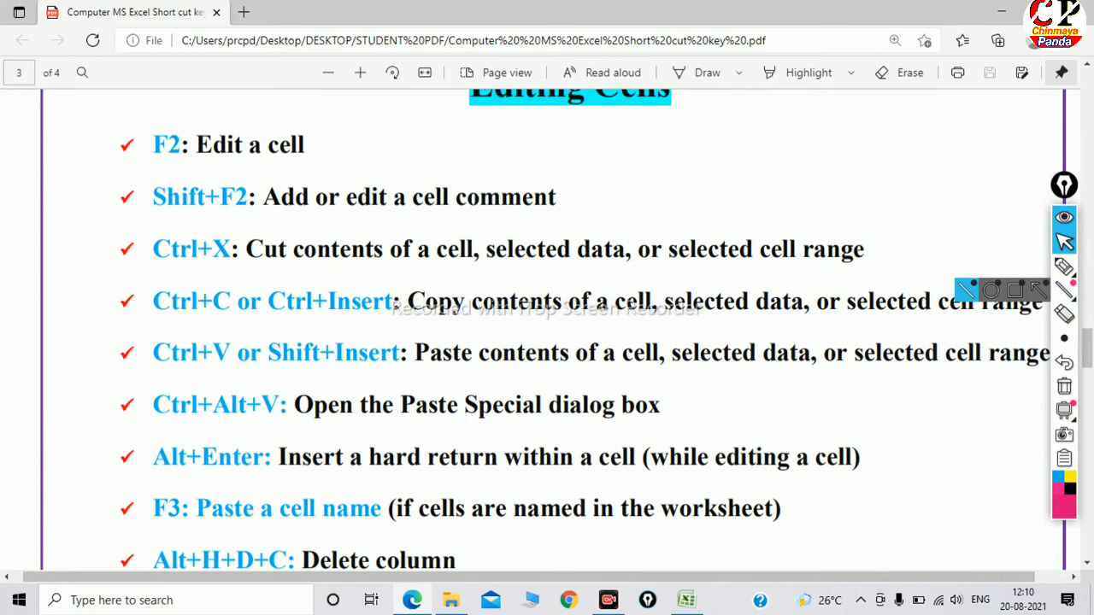
# Step: With the highlighter, box F2 and underline Shift+F2, Ctrl+X, Ctrl+C, Ctrl+V, Ctrl+Insert and Shift+Insert
pyautogui.moveTo(1064, 267)
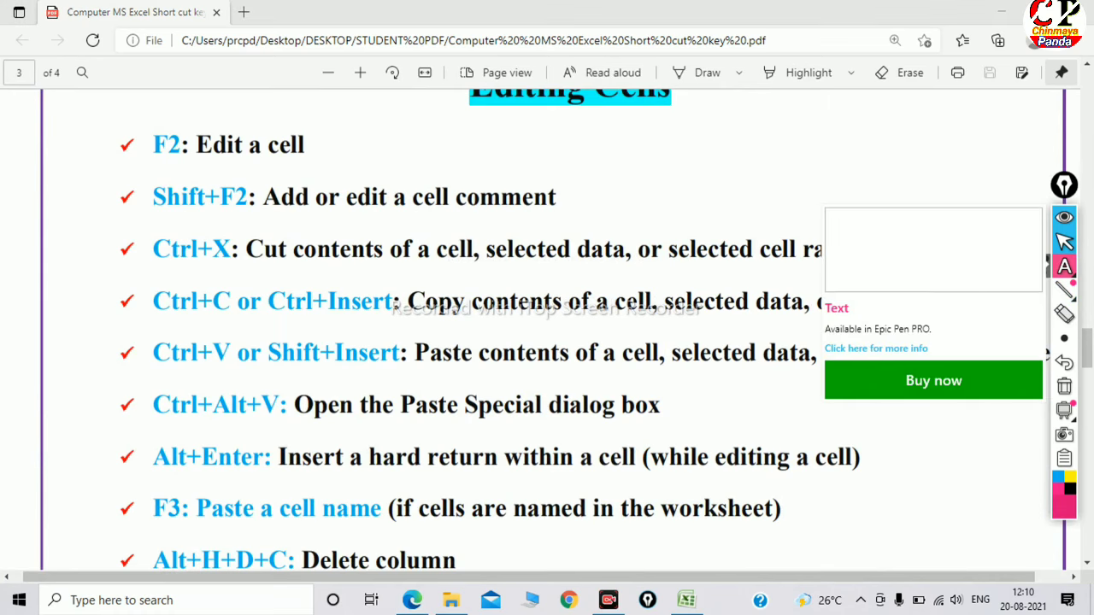
pyautogui.click(1020, 265)
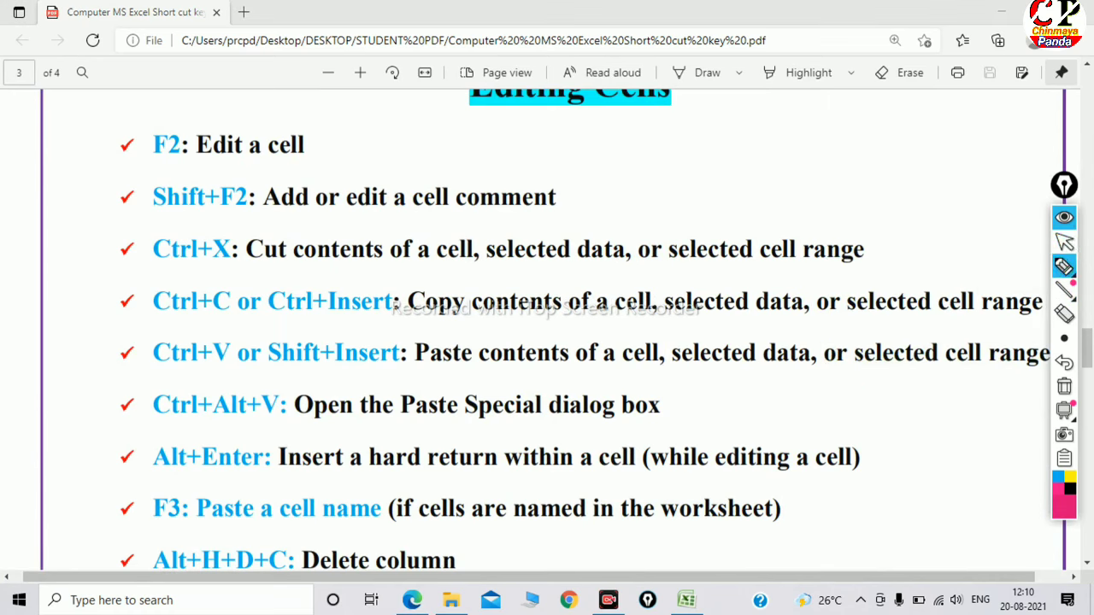
pyautogui.moveTo(121, 161); pyautogui.dragTo(363, 174)
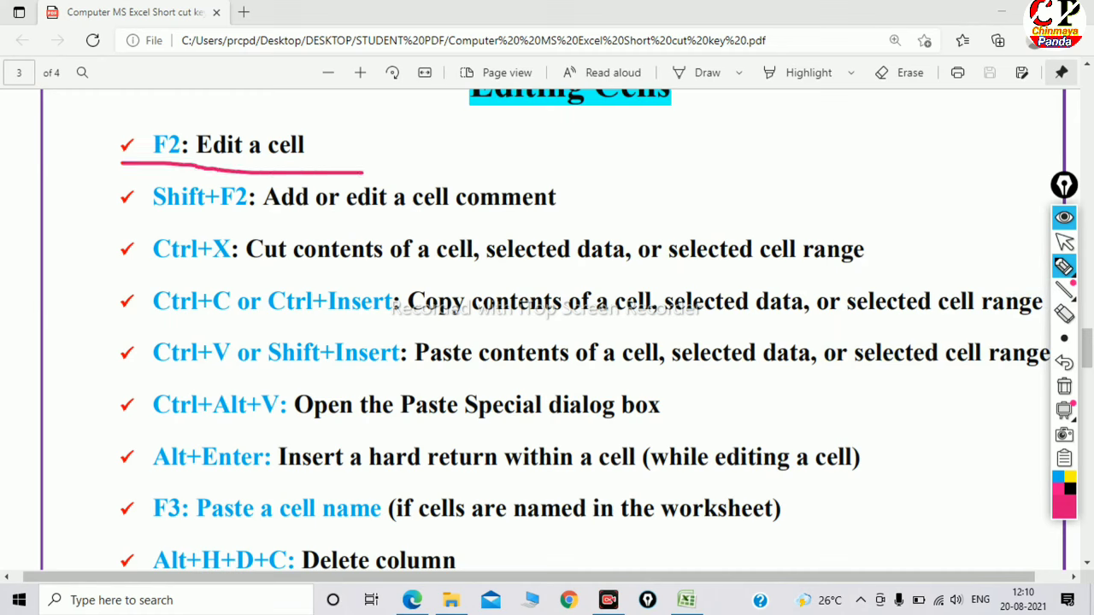
pyautogui.moveTo(354, 119); pyautogui.dragTo(354, 172)
pyautogui.moveTo(354, 118)
pyautogui.mouseDown()
pyautogui.moveTo(94, 137)
pyautogui.moveTo(164, 165)
pyautogui.mouseUp()
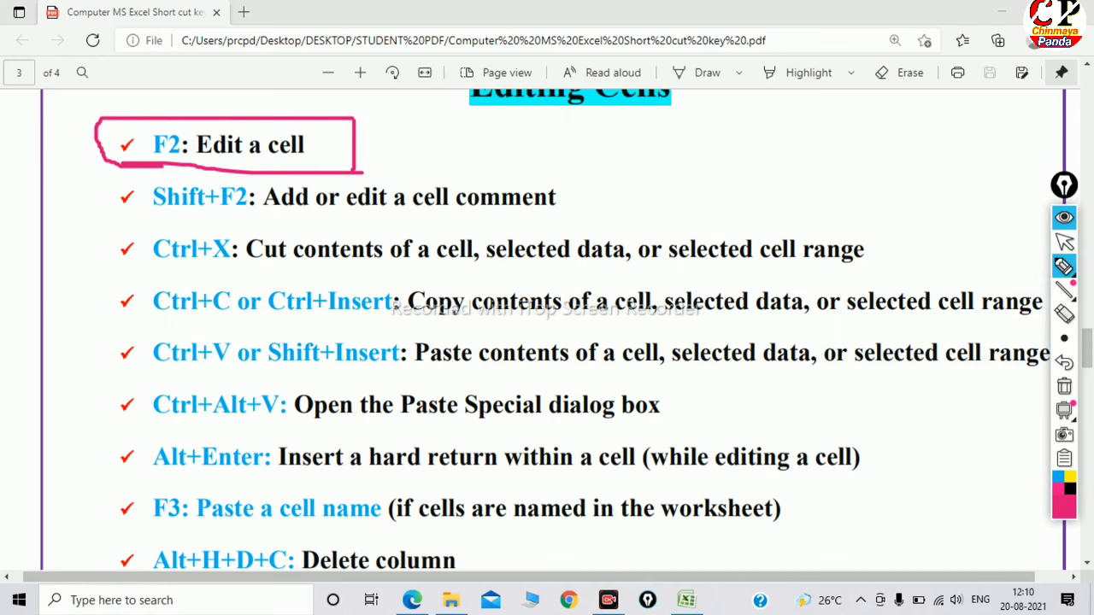
pyautogui.moveTo(149, 219)
pyautogui.mouseDown()
pyautogui.moveTo(292, 205)
pyautogui.moveTo(412, 229)
pyautogui.moveTo(556, 226)
pyautogui.mouseUp()
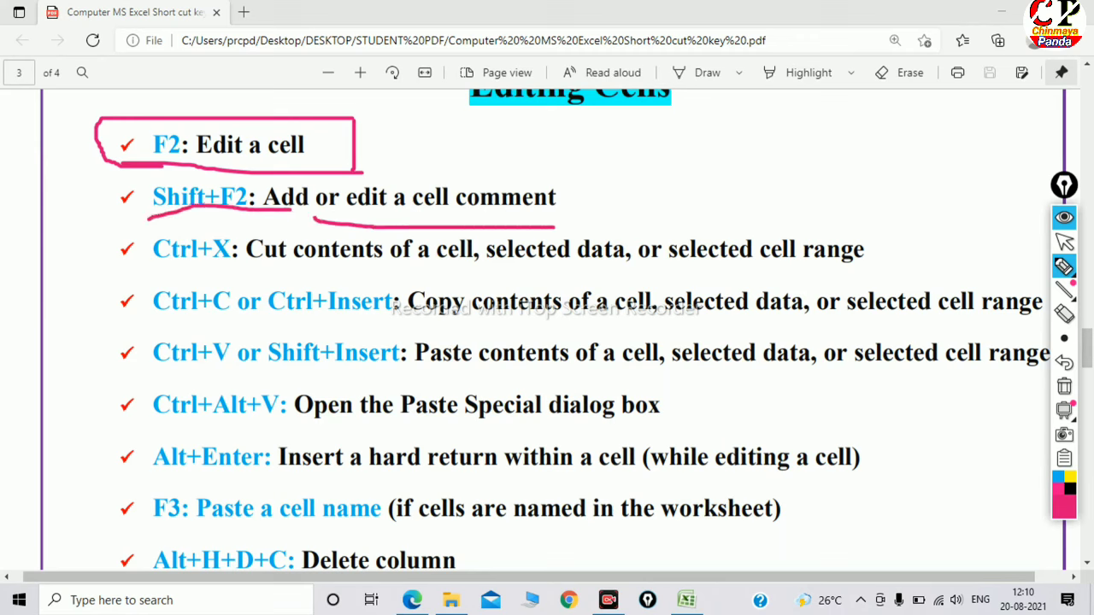
pyautogui.moveTo(145, 266)
pyautogui.mouseDown()
pyautogui.moveTo(205, 270)
pyautogui.moveTo(190, 269)
pyautogui.mouseUp()
pyautogui.moveTo(152, 323); pyautogui.dragTo(257, 322)
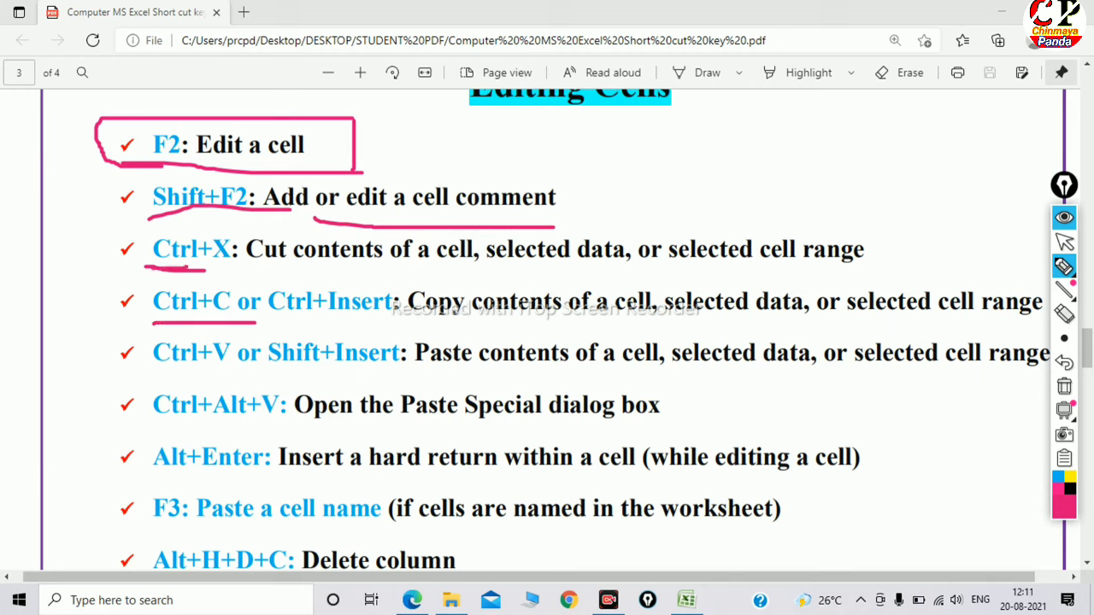
pyautogui.moveTo(171, 372); pyautogui.dragTo(261, 369)
pyautogui.moveTo(268, 325); pyautogui.dragTo(399, 325)
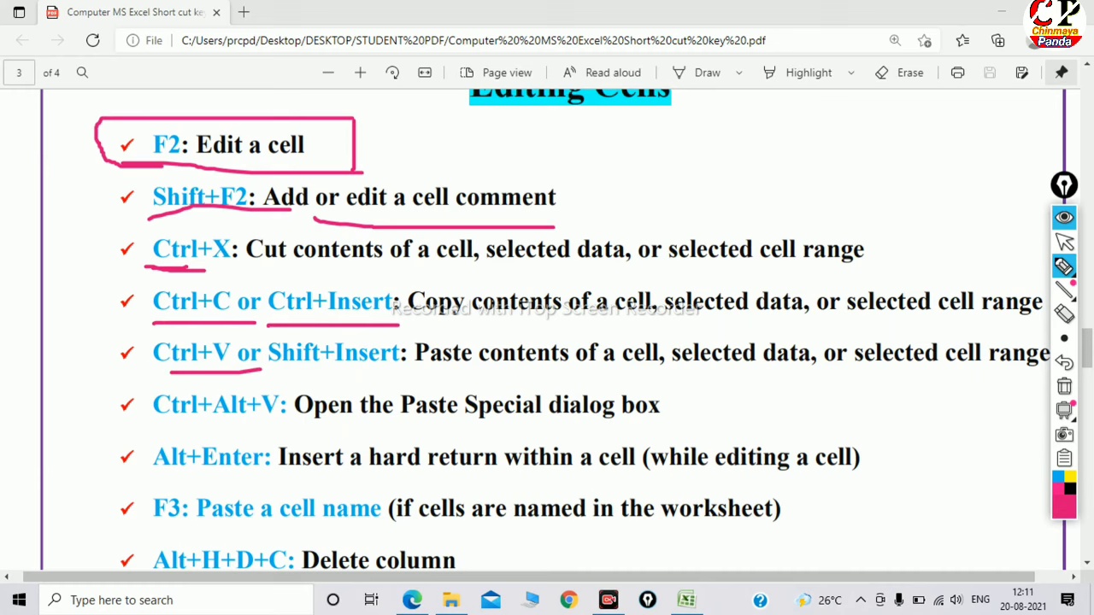
pyautogui.moveTo(284, 363); pyautogui.dragTo(388, 365)
# Step: Circle Ctrl+Alt+V, underline the Alt+Enter and F3 entries, and circle Alt+H+D+C
pyautogui.moveTo(148, 381)
pyautogui.mouseDown()
pyautogui.moveTo(596, 432)
pyautogui.moveTo(182, 379)
pyautogui.moveTo(108, 387)
pyautogui.mouseUp()
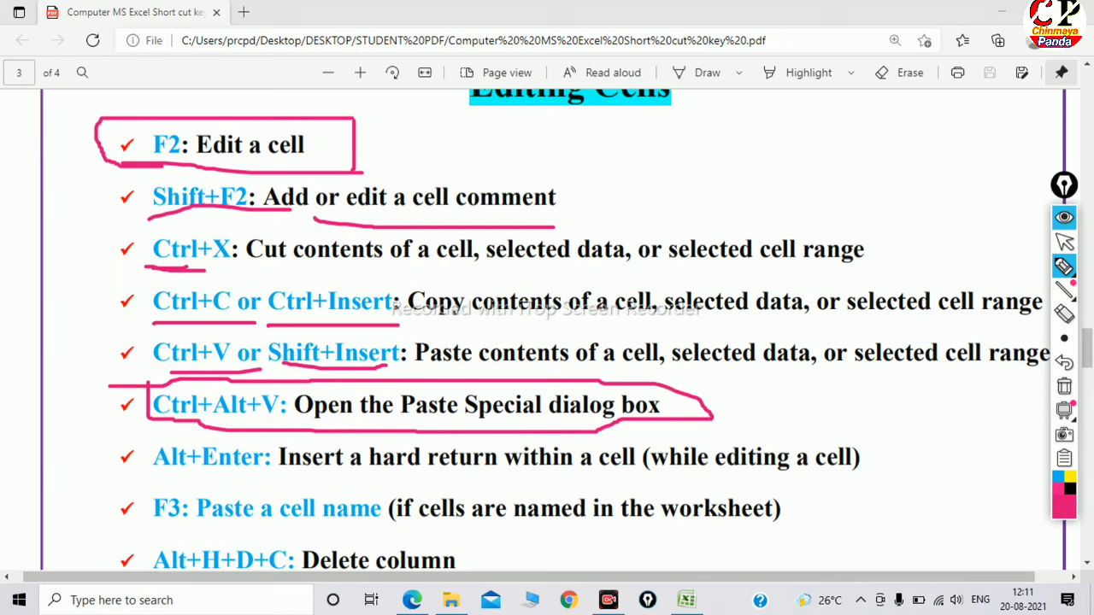
pyautogui.moveTo(165, 479); pyautogui.dragTo(293, 473)
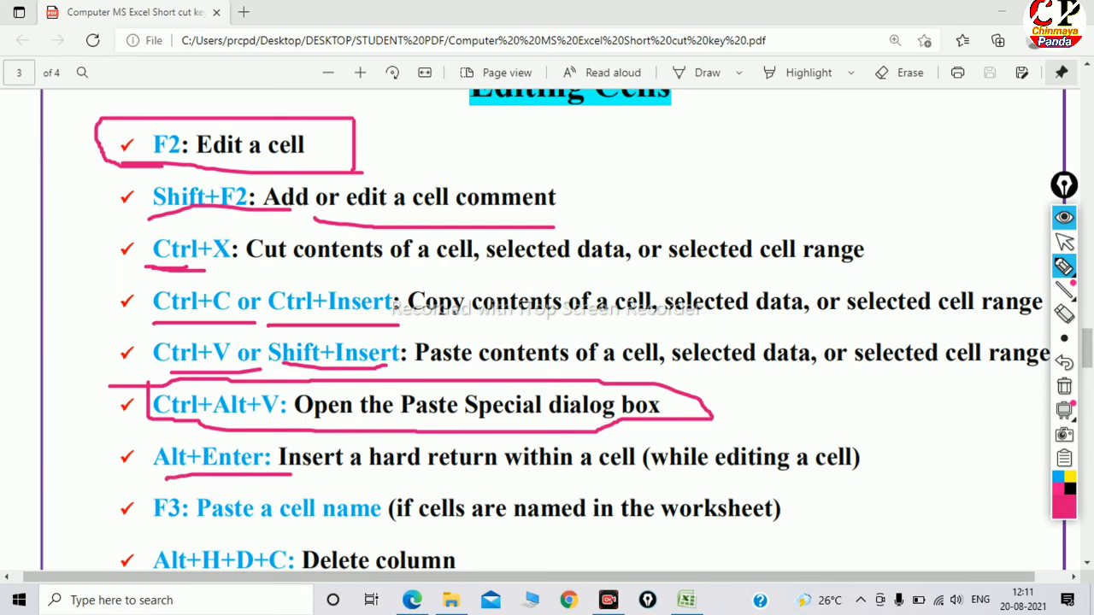
pyautogui.moveTo(396, 484); pyautogui.dragTo(657, 481)
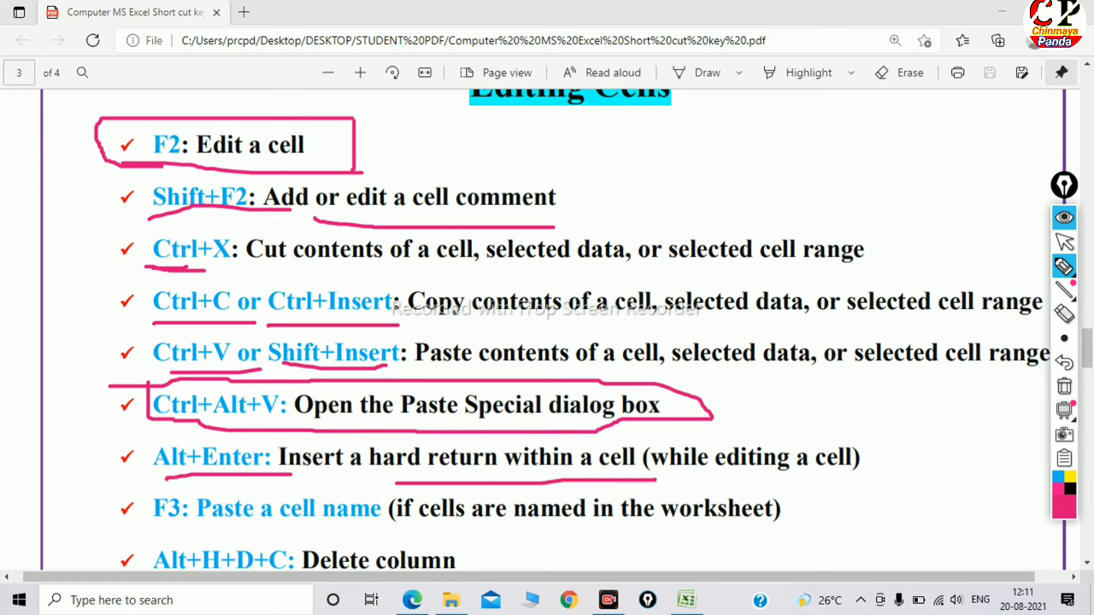
pyautogui.moveTo(631, 473); pyautogui.dragTo(810, 469)
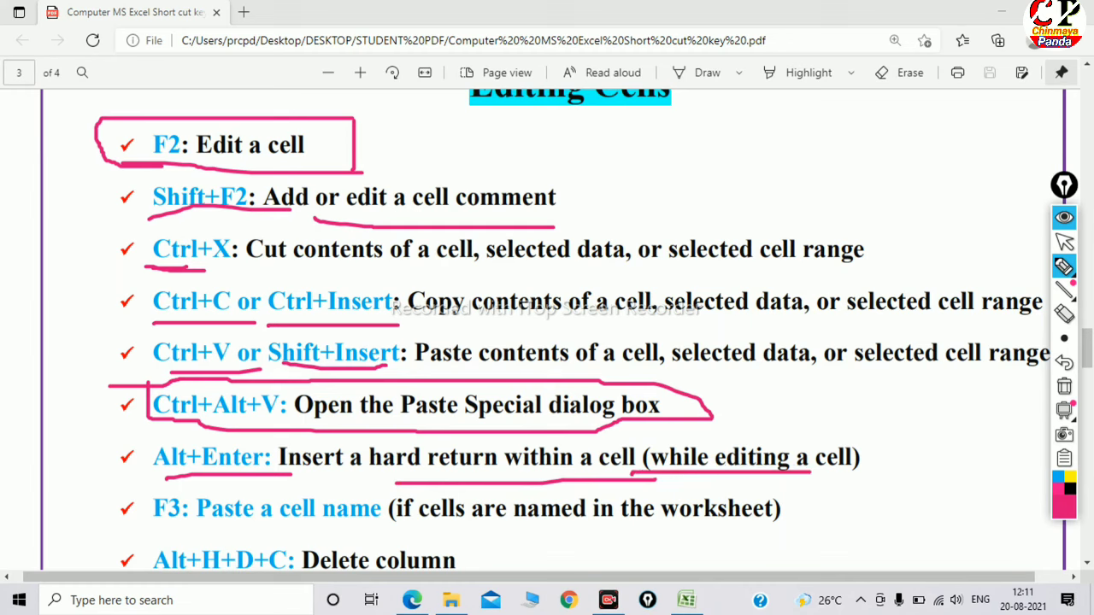
pyautogui.moveTo(83, 439); pyautogui.dragTo(173, 419)
pyautogui.moveTo(138, 525); pyautogui.dragTo(397, 527)
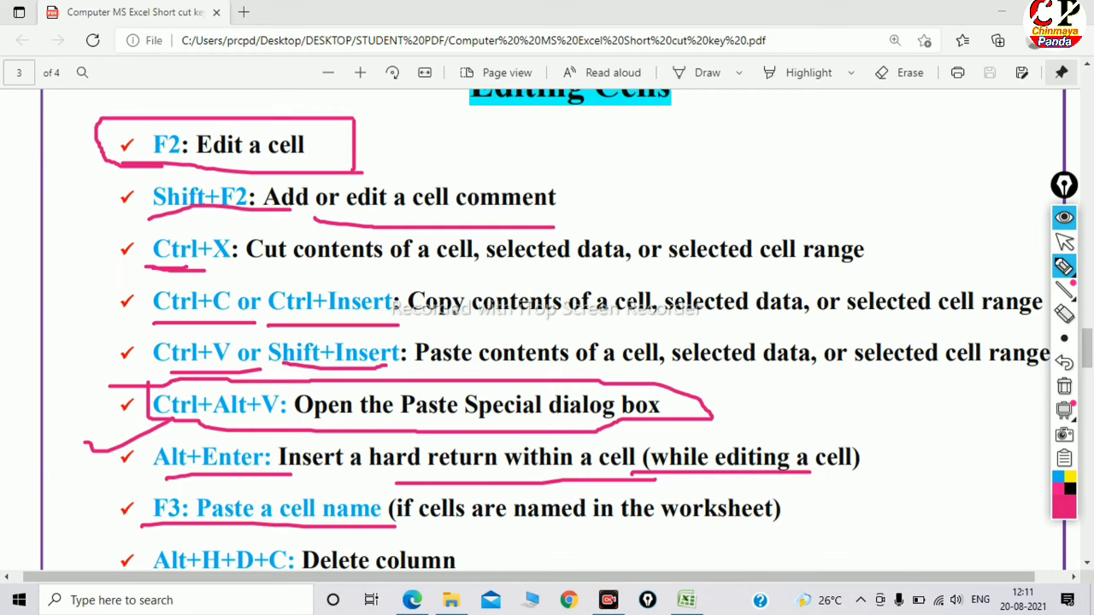
pyautogui.moveTo(453, 534)
pyautogui.mouseDown()
pyautogui.moveTo(283, 581)
pyautogui.moveTo(421, 528)
pyautogui.mouseUp()
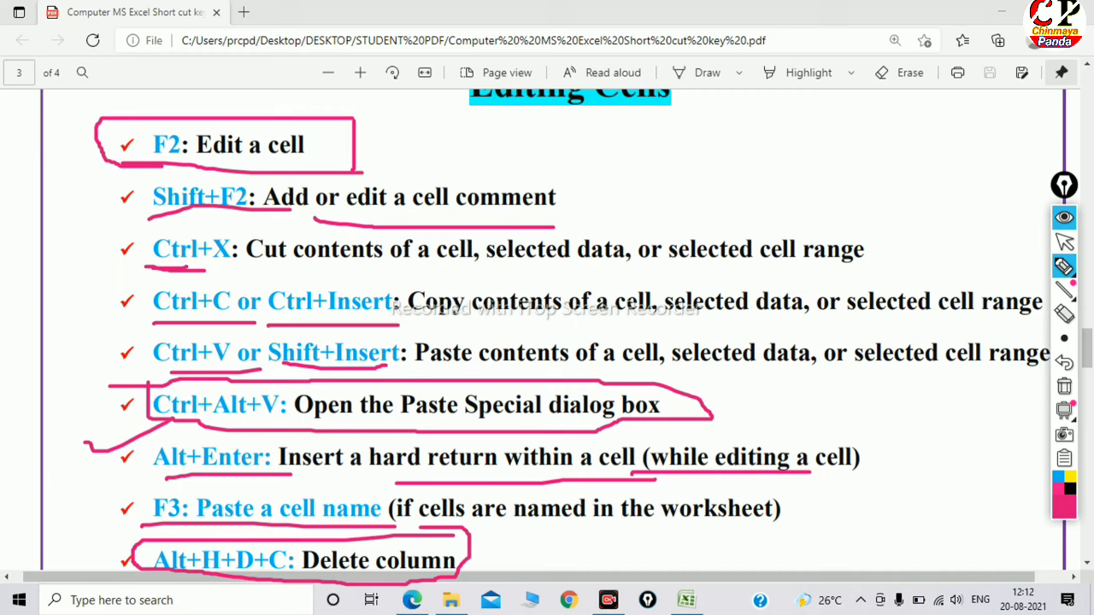
# Step: Back in Excel, enter the word 'cow' into cell D38 using F2
pyautogui.hotkey('alt', 'Tab')
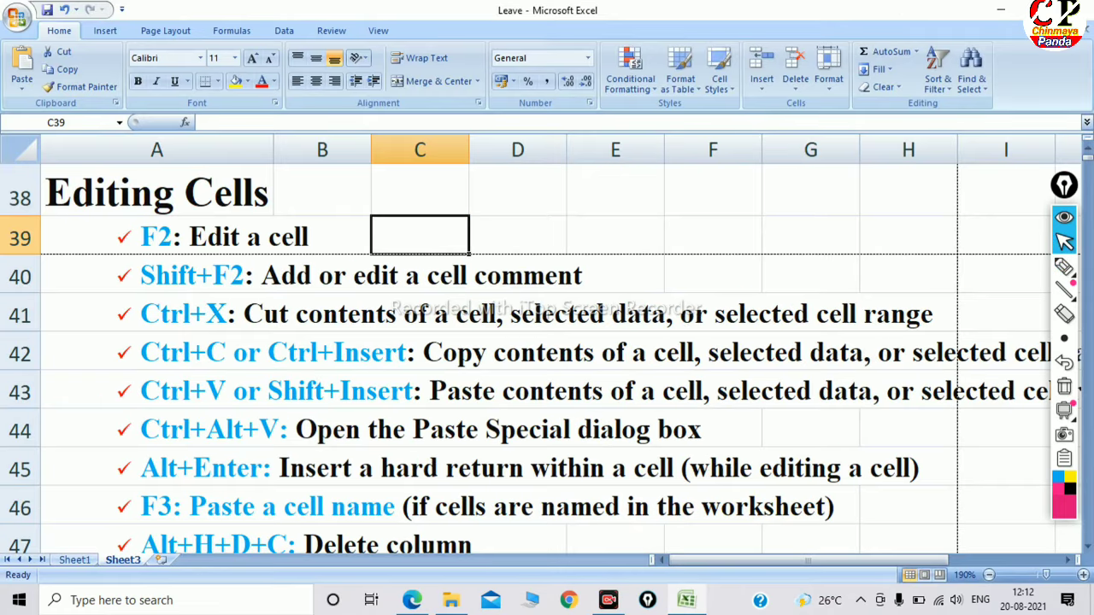
pyautogui.press('Right')
pyautogui.press('Up')
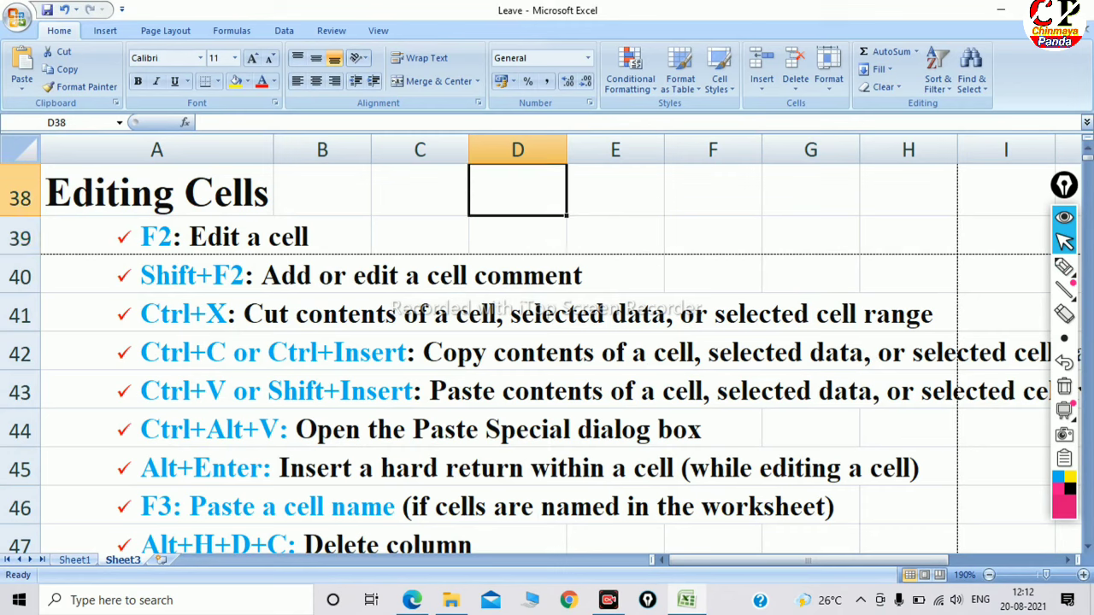
pyautogui.press('F2')
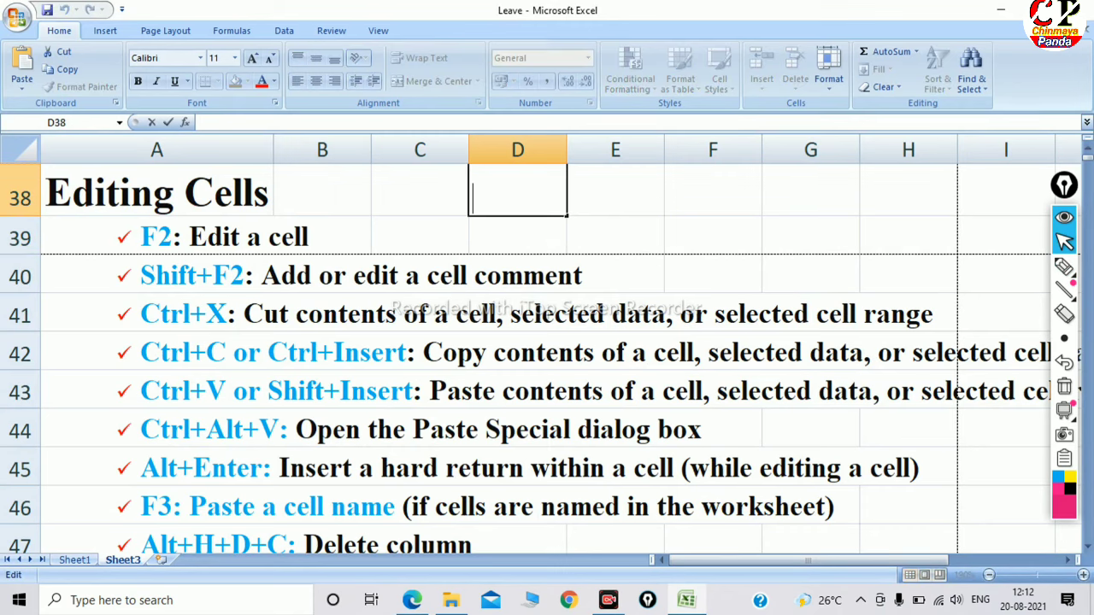
pyautogui.write('cow')
pyautogui.click(713, 190)
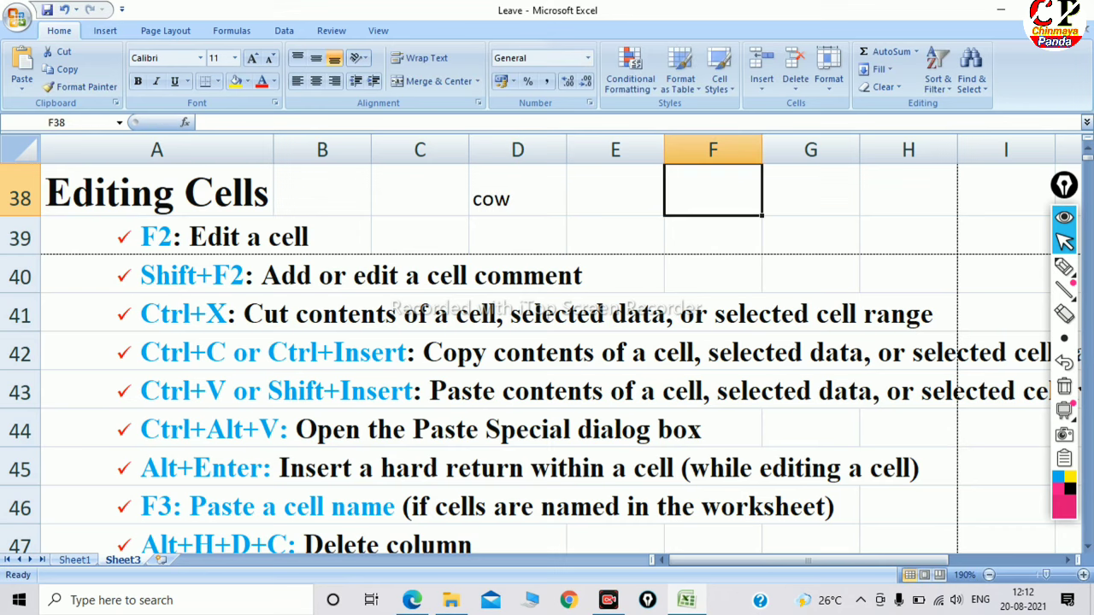
pyautogui.click(518, 190)
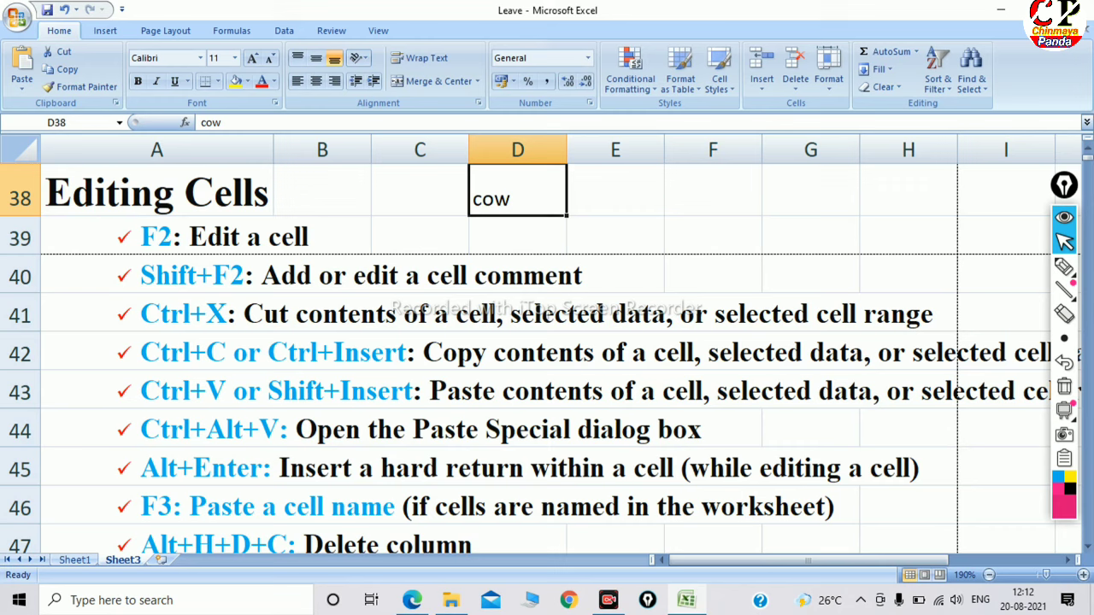
# Step: Replace 'cow' with 'goat' in cell D38 using F2 and Backspace
pyautogui.press('F2')
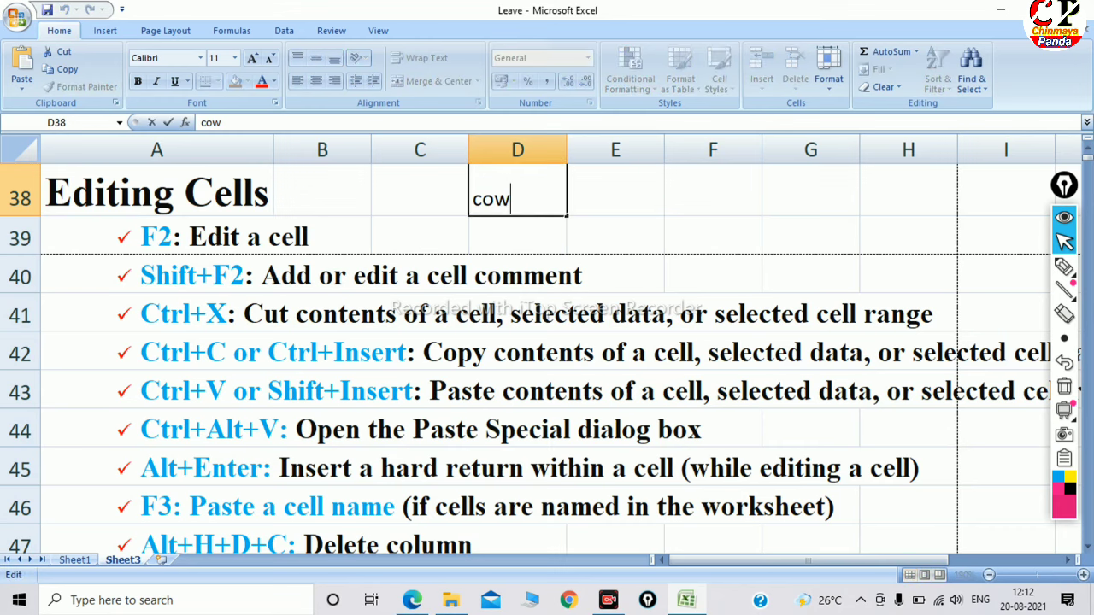
pyautogui.press('BackSpace')
pyautogui.press('BackSpace')
pyautogui.press('BackSpace')
pyautogui.write('goat')
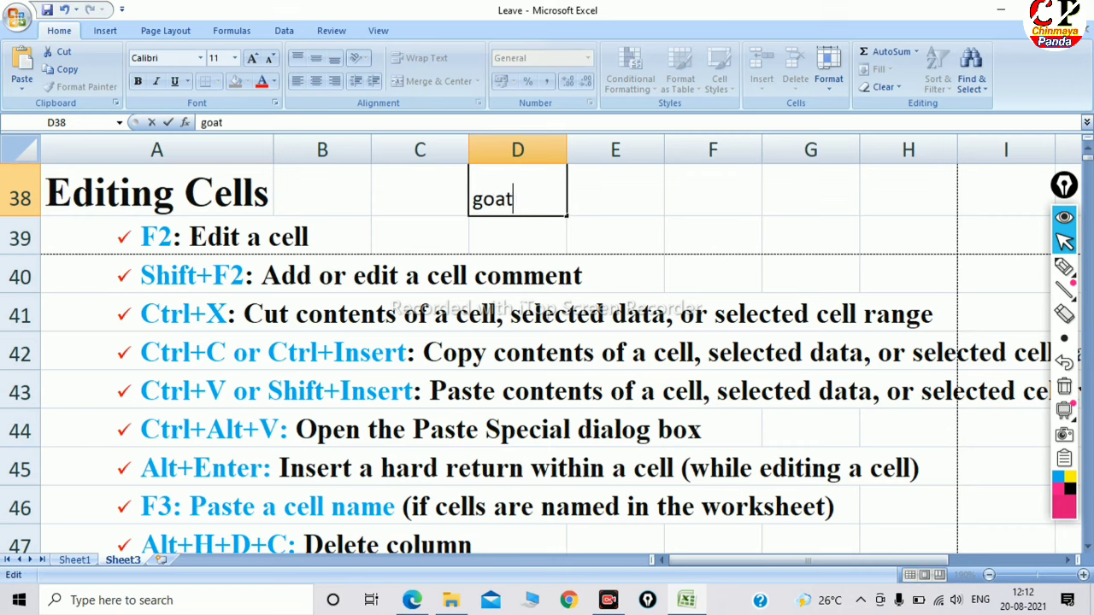
pyautogui.click(615, 235)
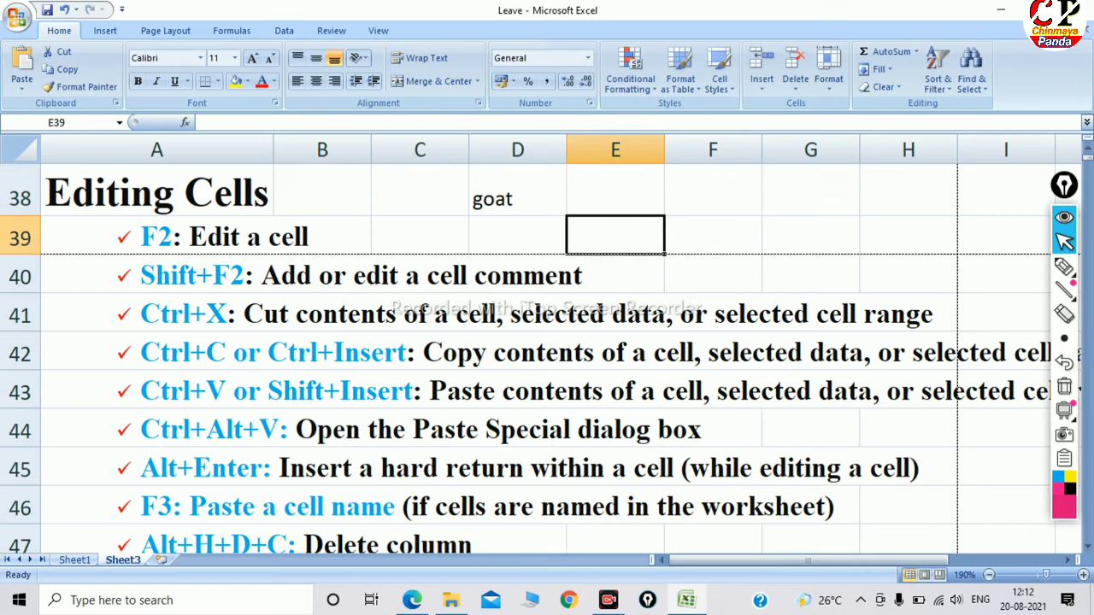
pyautogui.click(517, 193)
# Step: Enter F2 edit mode on D38 twice more, leaving 'goat' unchanged
pyautogui.click(615, 190)
pyautogui.click(517, 190)
pyautogui.press('F2')
pyautogui.click(615, 189)
pyautogui.click(517, 189)
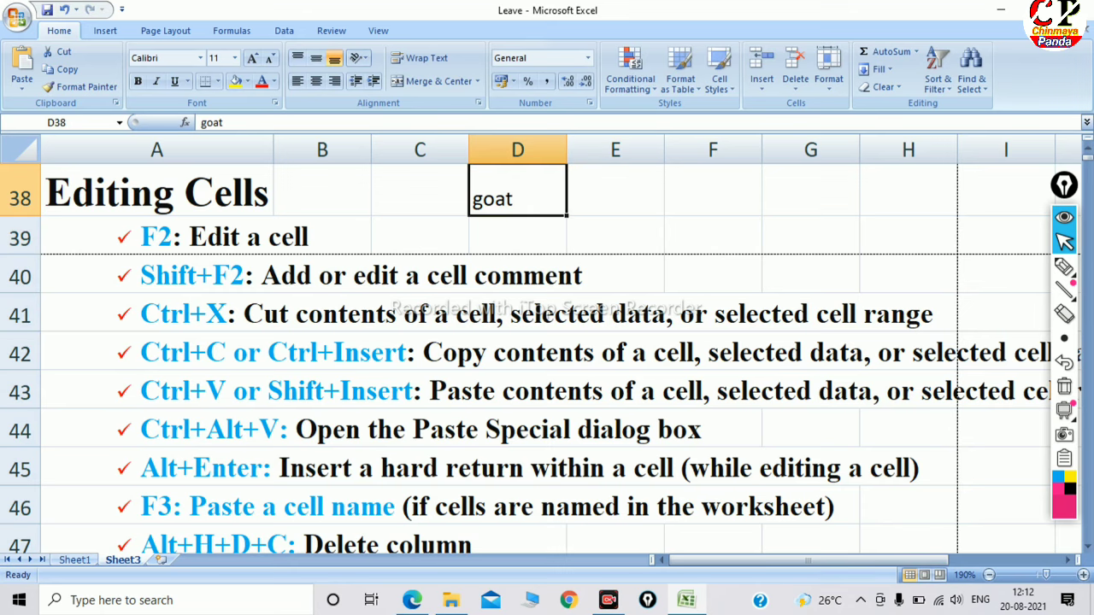
pyautogui.press('F2')
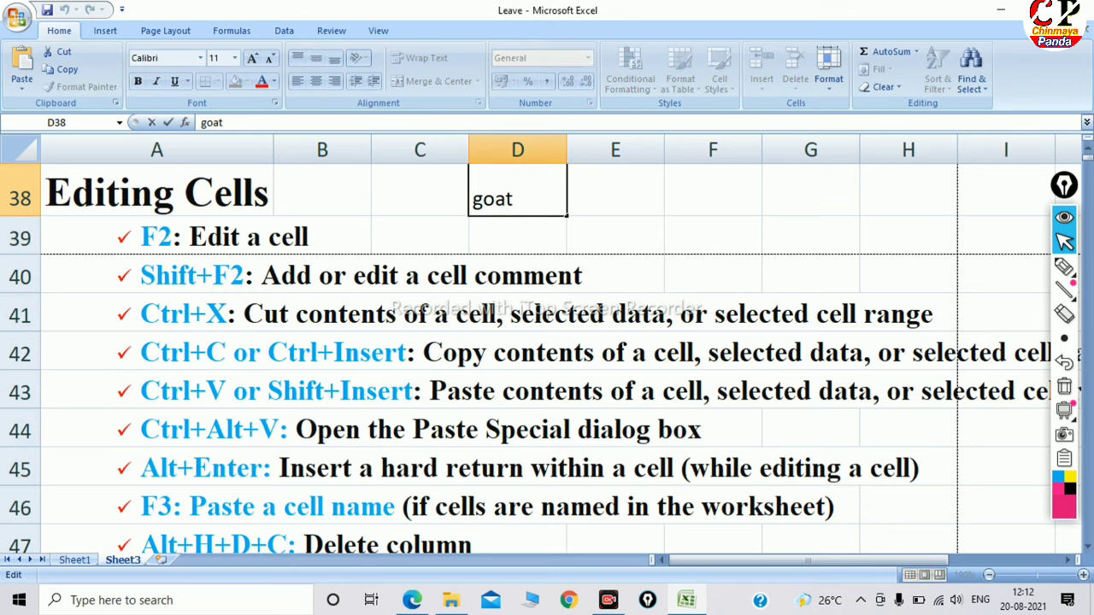
pyautogui.click(616, 189)
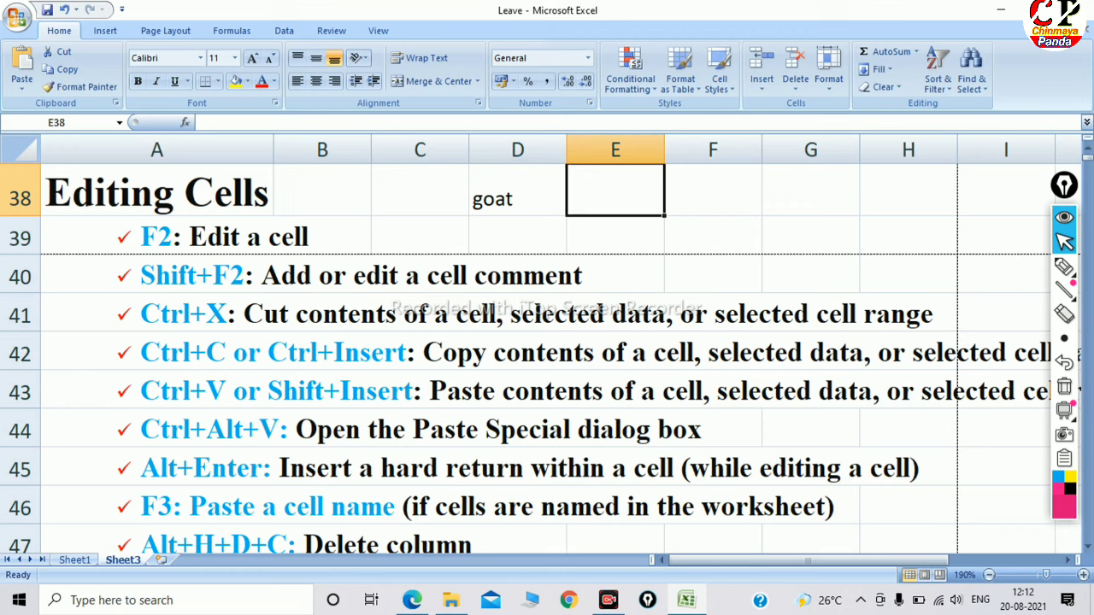
pyautogui.click(616, 235)
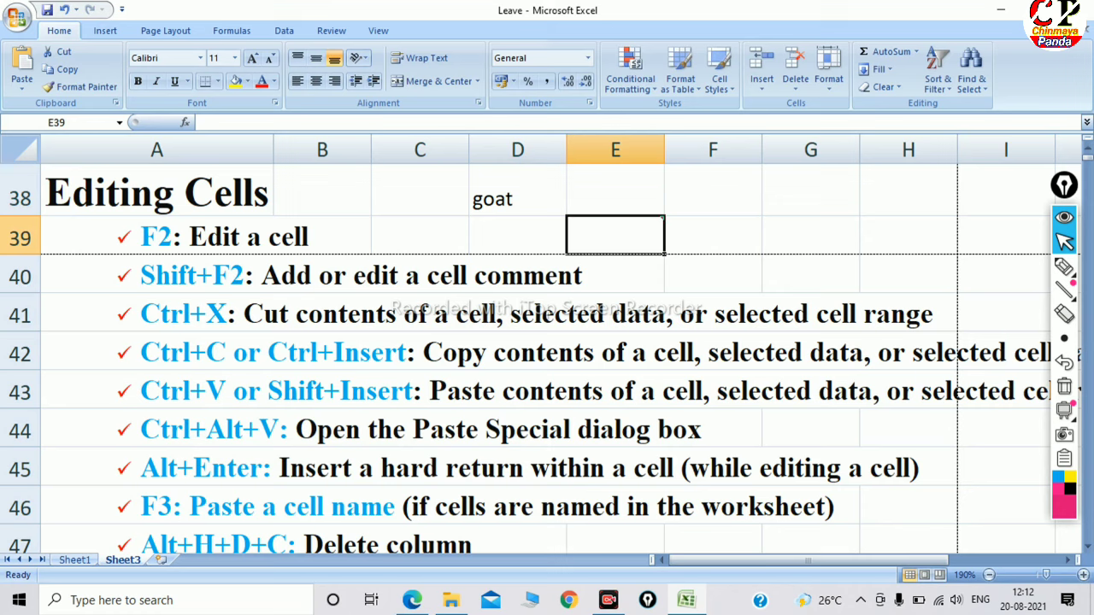
pyautogui.hotkey('shift', 'F2')
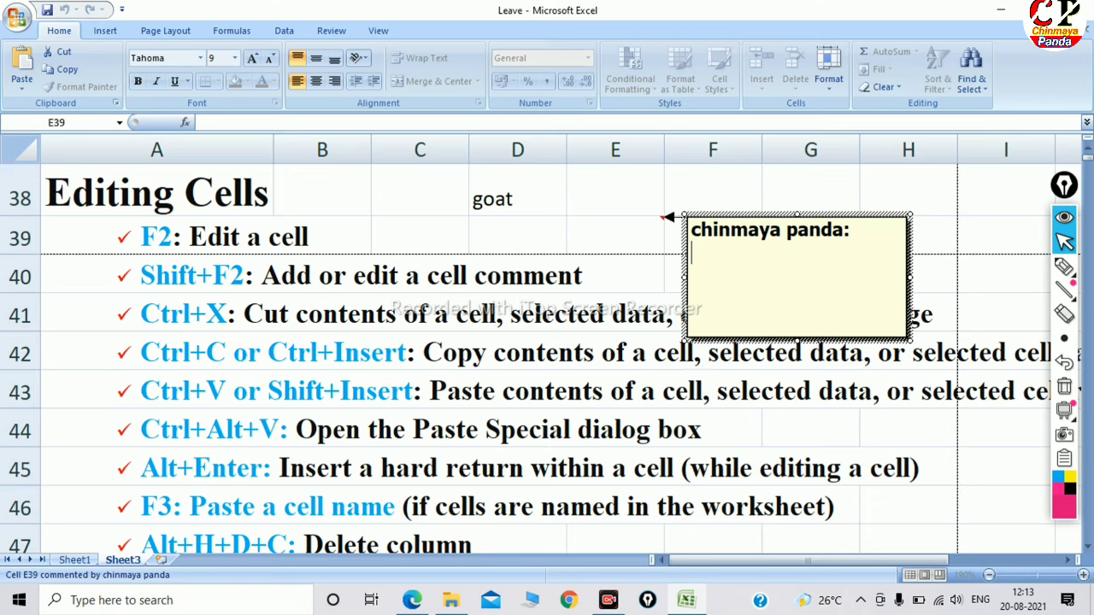
pyautogui.press('Escape')
pyautogui.hotkey('shift', 'F2')
pyautogui.press('Escape')
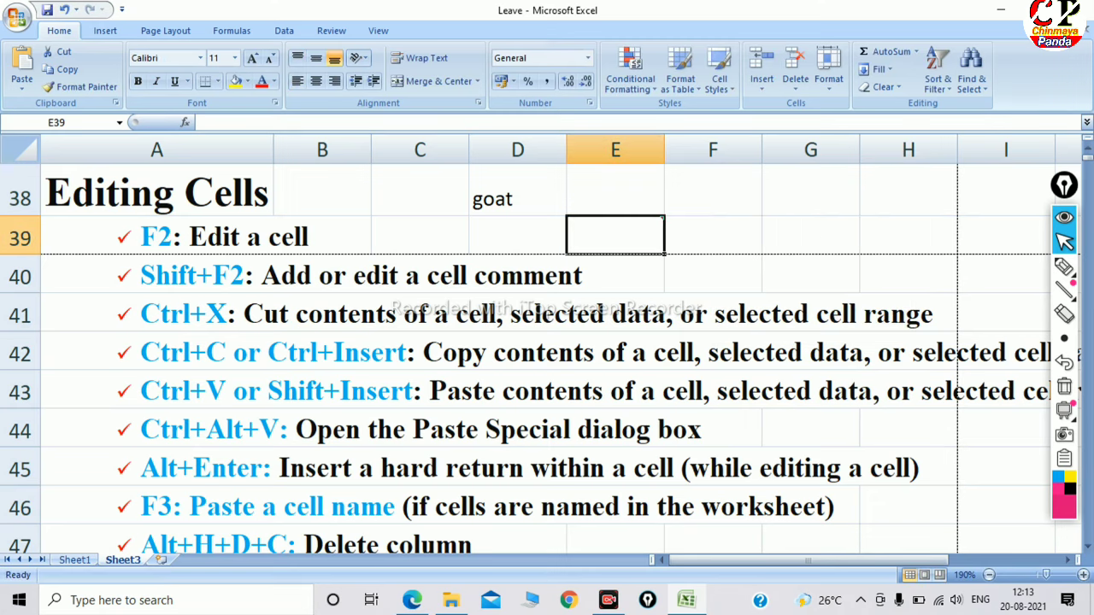
pyautogui.hotkey('shift', 'F2')
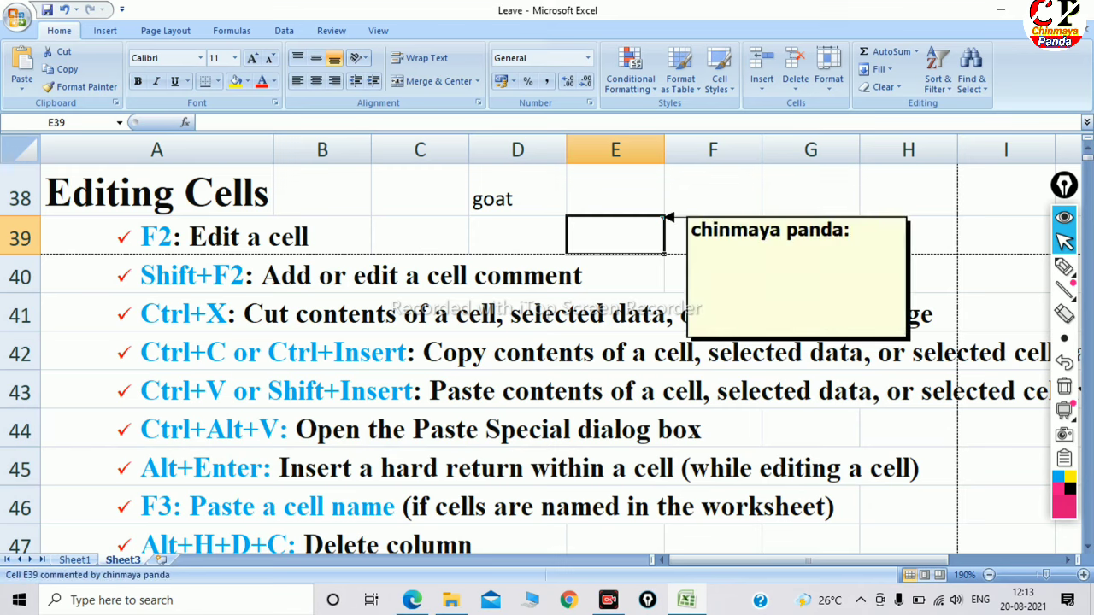
pyautogui.press('Escape')
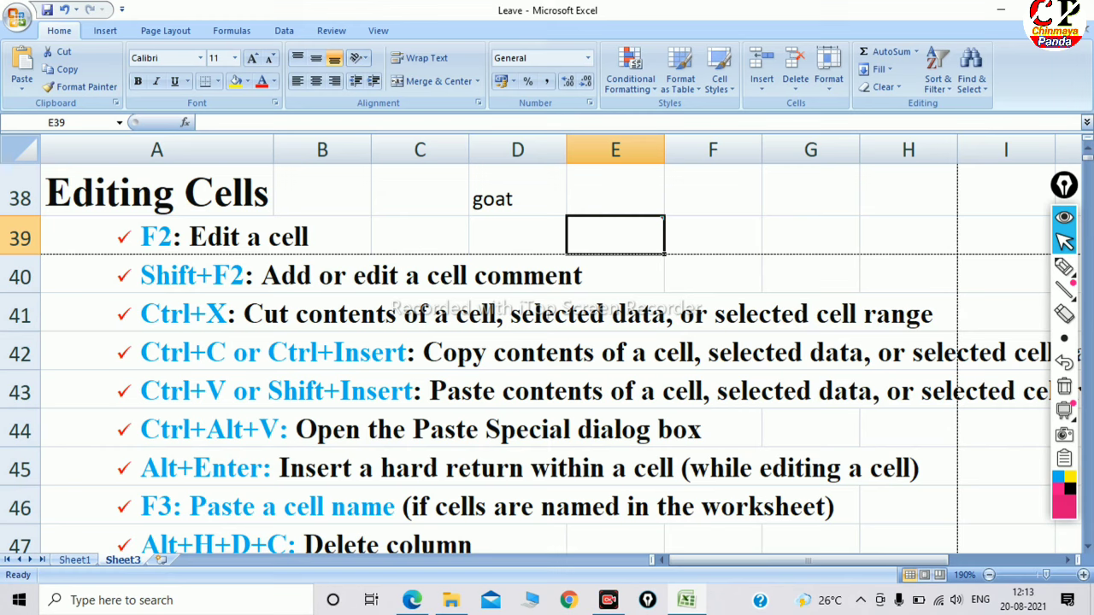
pyautogui.hotkey('shift', 'F2')
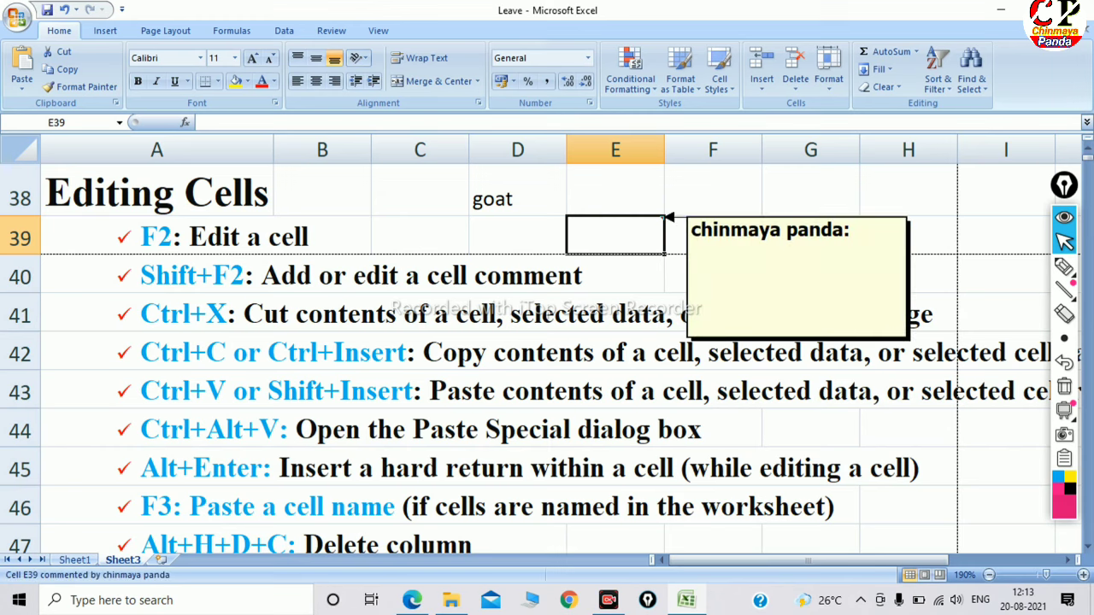
pyautogui.press('Escape')
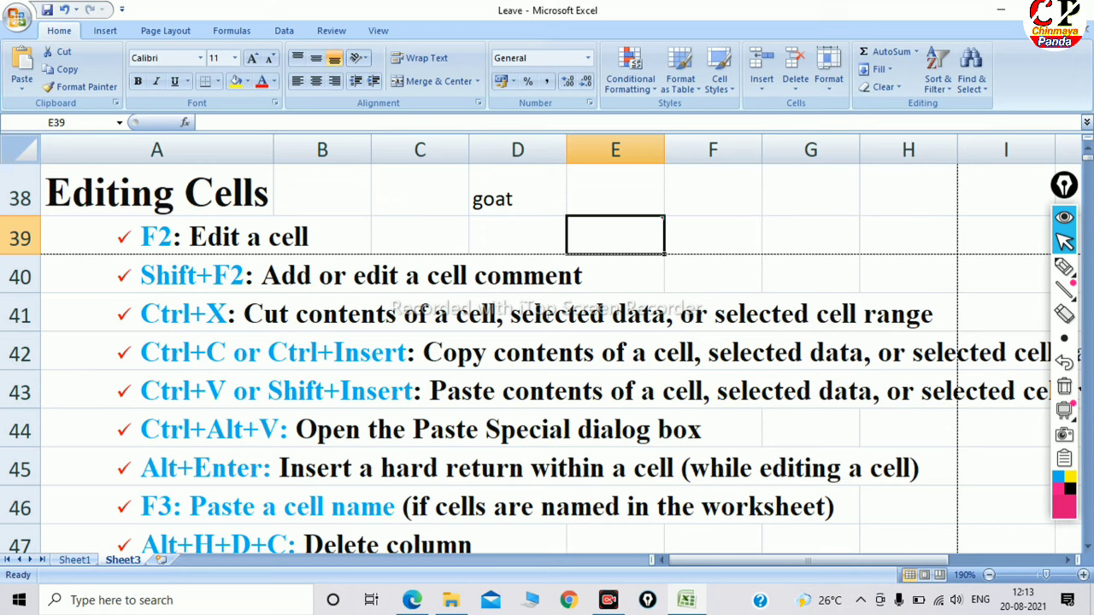
pyautogui.hotkey('shift', 'F2')
pyautogui.press('Escape')
pyautogui.scroll(-1, 548, 342)
pyautogui.scroll(1, 547, 342)
pyautogui.hotkey('ctrl', 'alt', 'v')
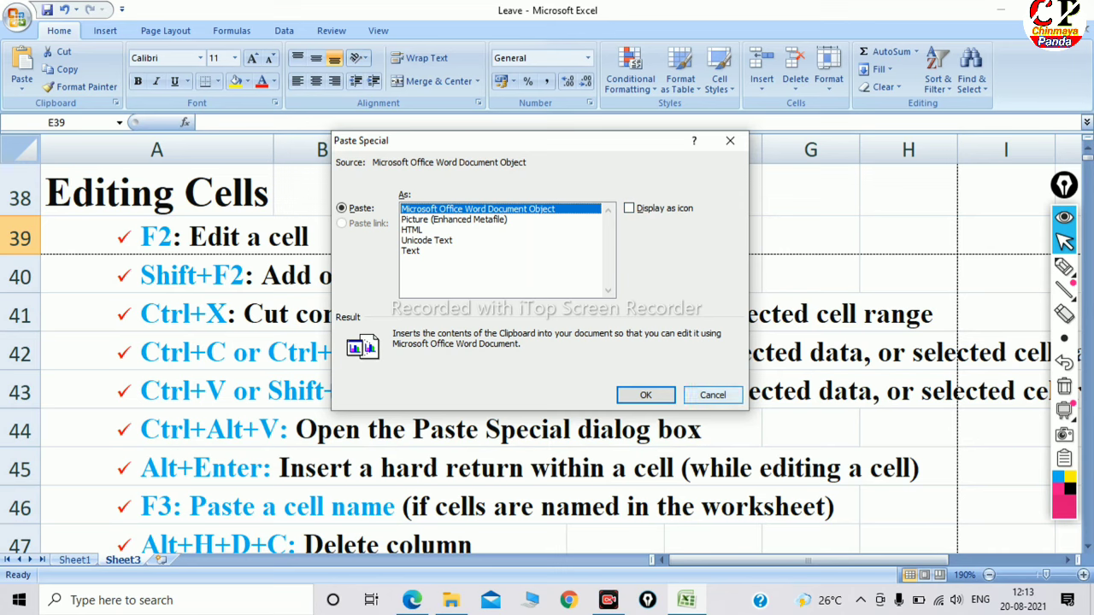
pyautogui.click(646, 395)
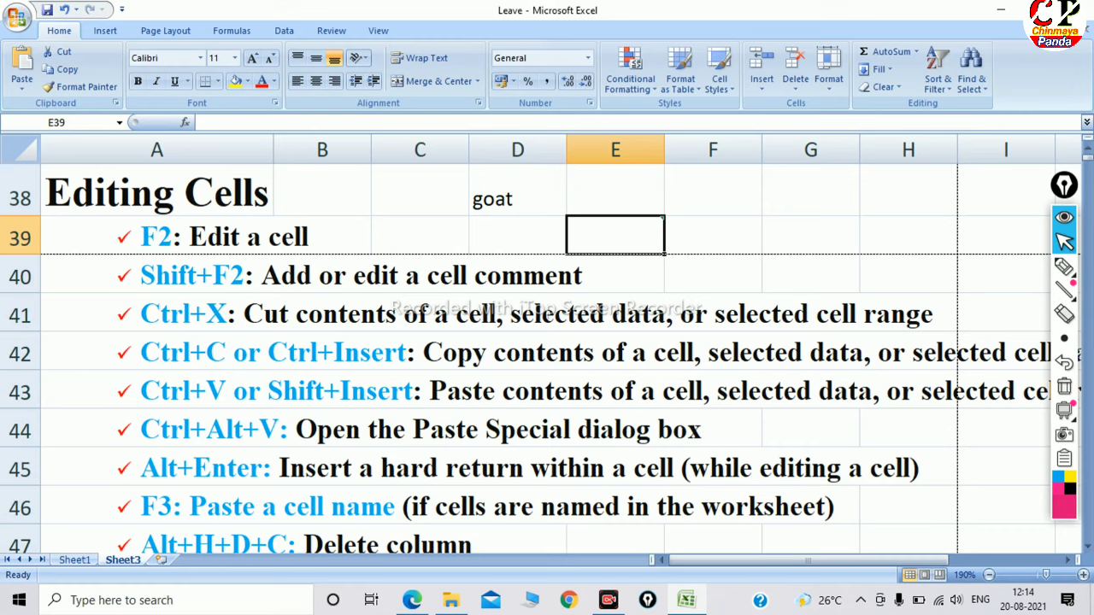
pyautogui.hotkey('shift', 'F2')
# Step: Add the comment 'acgaxg ahgxhaxgh axhv' to cell E39 with Shift+F2, then close it
pyautogui.press('Escape')
pyautogui.click(615, 313)
pyautogui.moveTo(615, 236)
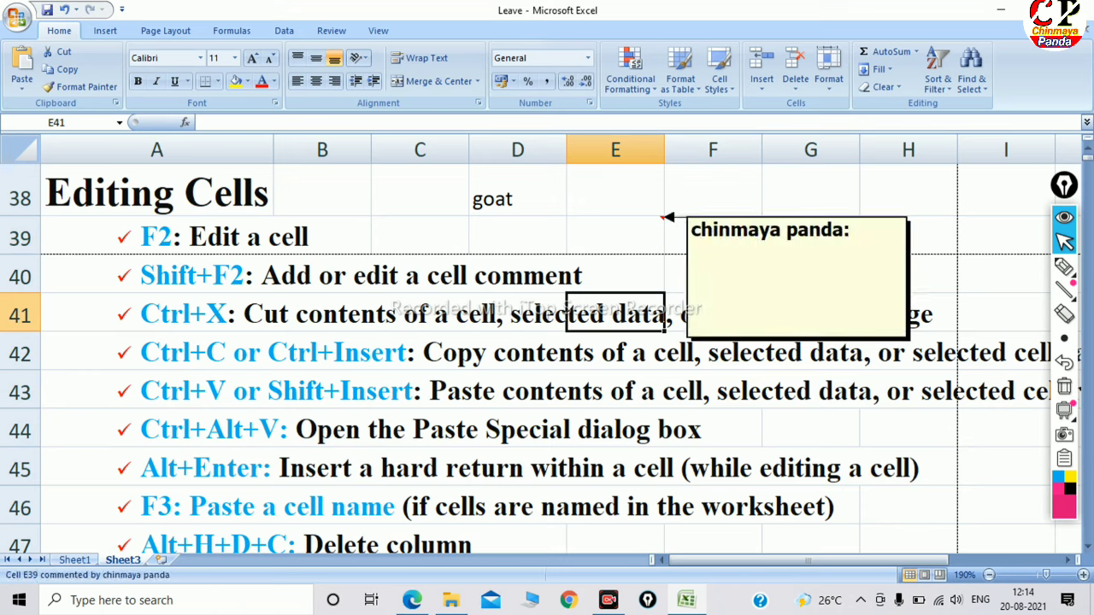
pyautogui.click(616, 236)
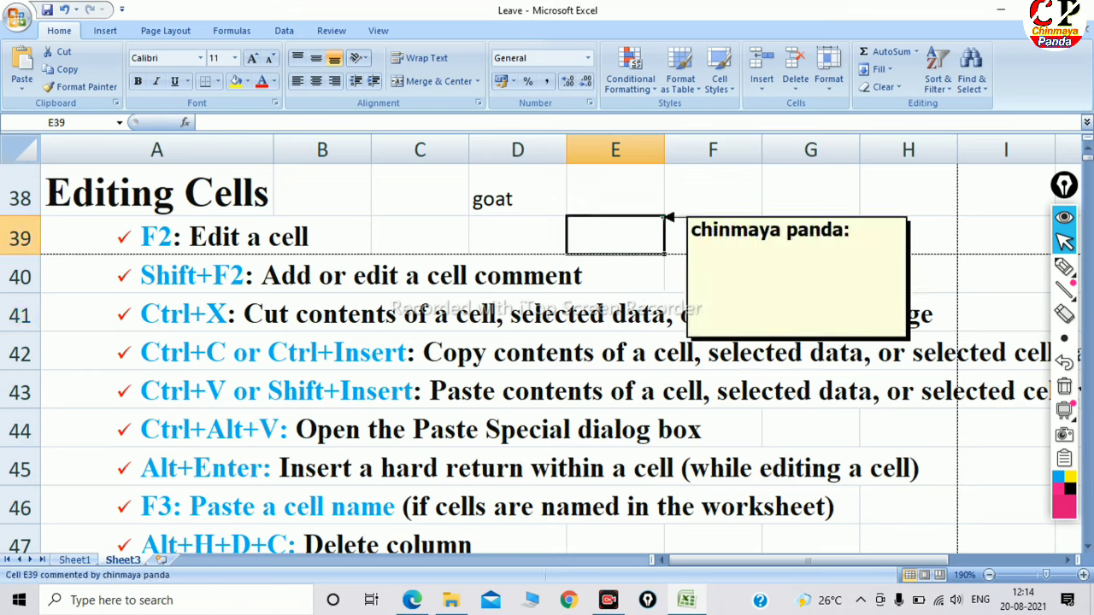
pyautogui.hotkey('shift', 'F2')
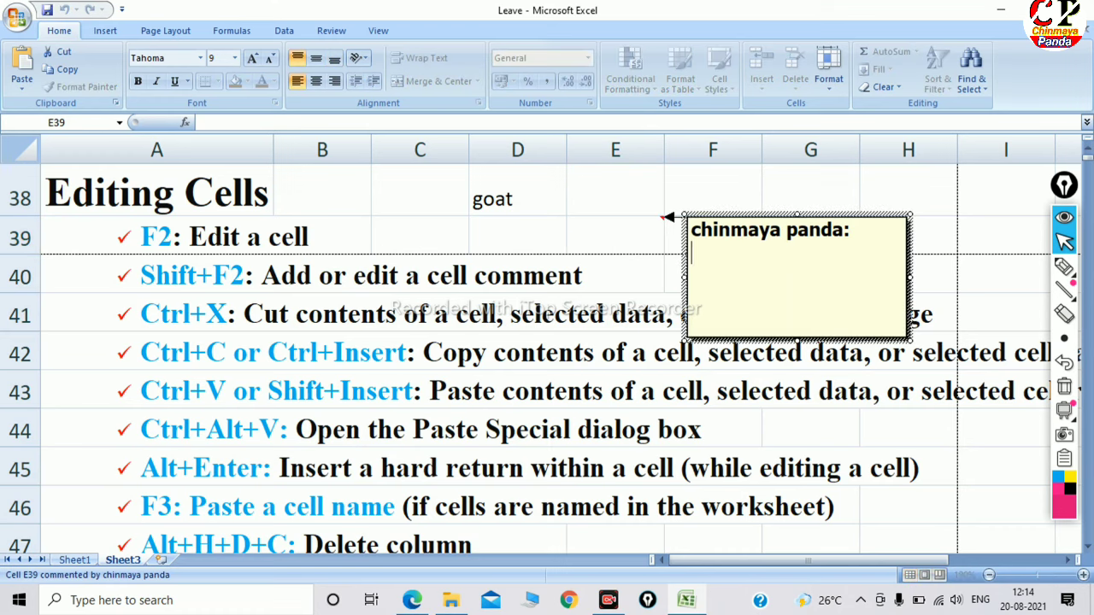
pyautogui.write('acgaxg')
pyautogui.write('ah')
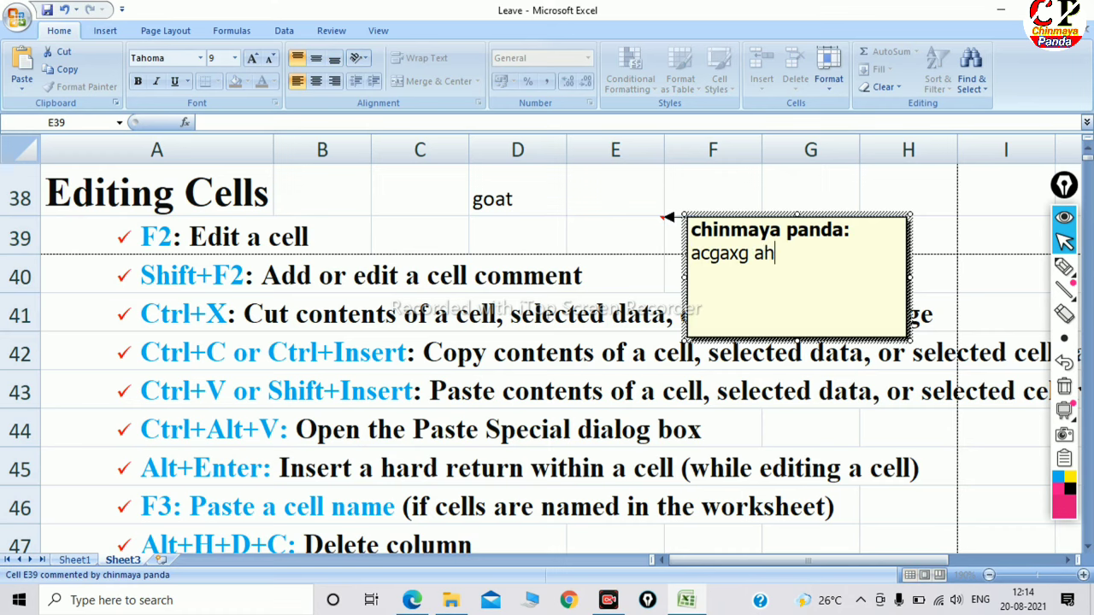
pyautogui.write('gxhaxgh axhv')
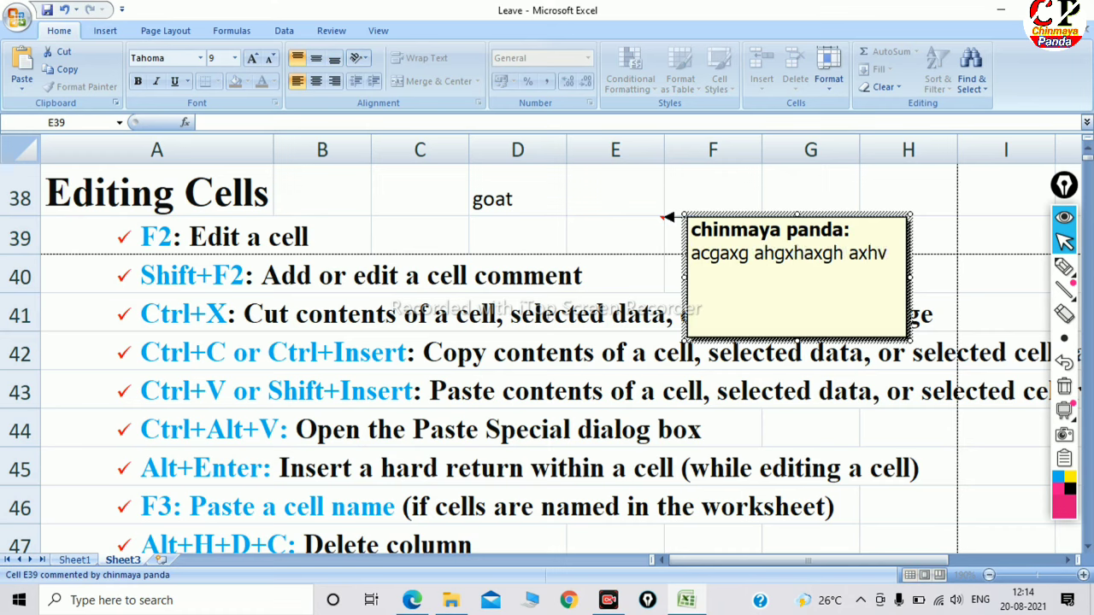
pyautogui.click(614, 274)
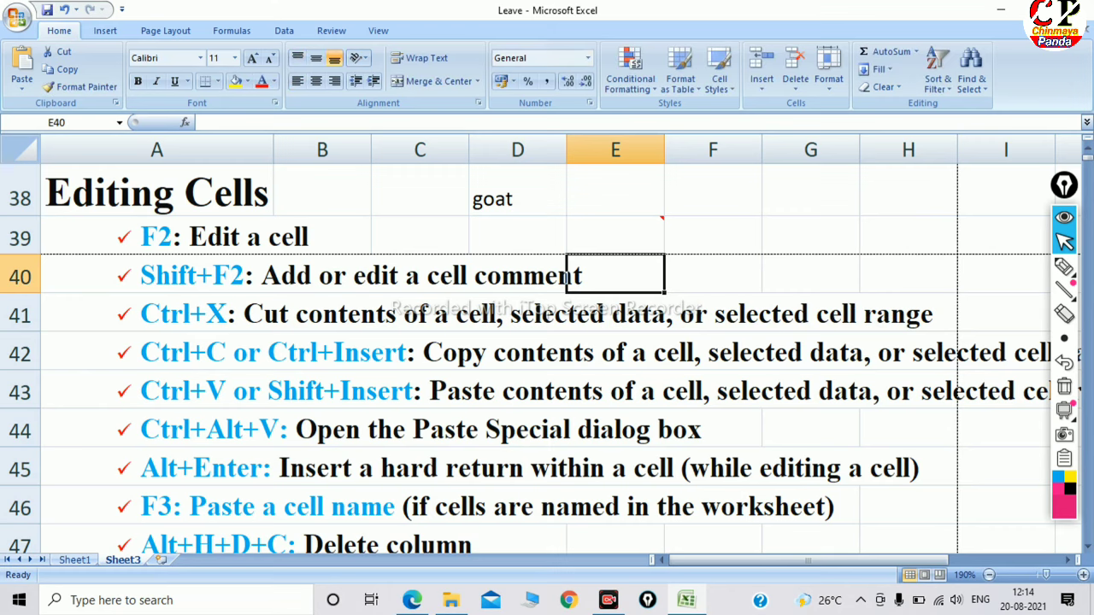
pyautogui.click(615, 235)
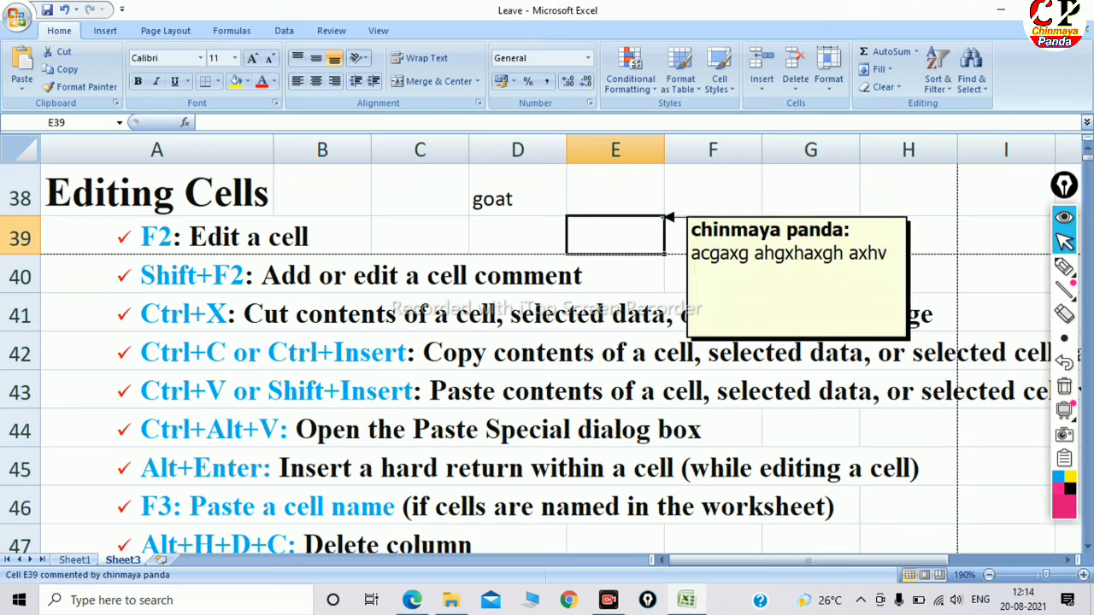
# Step: Copy empty cell E47 with Alt, H, C and pick F47 as the paste target
pyautogui.scroll(-1, 547, 342)
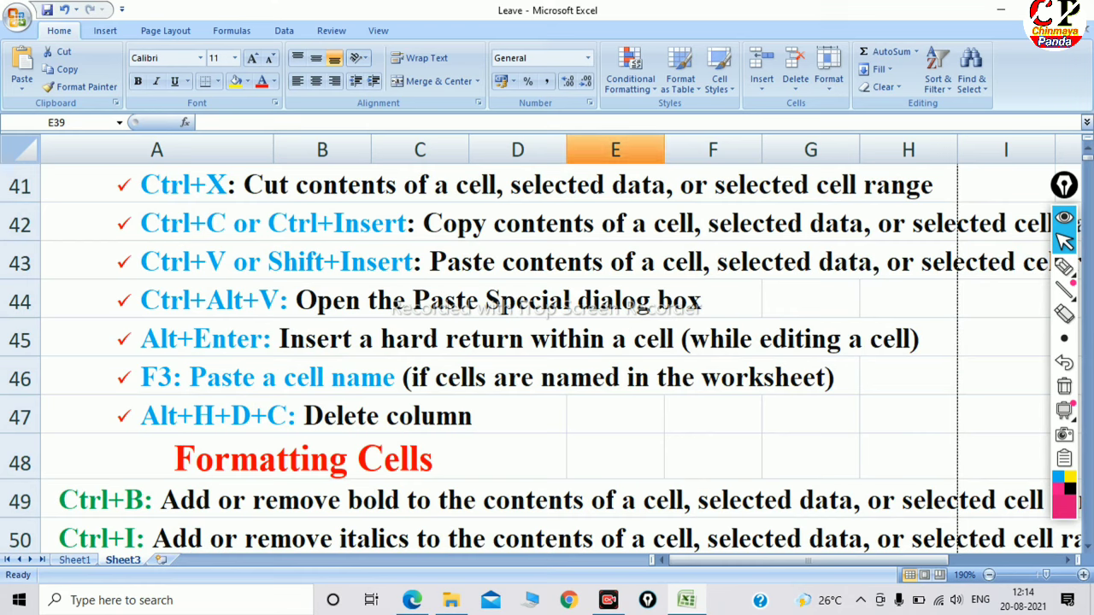
pyautogui.click(615, 414)
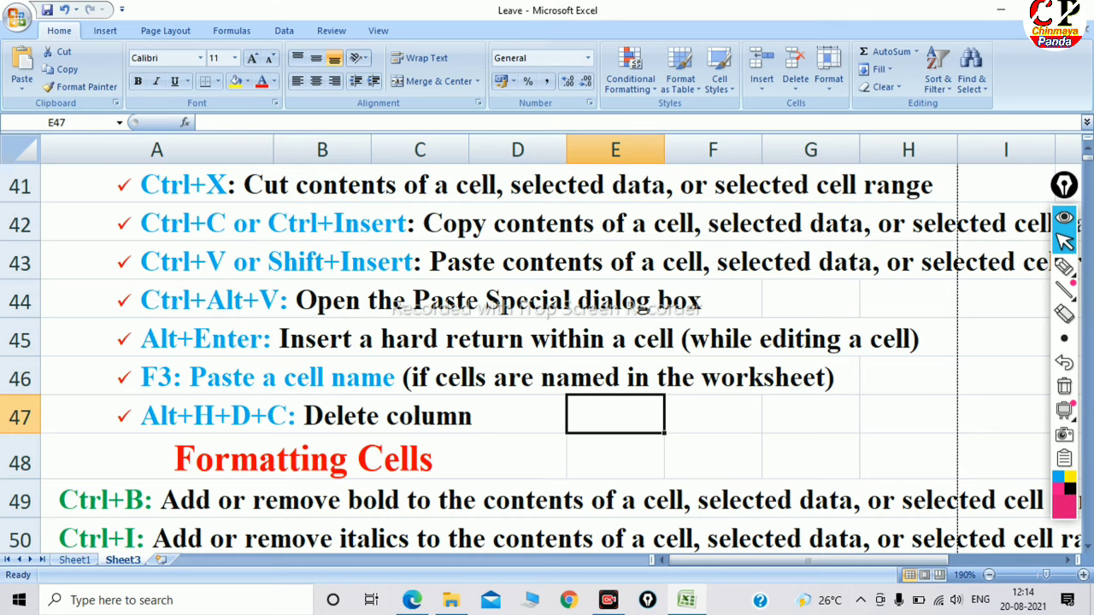
pyautogui.press('alt')
pyautogui.press('h')
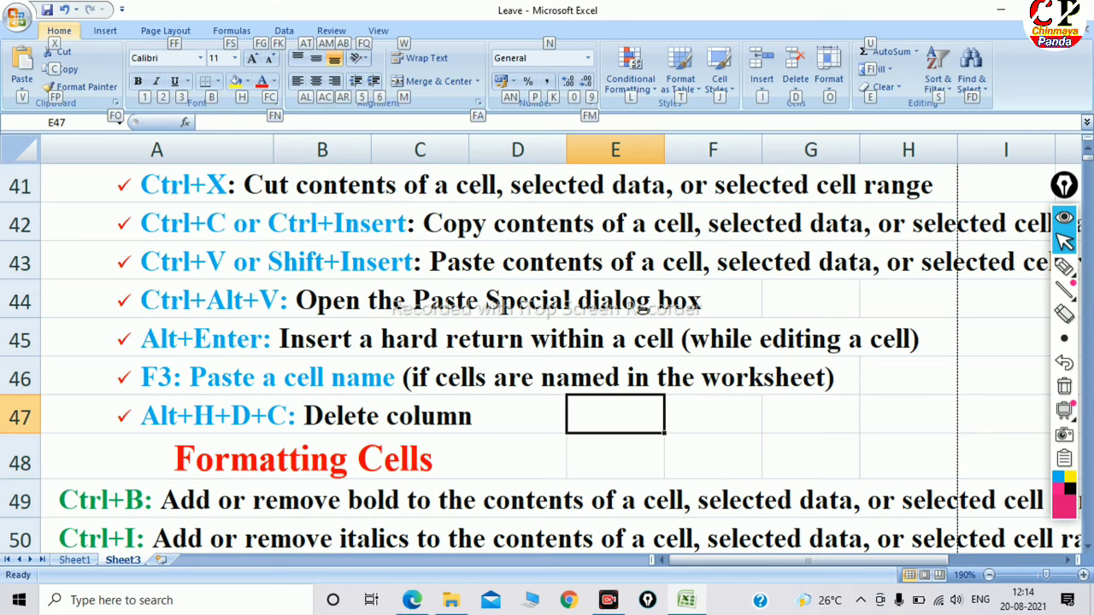
pyautogui.press('c')
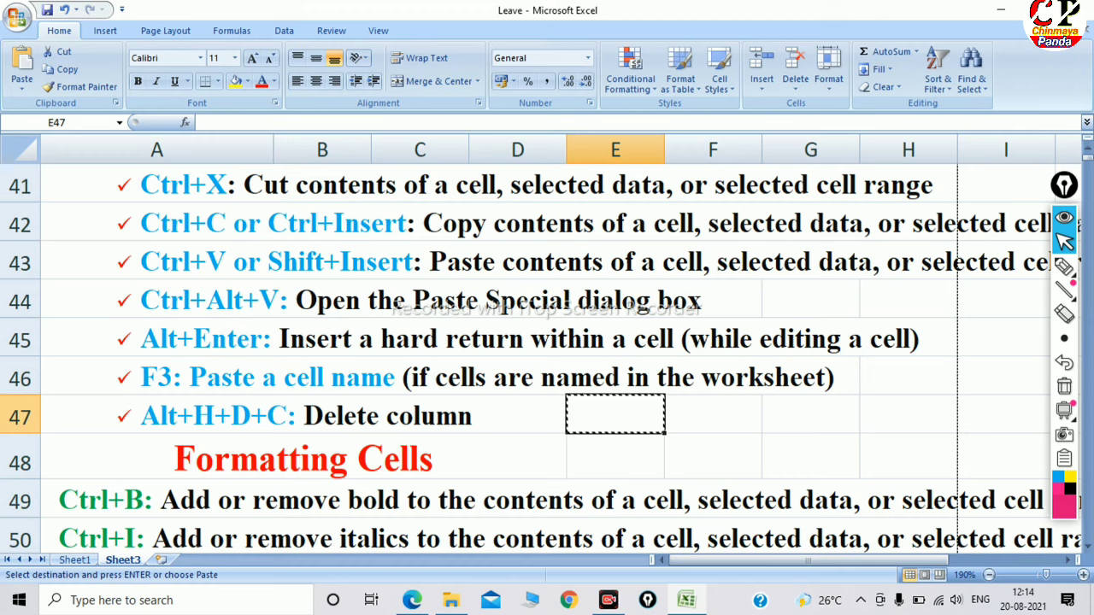
pyautogui.click(713, 414)
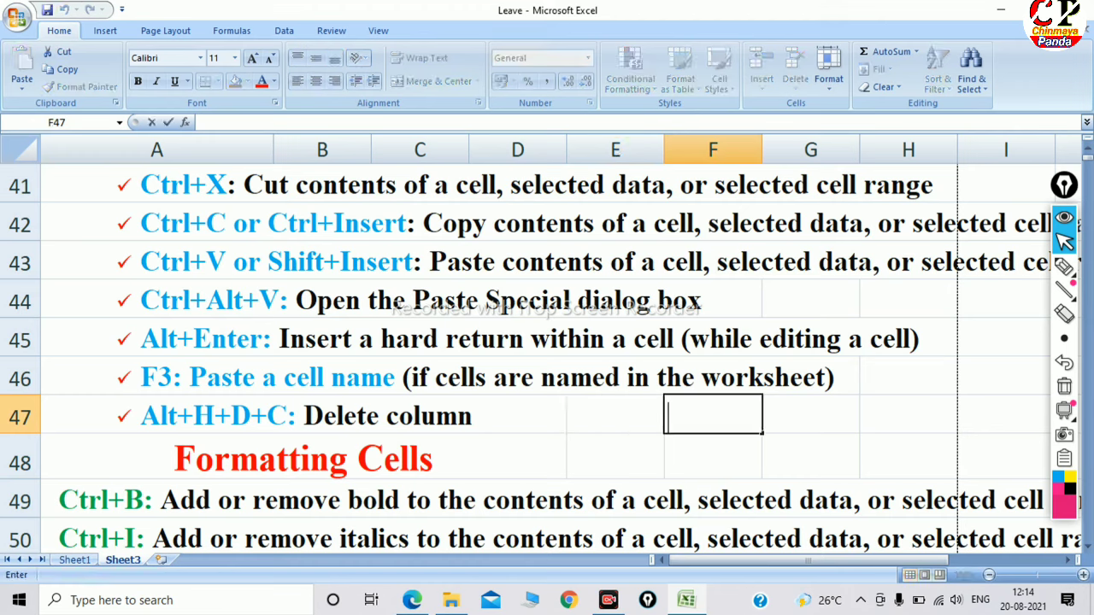
pyautogui.scroll(-1, 547, 342)
pyautogui.scroll(-1, 547, 342)
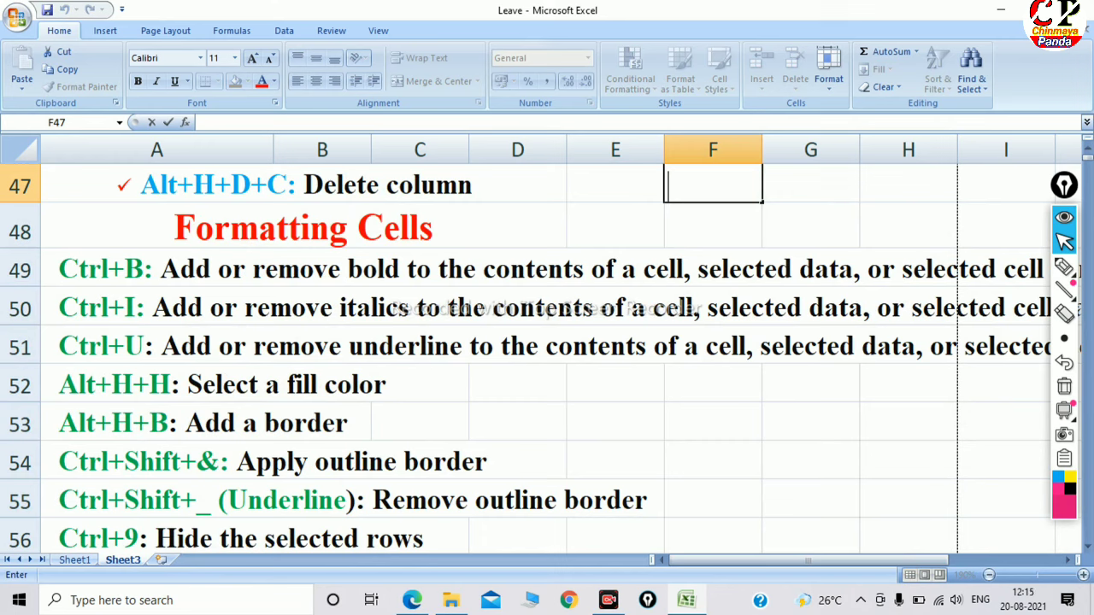
# Step: Select row 49 and remove bold from its Ctrl+B line with Ctrl+B
pyautogui.click(420, 462)
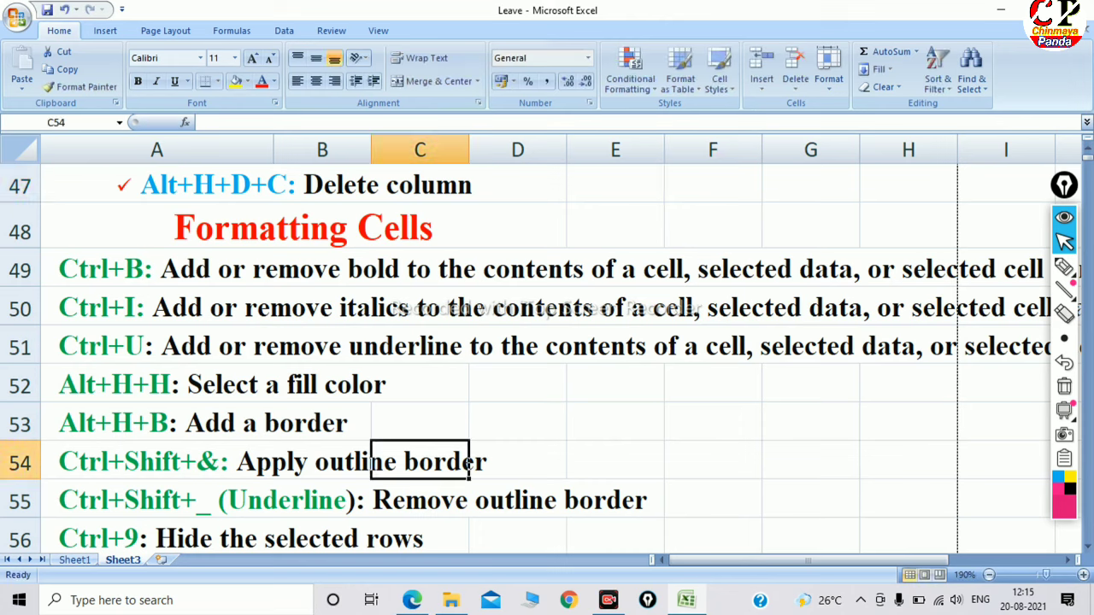
pyautogui.click(564, 270)
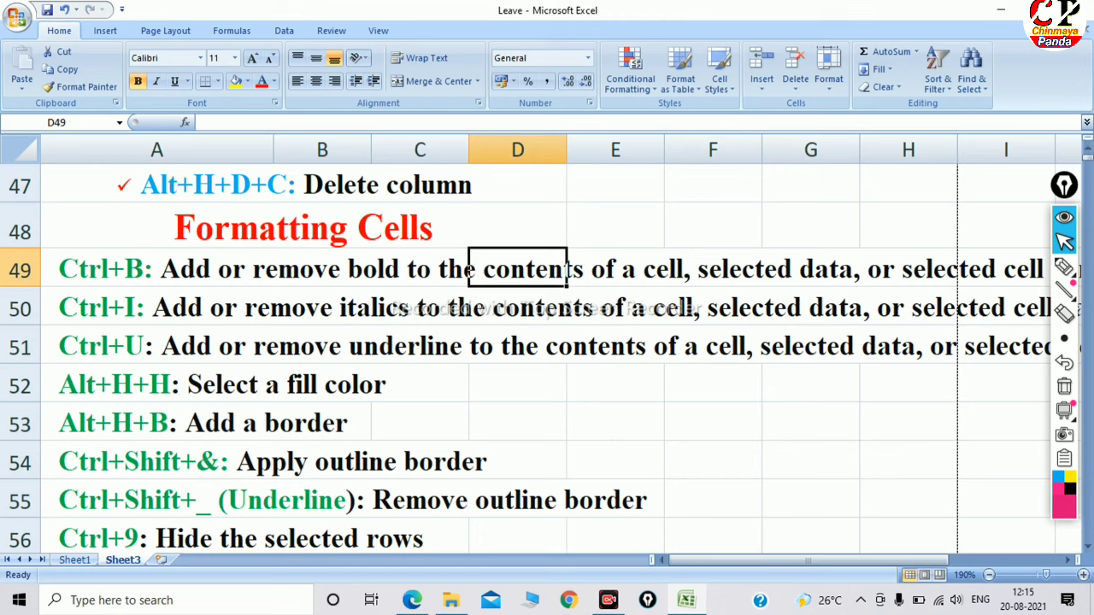
pyautogui.press('Up')
pyautogui.press('Down')
pyautogui.hotkey('shift', 'space')
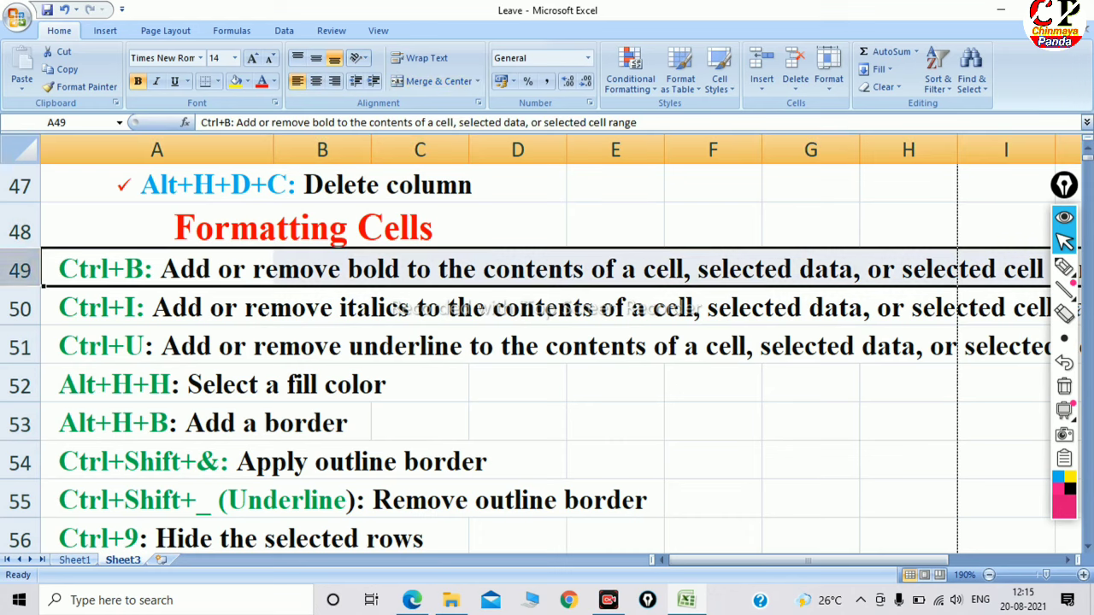
pyautogui.hotkey('ctrl', 'b')
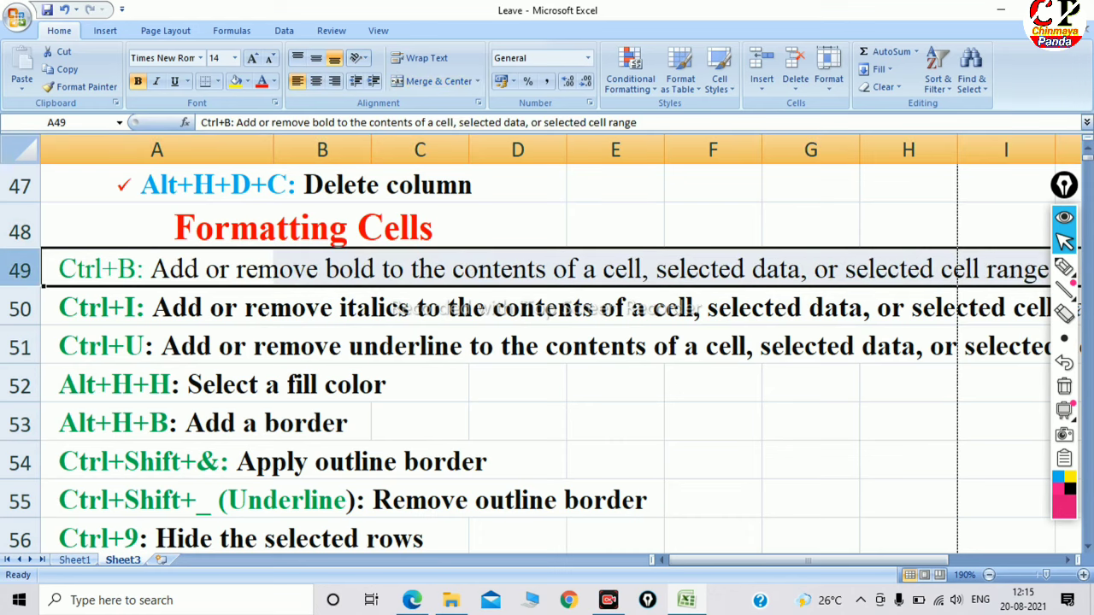
pyautogui.click(419, 384)
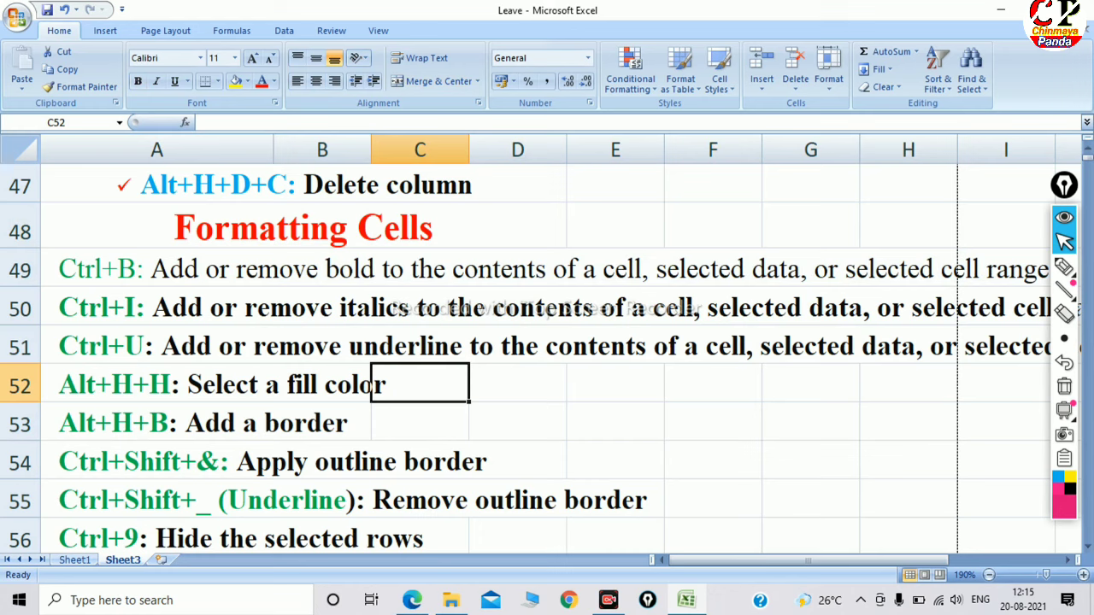
# Step: Italicize the whole of row 50's Ctrl+I line with Ctrl+I
pyautogui.click(517, 306)
pyautogui.click(20, 308)
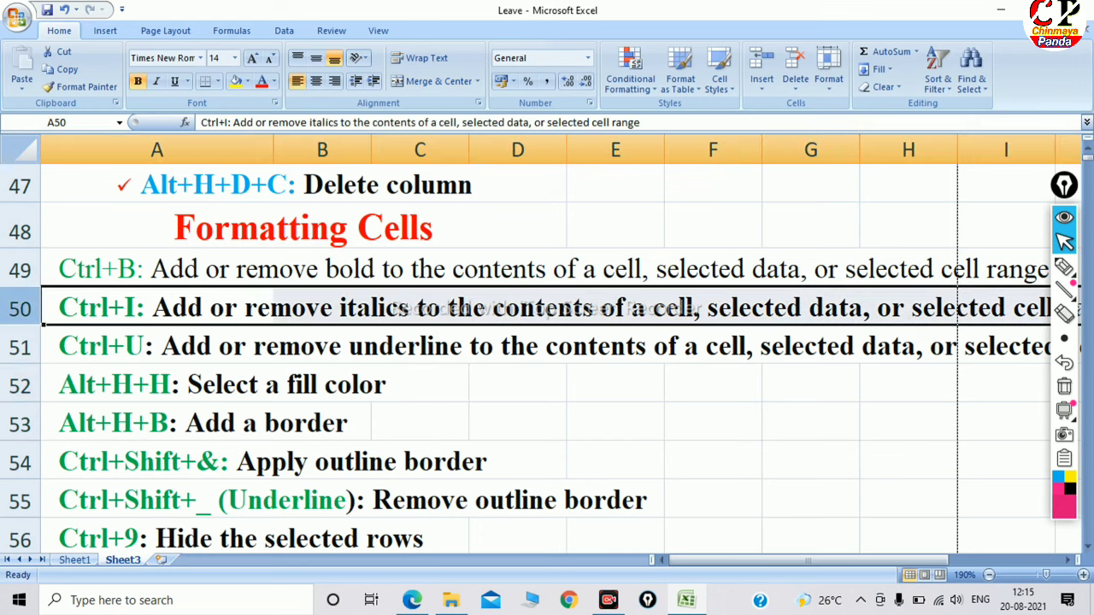
pyautogui.hotkey('ctrl', 'i')
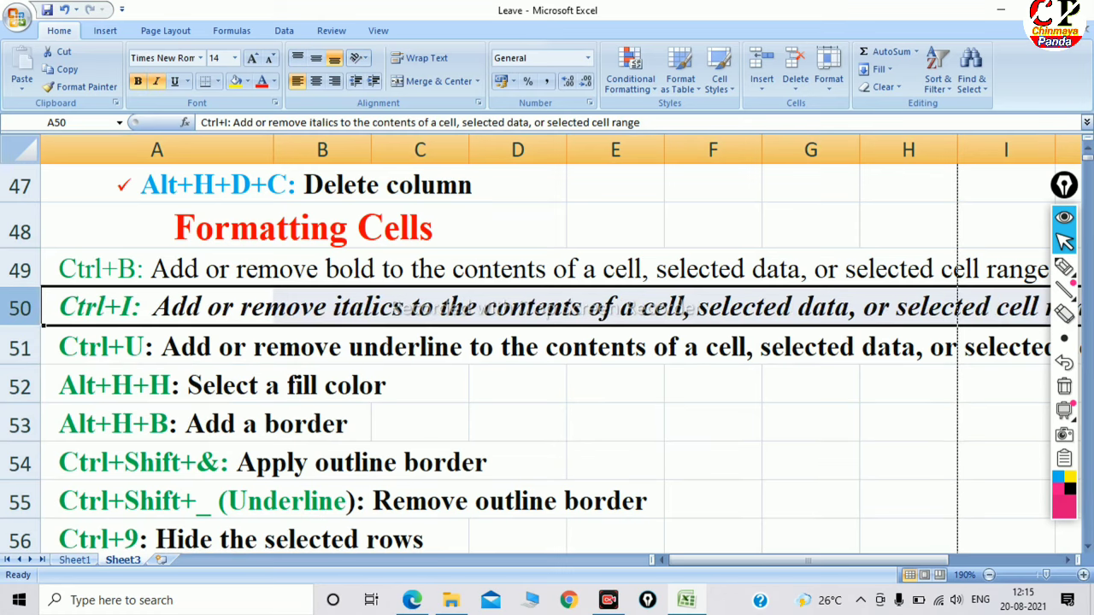
pyautogui.click(517, 423)
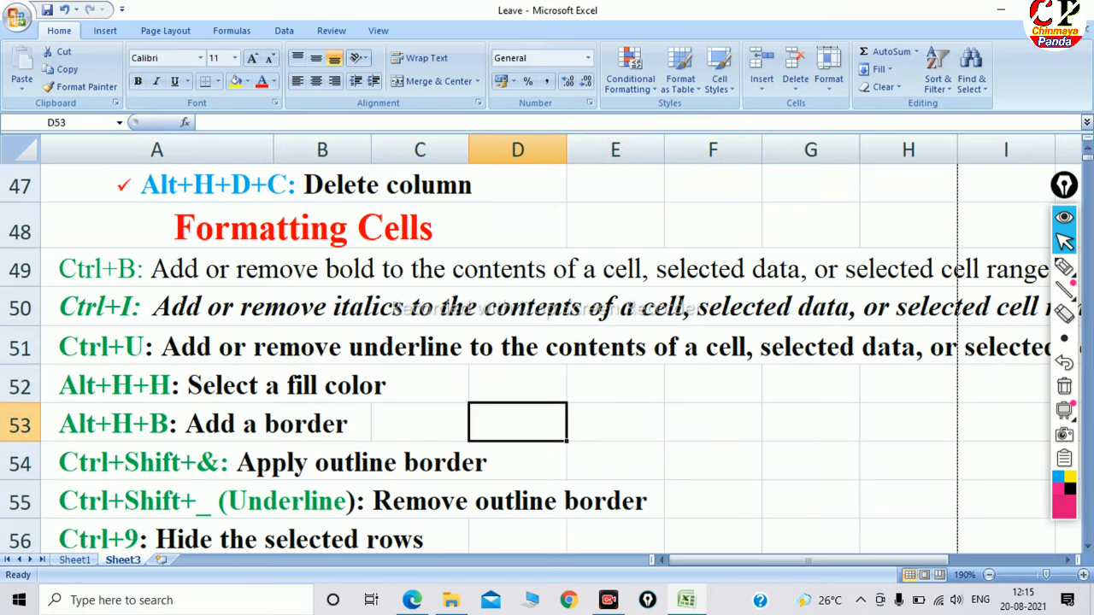
# Step: Underline the whole of row 51's Ctrl+U line with Ctrl+U
pyautogui.click(322, 347)
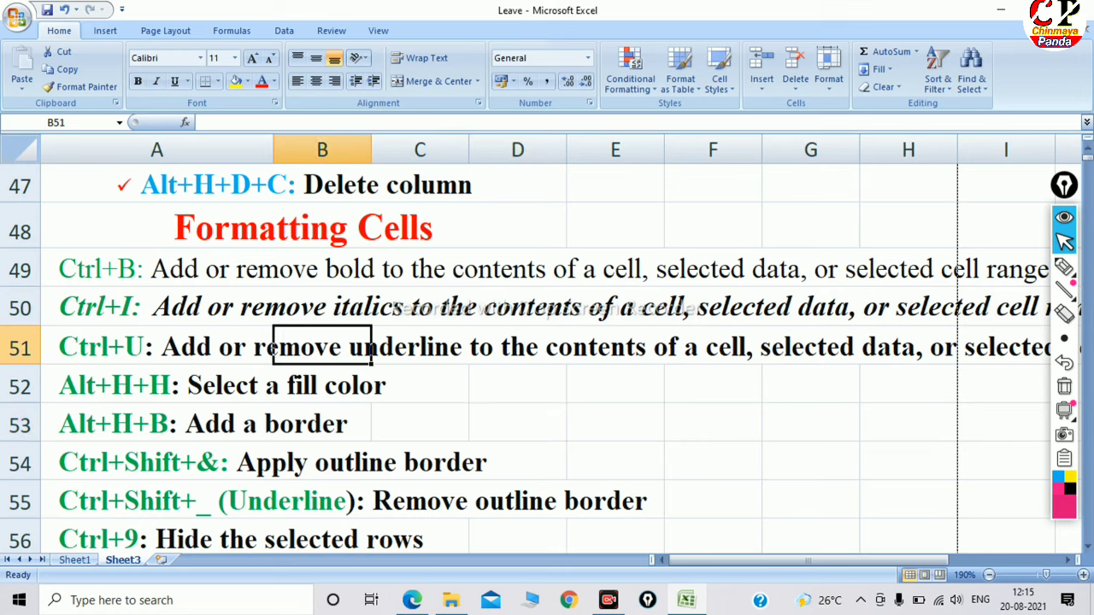
pyautogui.click(19, 346)
pyautogui.hotkey('ctrl', 'u')
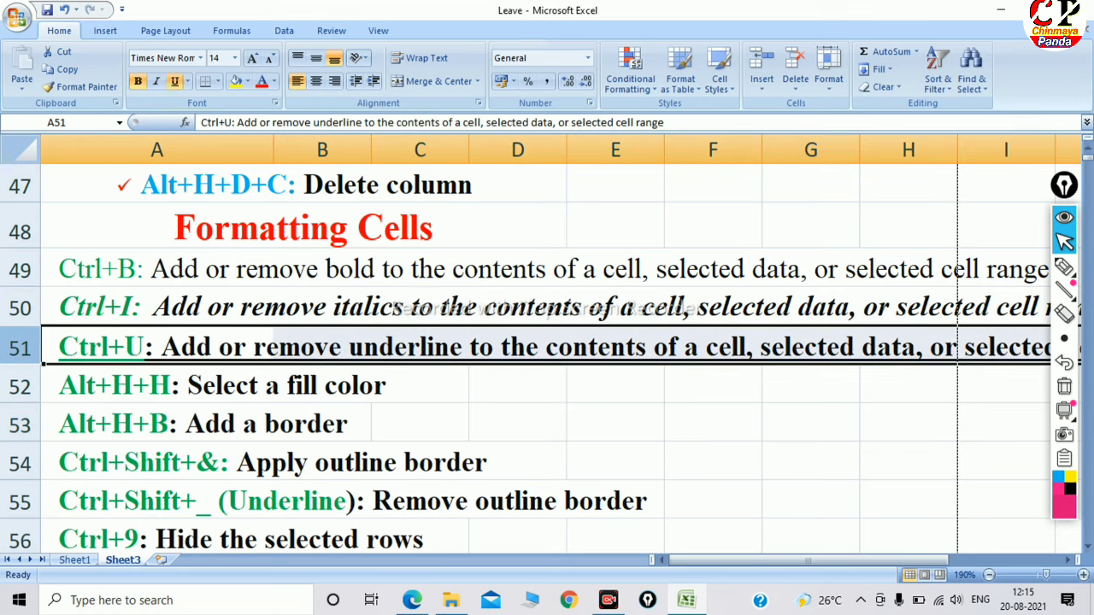
pyautogui.click(518, 422)
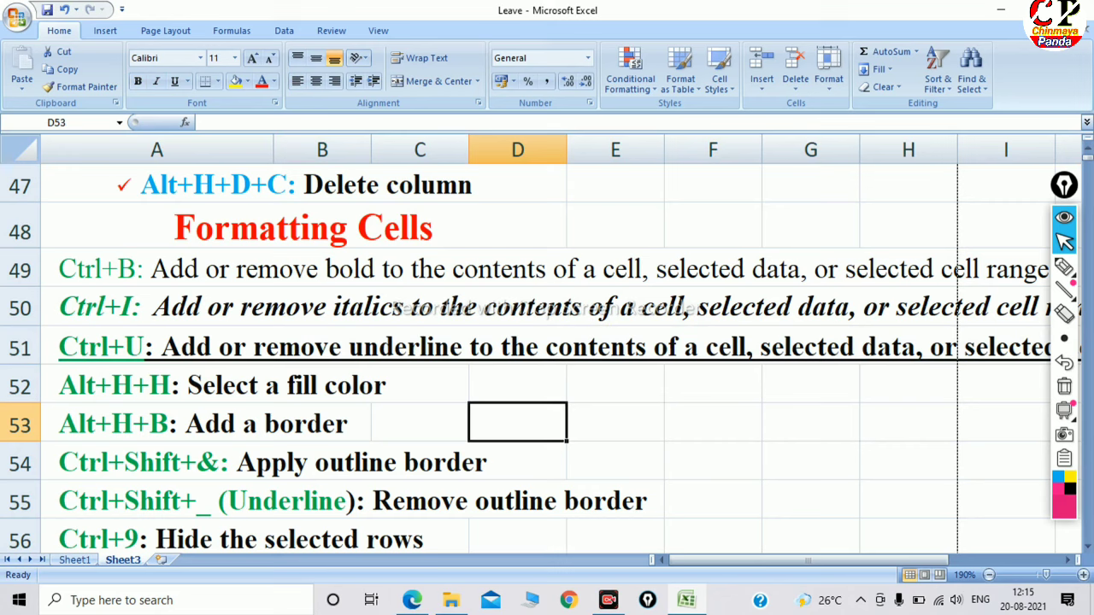
pyautogui.click(616, 422)
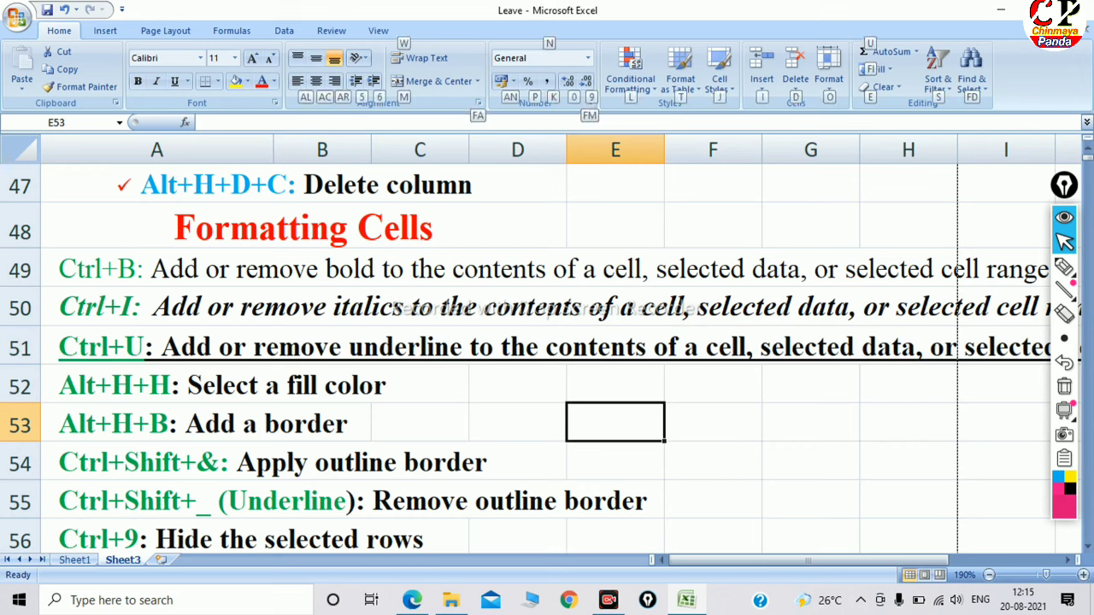
# Step: Fill cell E53 with light green using Alt+H+H
pyautogui.hotkey('alt', 'h')
pyautogui.press('h')
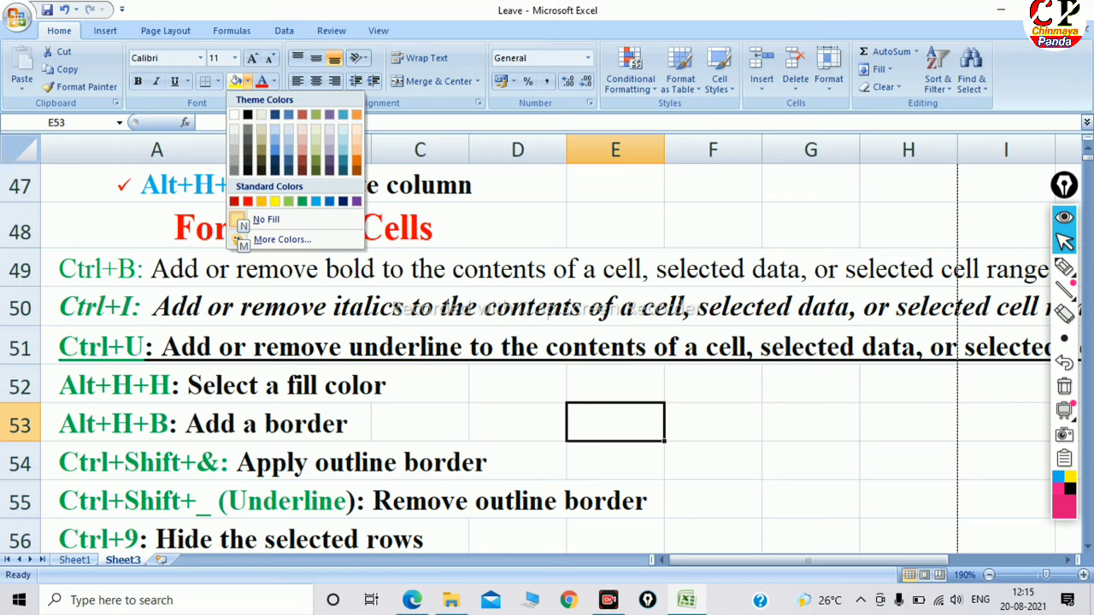
pyautogui.press('Up')
pyautogui.press('Right')
pyautogui.press('Right')
pyautogui.press('Right')
pyautogui.press('Right')
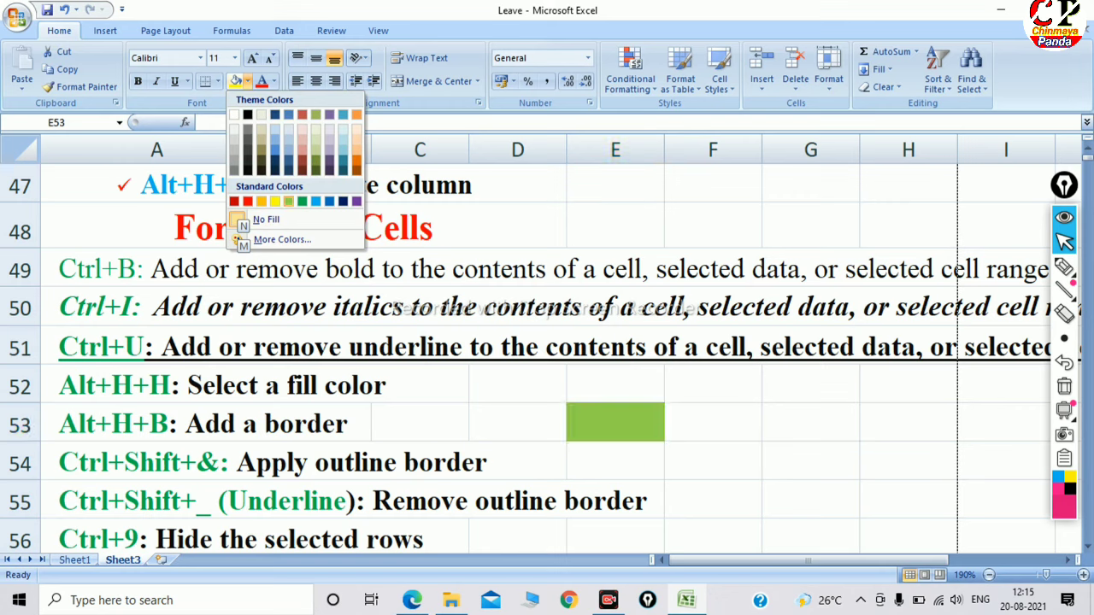
pyautogui.press('Return')
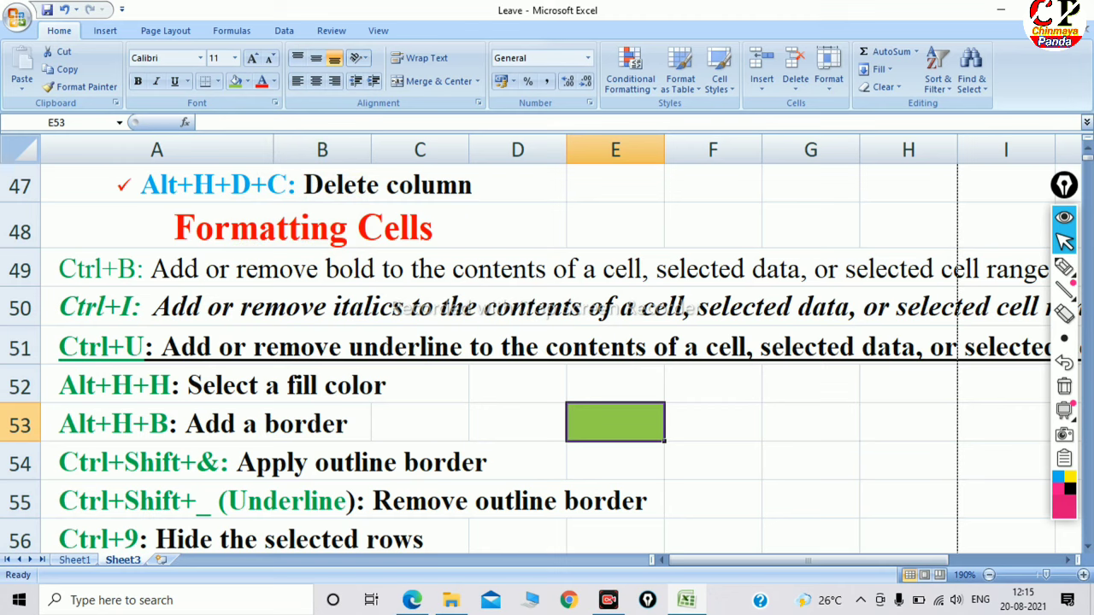
pyautogui.press('Right')
pyautogui.press('Left')
# Step: Select cell G53 and bring up the Fill Color choices with Alt+H+H
pyautogui.click(811, 423)
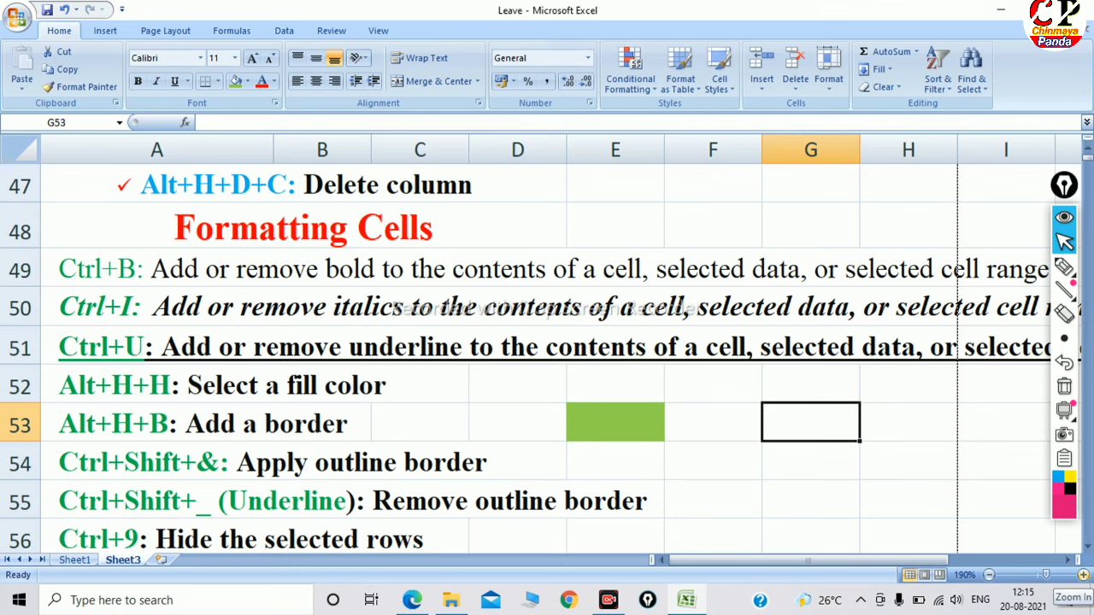
pyautogui.keyDown('ctrl'); pyautogui.scroll(3, 547, 342); pyautogui.keyUp('ctrl')
pyautogui.moveTo(808, 560); pyautogui.dragTo(892, 560)
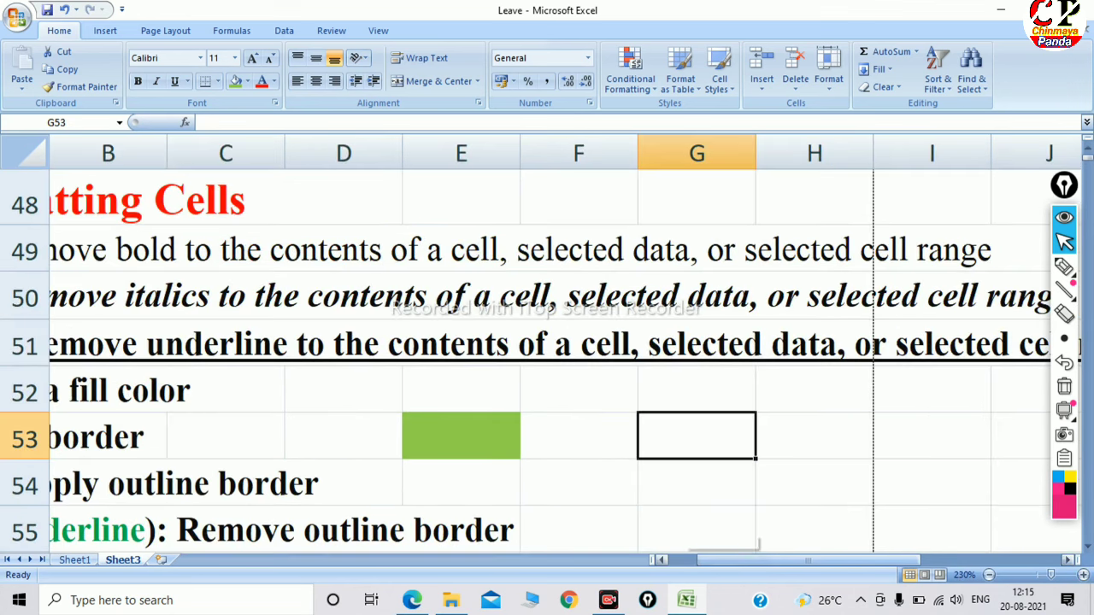
pyautogui.click(343, 484)
pyautogui.click(343, 435)
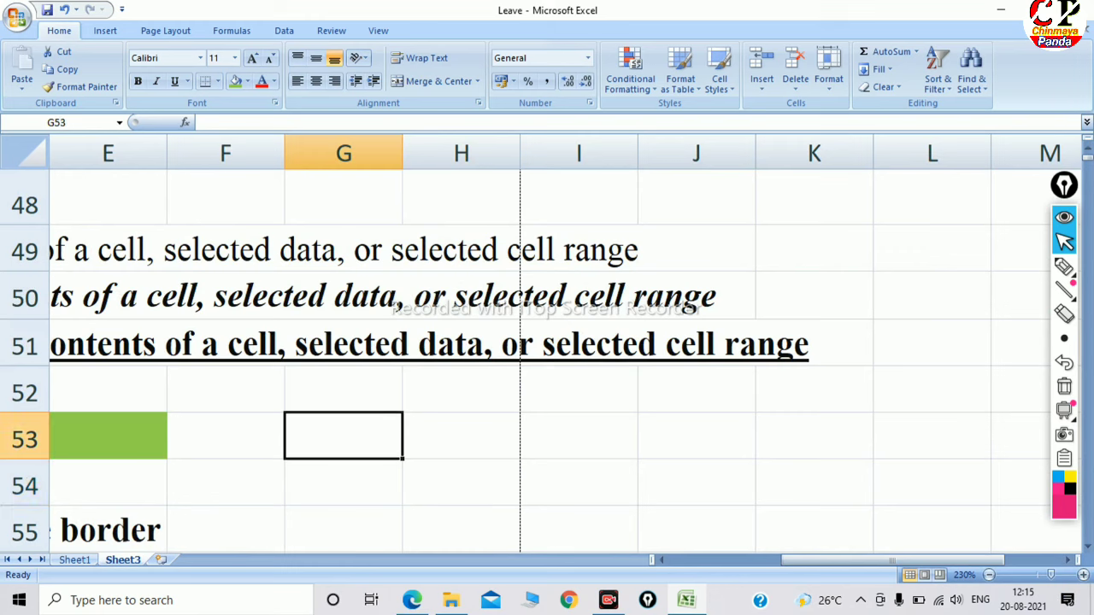
pyautogui.press('alt')
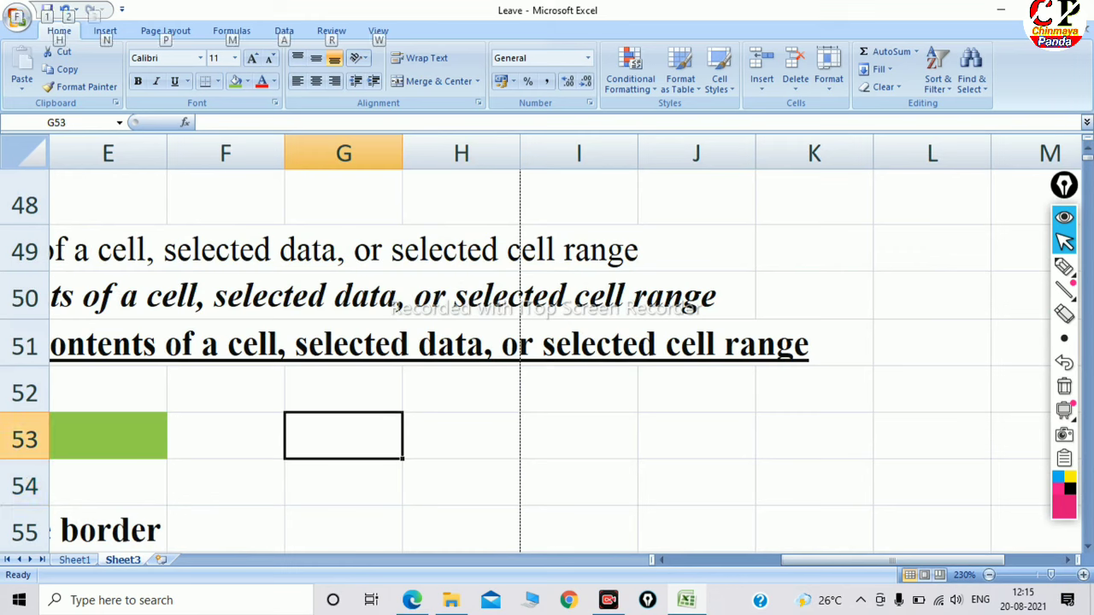
pyautogui.press('h')
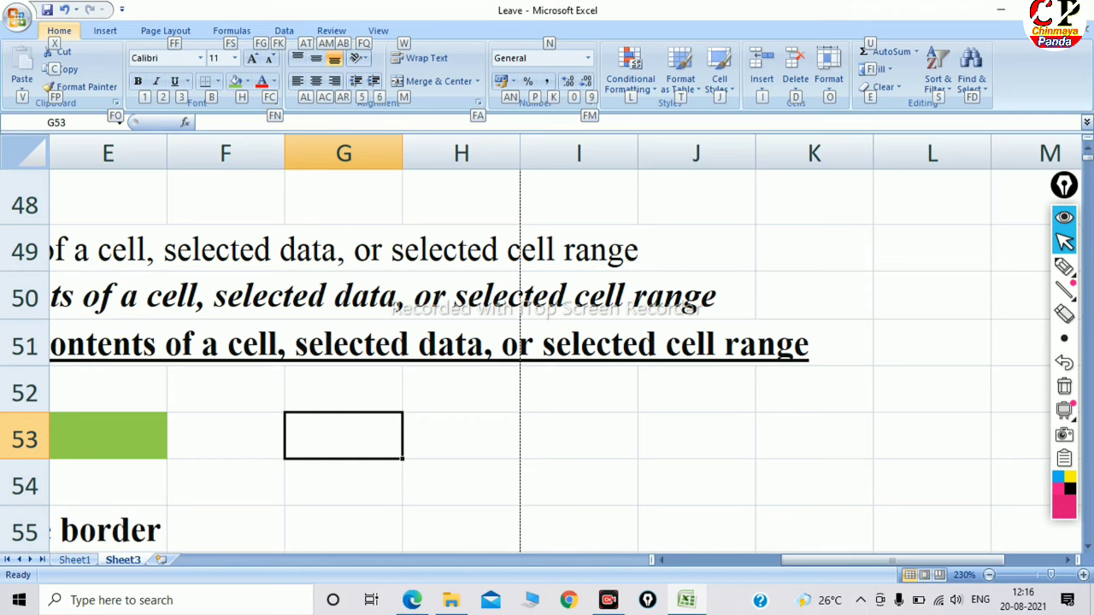
pyautogui.click(461, 436)
pyautogui.click(343, 435)
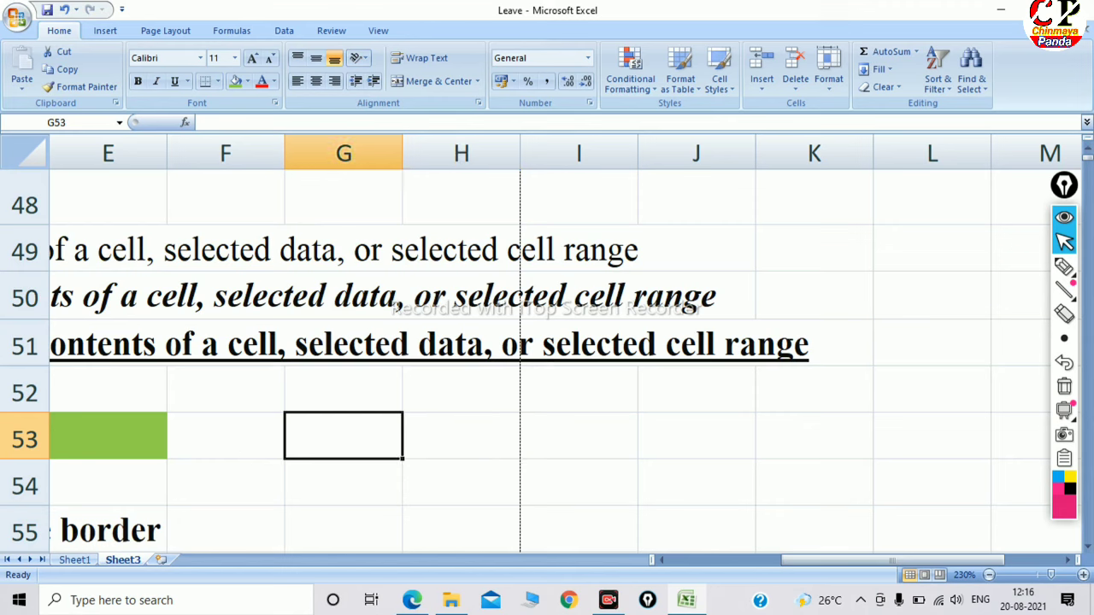
pyautogui.hotkey('alt', 'h')
pyautogui.press('h')
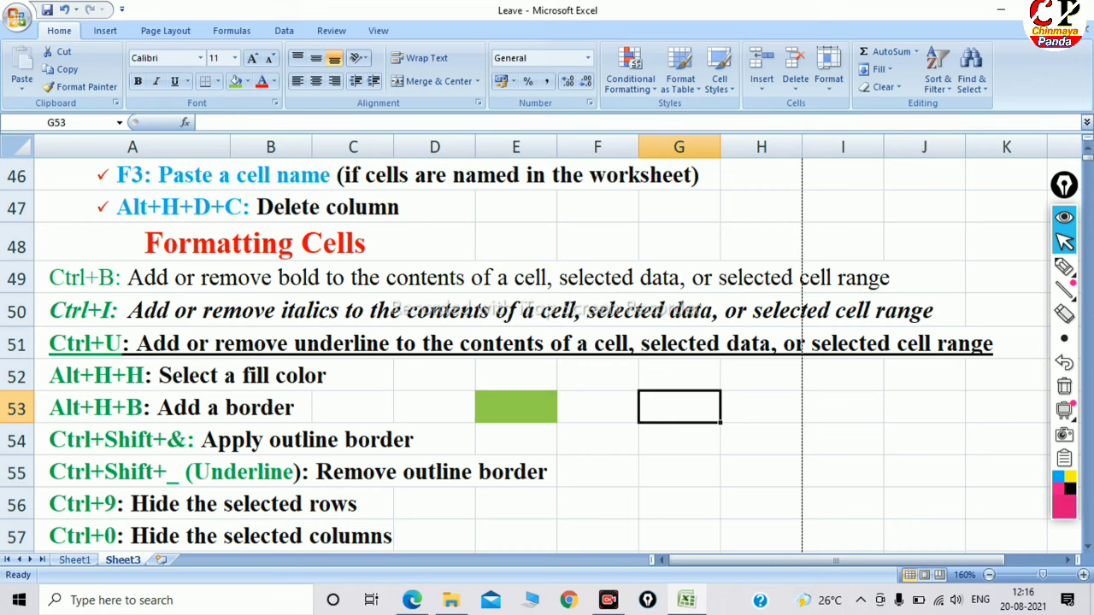
# Step: Select row 53 and open Fill Color, then cancel without applying a colour
pyautogui.click(16, 408)
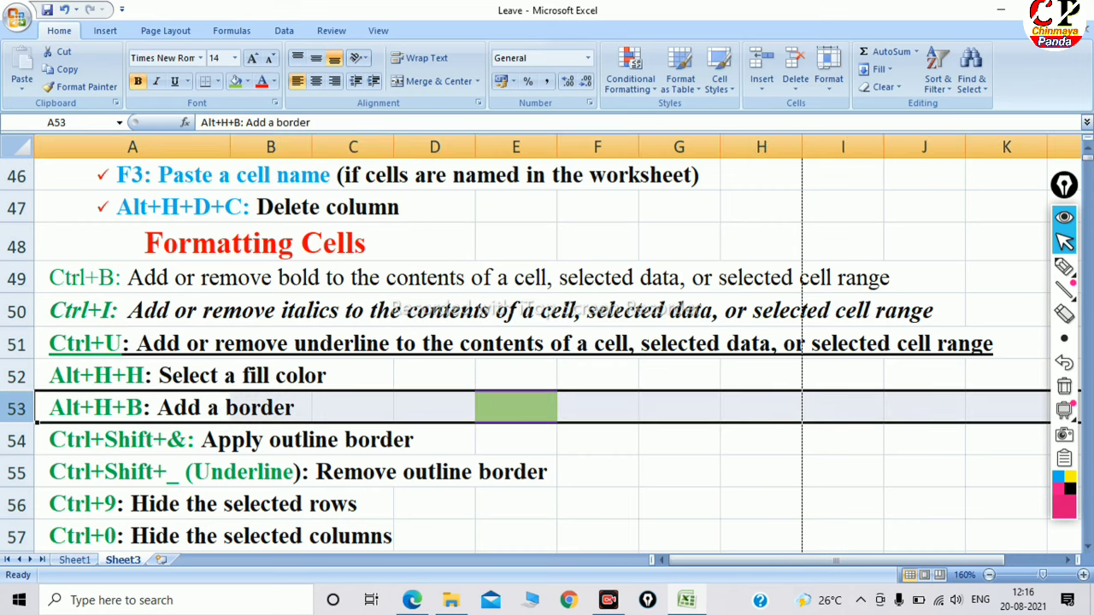
pyautogui.press('alt')
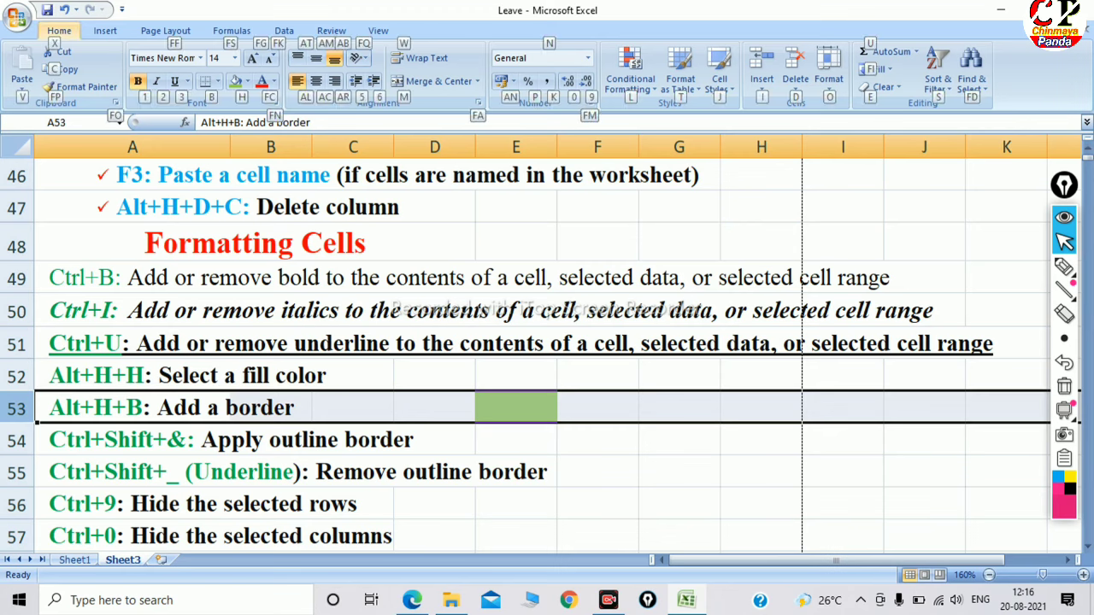
pyautogui.press('h')
pyautogui.press('h')
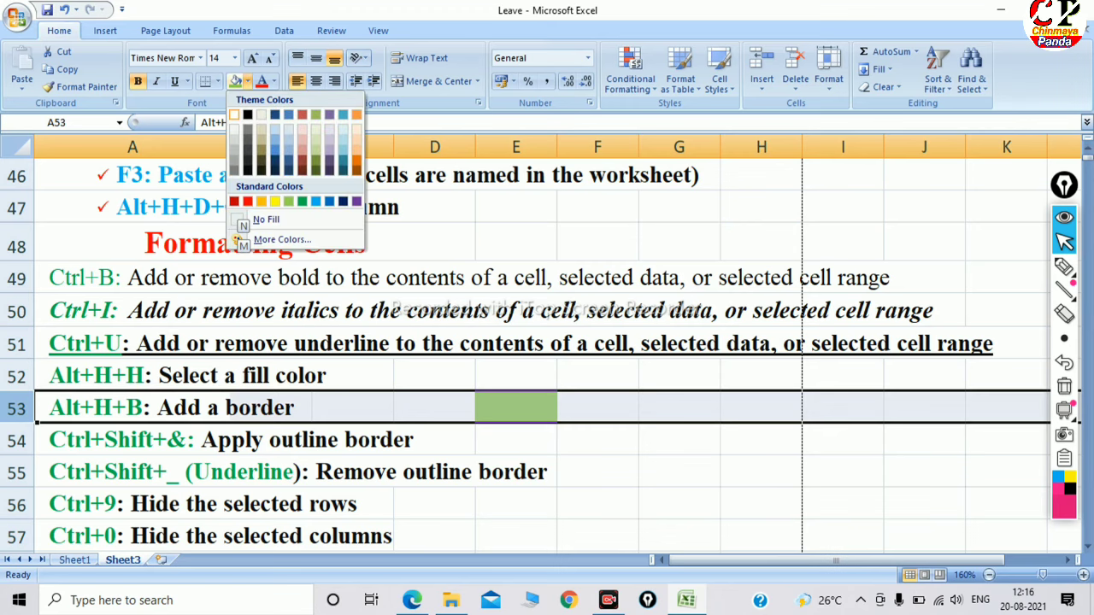
pyautogui.press('Escape')
# Step: Put an outline border around cell G54 with Ctrl+Shift+&
pyautogui.click(597, 440)
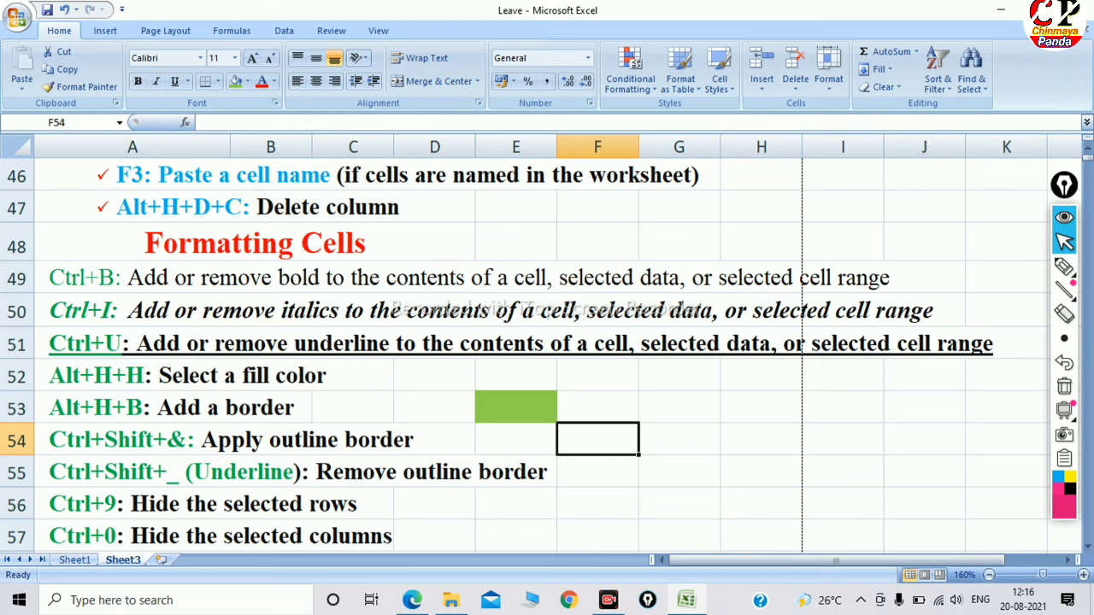
pyautogui.press('Right')
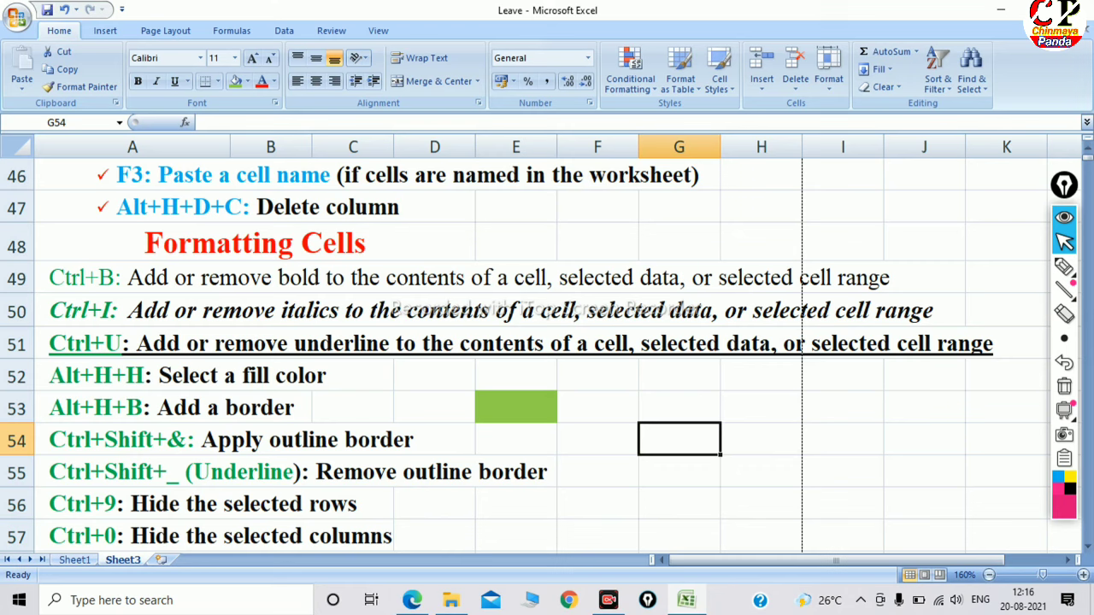
pyautogui.hotkey('ctrl', 'shift', '7')
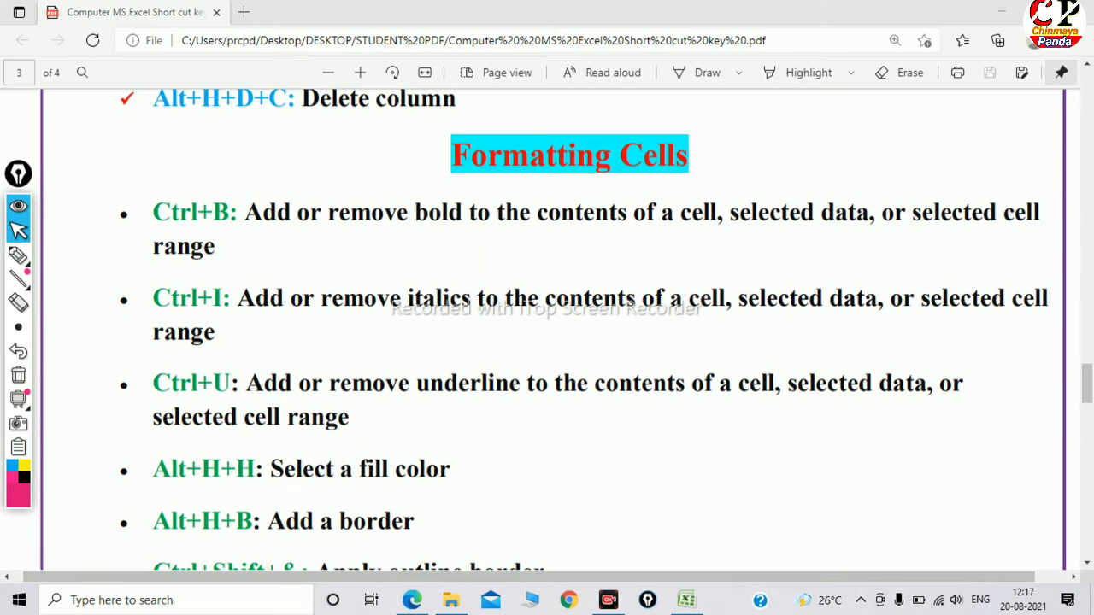
# Step: Scroll the shortcut PDF to the top of page 4's number-format shortcuts
pyautogui.scroll(-1, 547, 325)
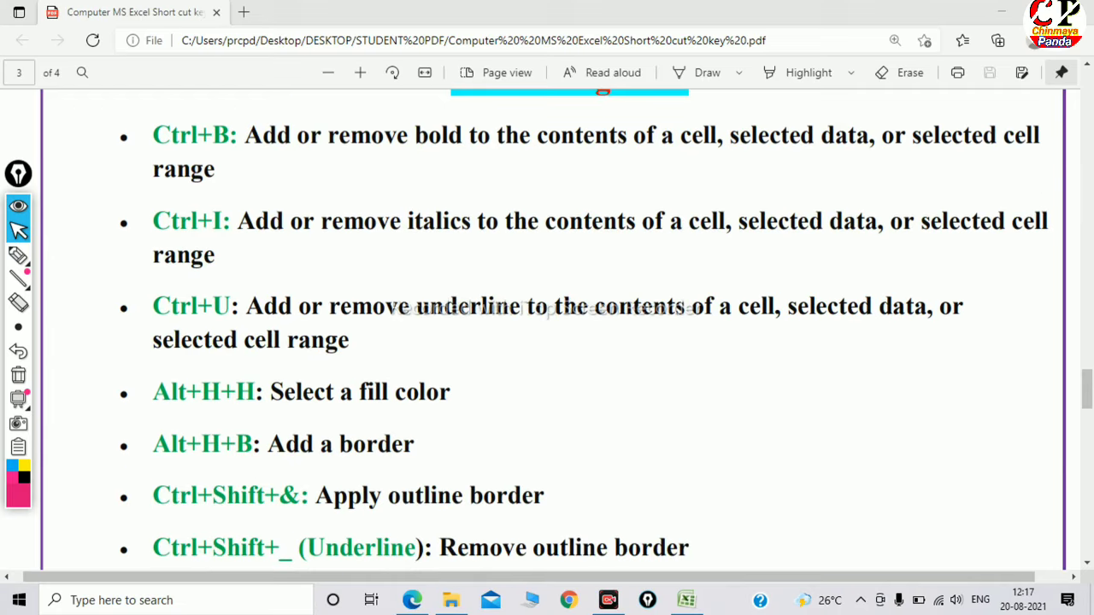
pyautogui.scroll(-1, 553, 330)
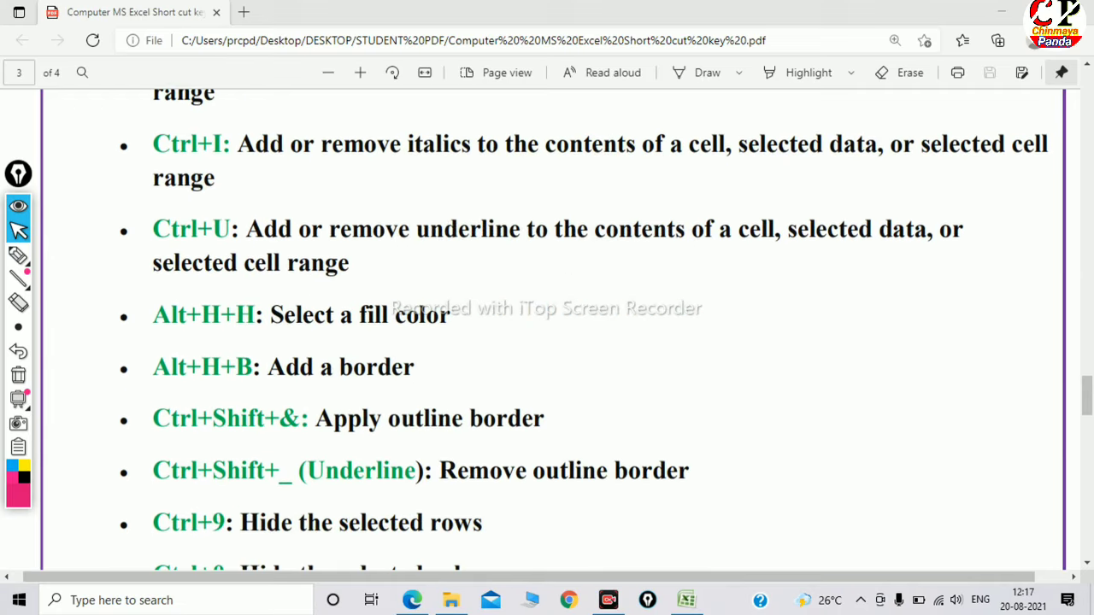
pyautogui.scroll(-2, 553, 330)
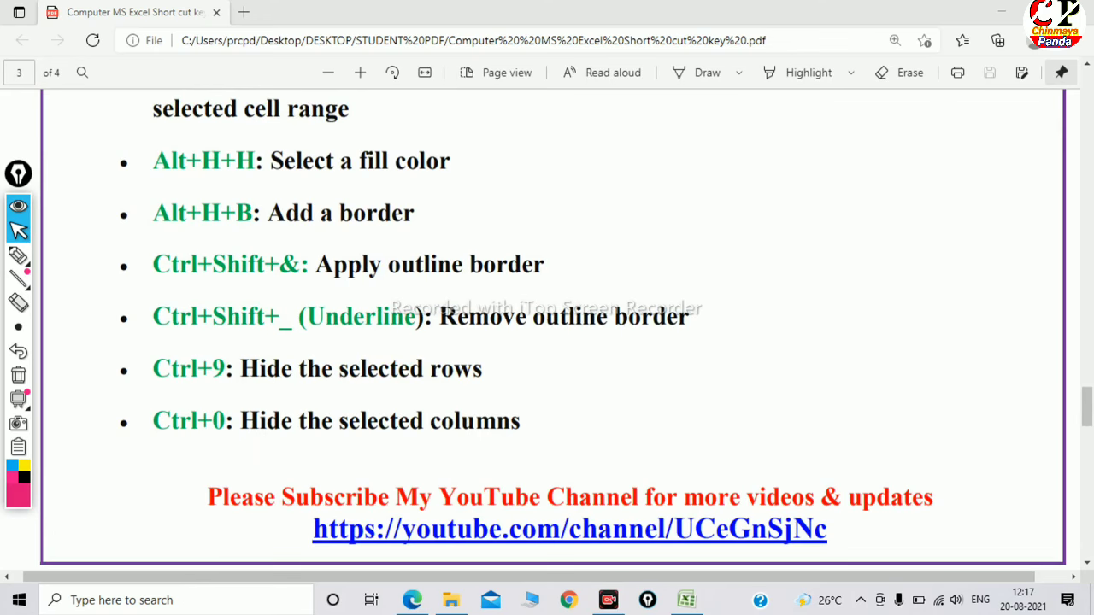
pyautogui.scroll(-1, 553, 296)
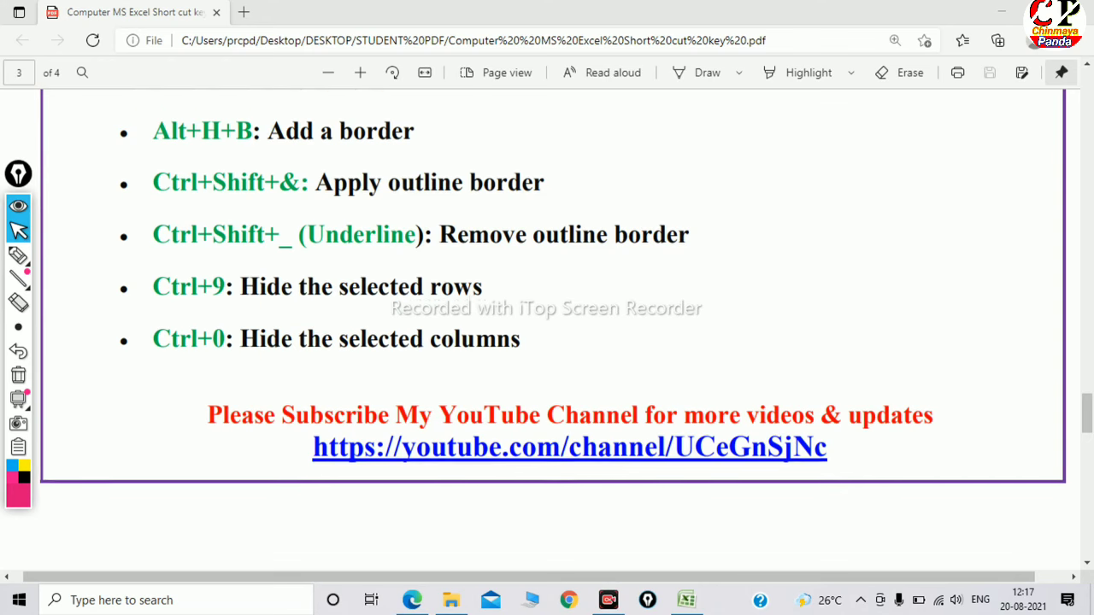
pyautogui.scroll(-5, 547, 325)
pyautogui.scroll(-1, 552, 340)
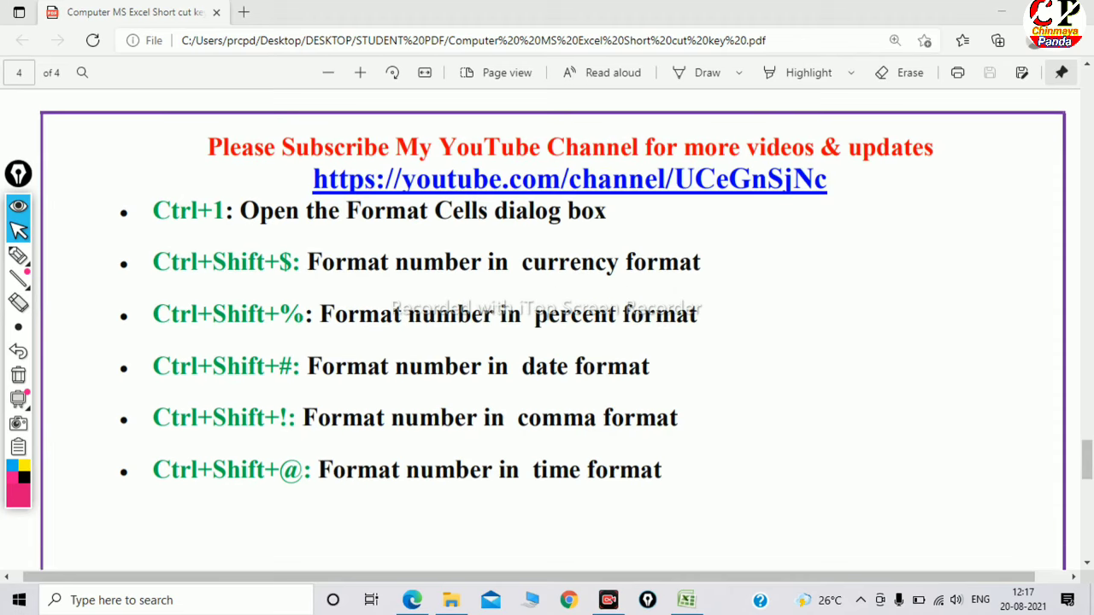
pyautogui.scroll(-1, 552, 340)
pyautogui.scroll(1, 552, 341)
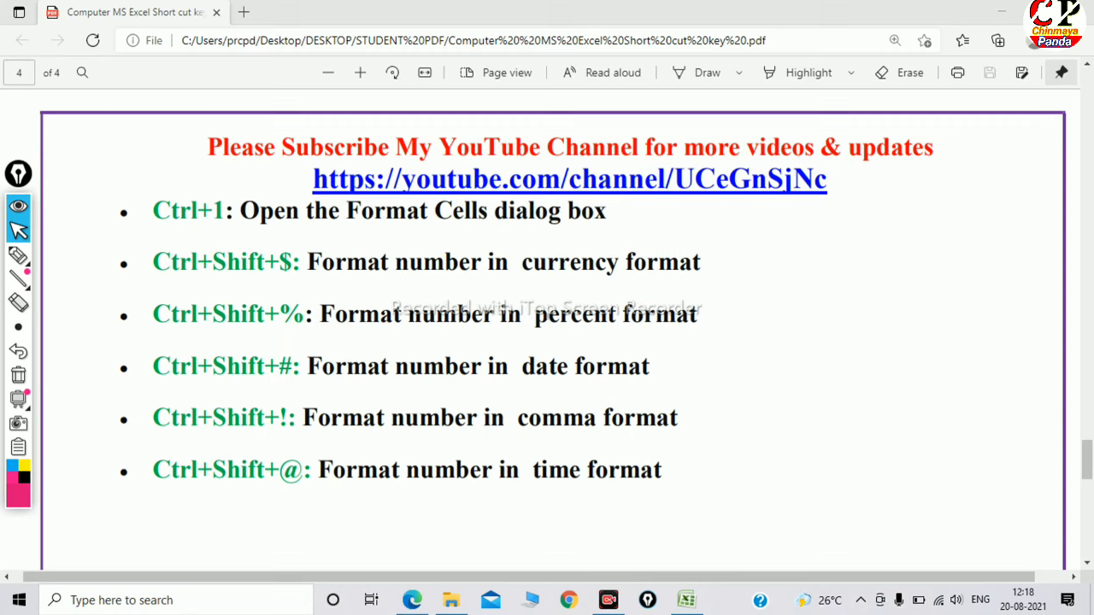
# Step: Underline and circle the date, percent, comma and time format shortcuts in the PDF, then erase the ink
pyautogui.click(18, 255)
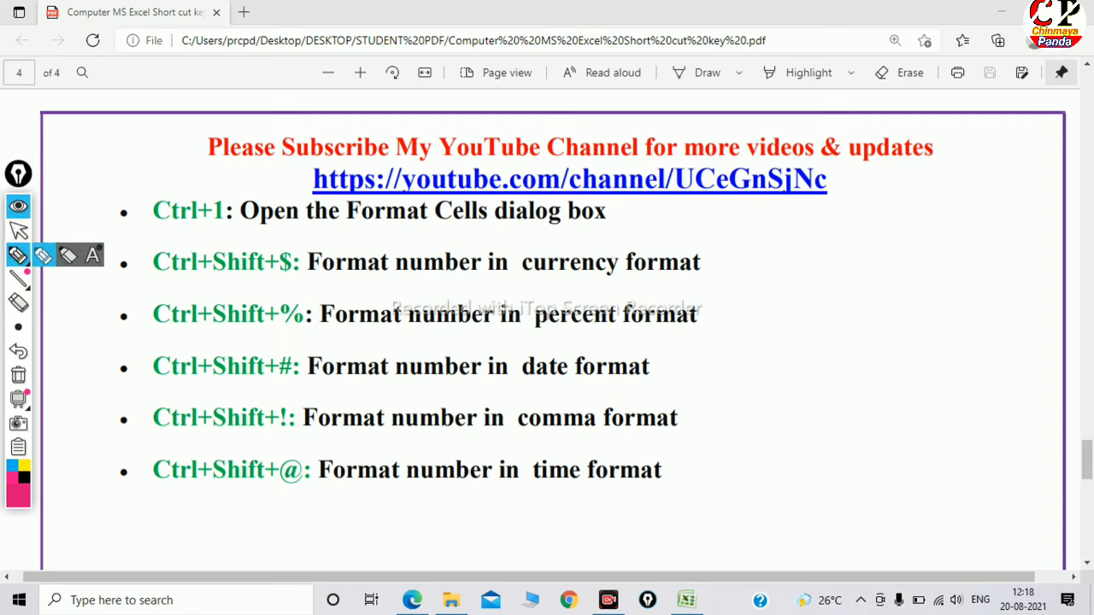
pyautogui.moveTo(180, 386); pyautogui.dragTo(756, 386)
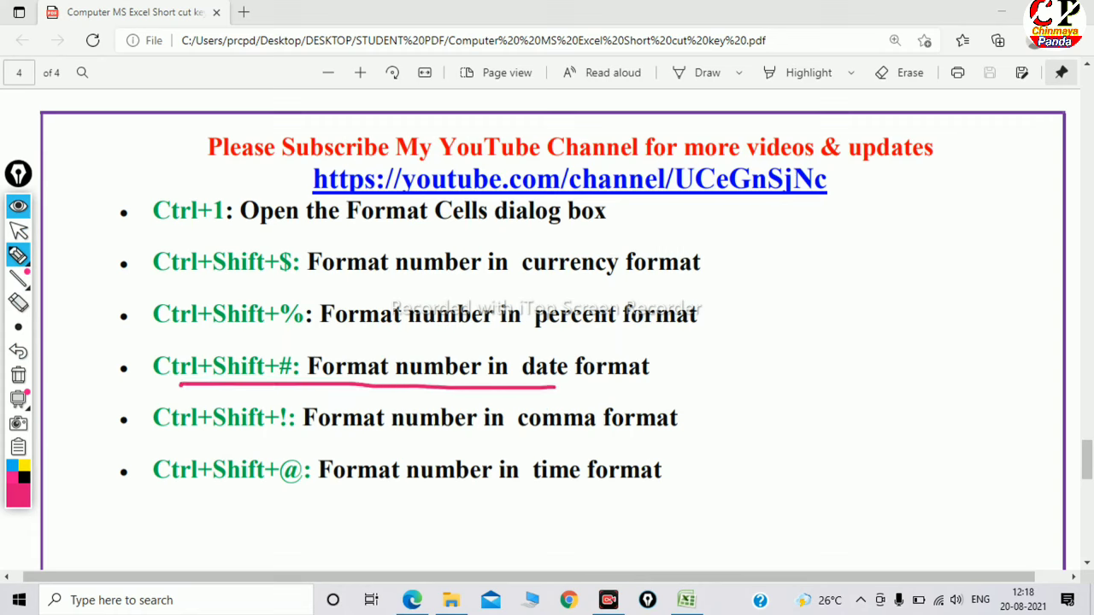
pyautogui.moveTo(122, 325); pyautogui.dragTo(869, 338)
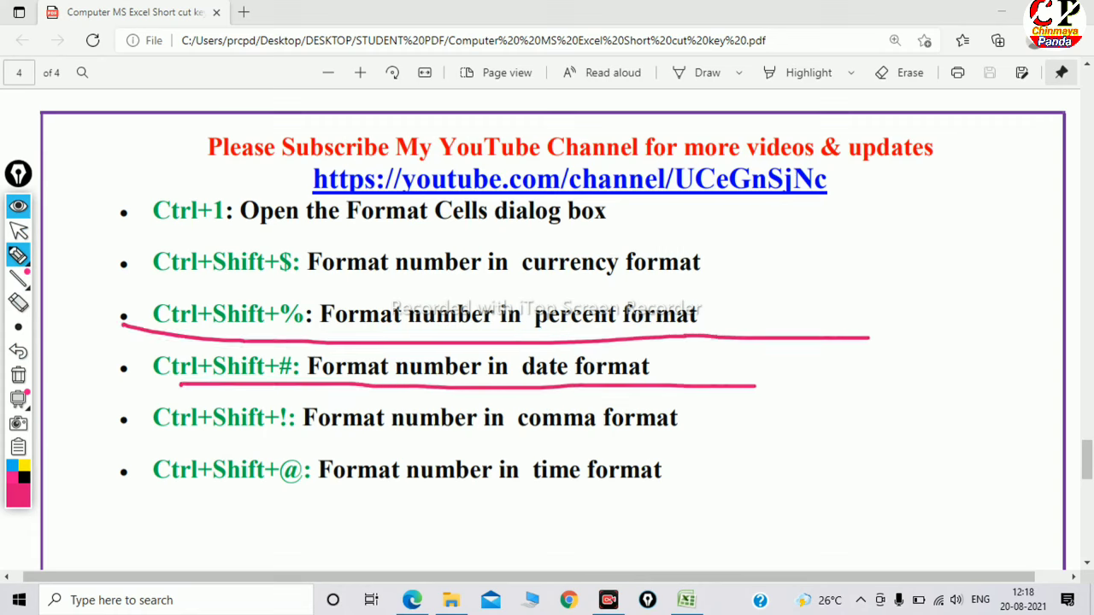
pyautogui.moveTo(142, 439); pyautogui.dragTo(663, 440)
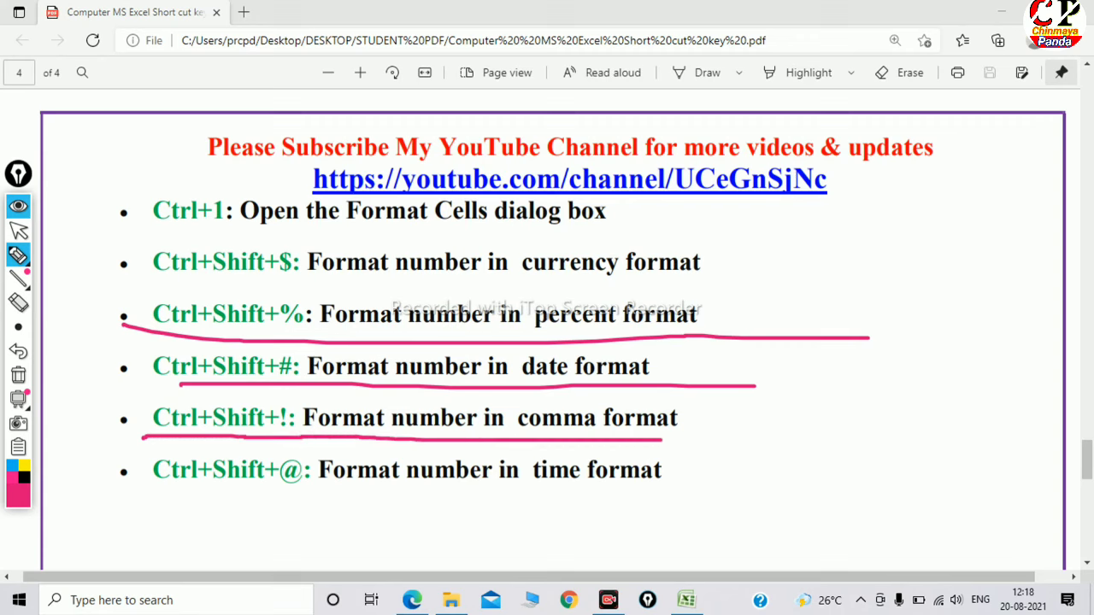
pyautogui.moveTo(687, 418); pyautogui.dragTo(800, 411)
pyautogui.moveTo(161, 483); pyautogui.dragTo(317, 492)
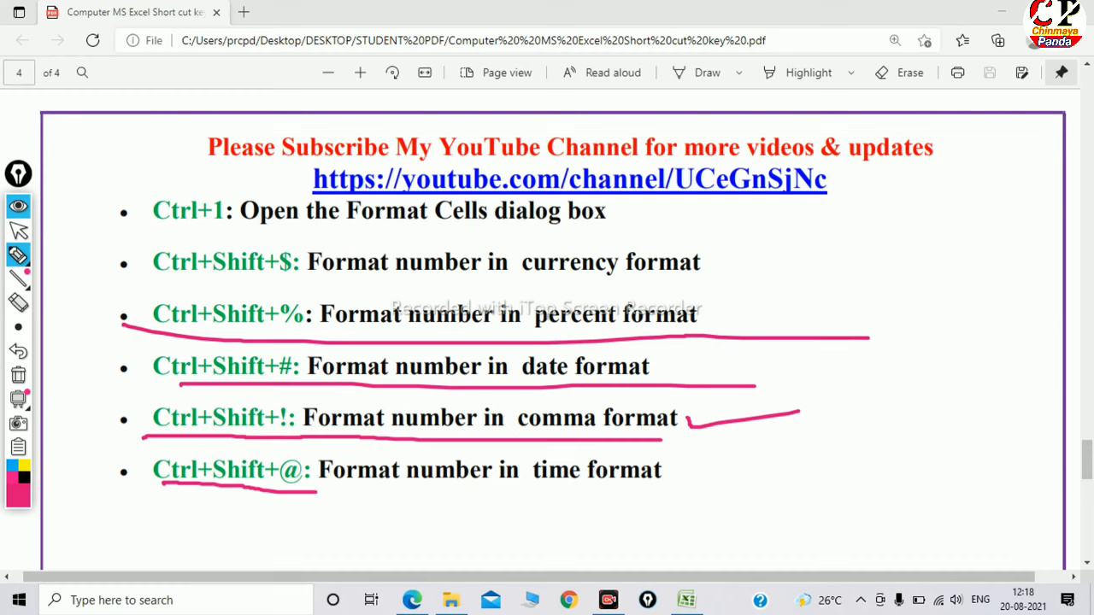
pyautogui.moveTo(538, 483); pyautogui.dragTo(601, 488)
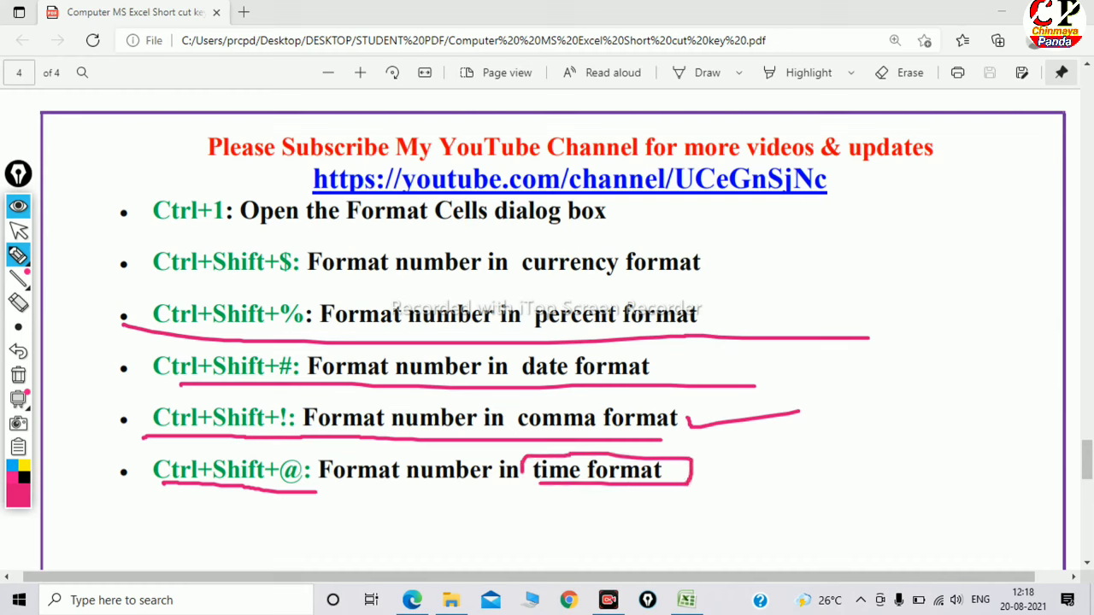
pyautogui.moveTo(658, 348); pyautogui.dragTo(652, 364)
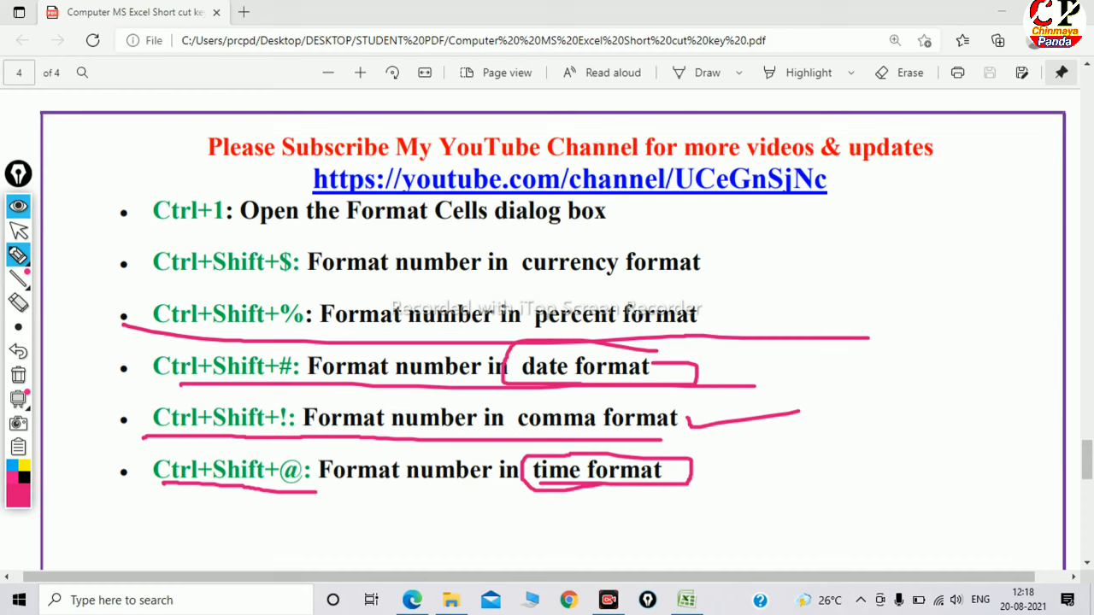
pyautogui.click(18, 375)
pyautogui.click(18, 231)
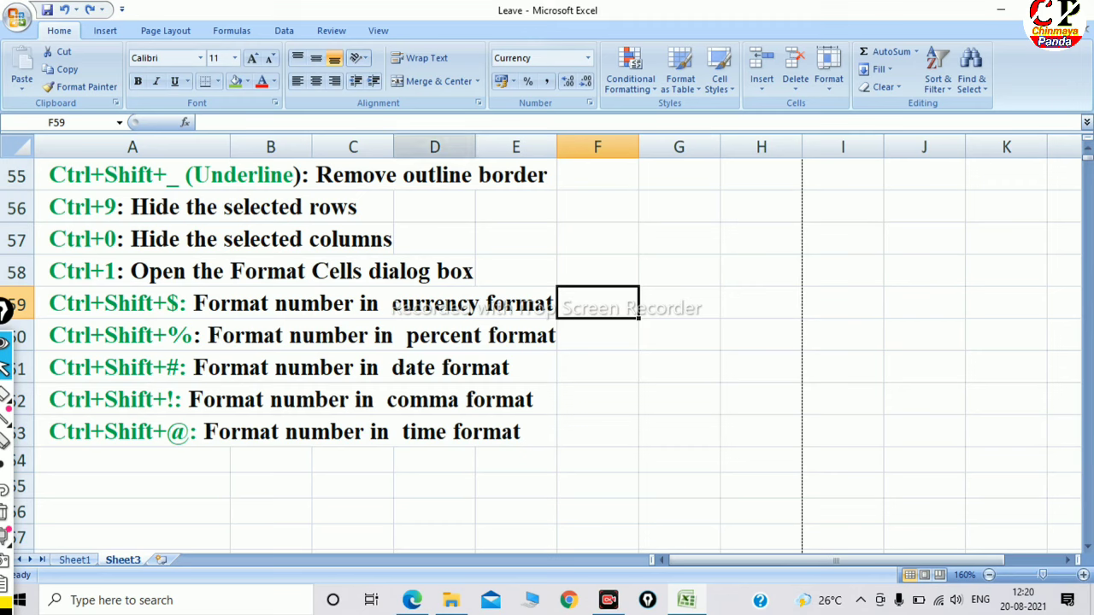
# Step: Hide row 58 with Ctrl+9, then bring it back with Ctrl+Shift+9
pyautogui.click(435, 147)
pyautogui.click(515, 240)
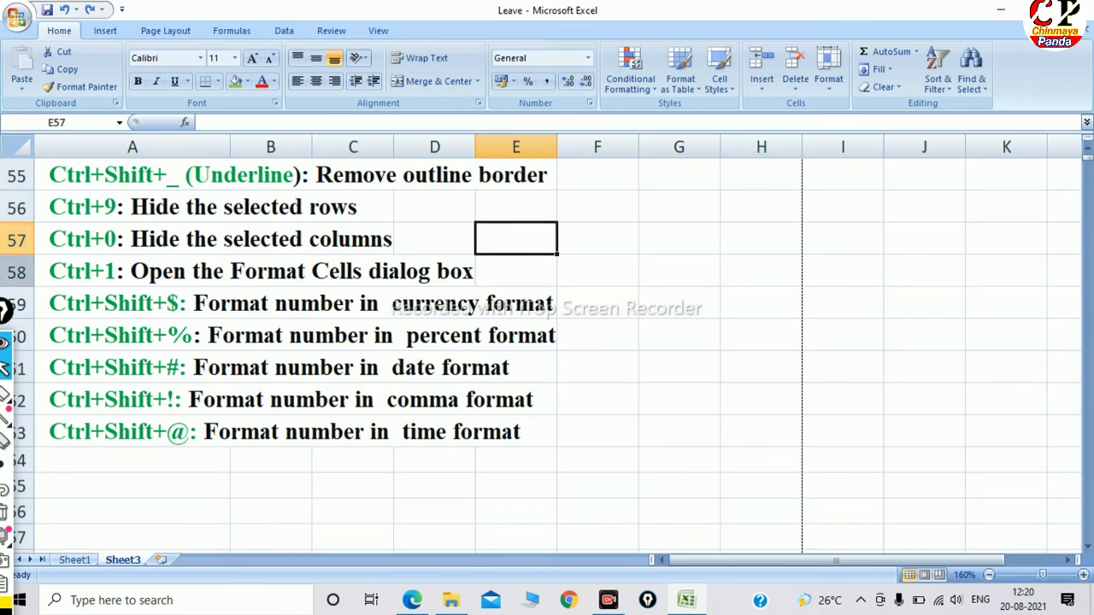
pyautogui.click(16, 271)
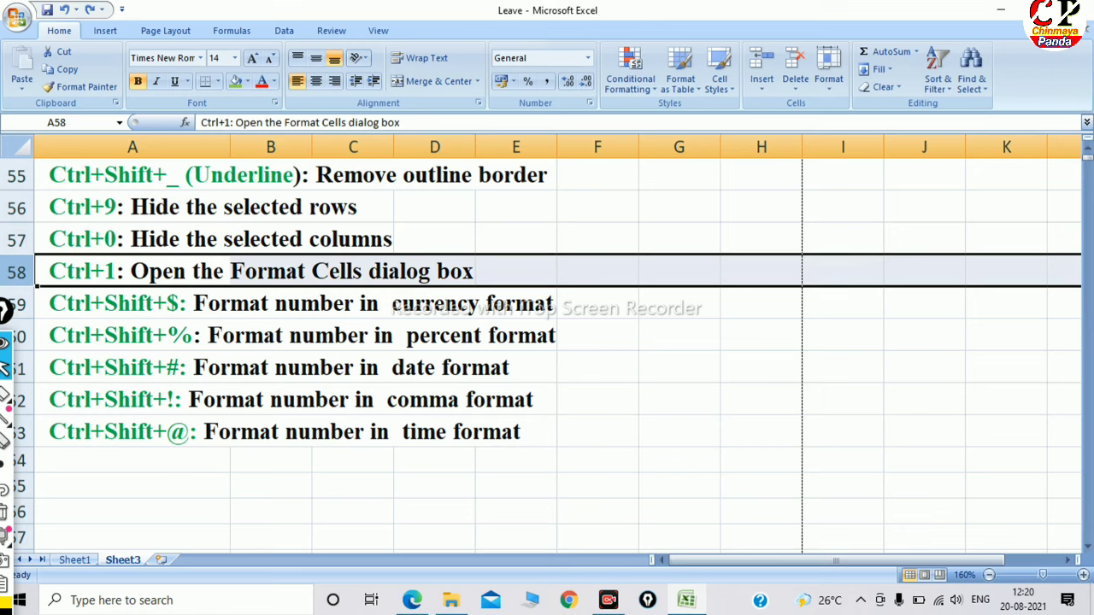
pyautogui.hotkey('ctrl', '9')
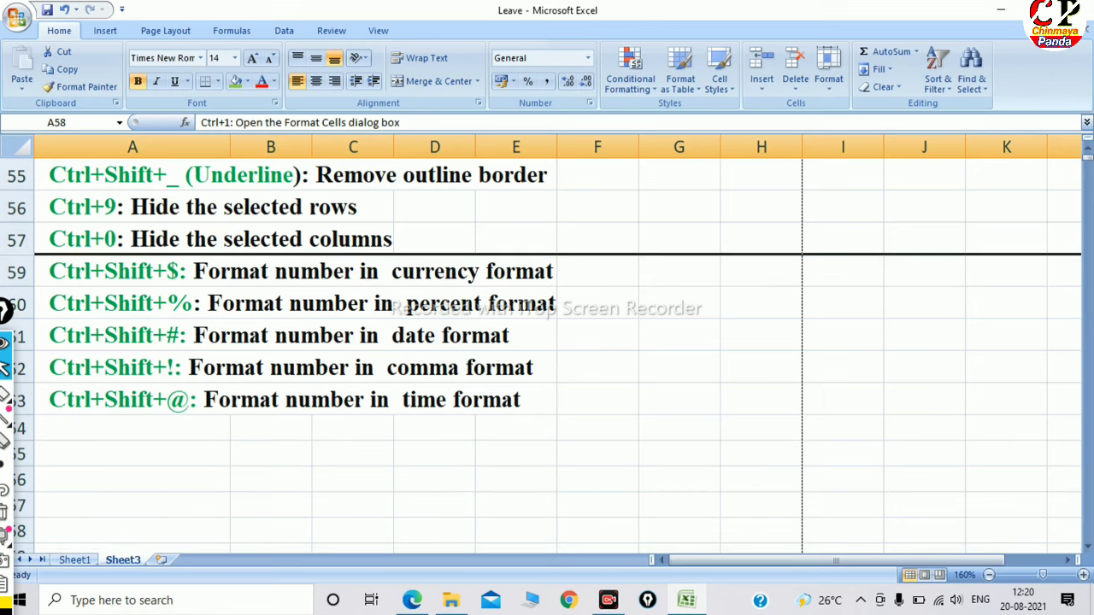
pyautogui.hotkey('ctrl', 'shift', '9')
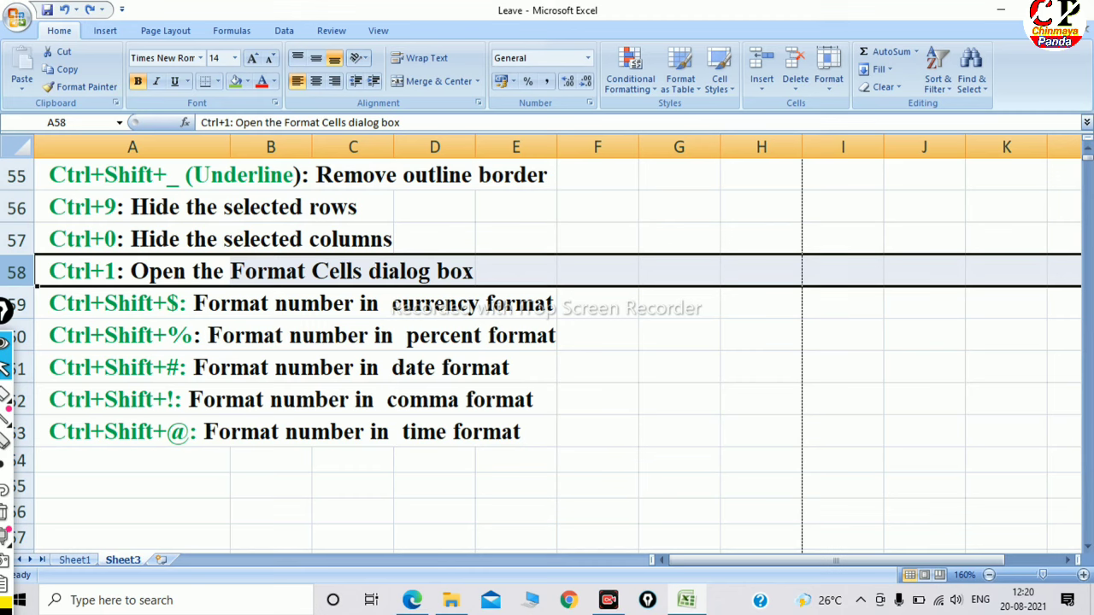
pyautogui.click(434, 207)
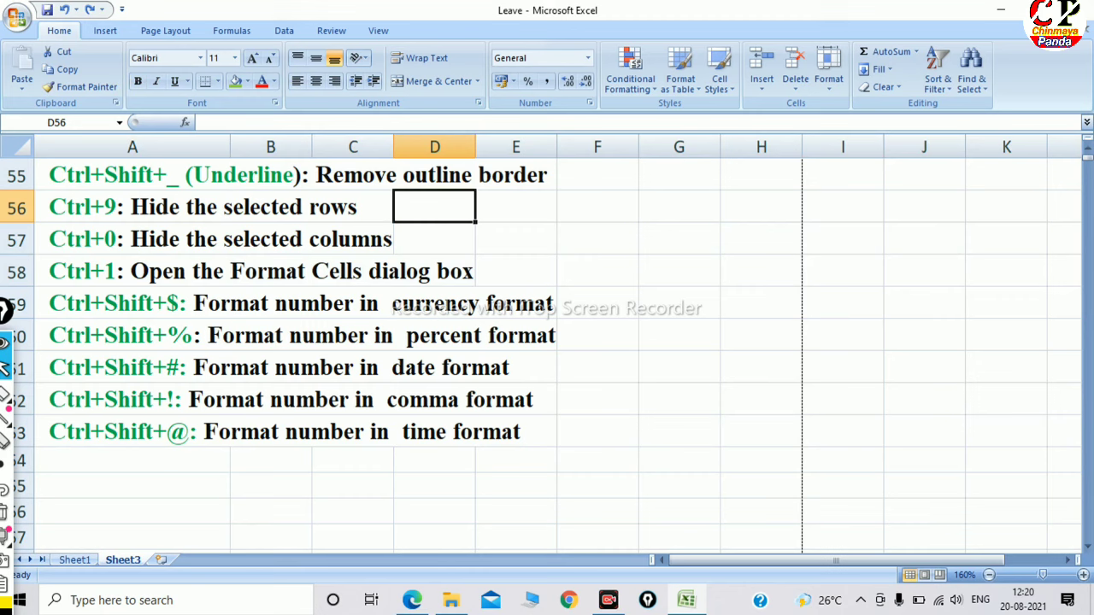
pyautogui.click(313, 240)
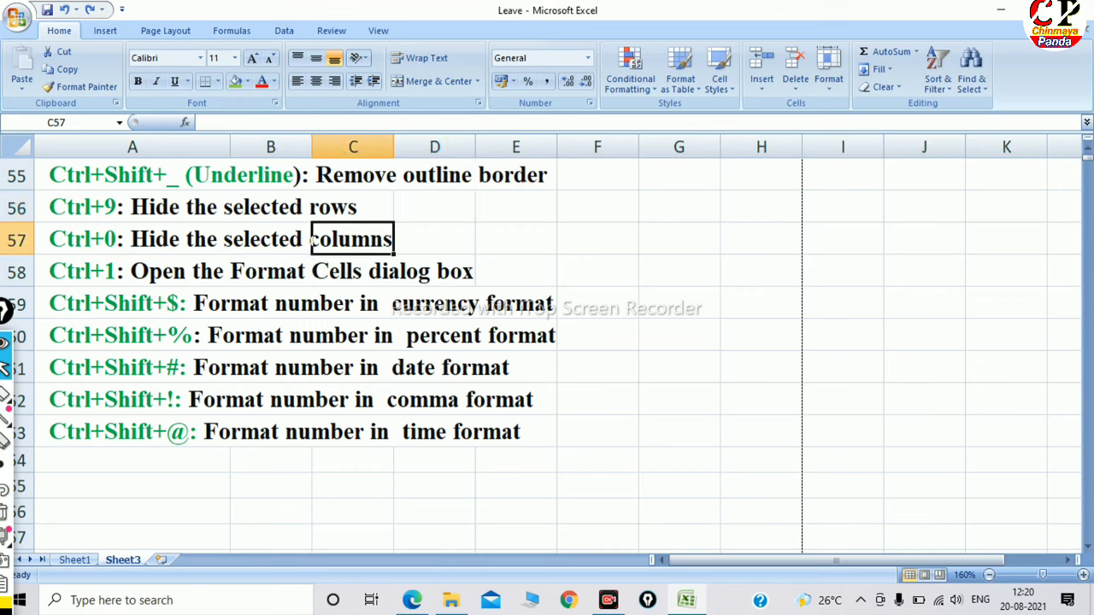
pyautogui.click(435, 147)
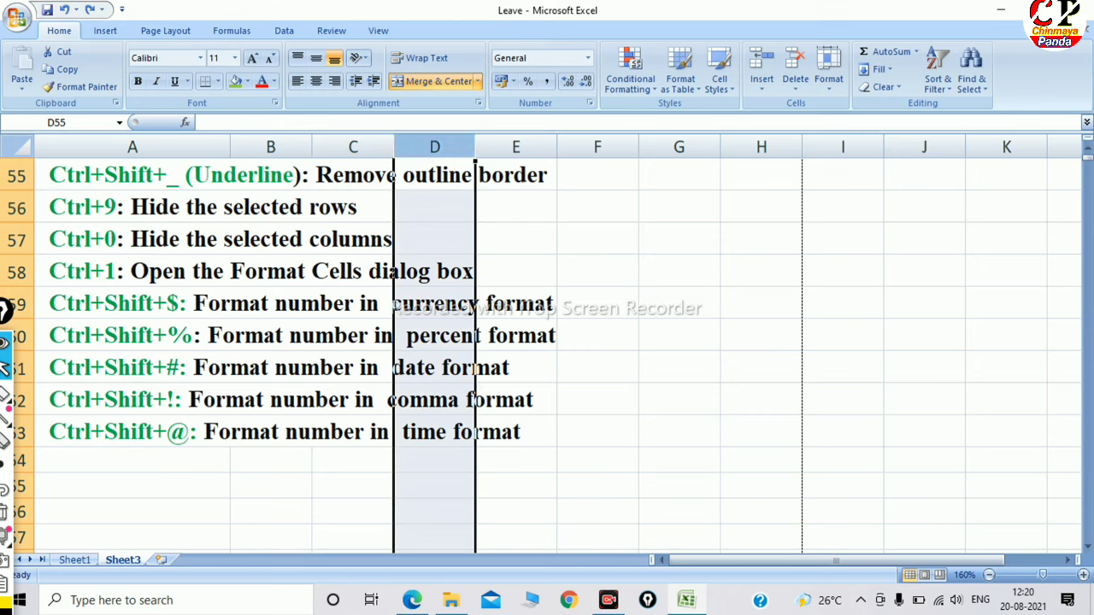
pyautogui.hotkey('ctrl', '1')
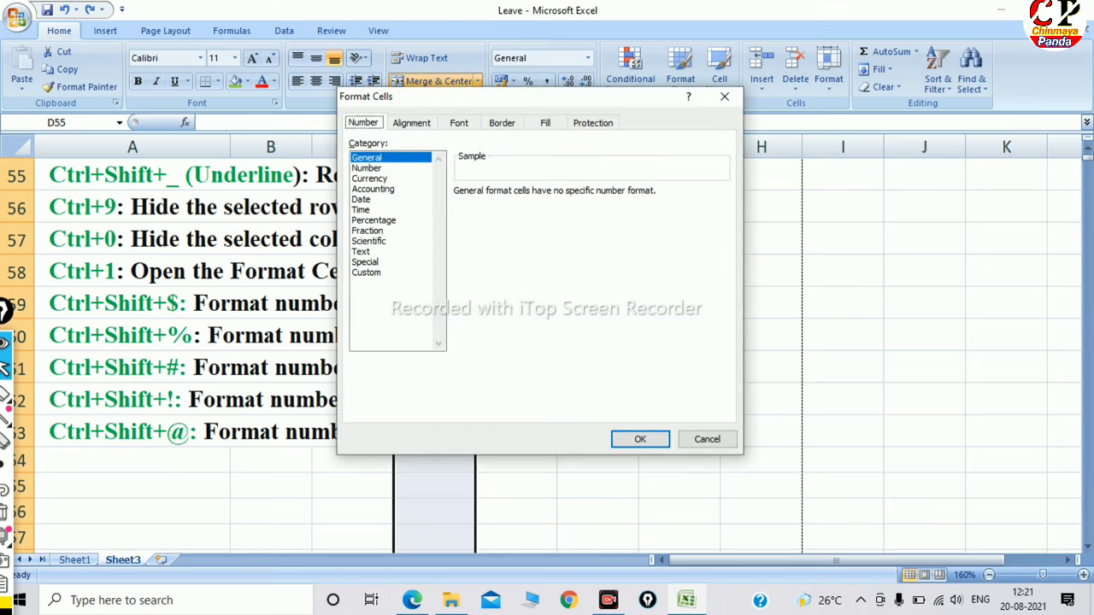
pyautogui.press('Escape')
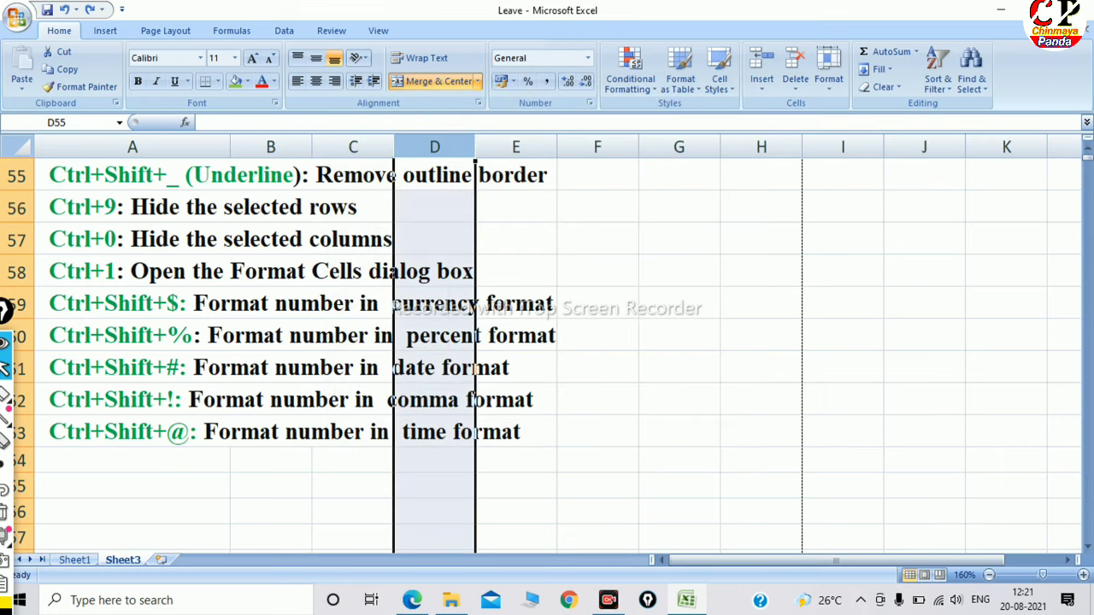
pyautogui.click(597, 271)
pyautogui.click(434, 147)
pyautogui.hotkey('ctrl', '0')
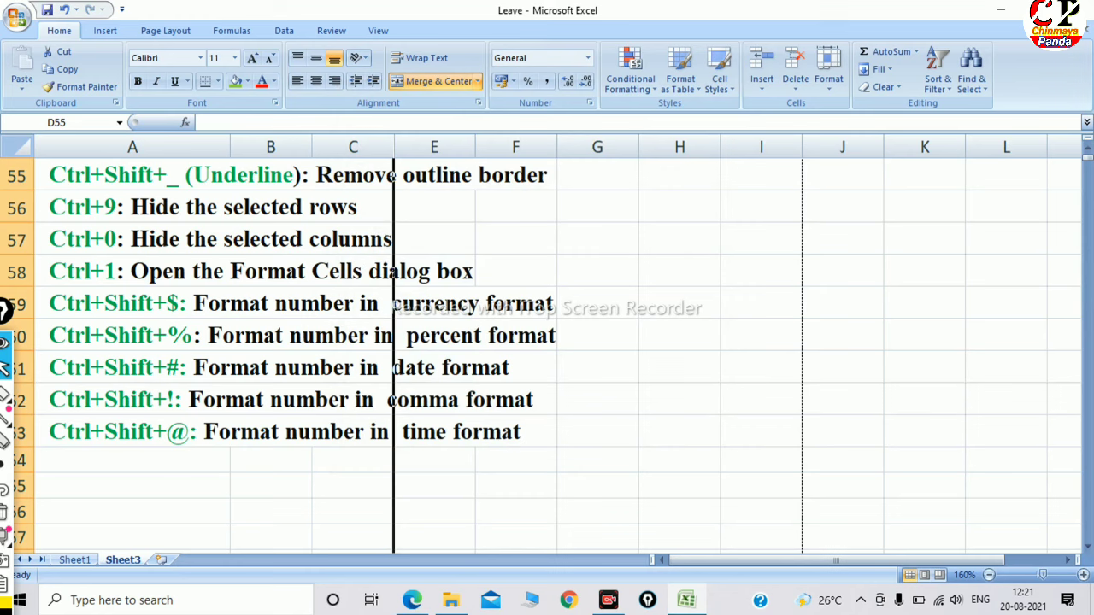
pyautogui.hotkey('ctrl', 'z')
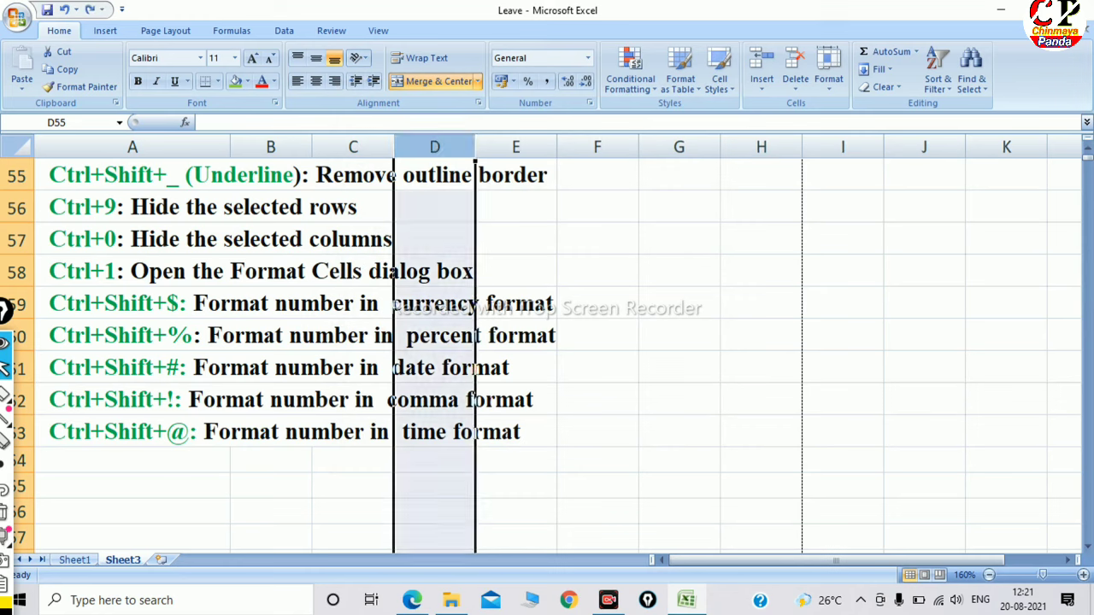
pyautogui.click(515, 271)
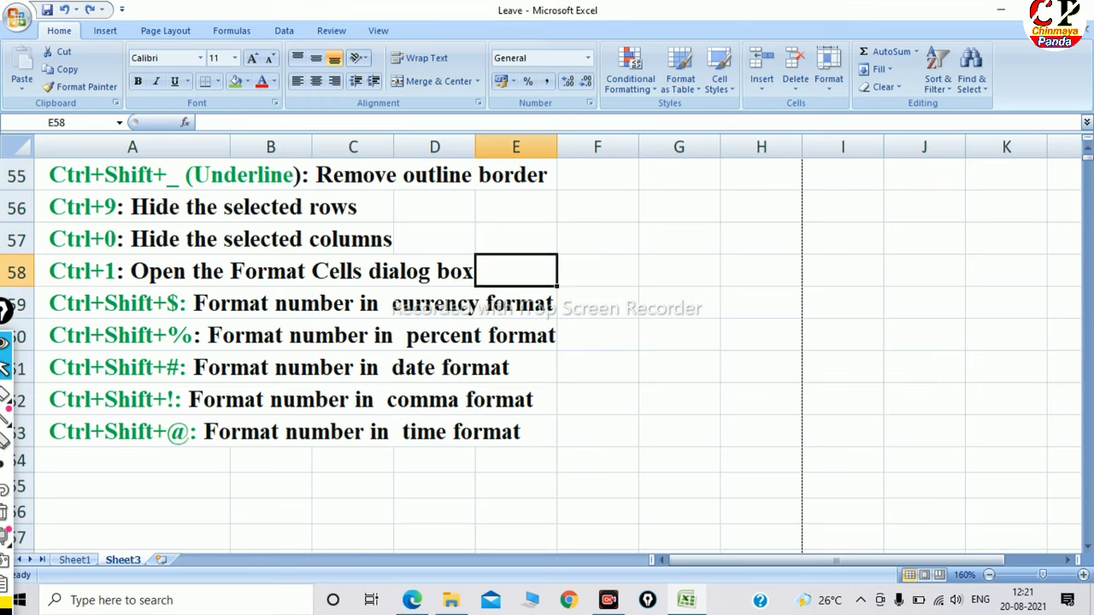
# Step: Look over the Currency options in Format Cells and close it unchanged
pyautogui.hotkey('ctrl', '1')
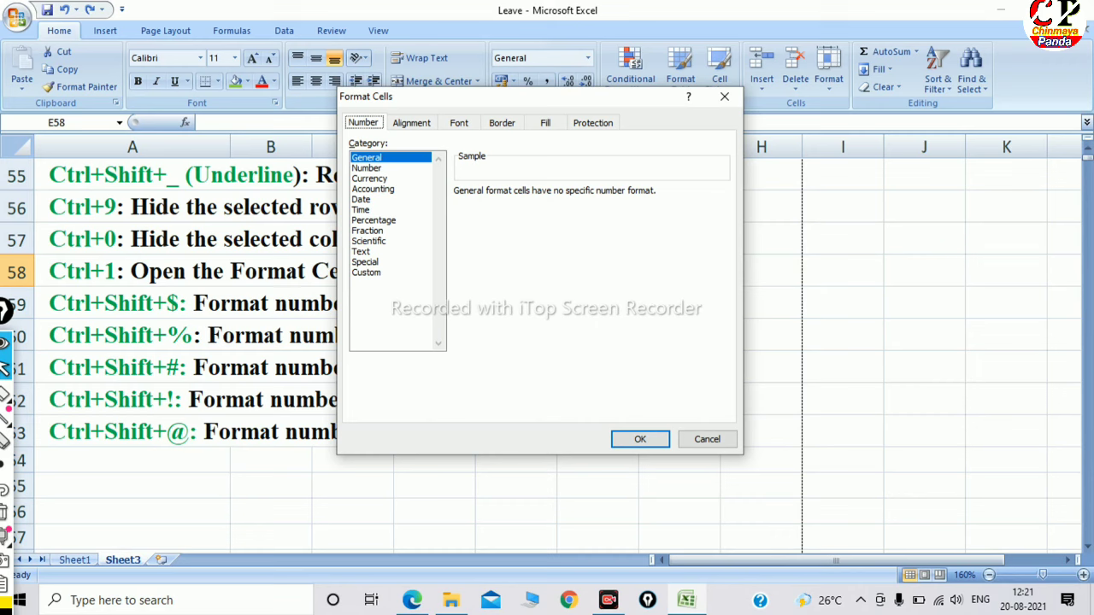
pyautogui.click(370, 178)
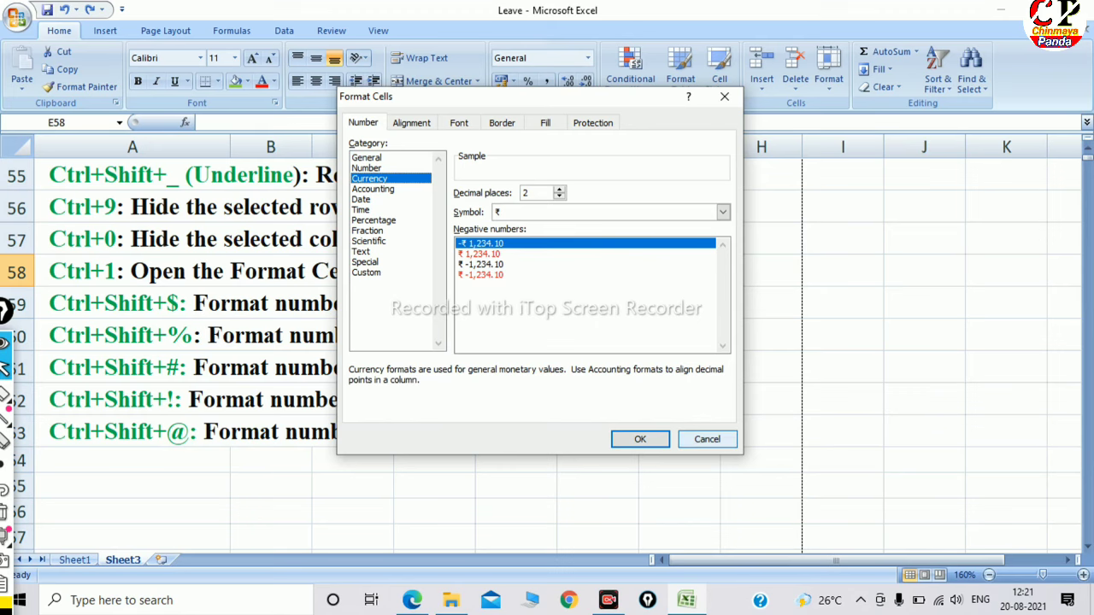
pyautogui.click(707, 439)
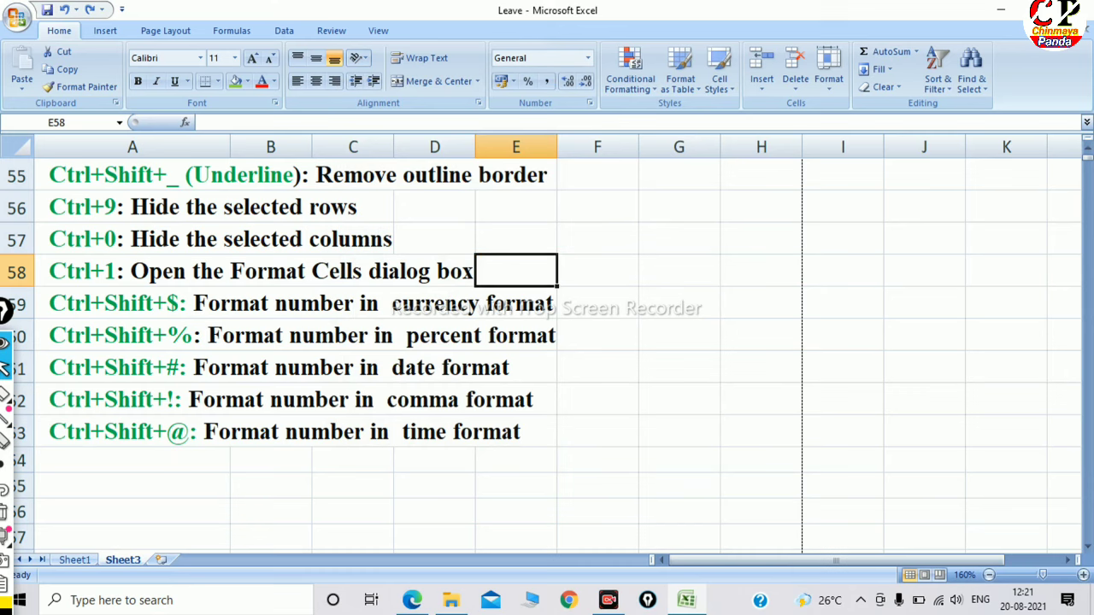
# Step: Give F57 the 14-03-2001 Date format and begin entering 2008200 into it
pyautogui.click(597, 238)
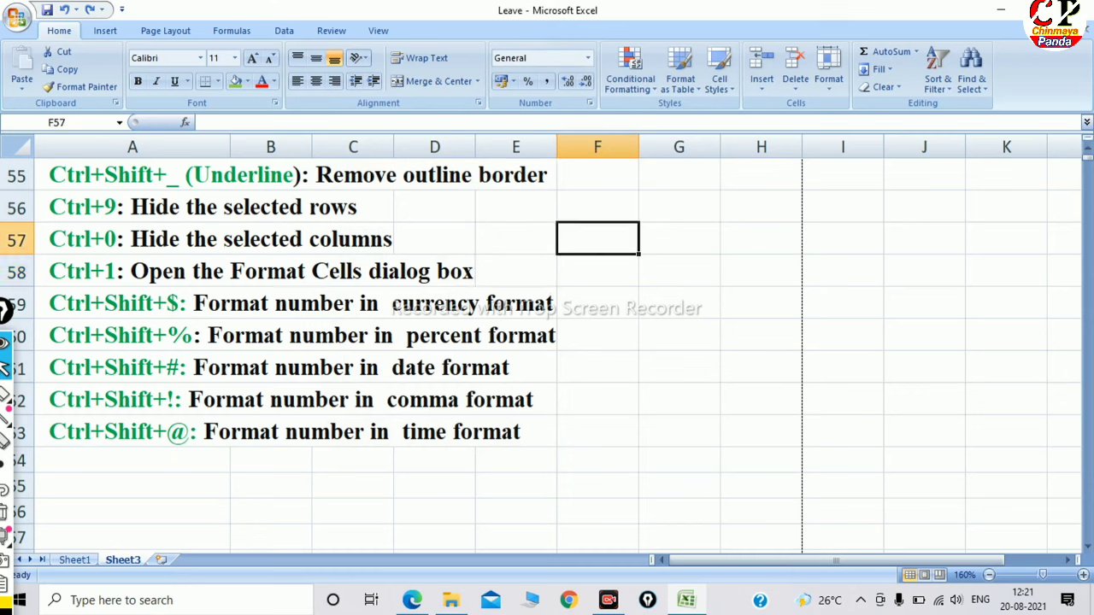
pyautogui.hotkey('ctrl', '1')
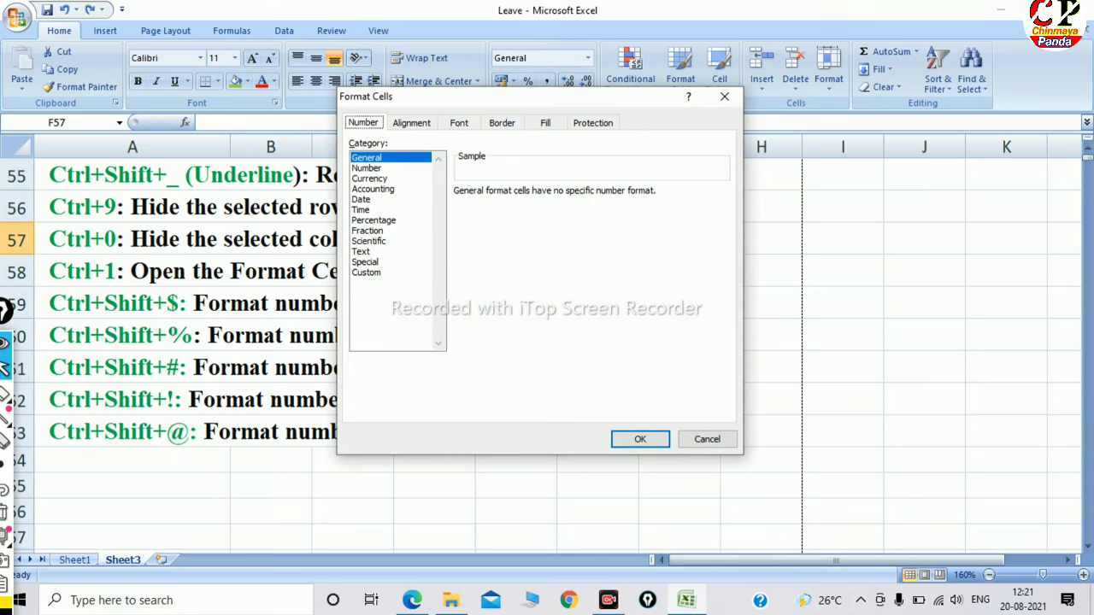
pyautogui.click(360, 199)
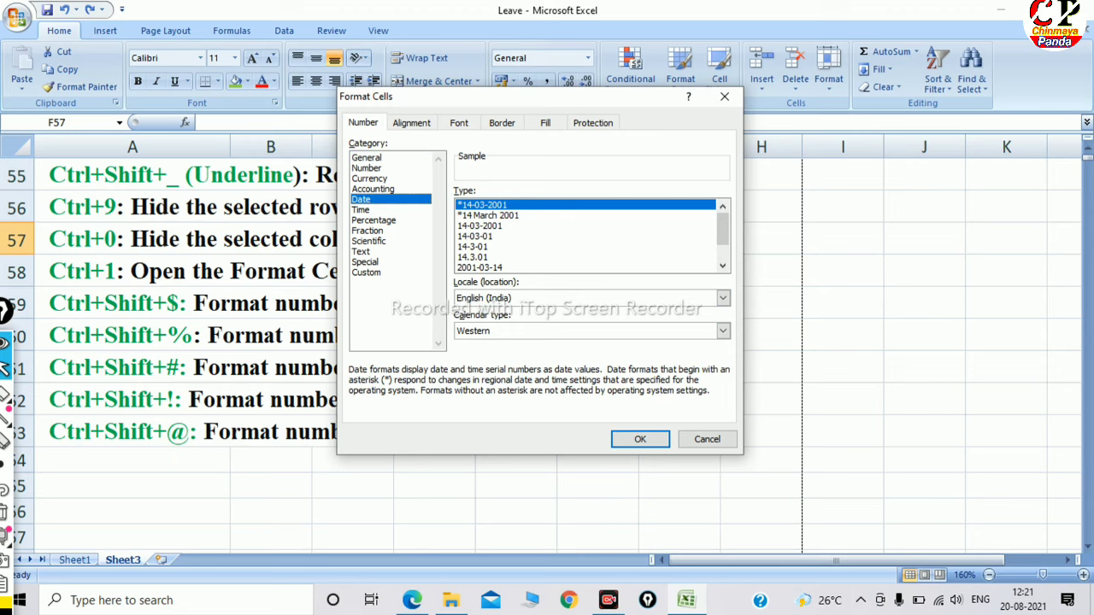
pyautogui.click(479, 226)
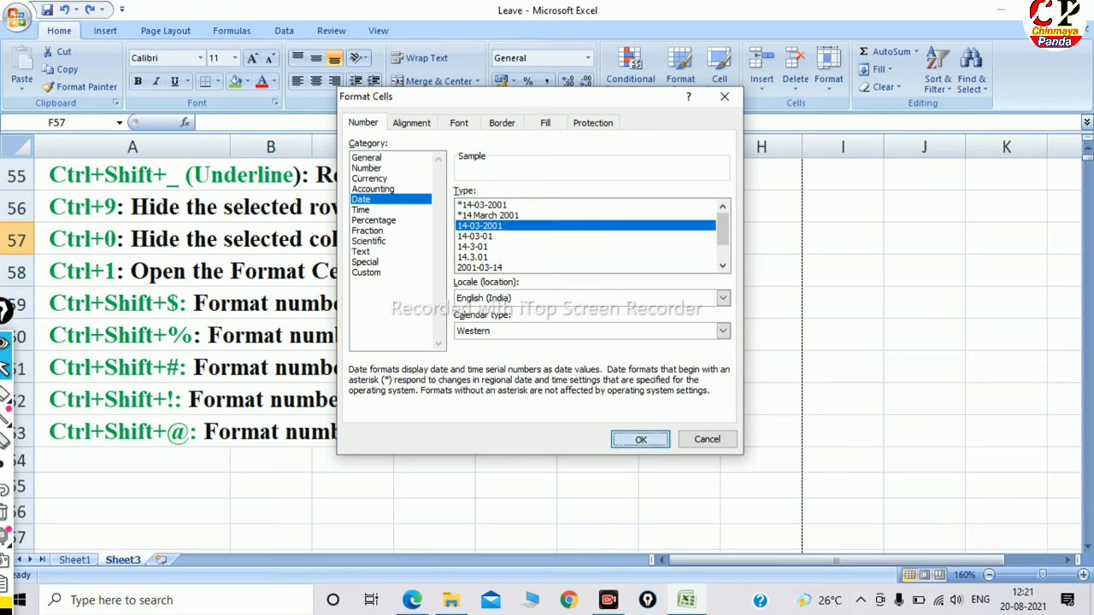
pyautogui.click(640, 439)
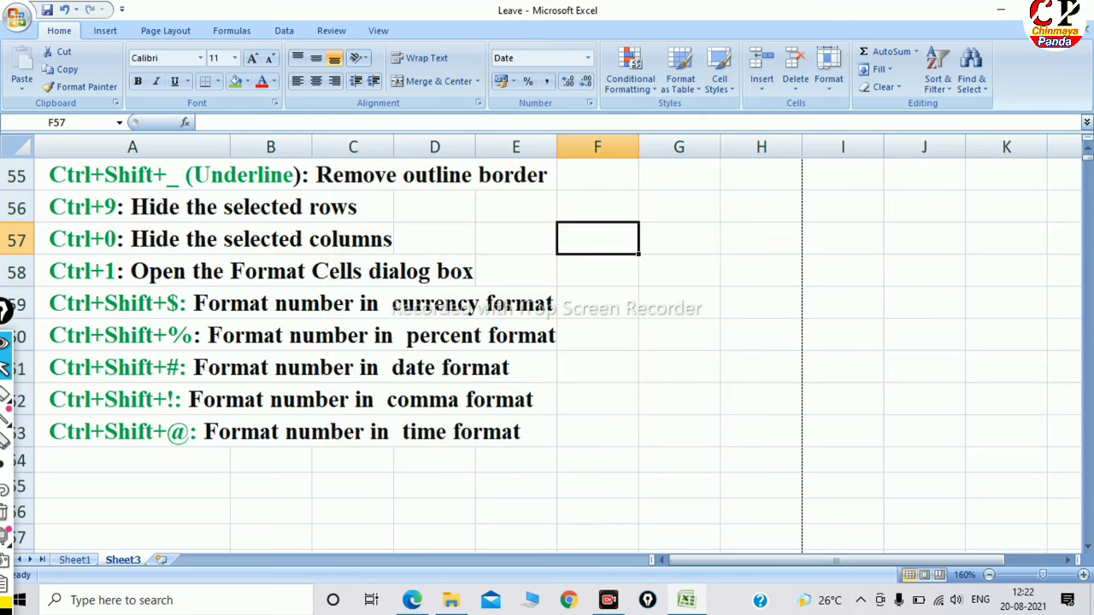
pyautogui.write('20')
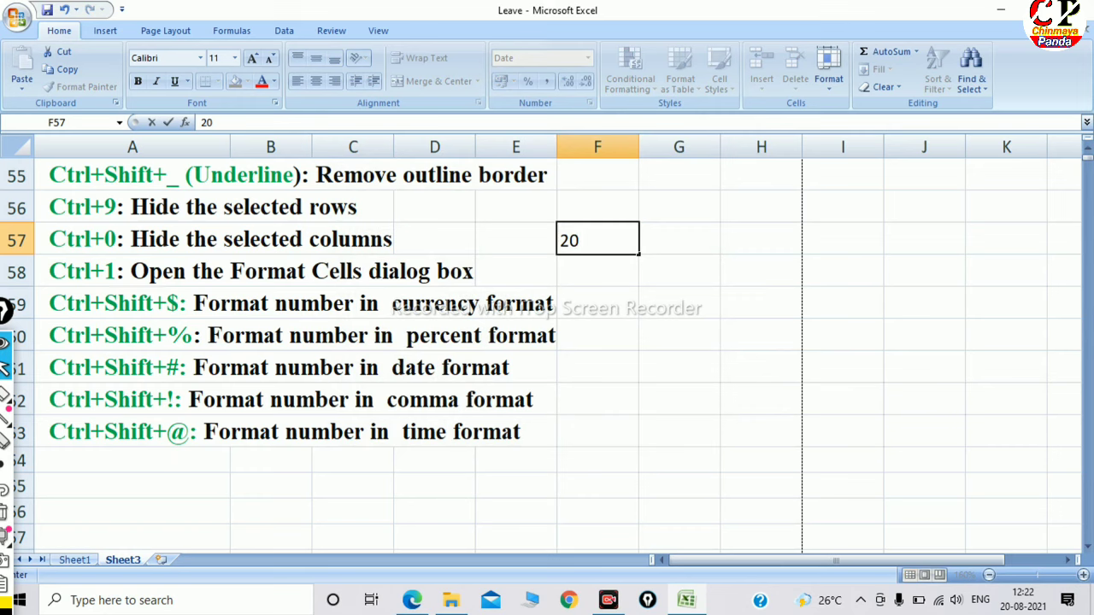
pyautogui.write('08200')
# Step: Fix F57's entry to 20082021, then retype it as 20-08-2021 and commit it
pyautogui.press('BackSpace')
pyautogui.write('21')
pyautogui.click(597, 400)
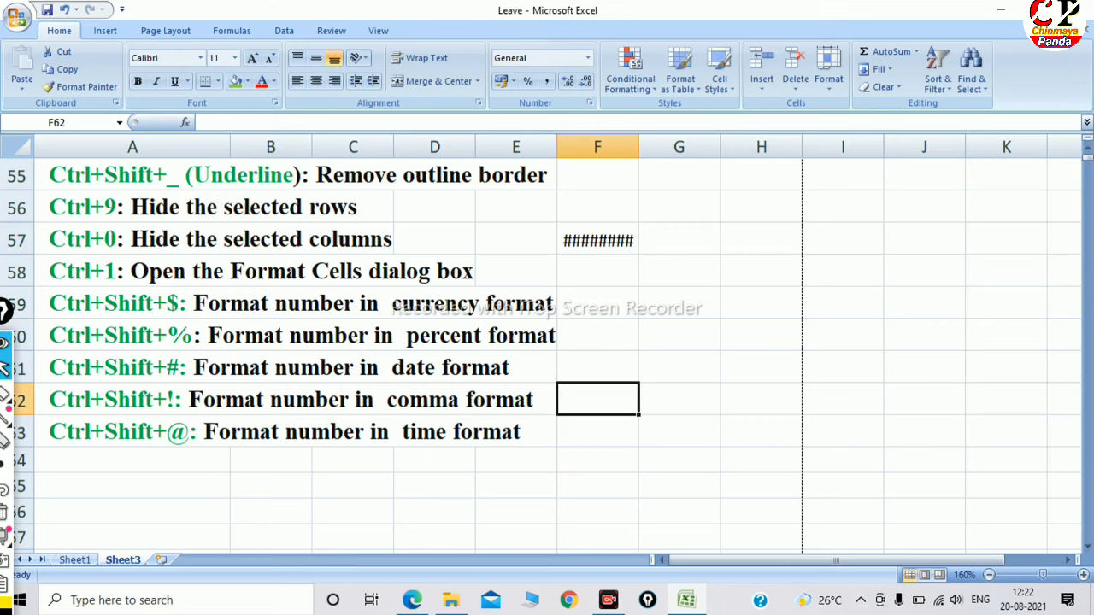
pyautogui.click(597, 240)
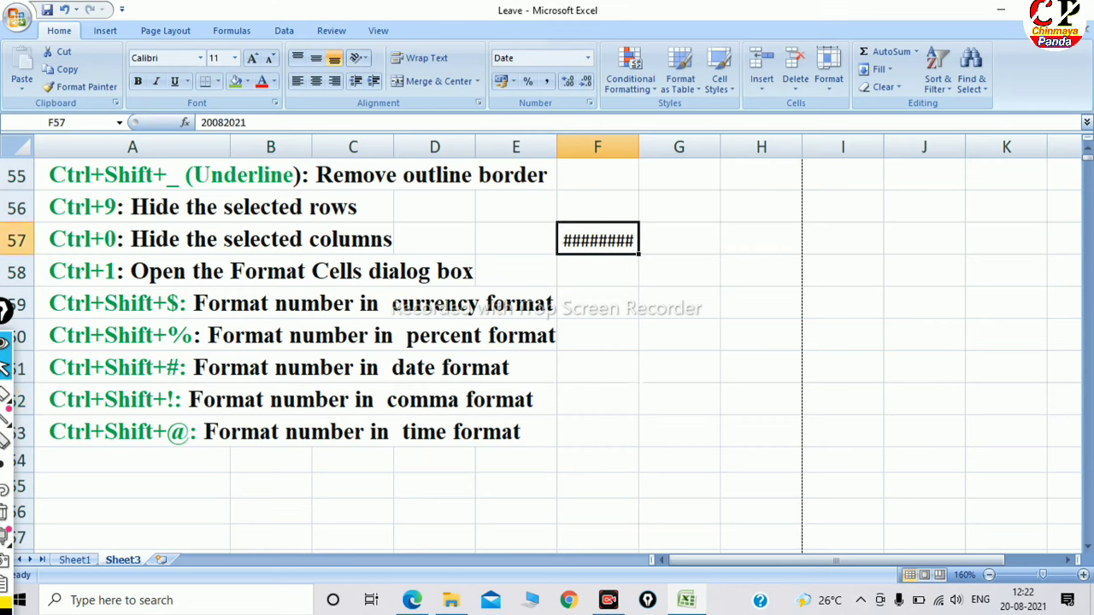
pyautogui.moveTo(597, 240)
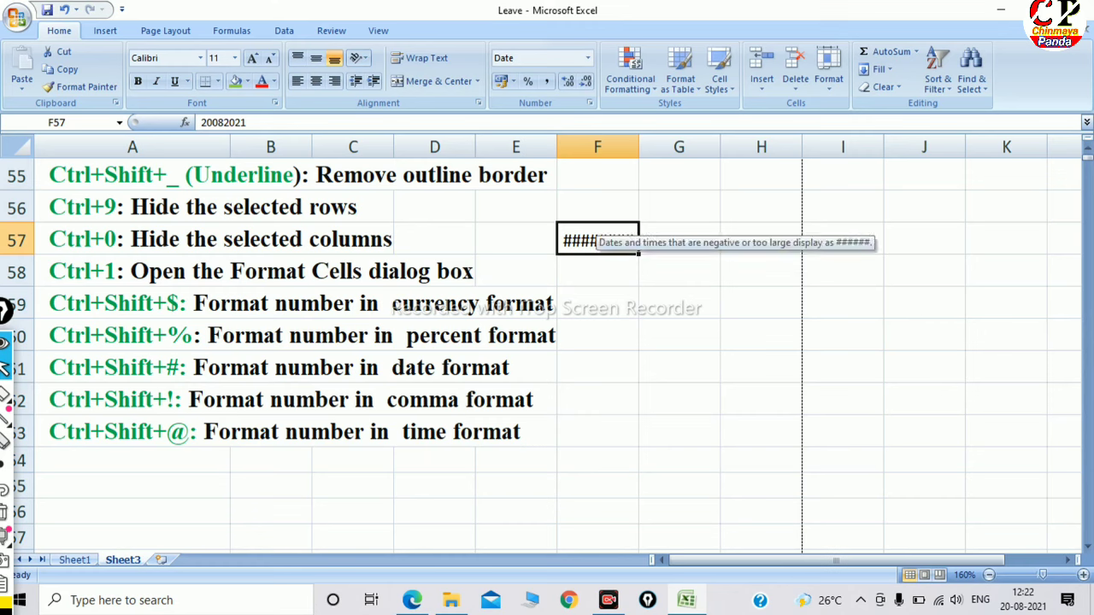
pyautogui.write('20-08-2021')
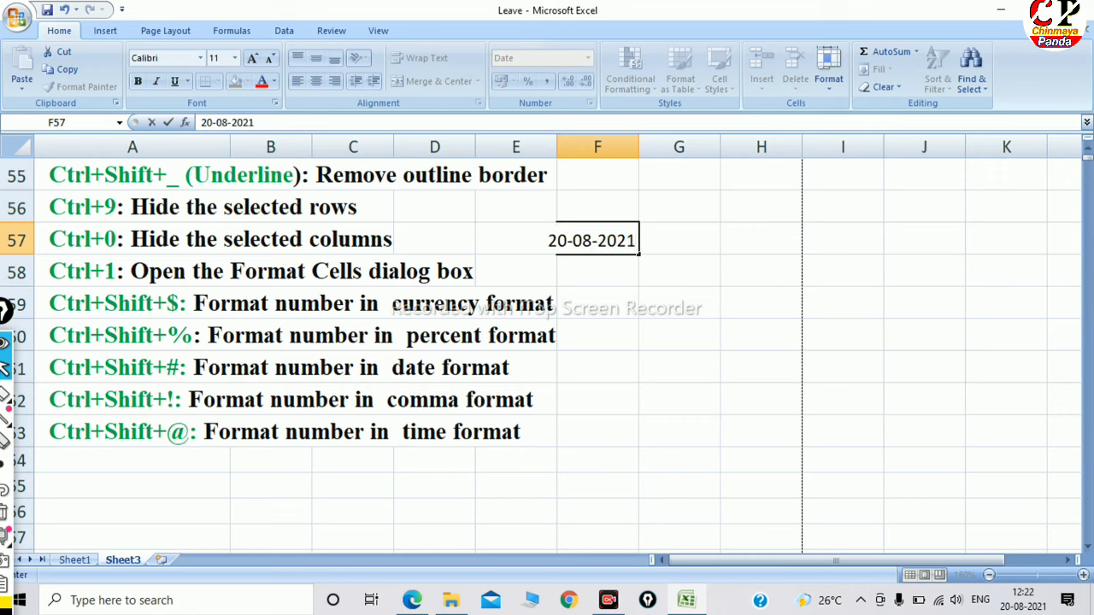
pyautogui.click(605, 303)
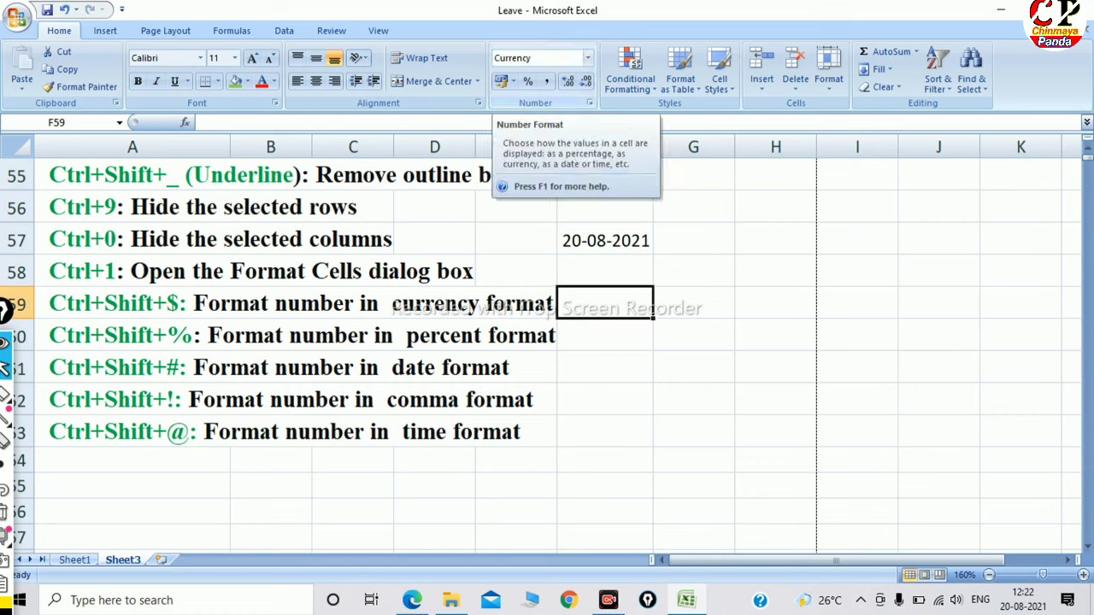
# Step: Format F59 as Time and enter 12.02 (00:28:48), then scroll the Edge PDF to its last page
pyautogui.click(588, 58)
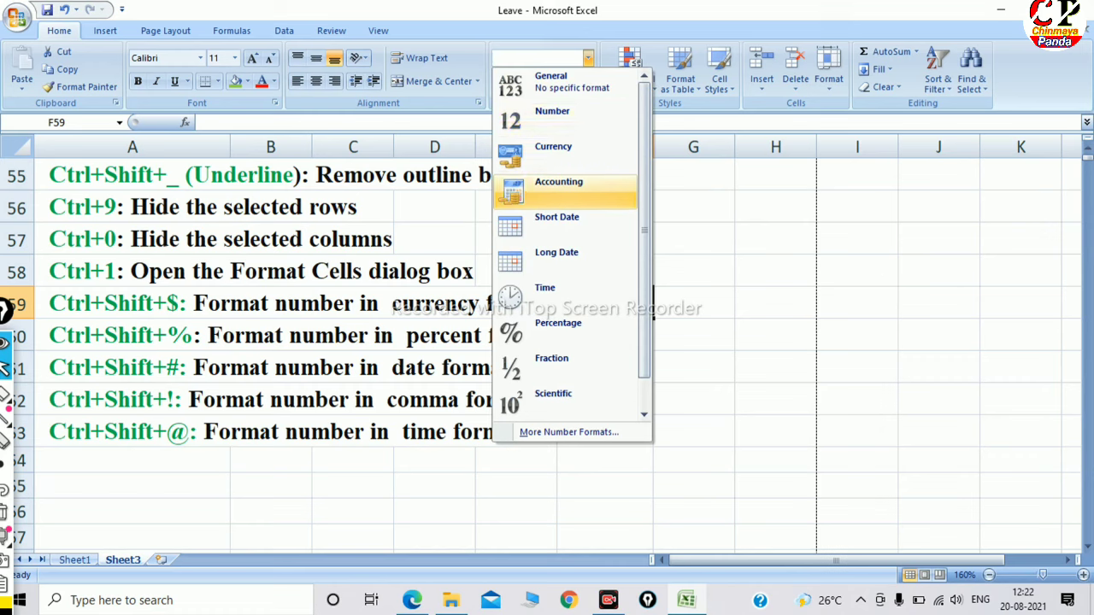
pyautogui.click(547, 295)
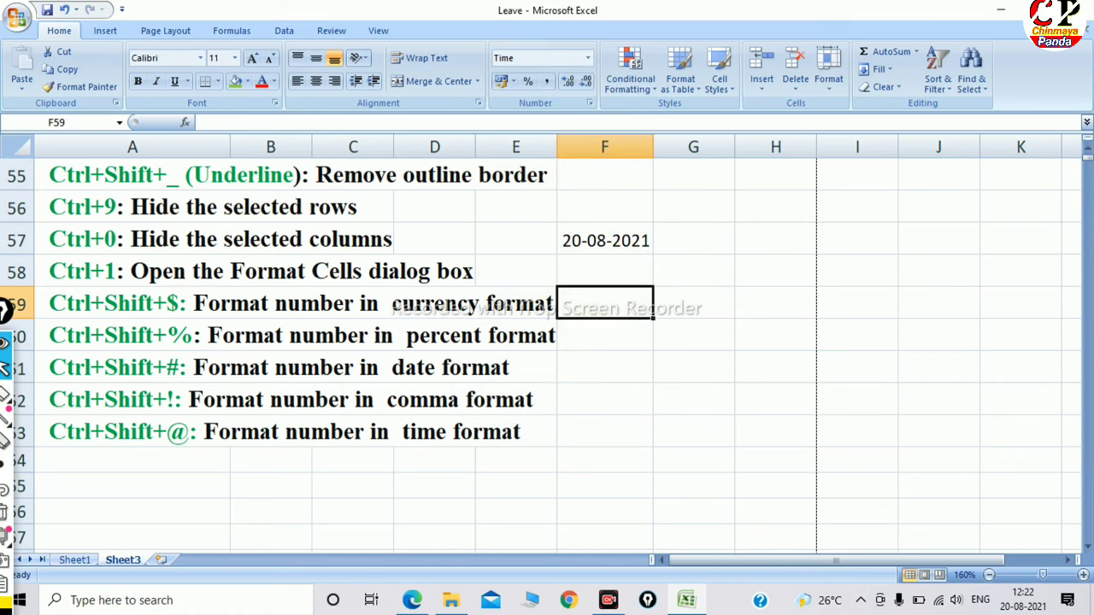
pyautogui.write('12.02')
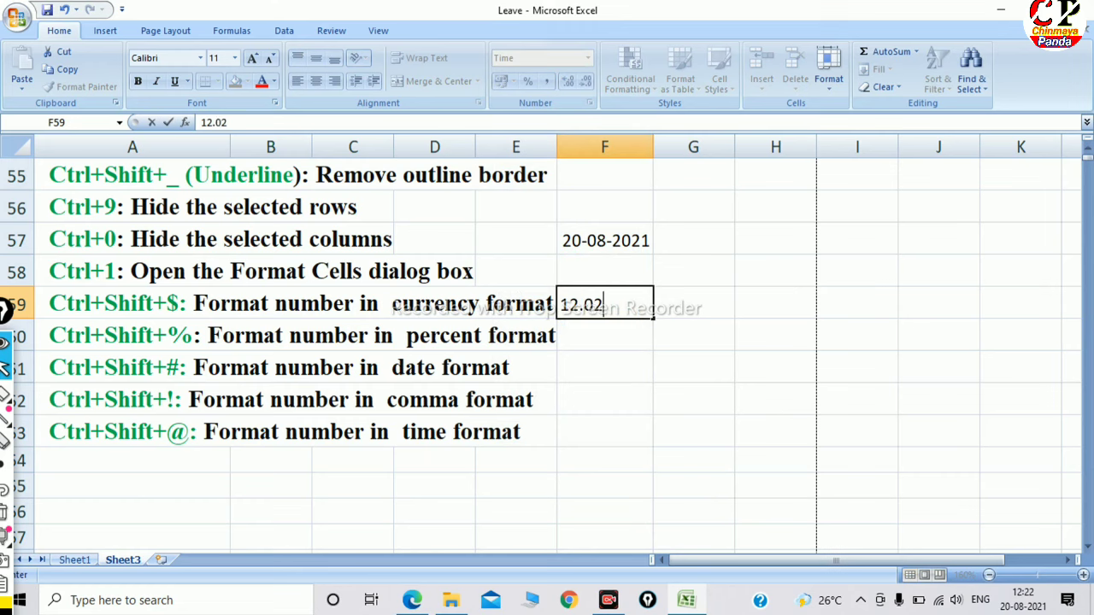
pyautogui.click(604, 399)
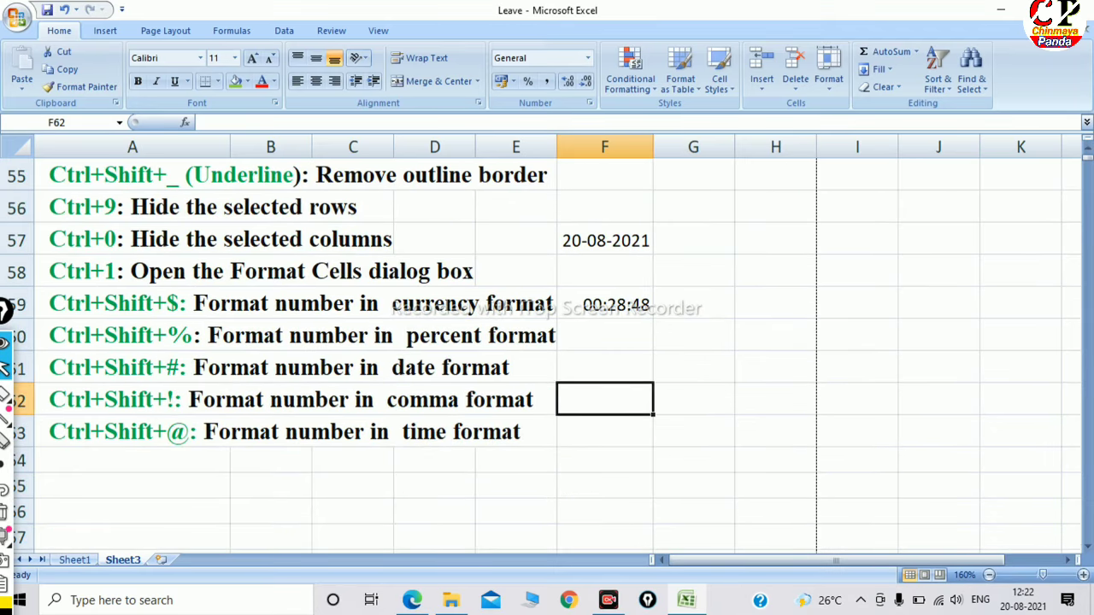
pyautogui.hotkey('alt', 'Tab')
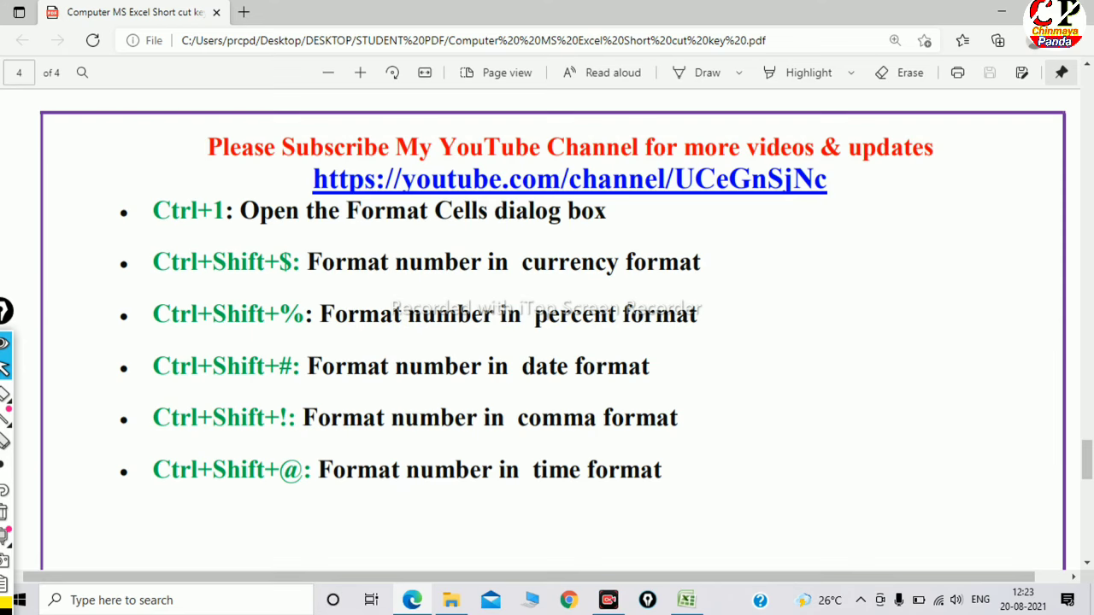
pyautogui.scroll(-6, 547, 333)
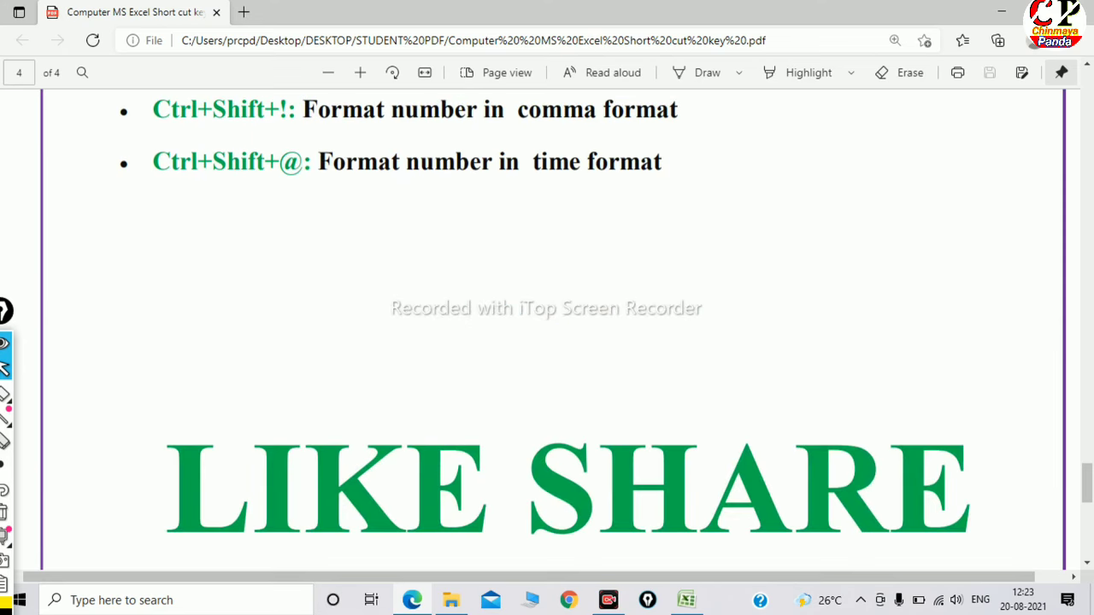